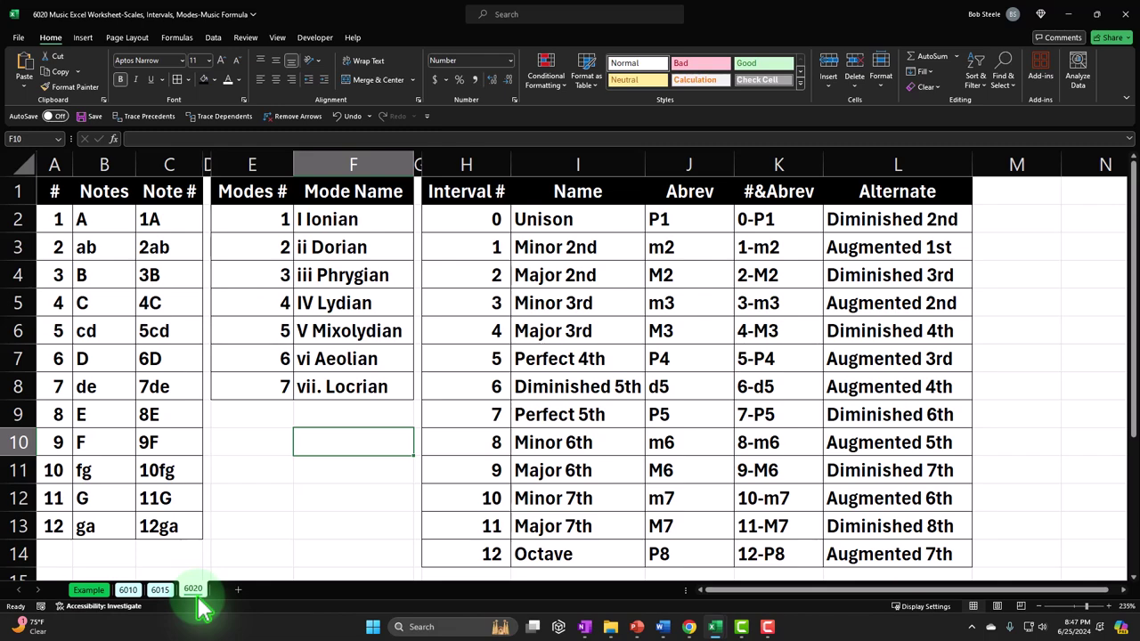
Open the Example sheet and look across row 11 from the mode formulas to the Major/Ionian chord and fretboard tables
click(96, 589)
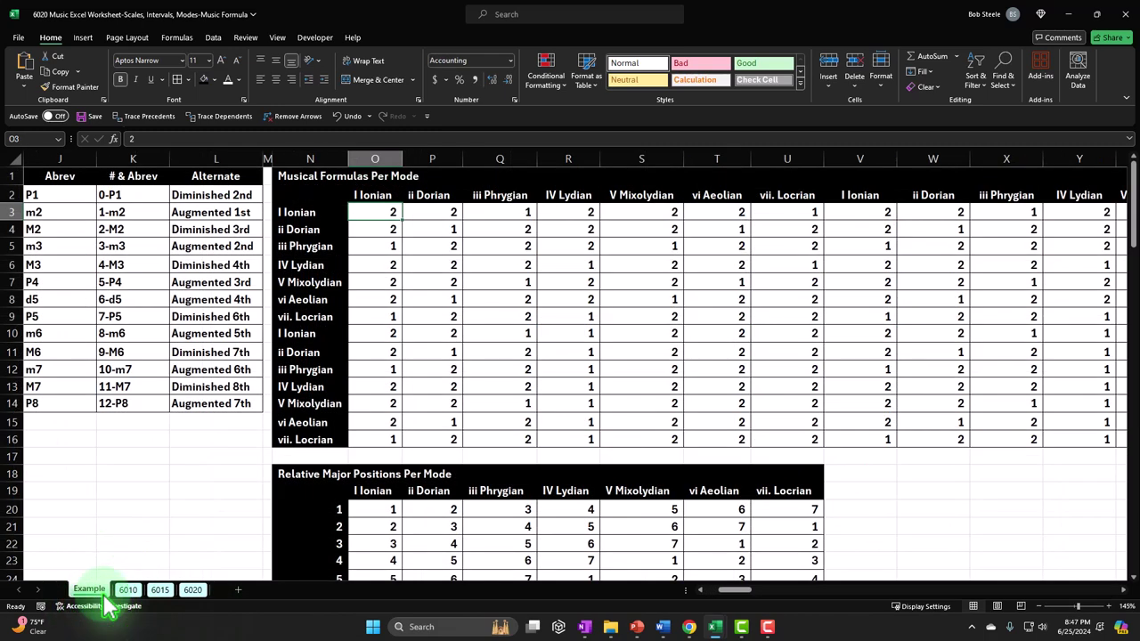
click(422, 350)
key(Right)
key(Right)
key(Right)
key(Right)
key(Right)
key(Right)
key(Right)
key(Right)
key(Right)
key(Right)
key(Right)
key(Right)
key(Right)
key(Right)
key(Right)
key(Right)
key(Right)
key(Right)
key(Right)
key(Right)
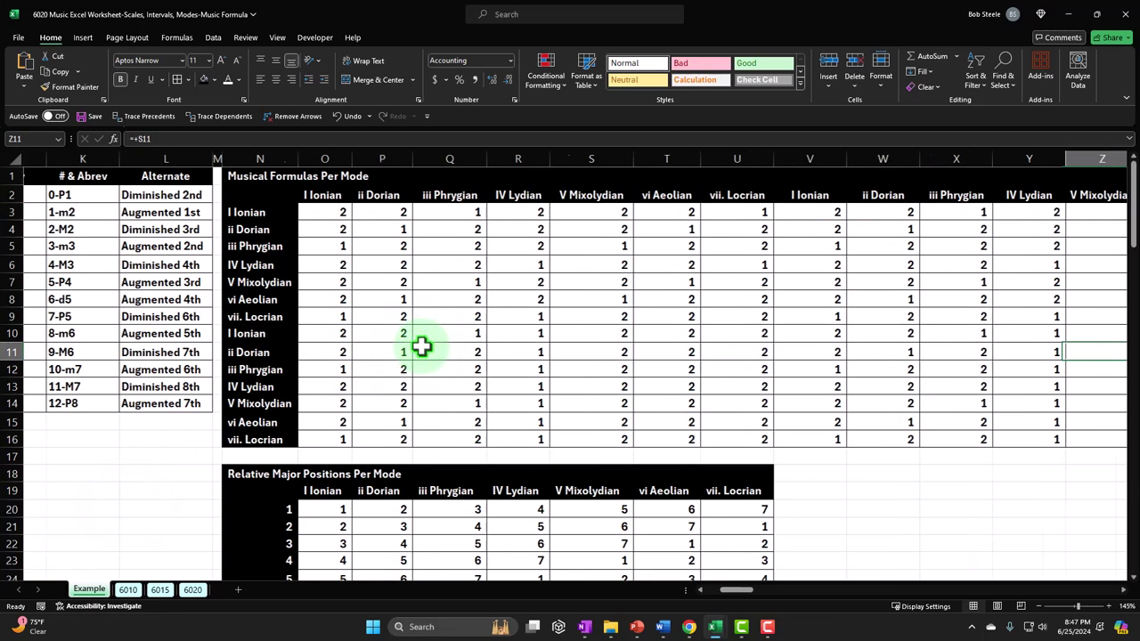
key(Right)
key(Right)
key(Right)
key(Right)
key(Right)
key(Right)
key(Right)
key(Right)
key(Right)
key(Right)
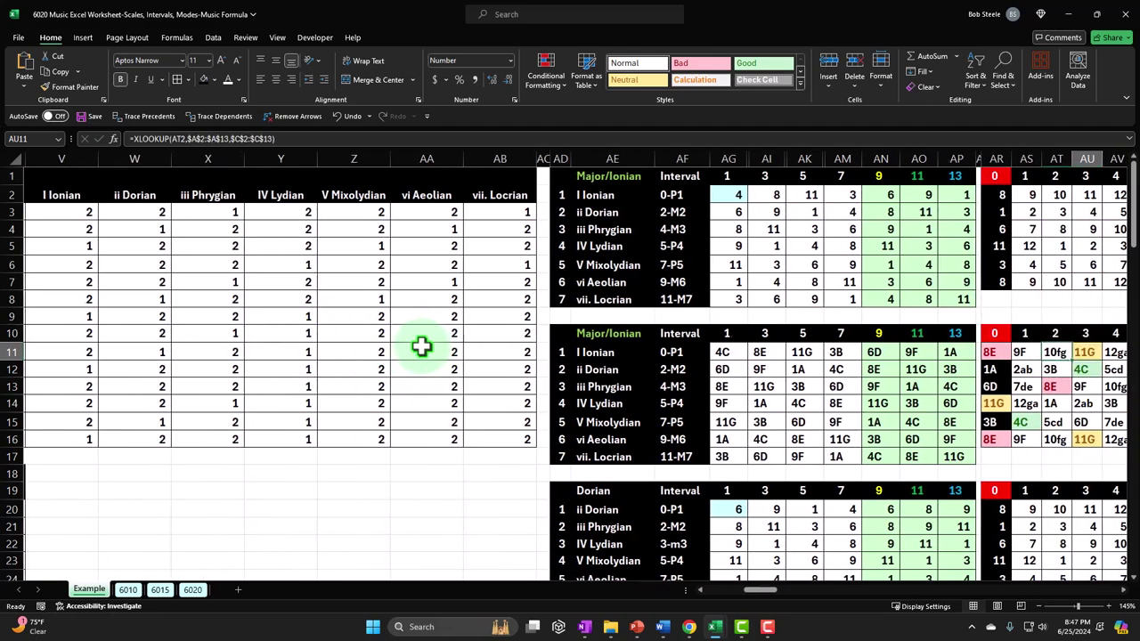
key(Right)
key(Right)
key(Right)
key(Right)
key(Right)
key(Right)
key(Right)
key(Right)
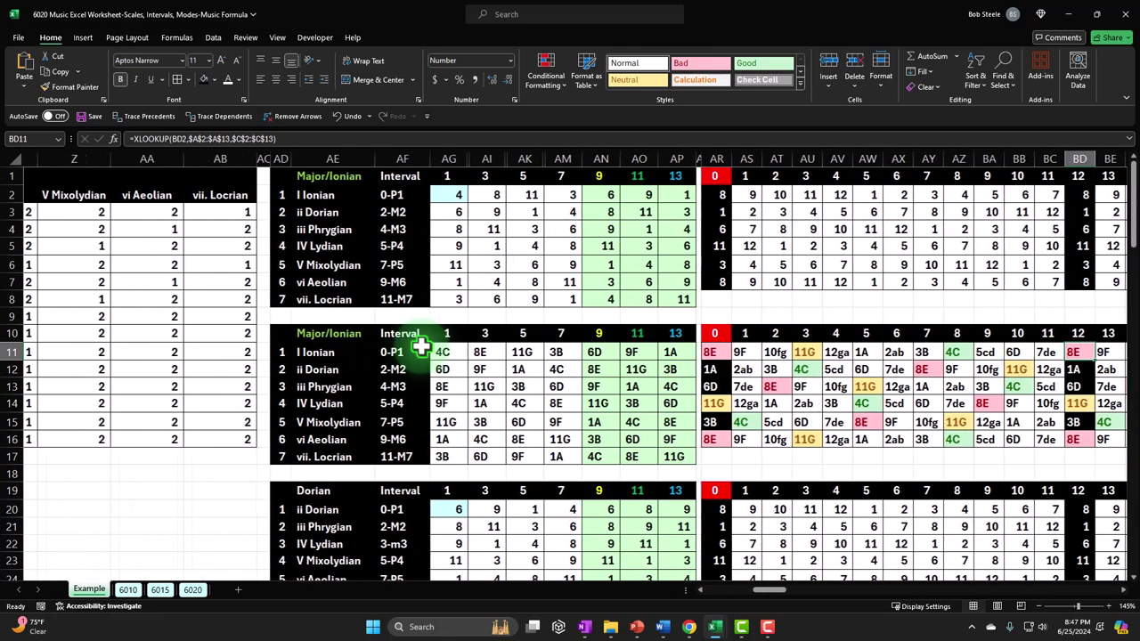
key(Right)
key(Right)
key(Right)
key(Right)
key(Right)
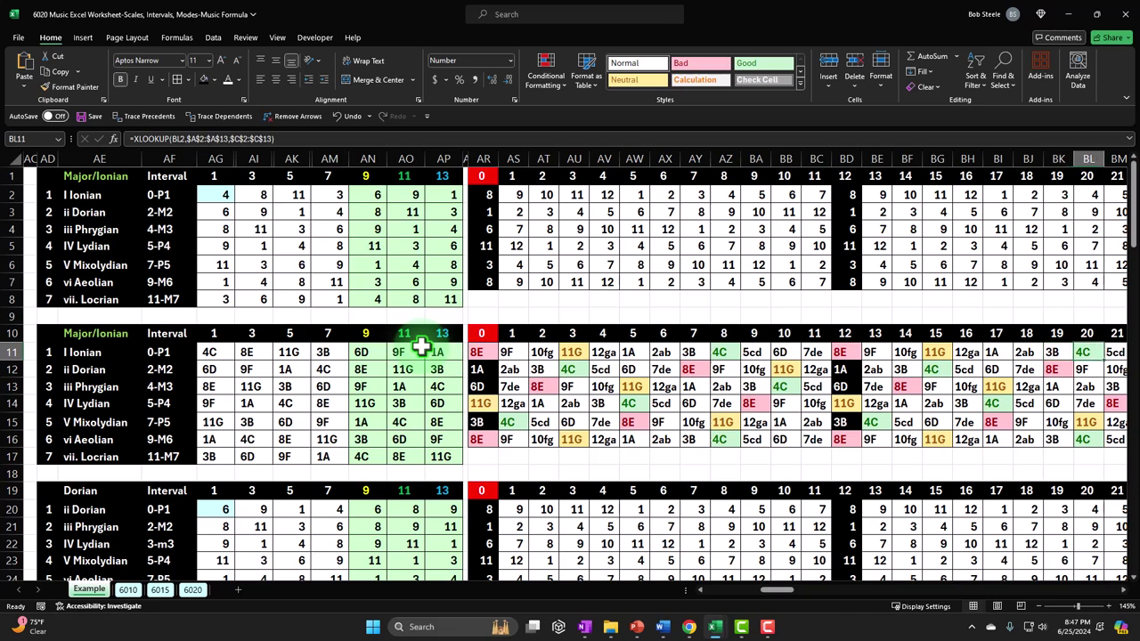
Examine the Major/Ionian chord table and its fretboard grid in AR10:BD16, along with the Dorian tables beneath
scroll(207, 441, down, 2)
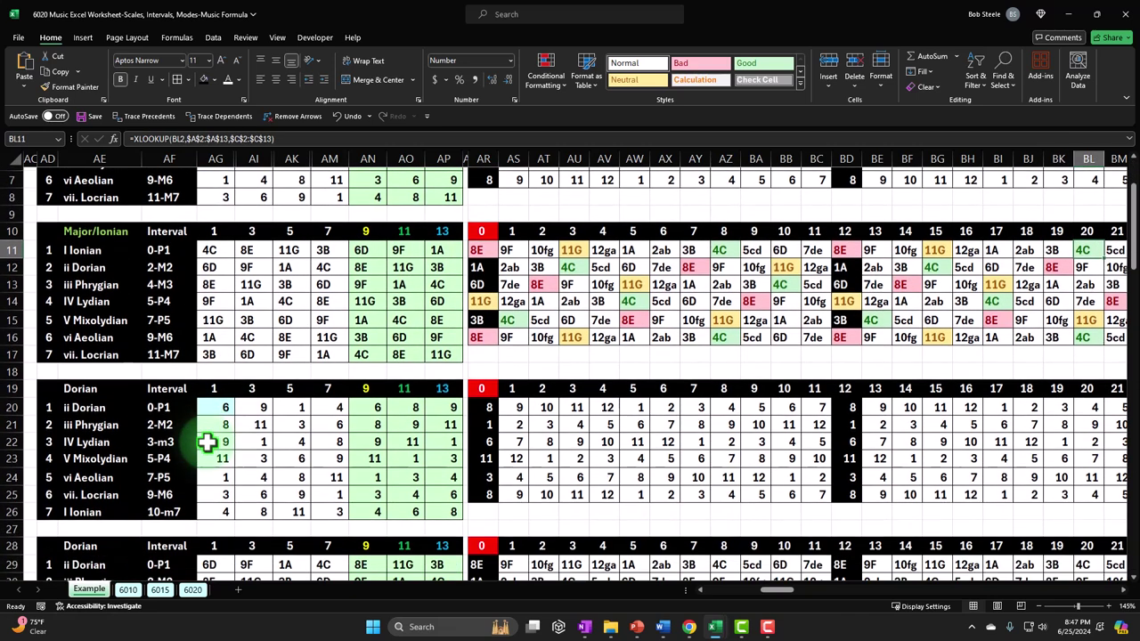
scroll(206, 442, down, 1)
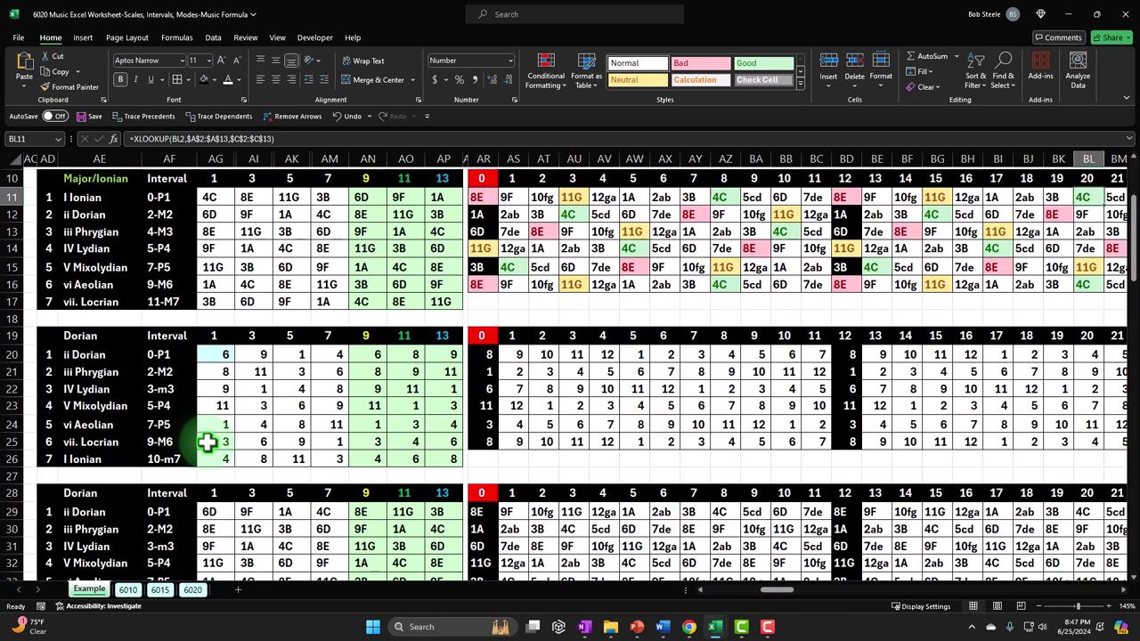
drag(479, 179, 841, 272)
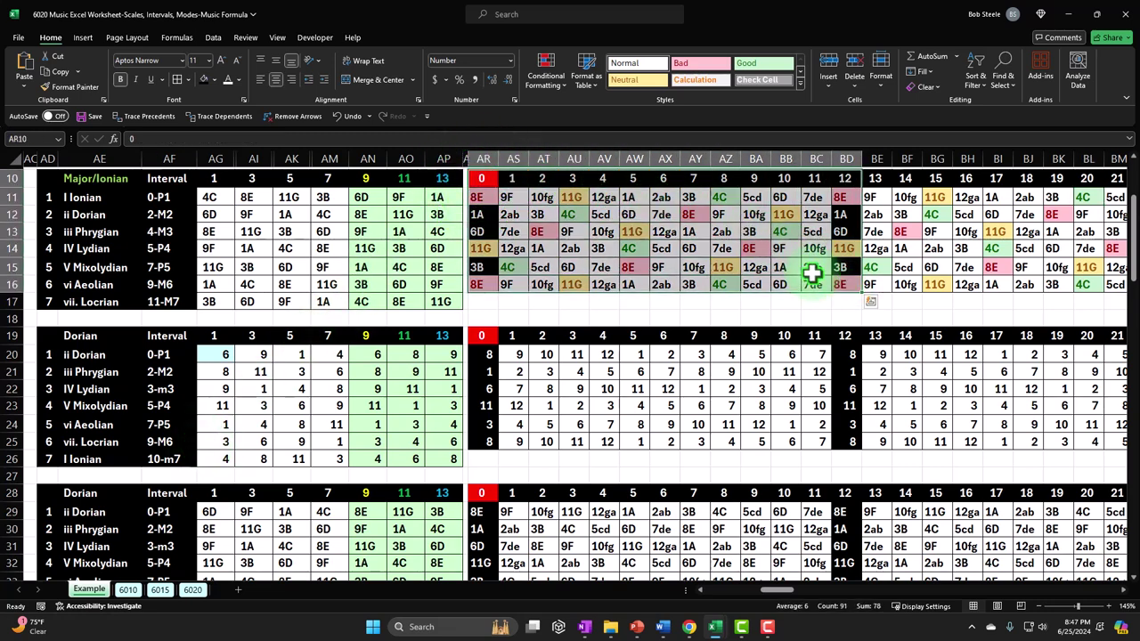
click(488, 199)
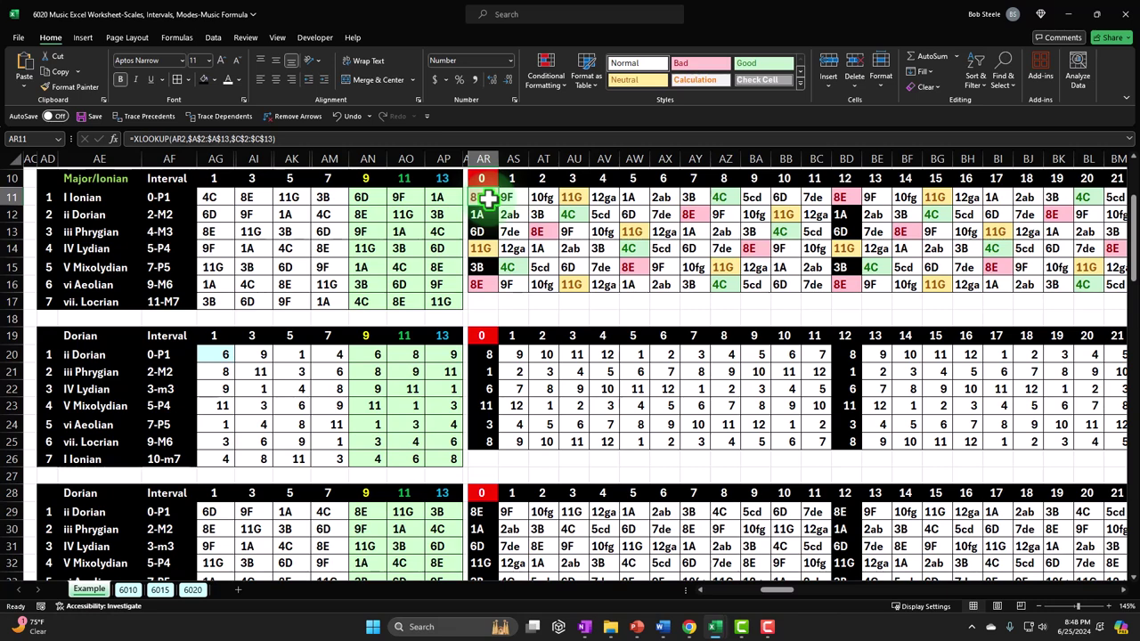
click(49, 197)
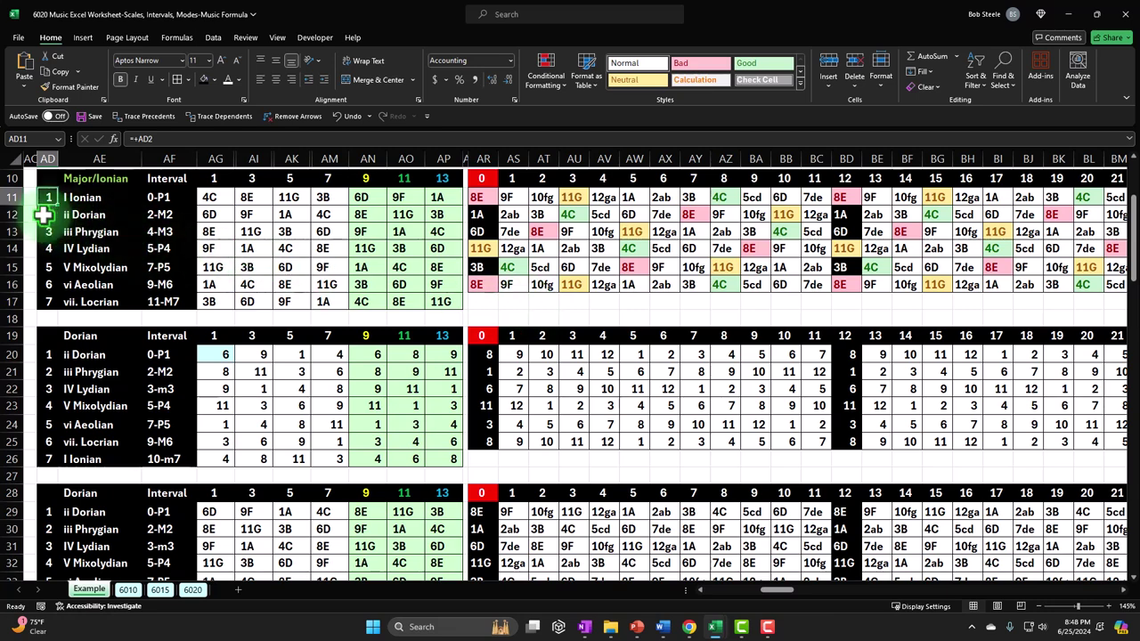
key(Right)
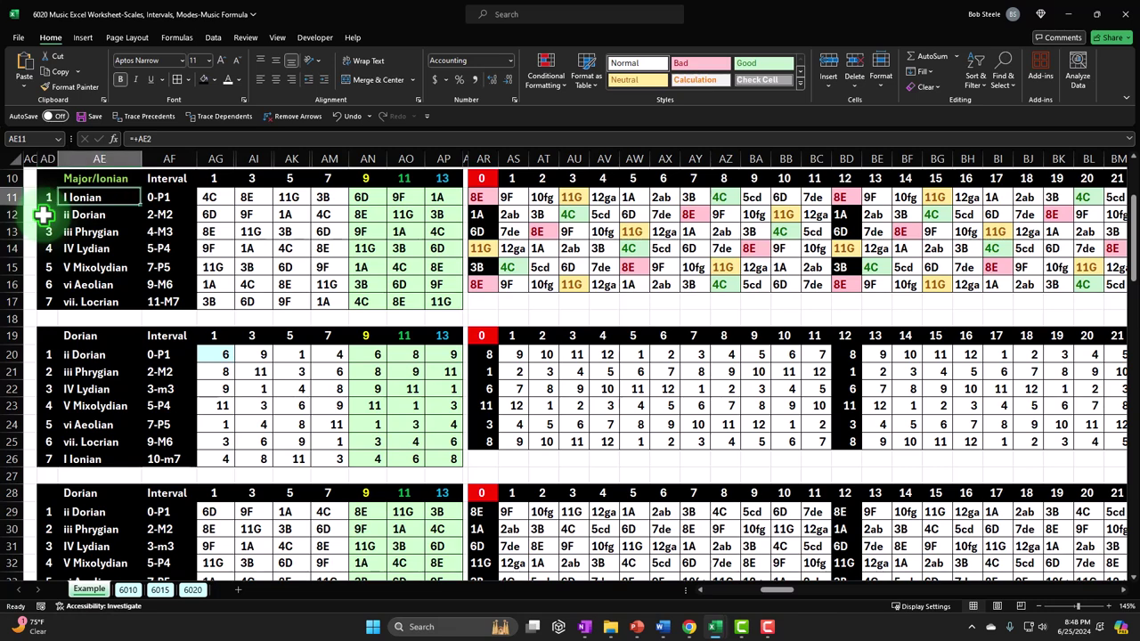
key(Right)
key(Right)
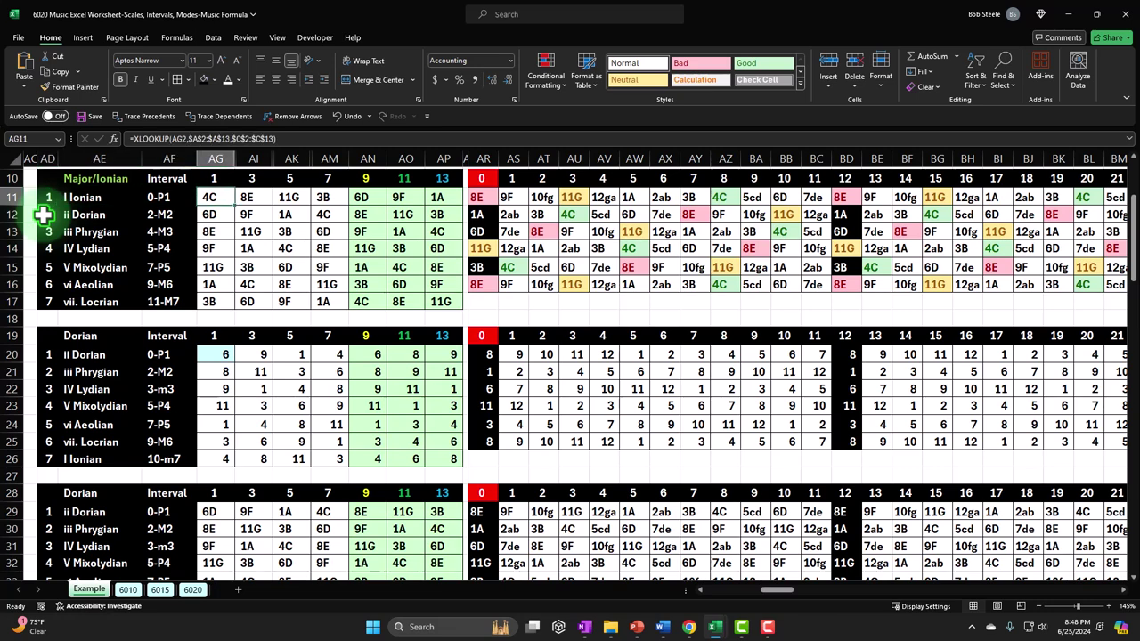
scroll(103, 418, down, 3)
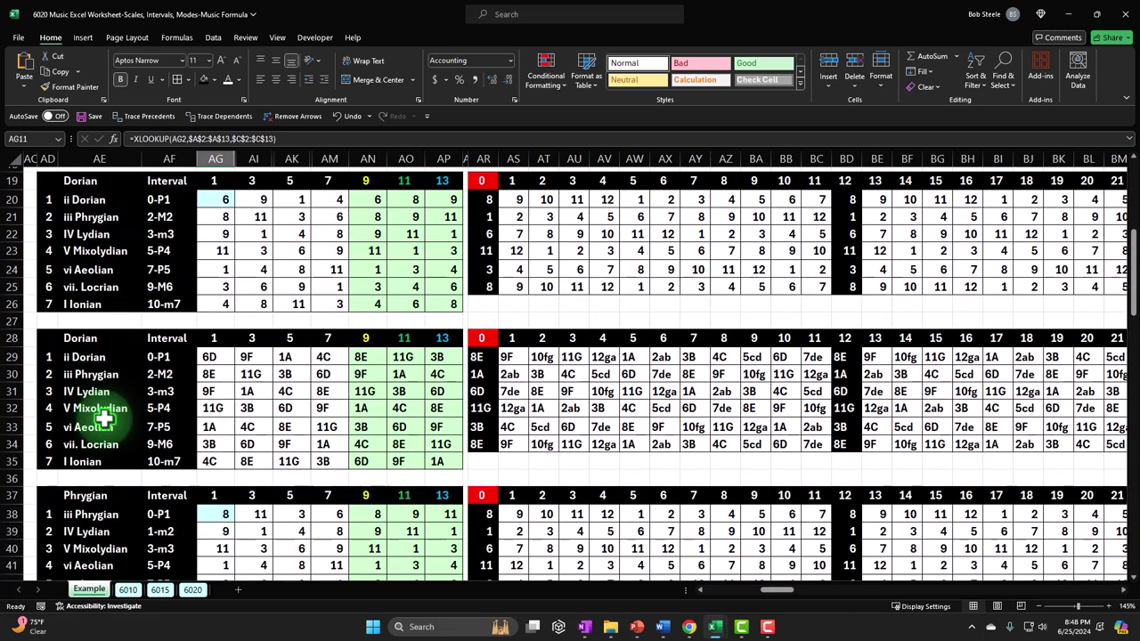
scroll(104, 418, up, 5)
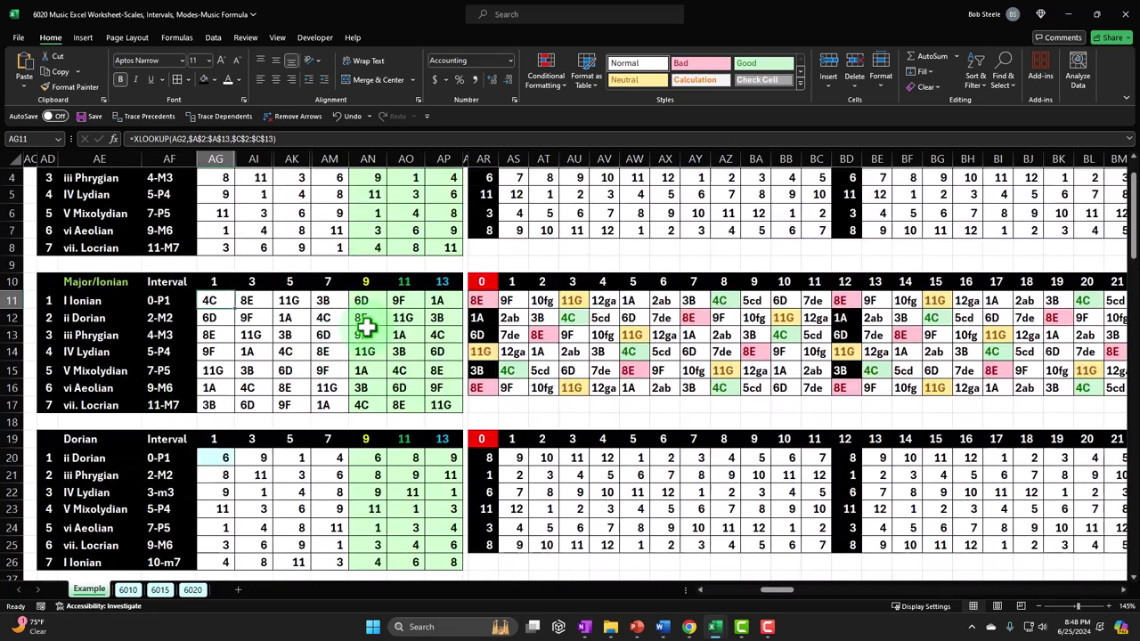
scroll(410, 312, down, 1)
drag(482, 248, 842, 329)
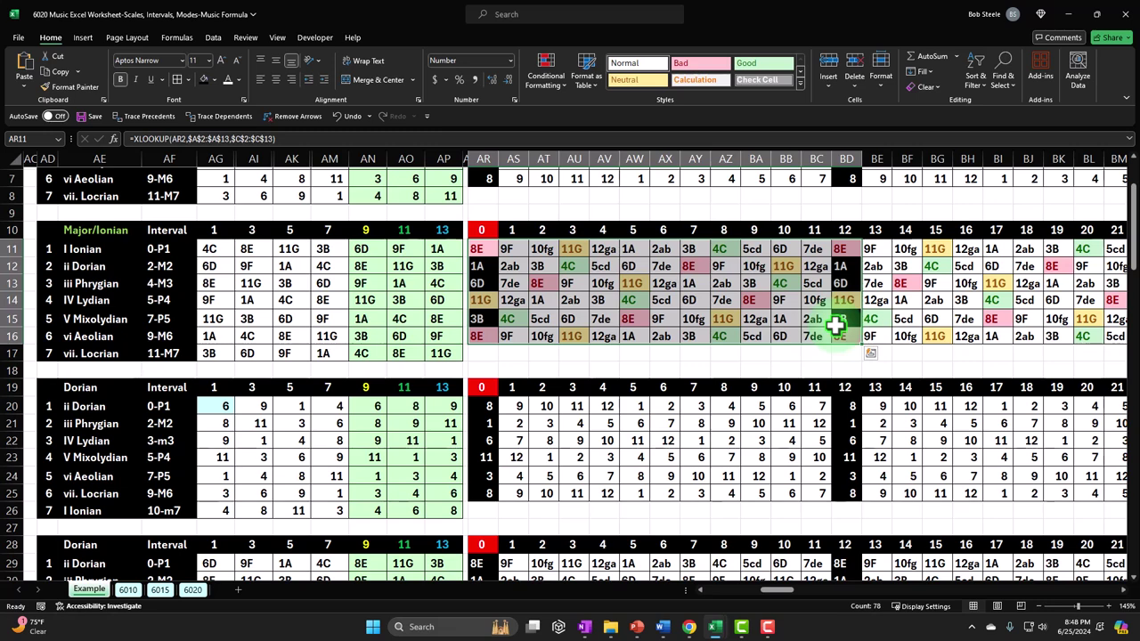
key(ctrl+z)
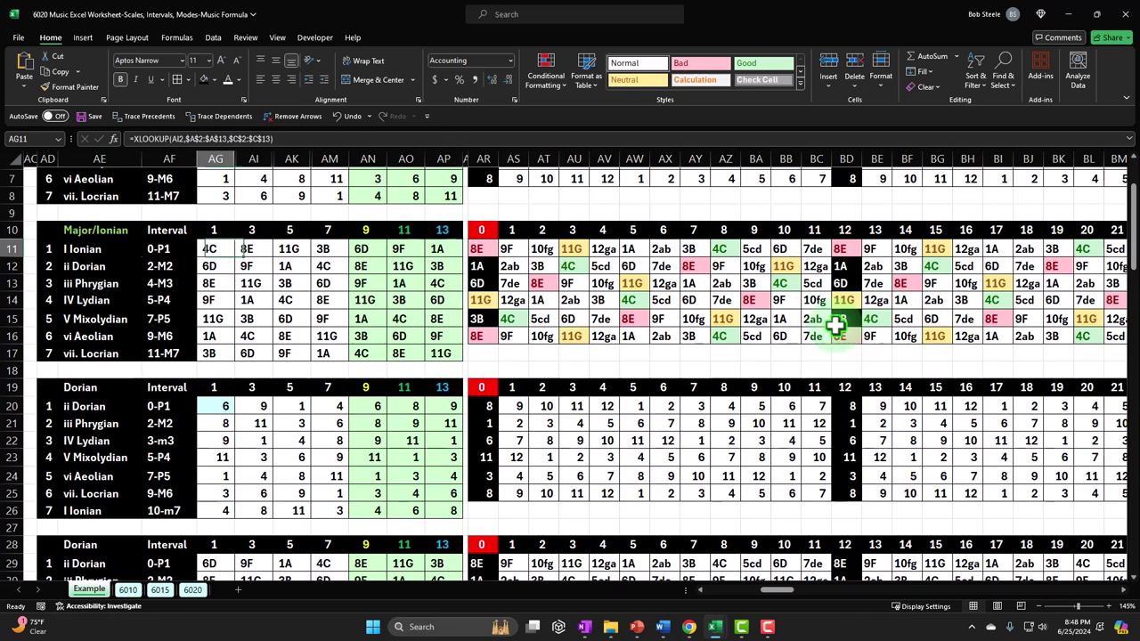
Review the reference tables in A1:L14 and the Musical Formulas Per Mode table in N1:AB16, including its mode headings
key(Home)
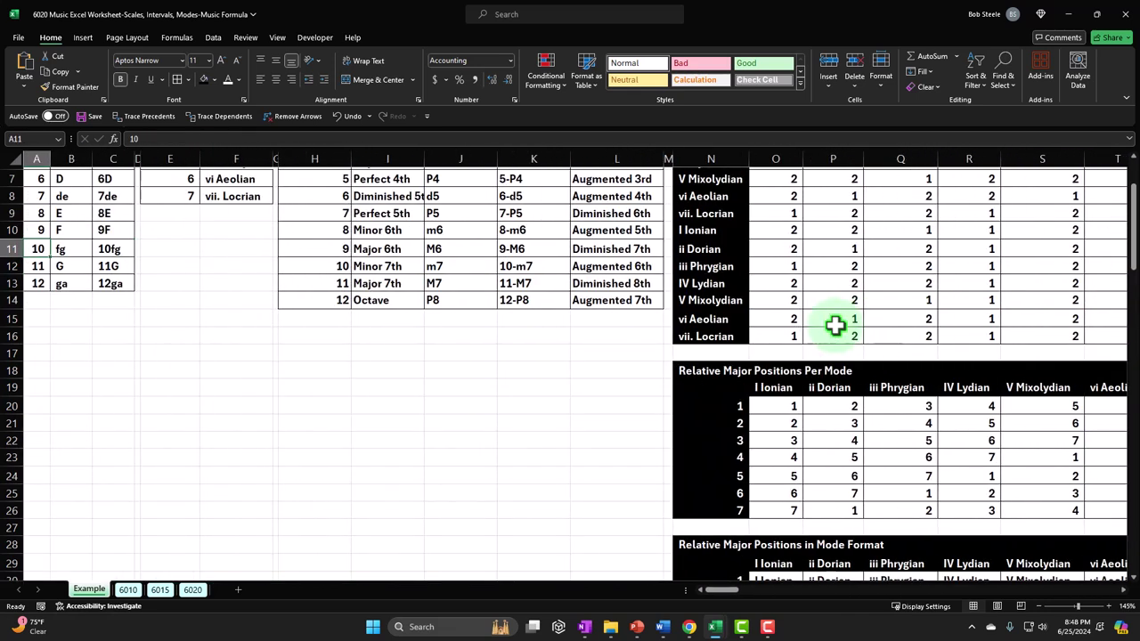
scroll(323, 430, up, 2)
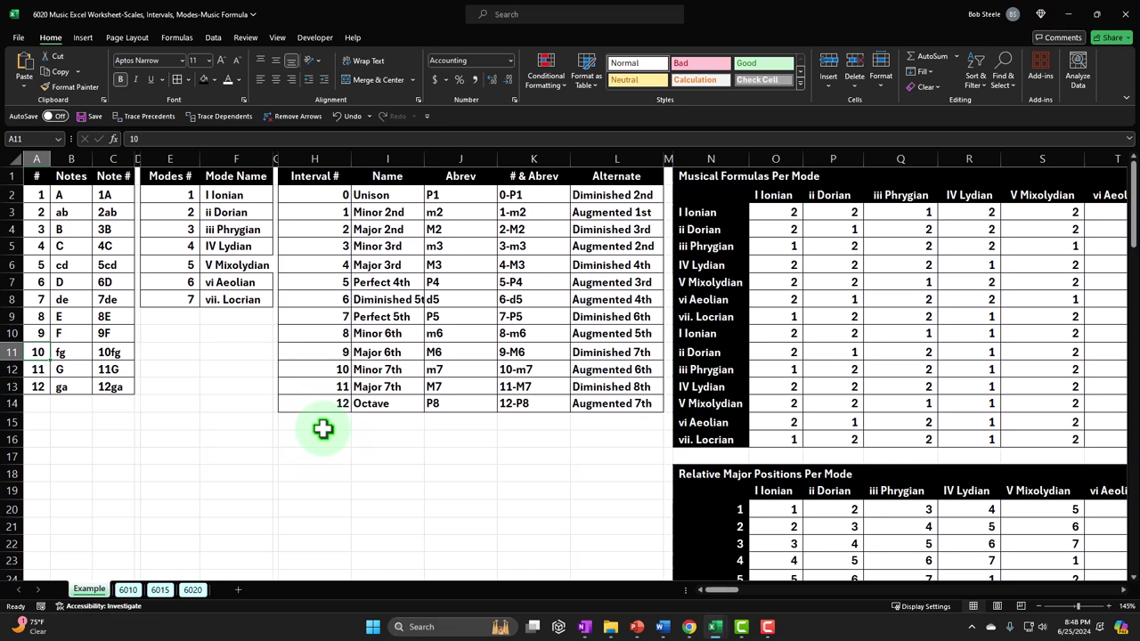
drag(32, 178, 631, 402)
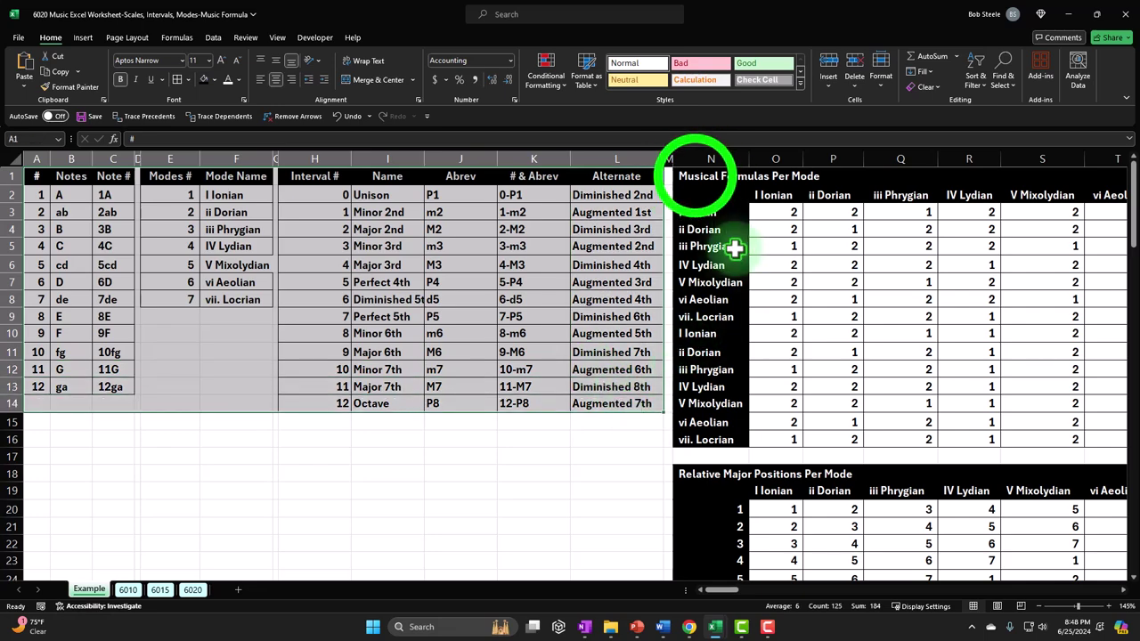
drag(693, 176, 1041, 440)
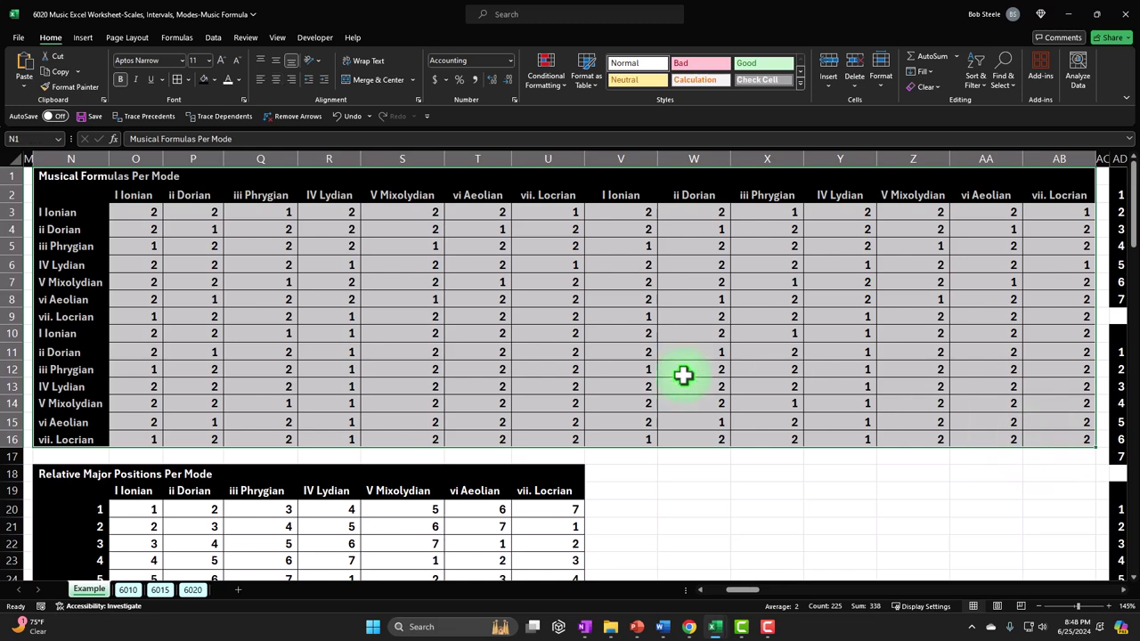
click(146, 215)
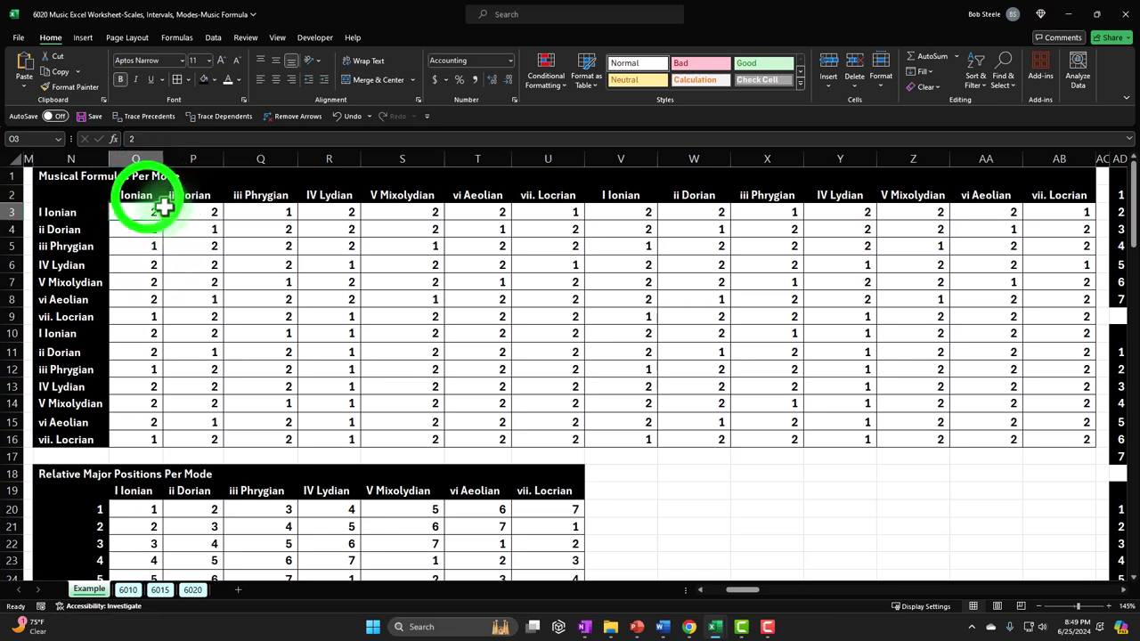
drag(148, 194, 925, 197)
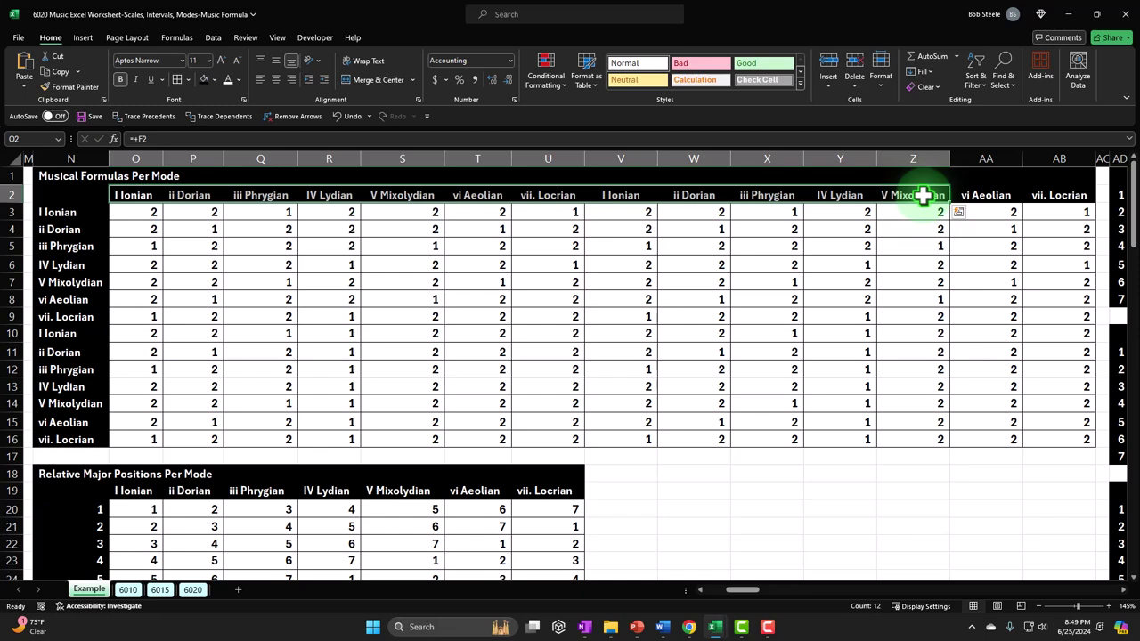
Switch to the 6020 sheet and review the note numbers, note names and combined Note # values in columns A to C
click(198, 590)
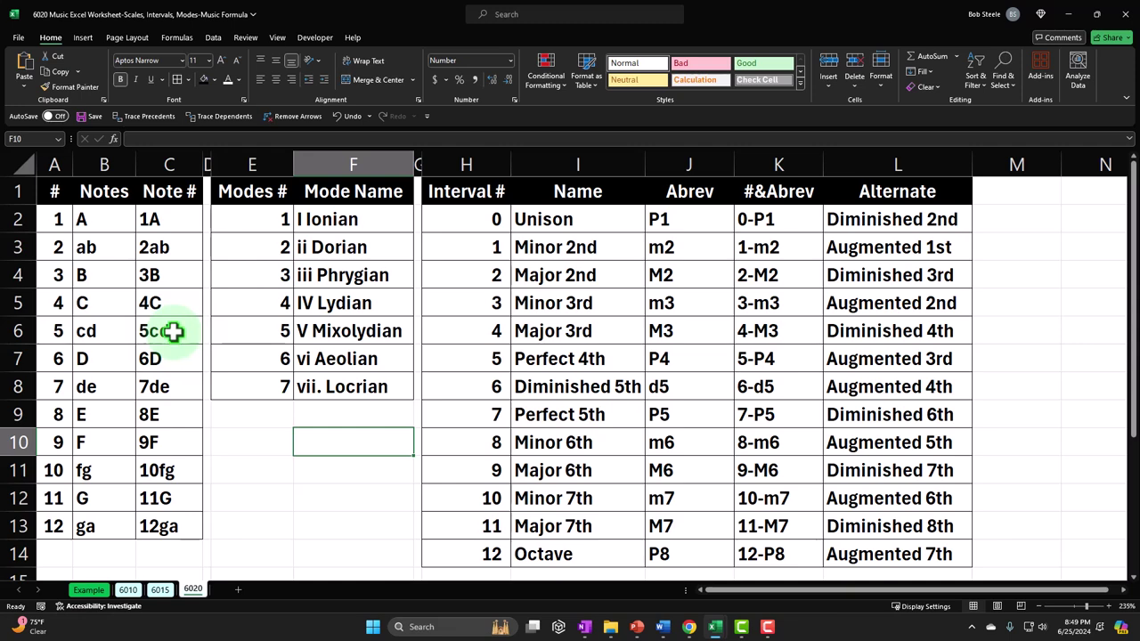
click(105, 219)
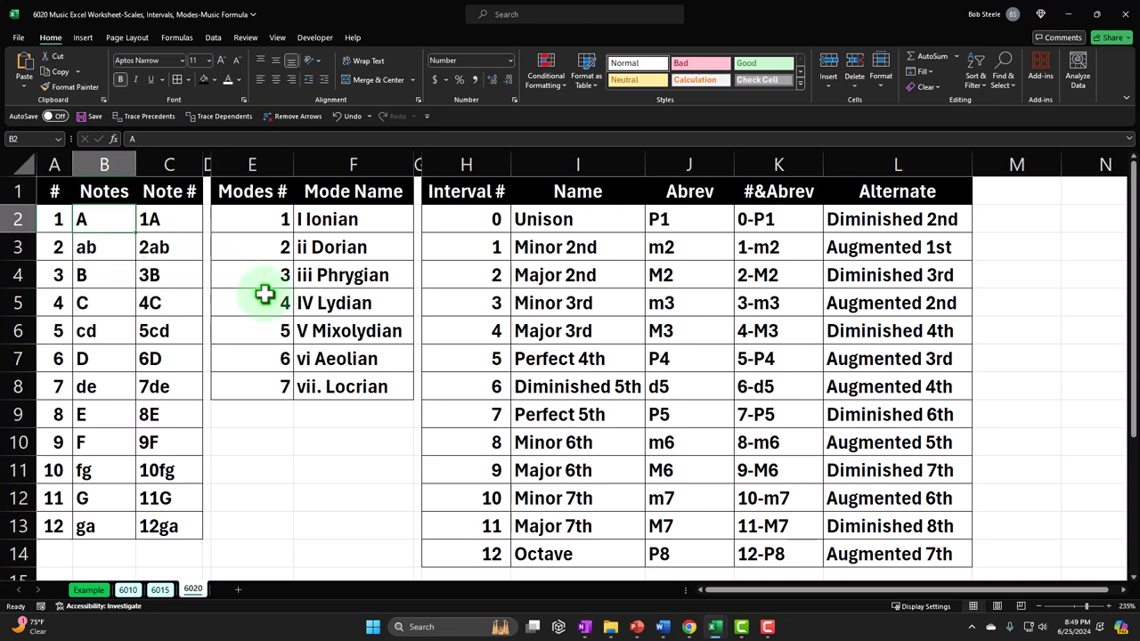
click(118, 497)
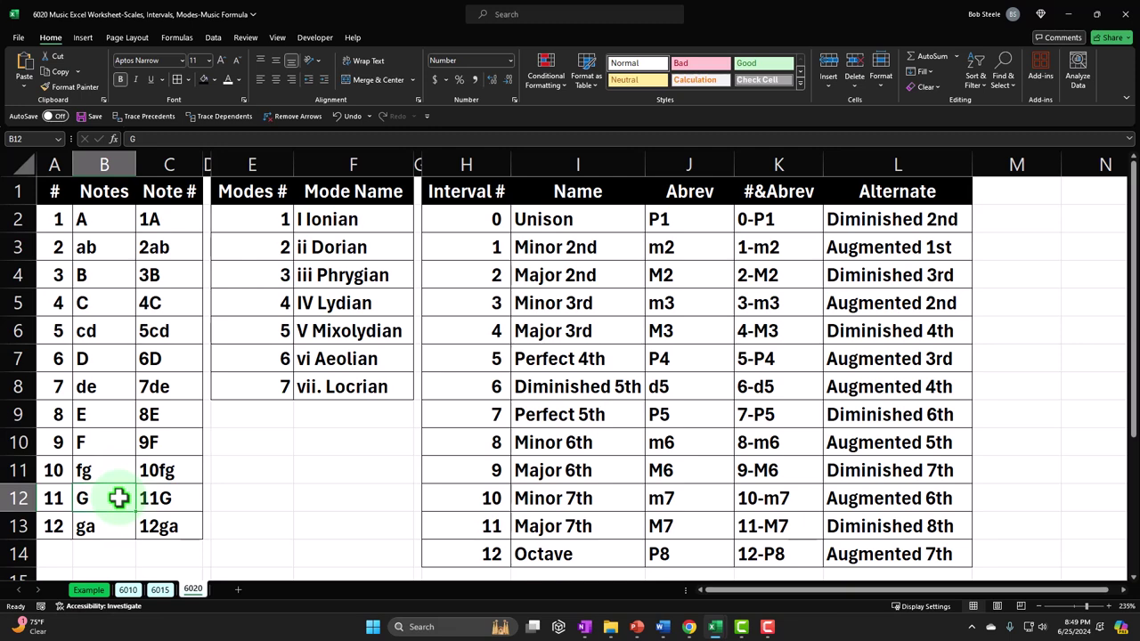
click(56, 222)
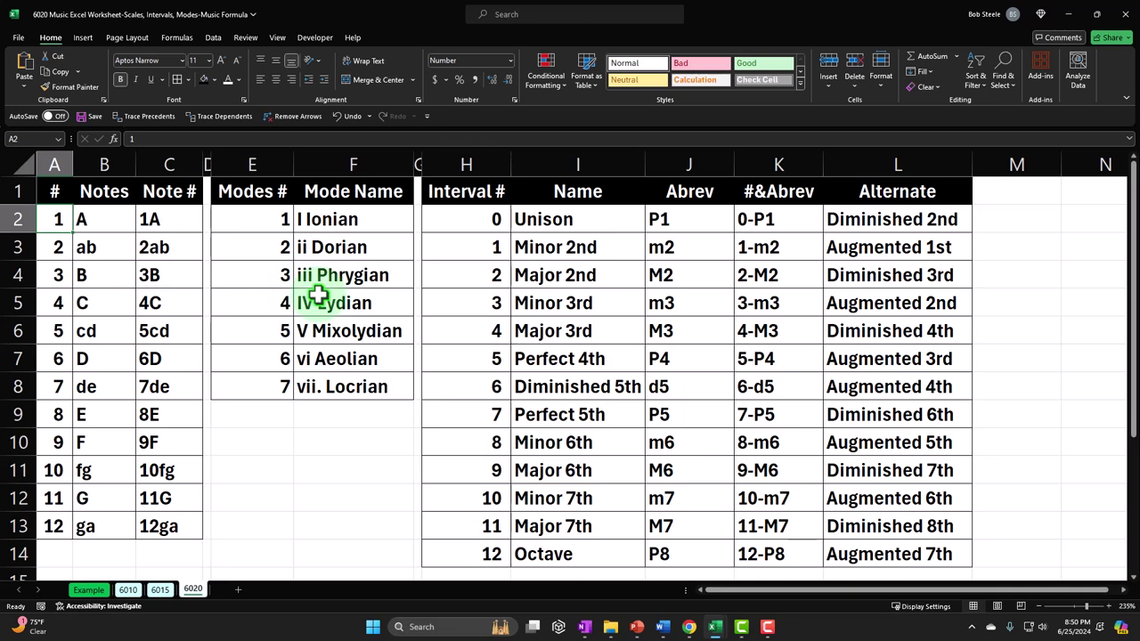
key(Down)
key(Down)
key(Down)
key(Down)
key(Down)
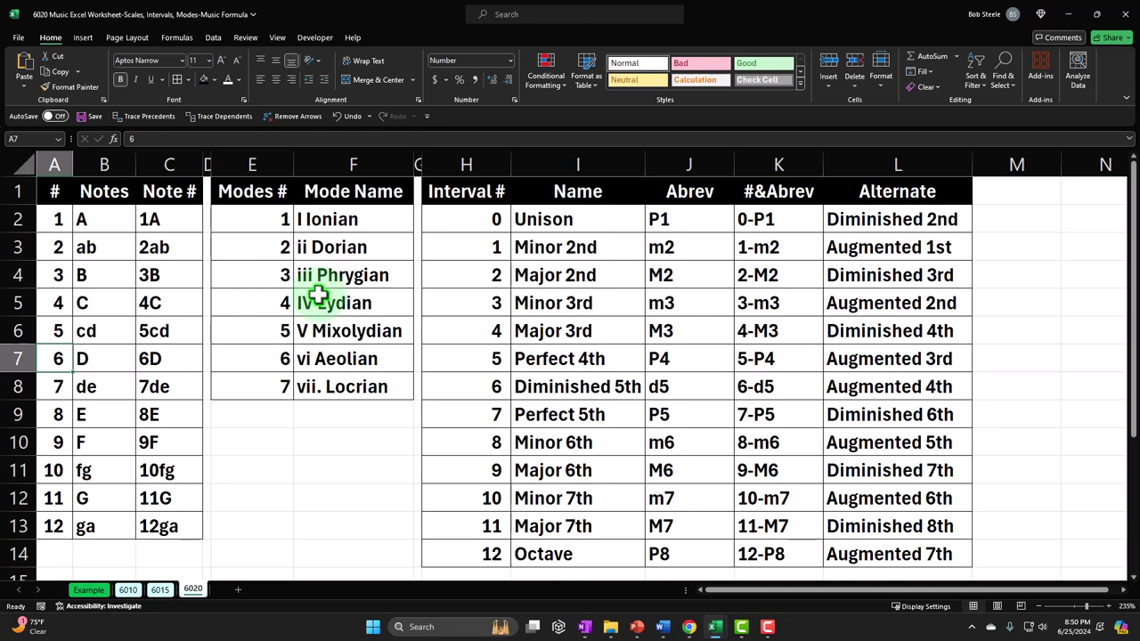
click(157, 204)
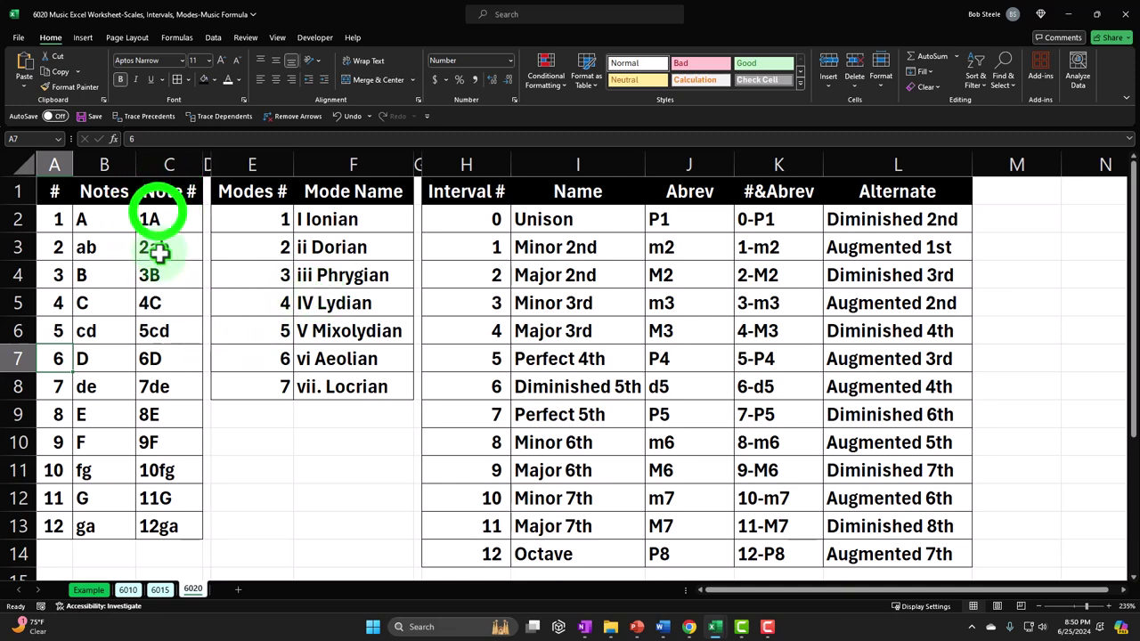
drag(153, 215, 158, 440)
drag(170, 537, 171, 537)
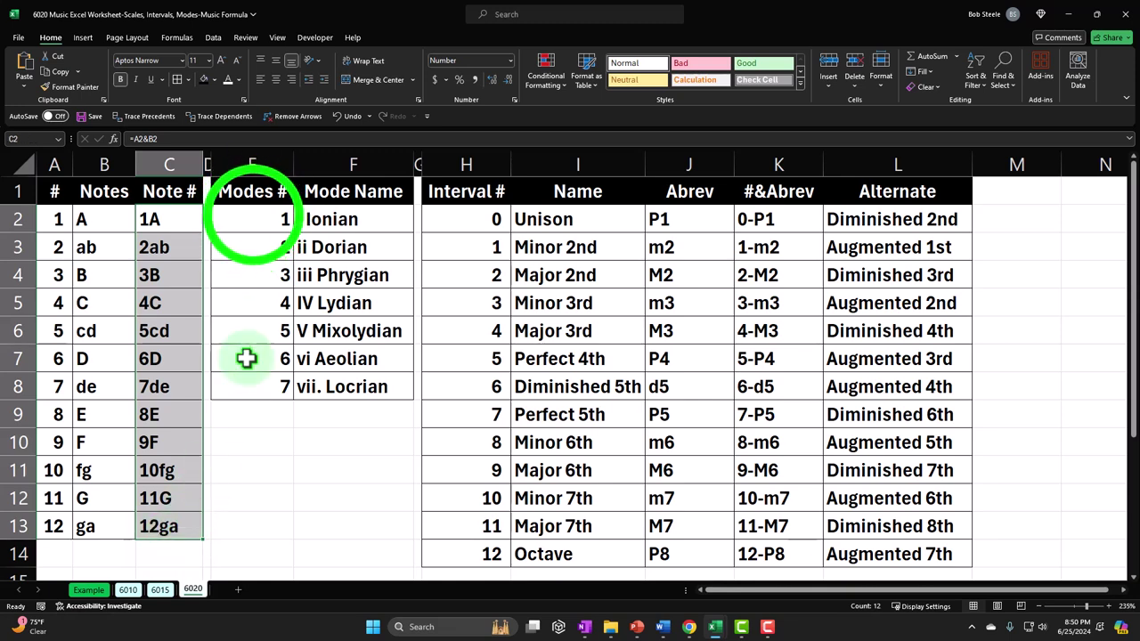
Review the Modes # and Mode Name table in E2:F8, inspecting the mode name formulas from Ionian through Mixolydian
drag(257, 220, 338, 395)
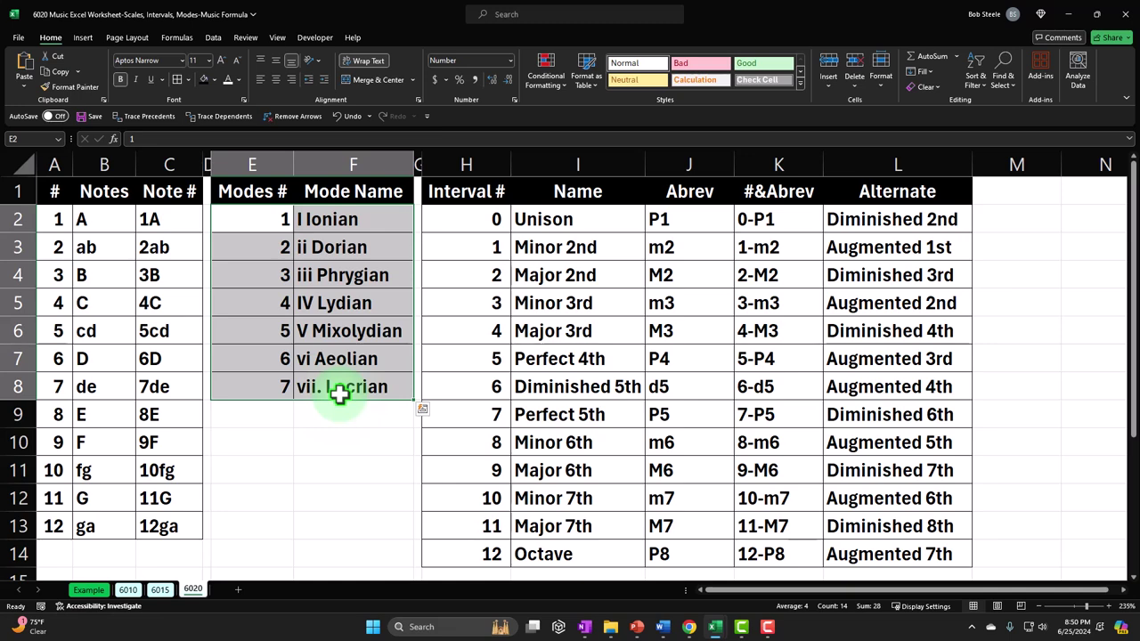
click(258, 222)
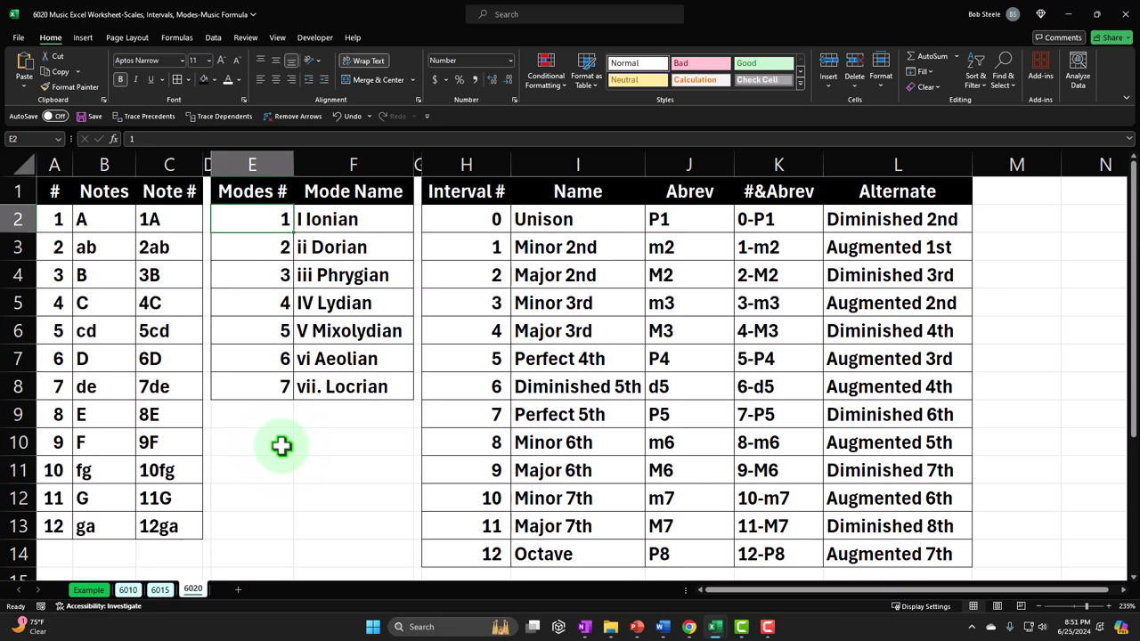
key(Down)
key(Right)
key(Down)
key(Down)
key(Down)
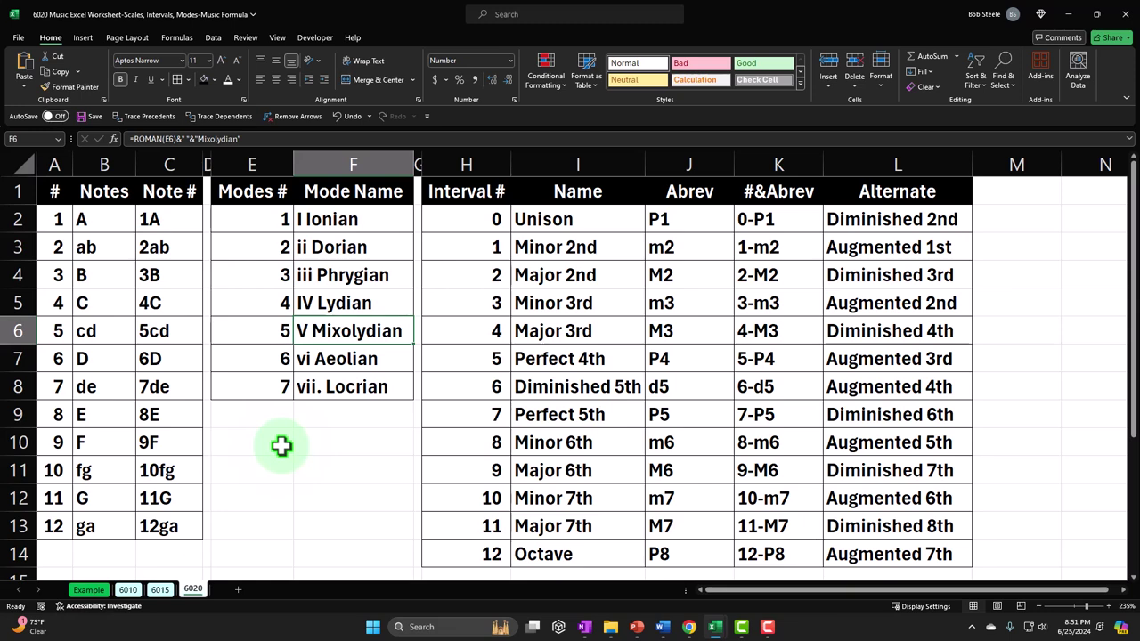
key(Up)
key(Up)
key(Up)
key(Up)
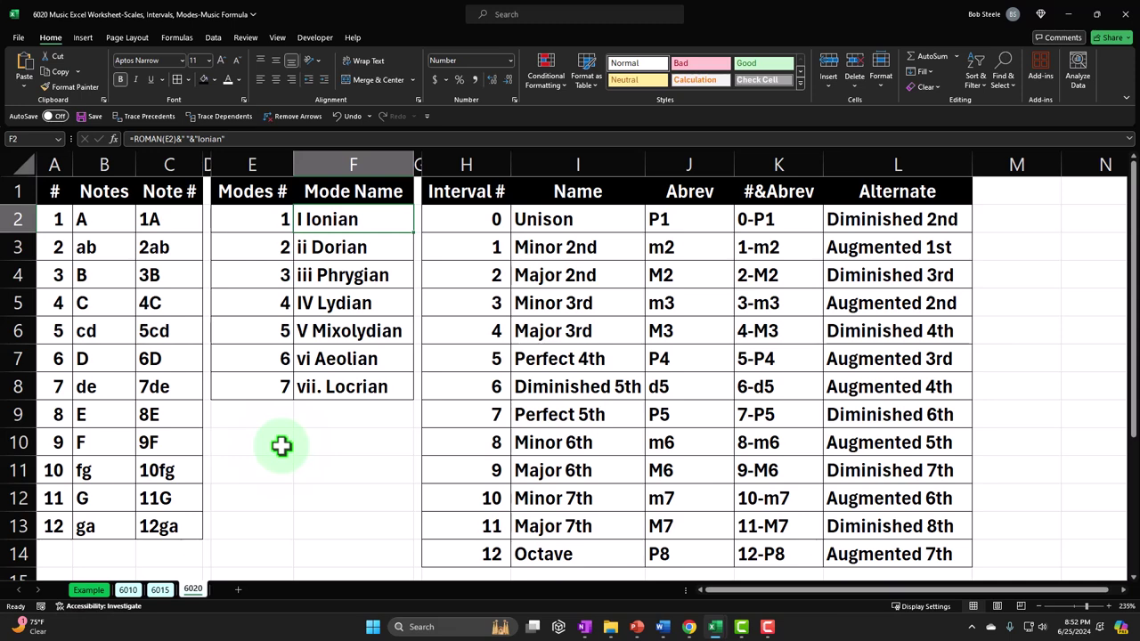
key(Down)
key(Down)
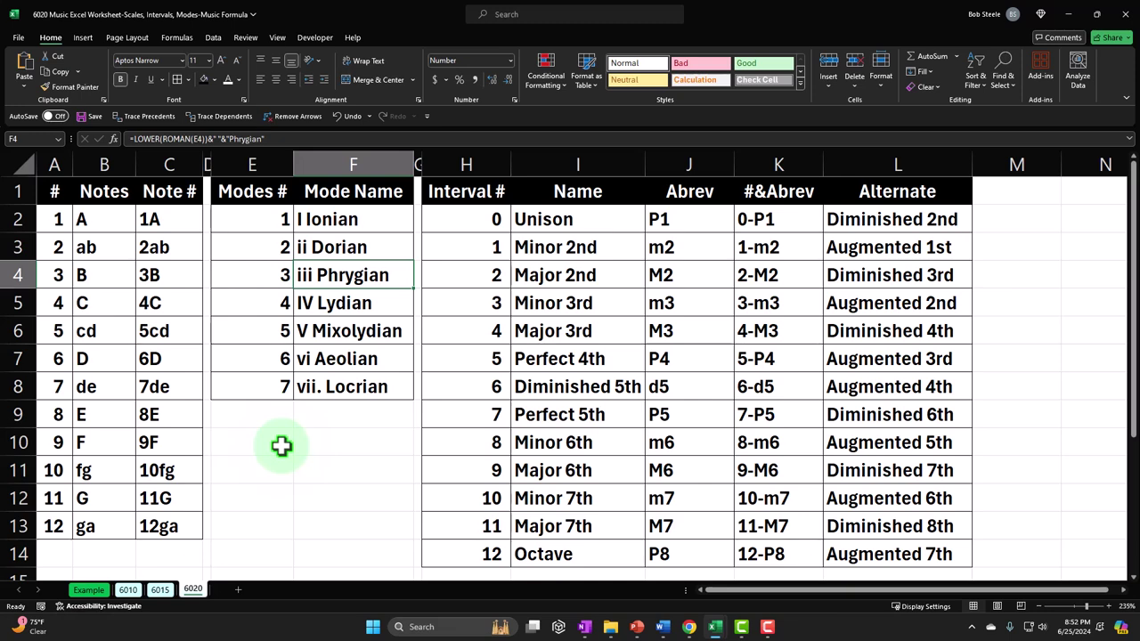
key(Up)
key(Up)
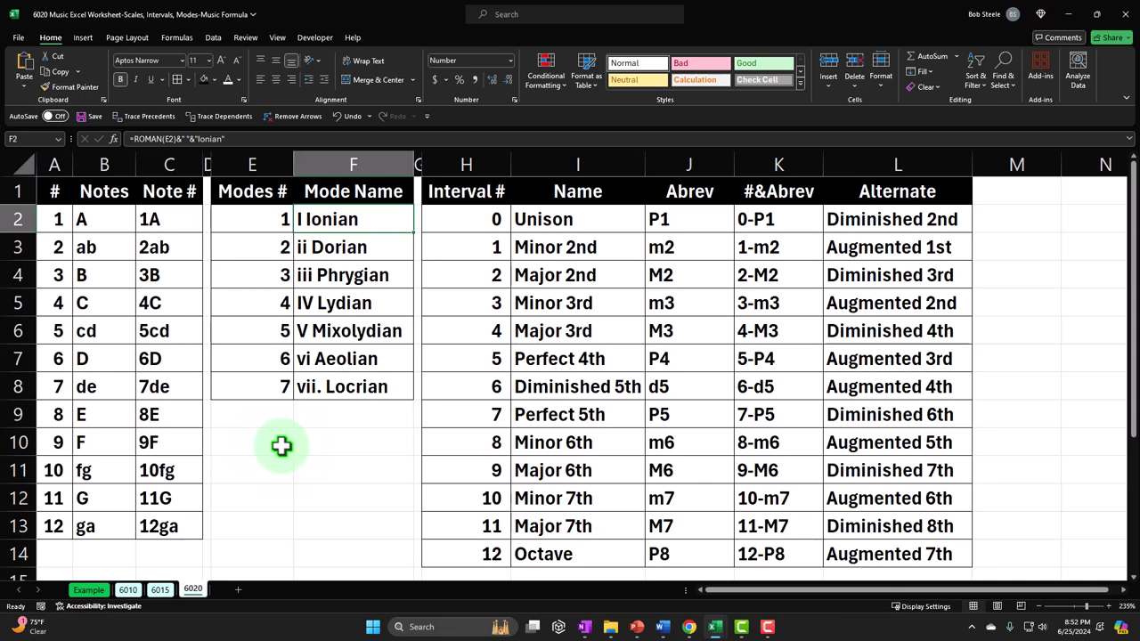
Inspect the Dorian mode name formula in F3 and review the mode names in F2:F7
key(Down)
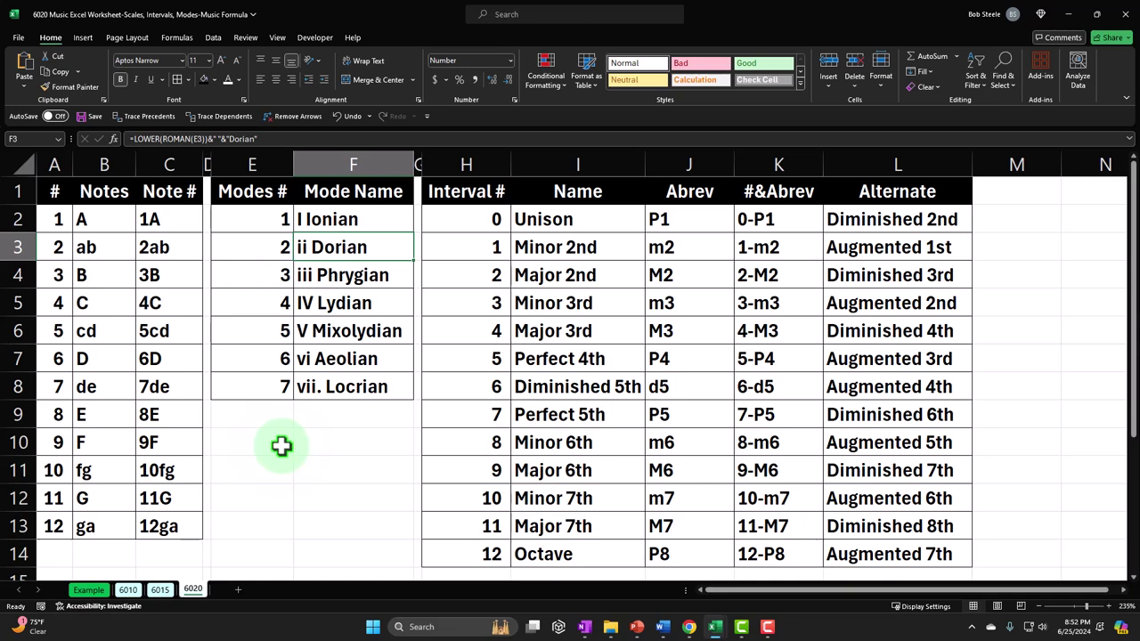
click(323, 388)
drag(344, 223, 345, 360)
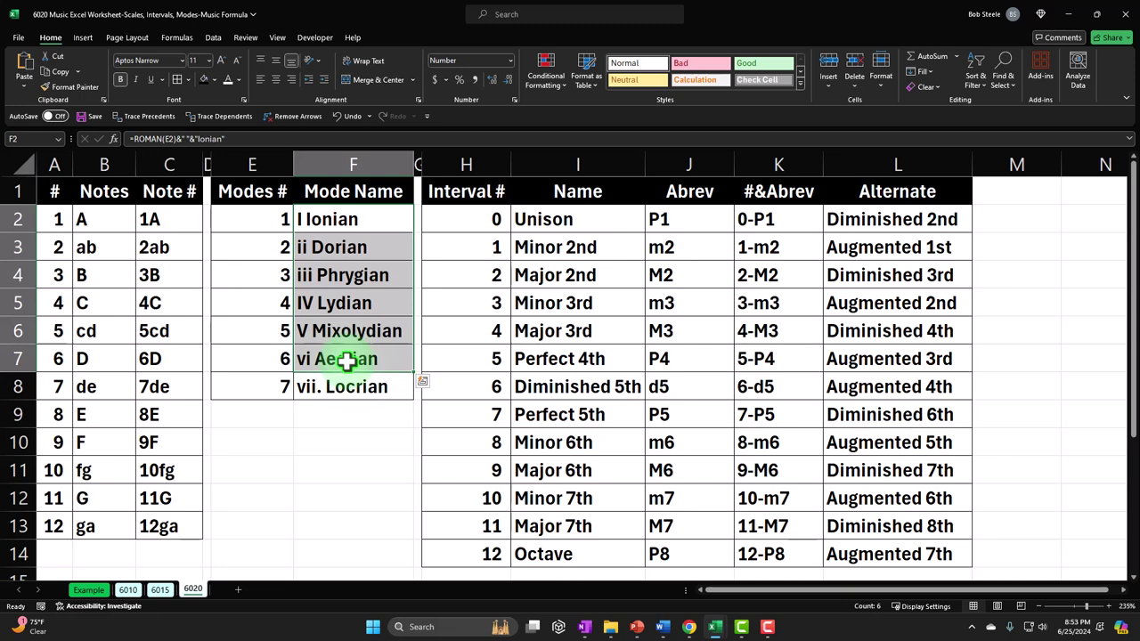
Review the interval table in H1:L14, comparing interval numbers with their abbreviations for the Unison, Minor 2nd and Major 2nd rows
key(Right)
key(Right)
key(Right)
key(Right)
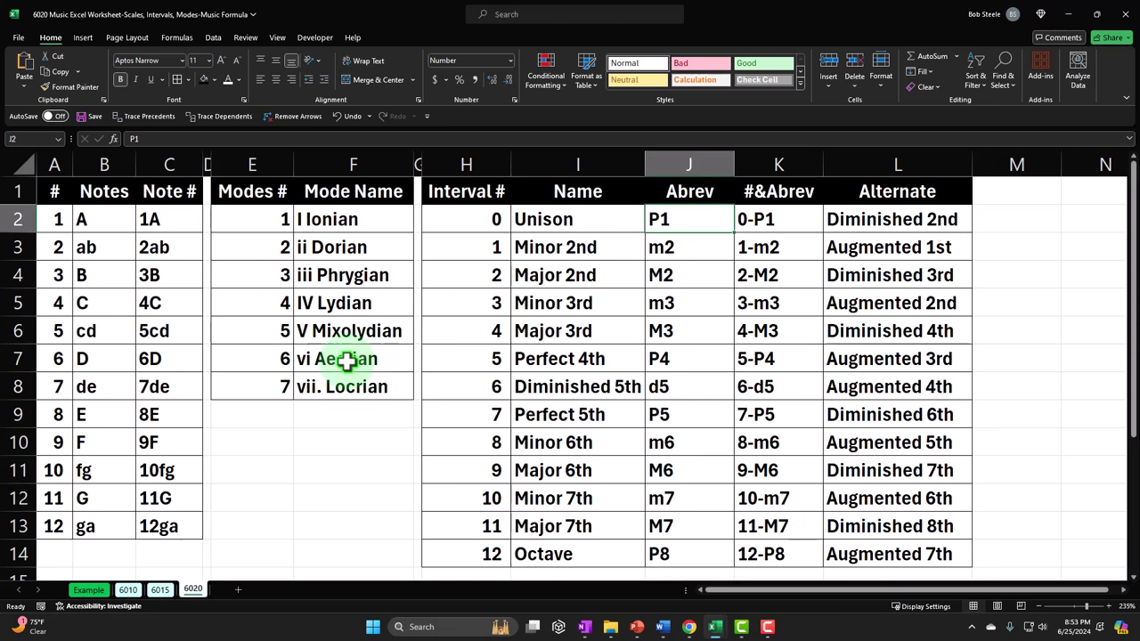
click(455, 227)
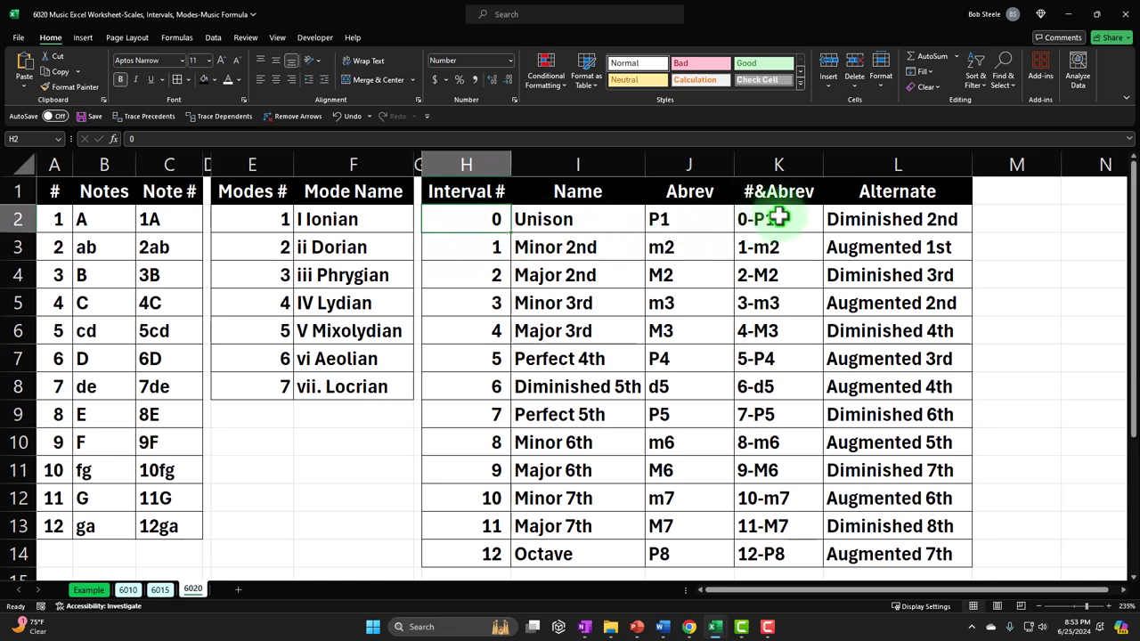
click(478, 221)
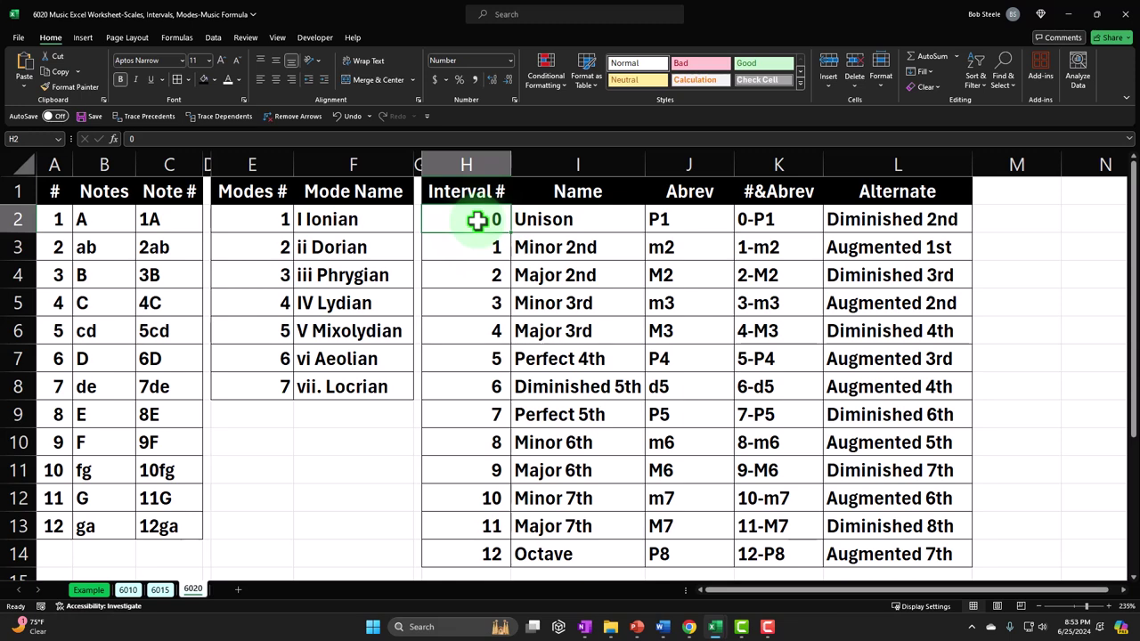
key(Down)
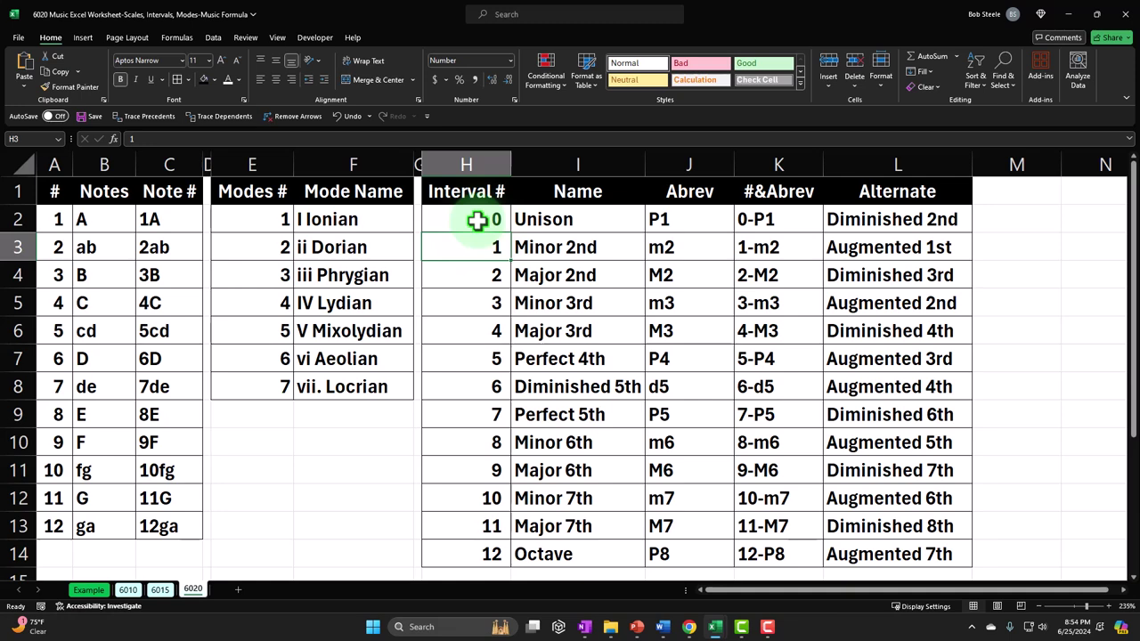
key(Right)
key(Right)
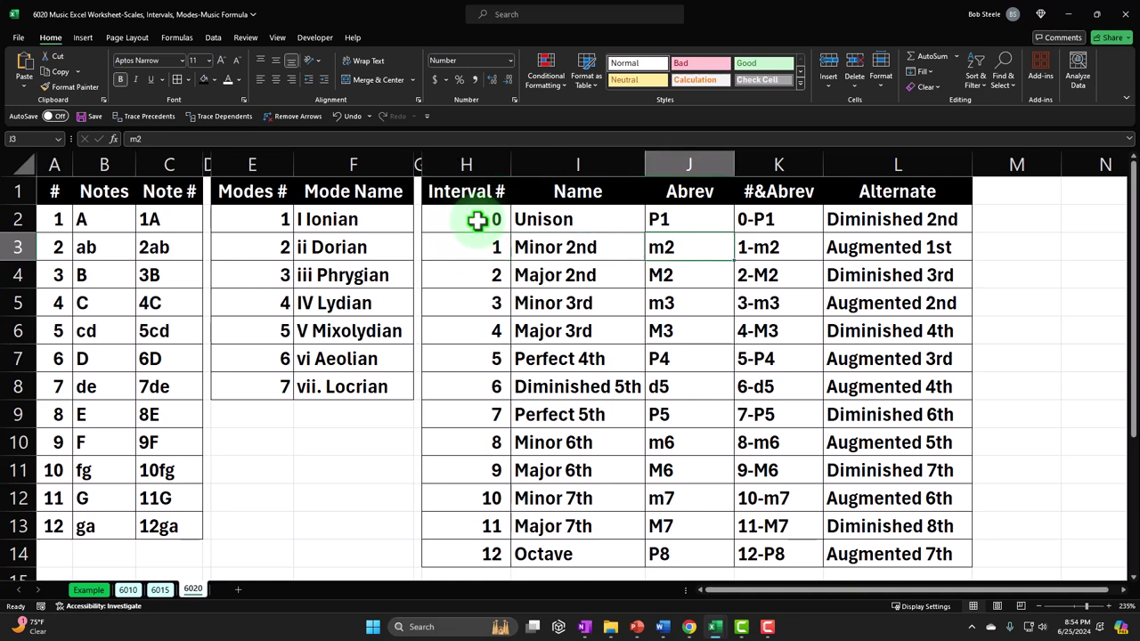
key(Down)
key(Left)
key(Left)
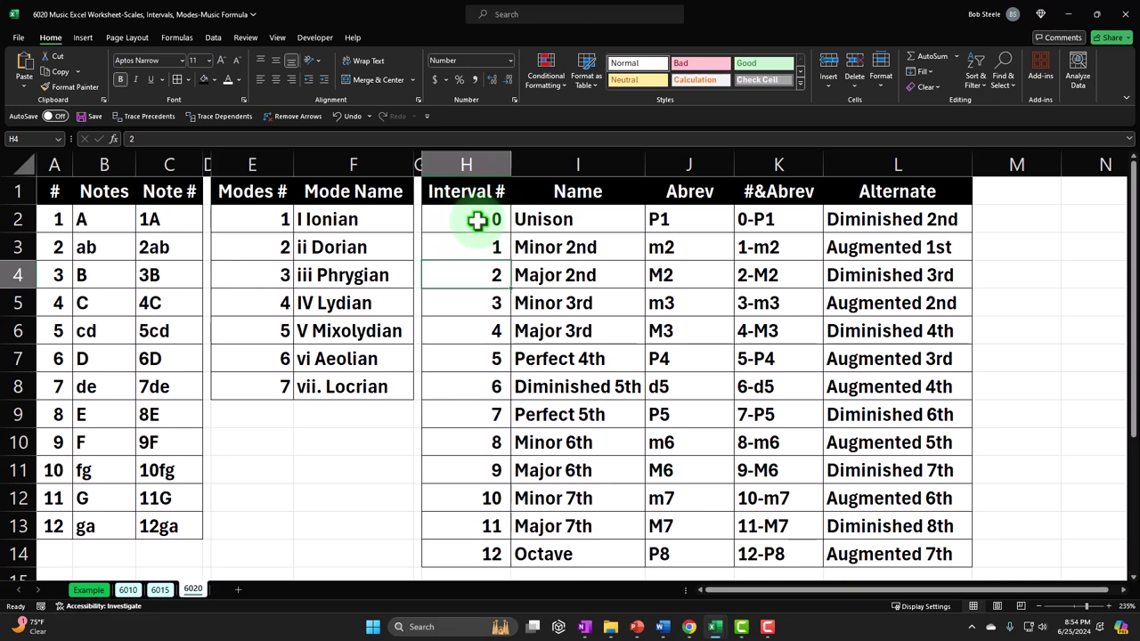
key(Right)
key(Right)
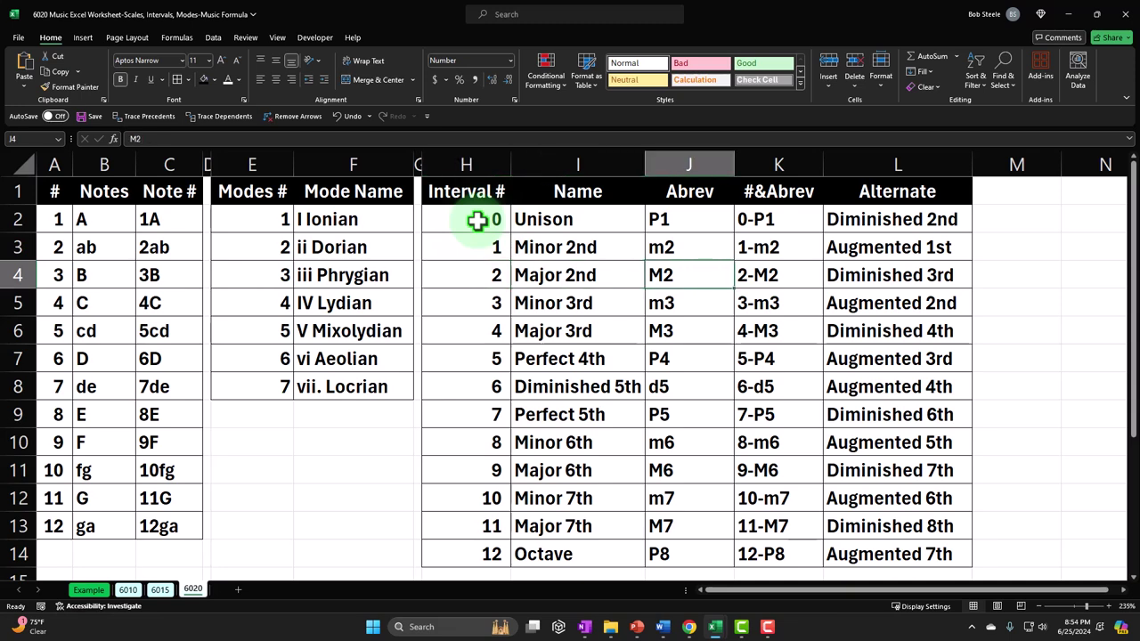
key(Left)
key(Left)
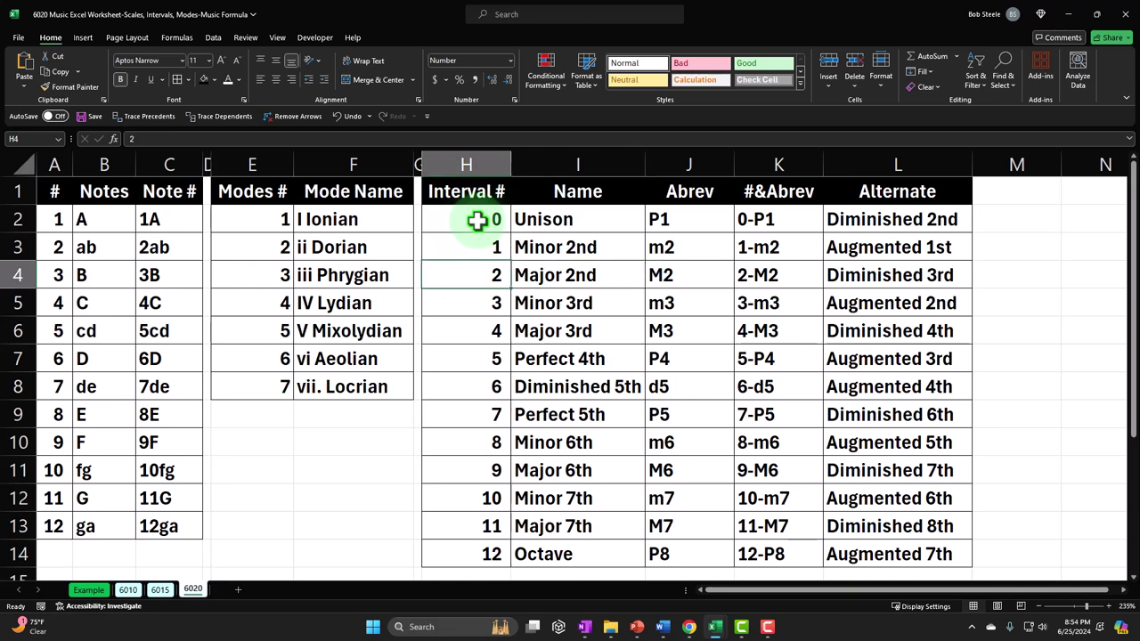
Compare the Minor 3rd and Major 3rd rows of the interval table and review the abbreviations in J2:J8
key(Down)
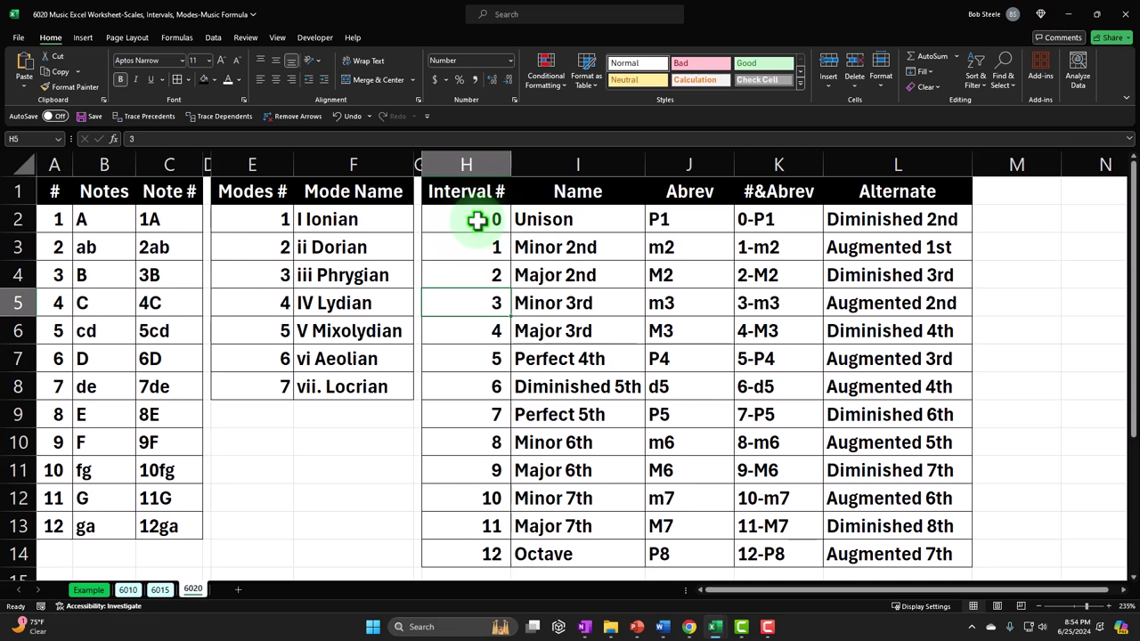
key(Right)
key(Right)
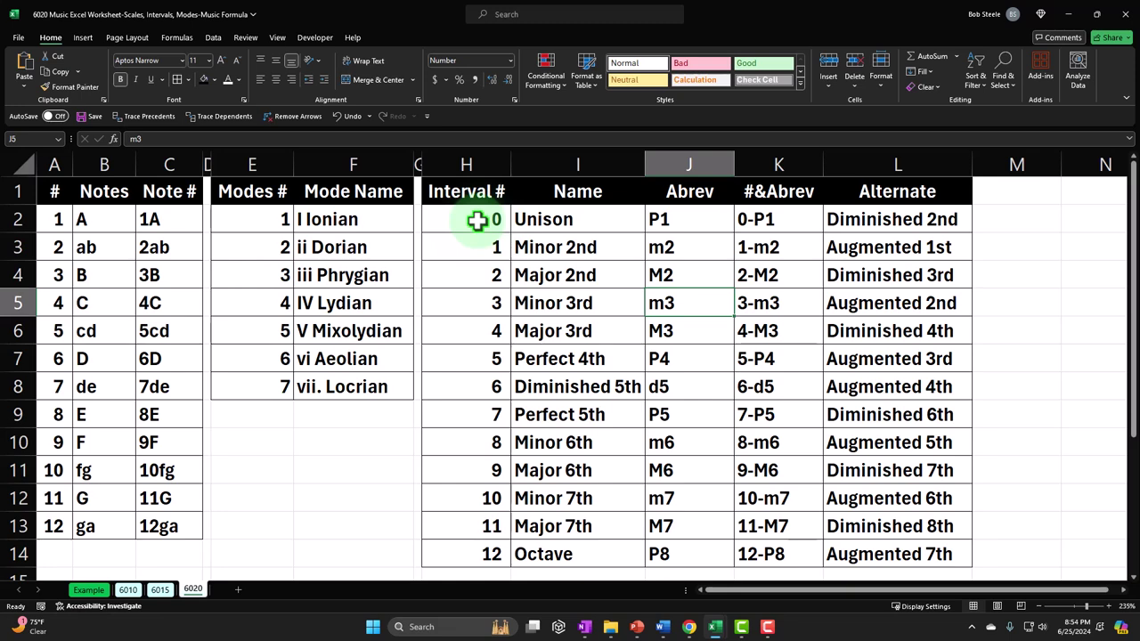
key(Down)
key(Left)
key(Left)
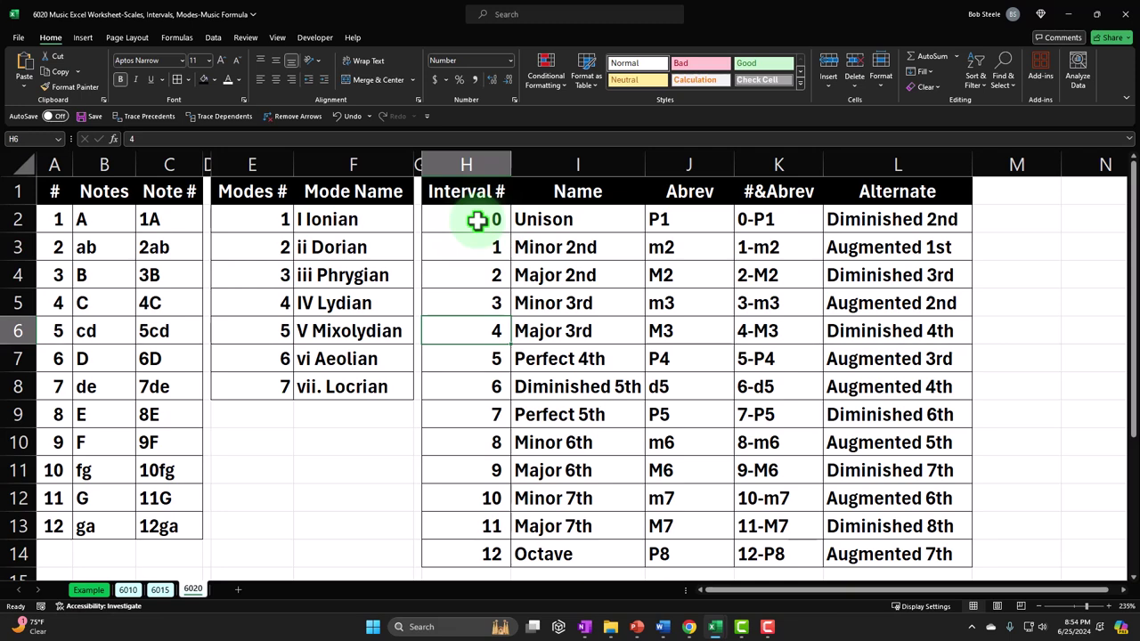
key(Right)
key(Right)
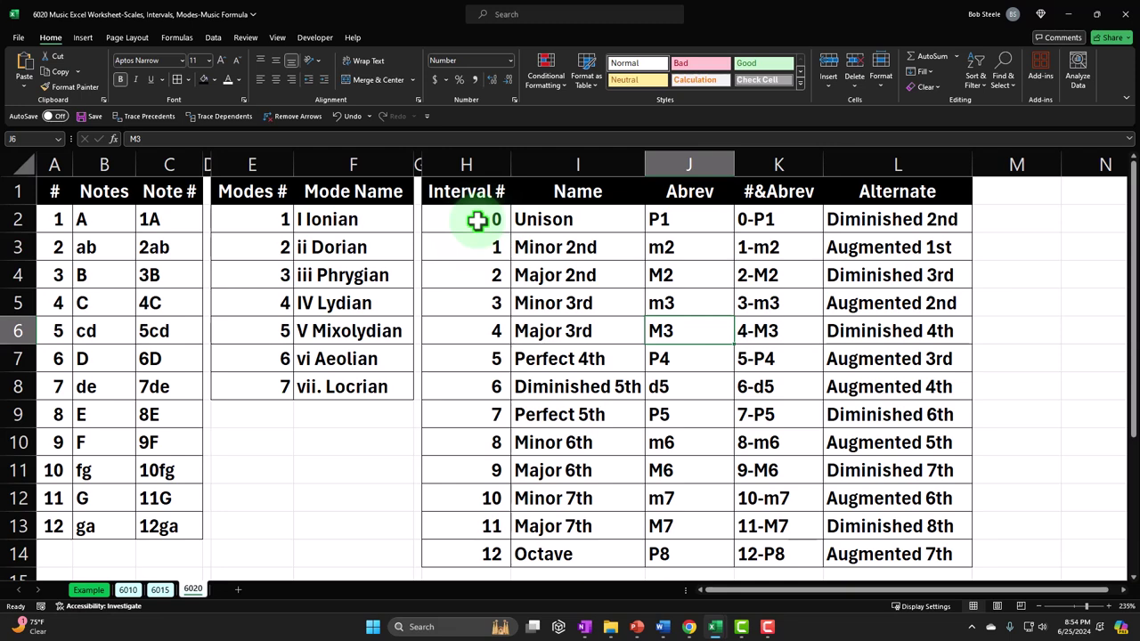
key(Up)
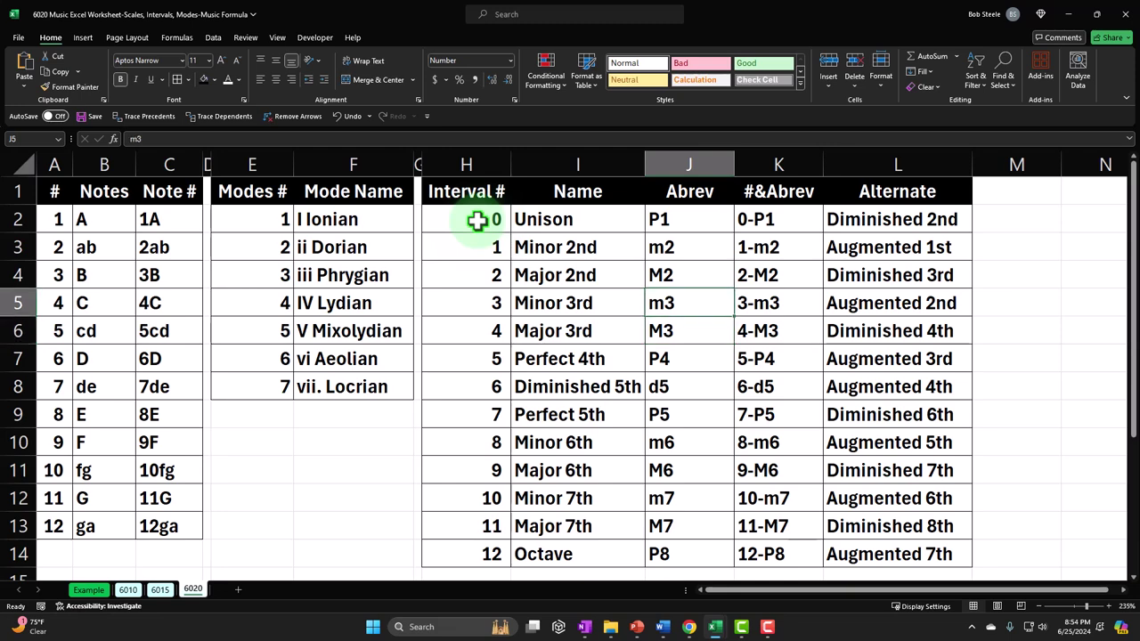
key(Down)
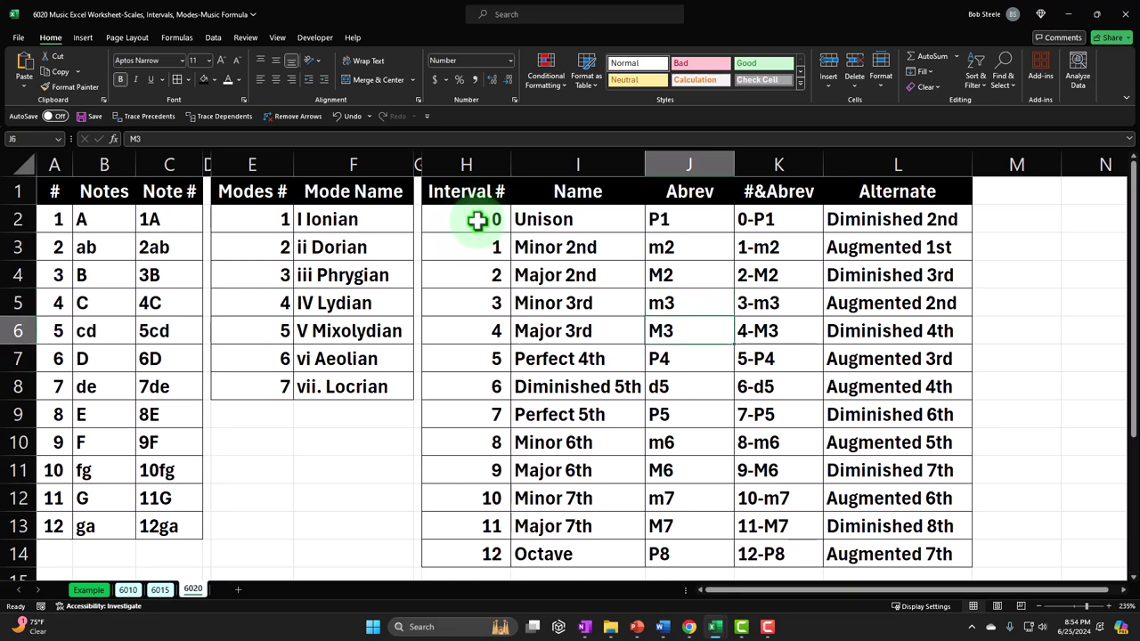
drag(686, 219, 682, 386)
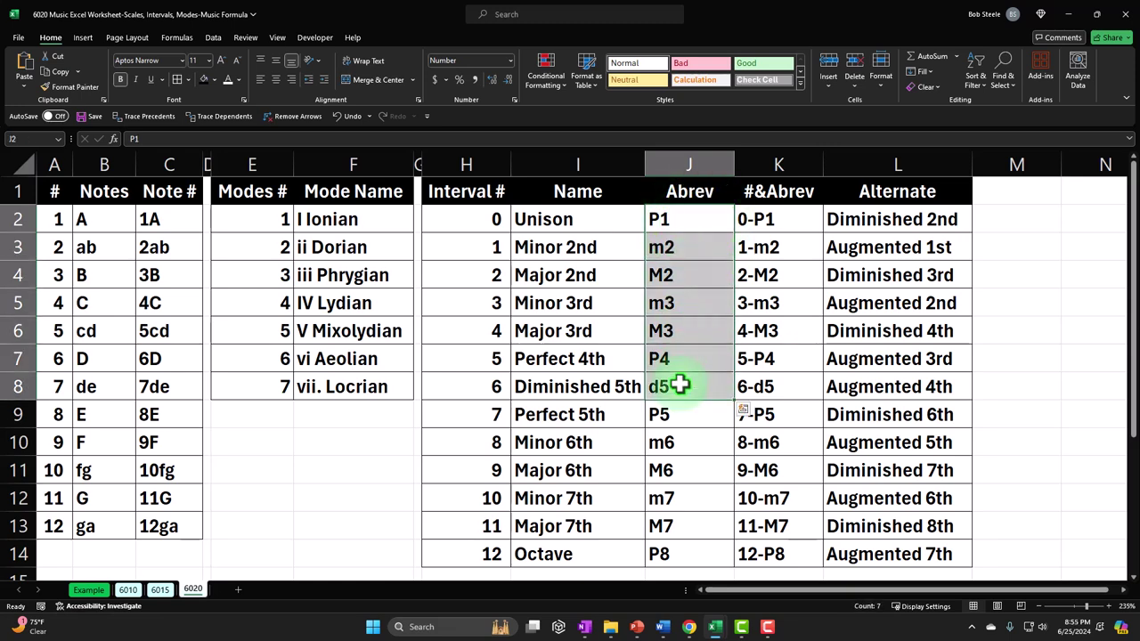
click(682, 303)
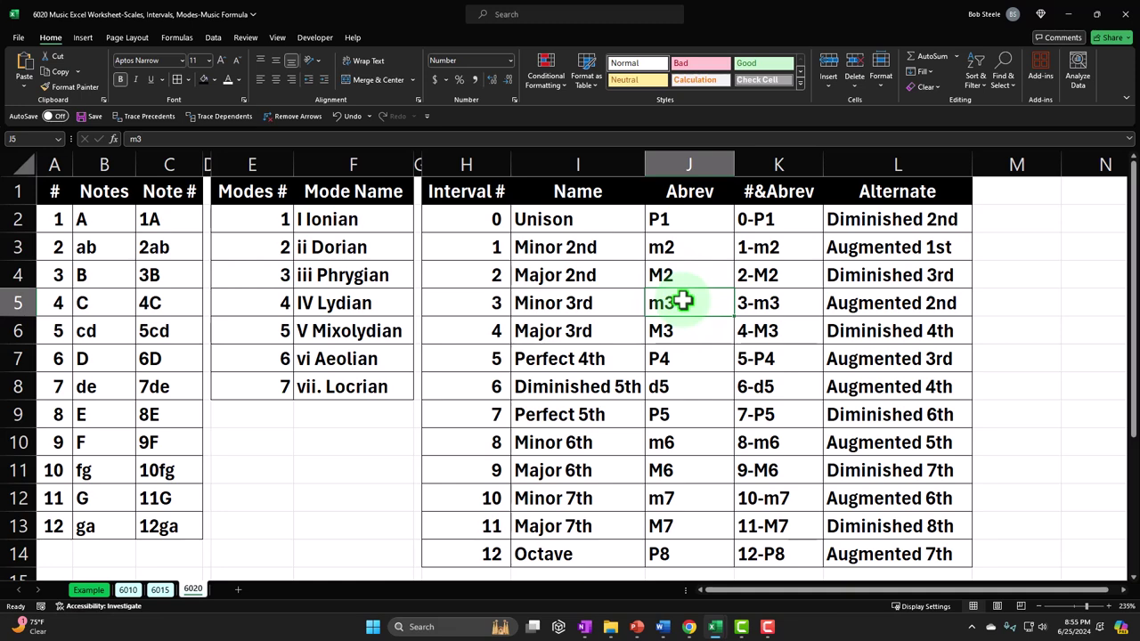
Copy the format of narrow spacer column G onto column M with Format Painter
click(492, 215)
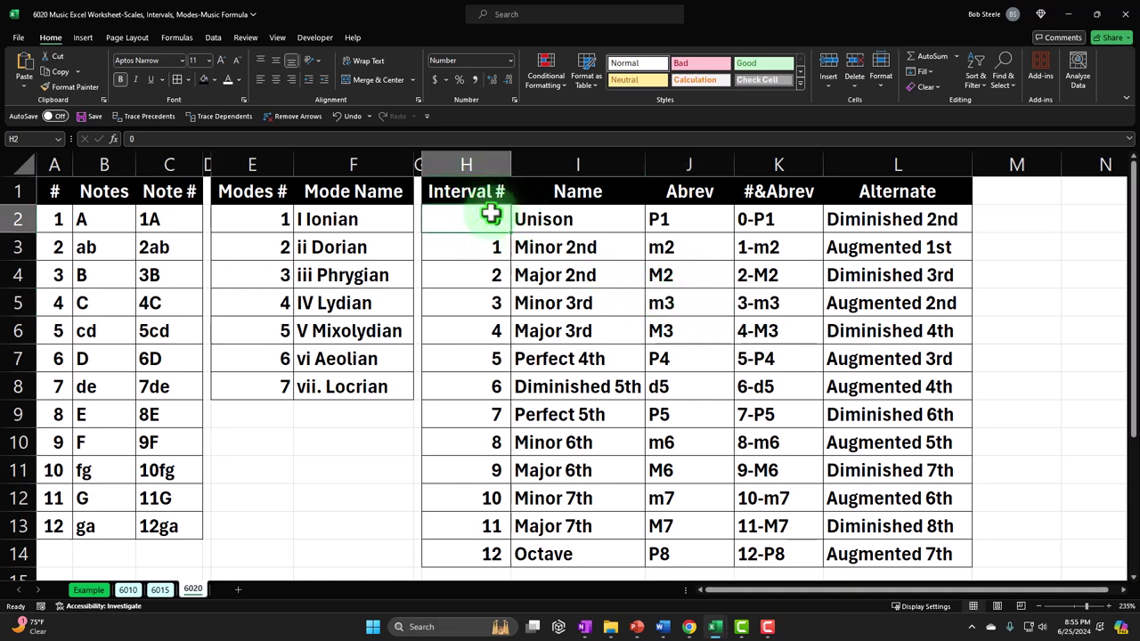
key(Right)
key(Right)
key(Right)
key(Right)
key(Right)
key(Right)
key(Right)
key(Right)
key(Right)
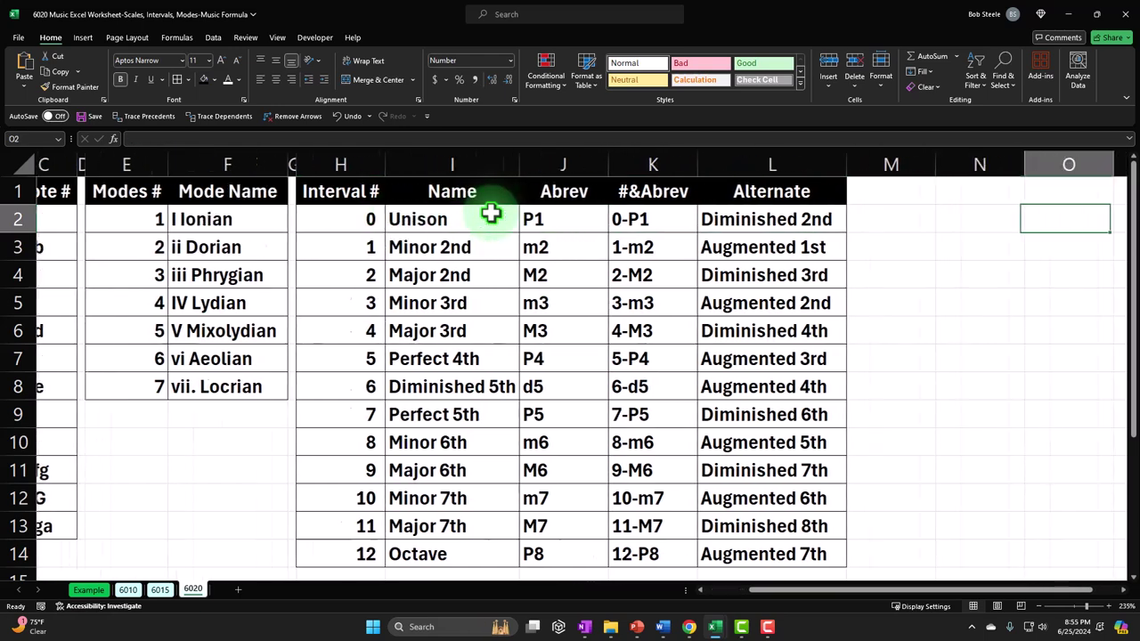
key(Right)
key(Right)
key(Left)
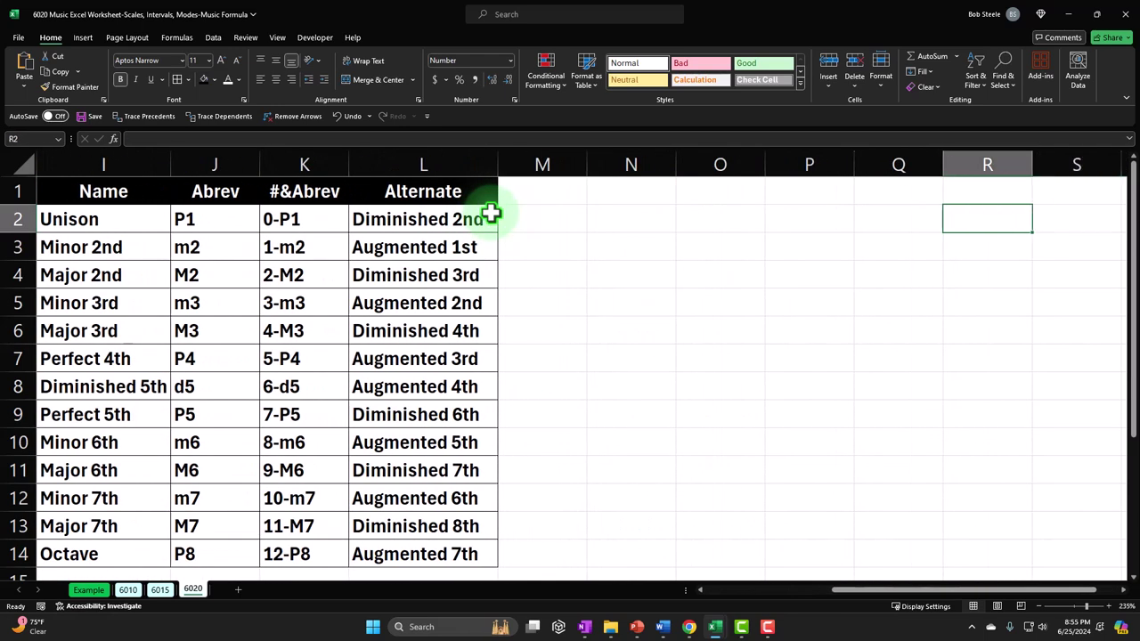
key(Home)
key(Left)
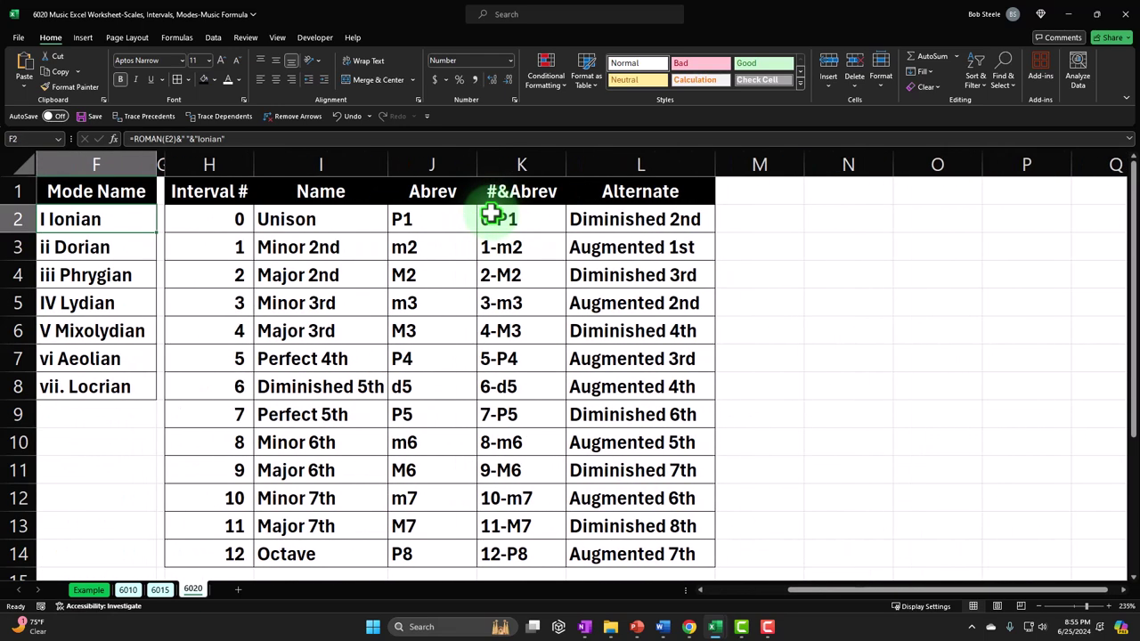
click(161, 157)
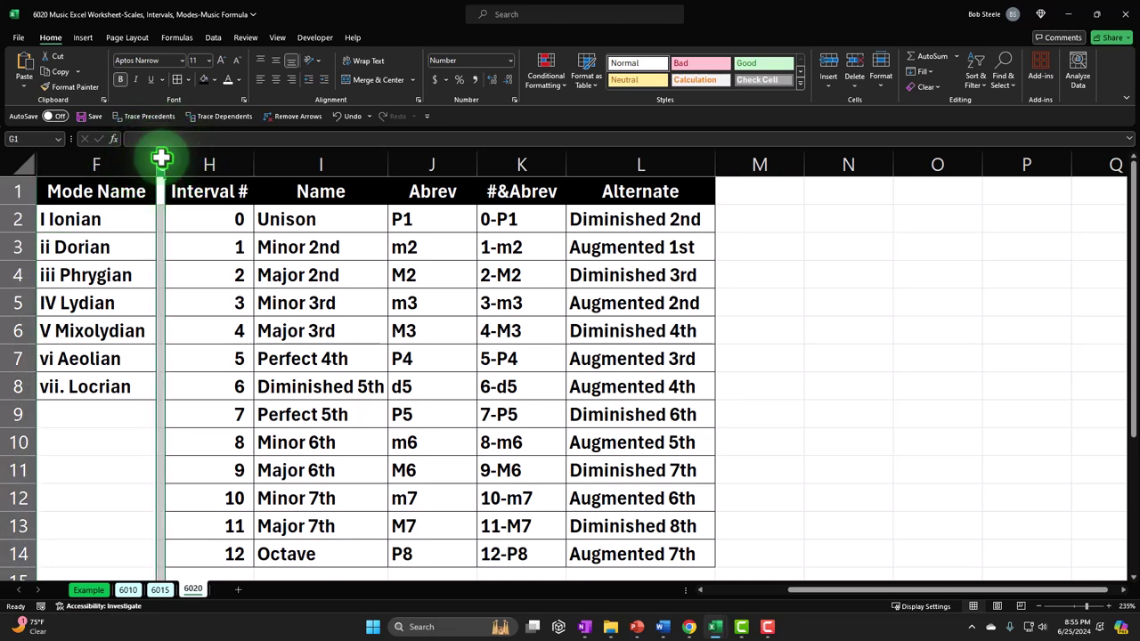
click(69, 88)
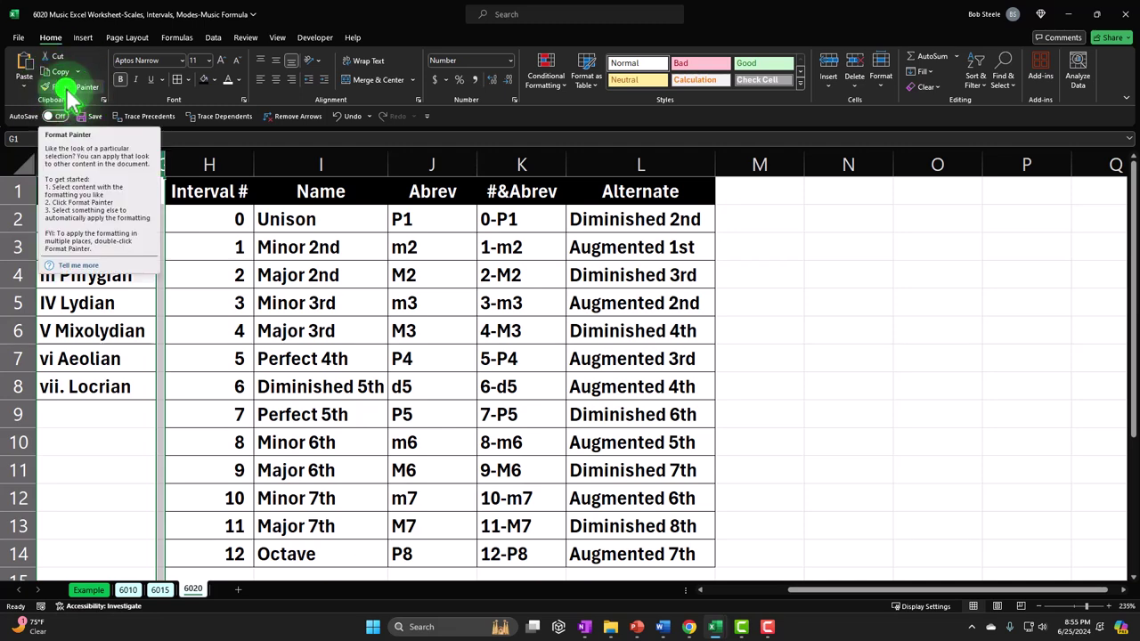
click(759, 165)
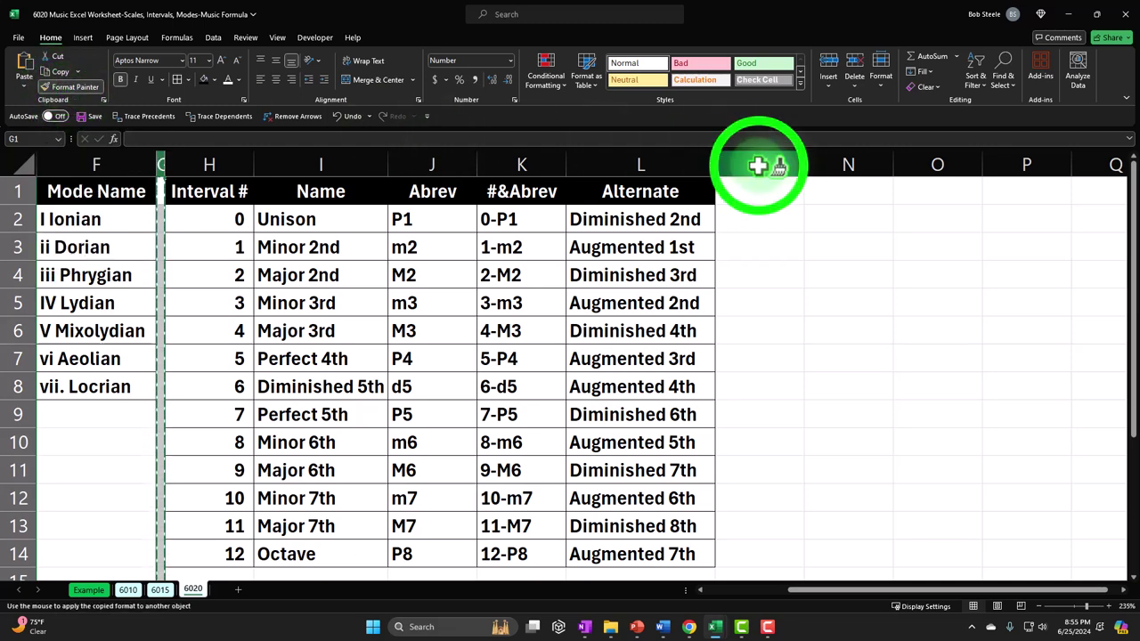
Enter the table heading "Musical Formulas Per Mode" in cell N1
click(773, 182)
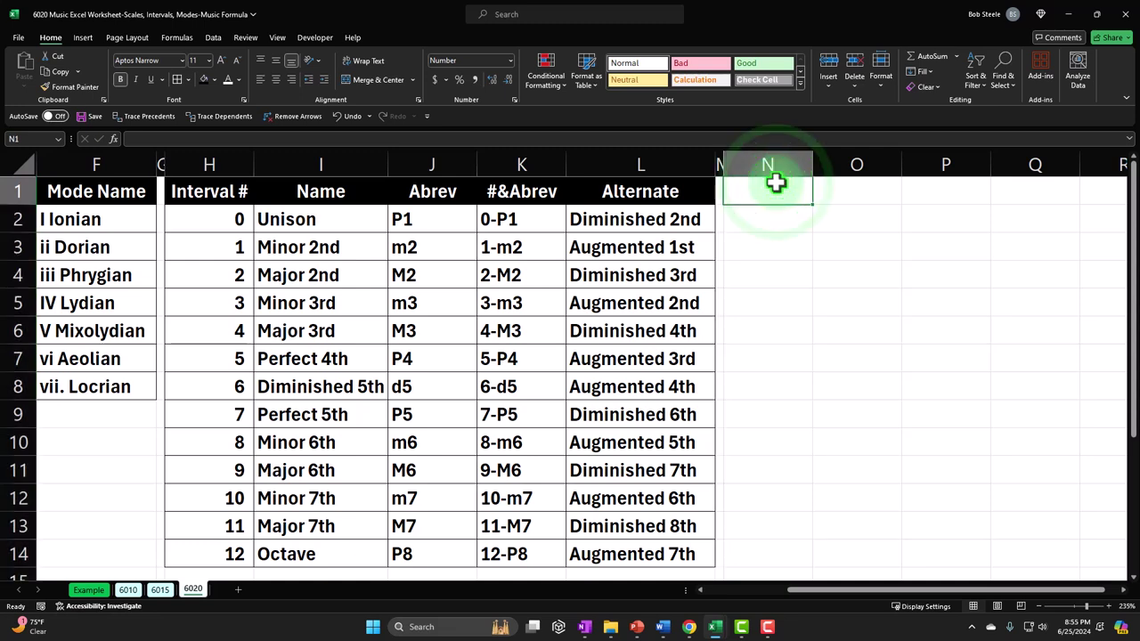
key(Right)
key(Right)
key(Right)
key(Right)
key(Right)
key(Left)
key(Left)
key(Left)
key(Left)
key(Left)
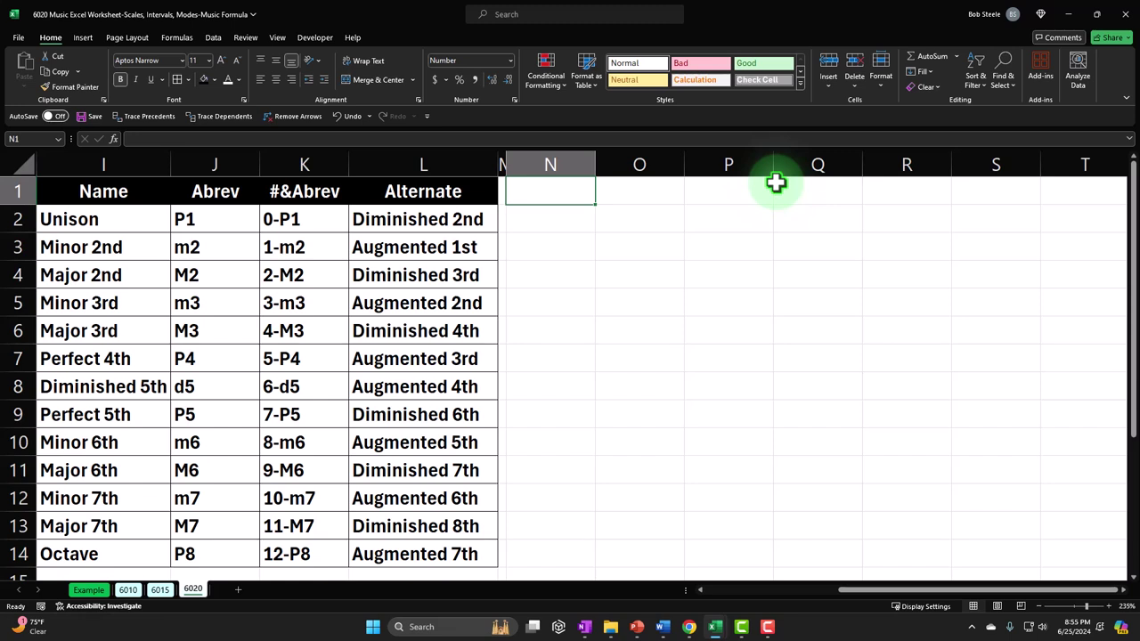
text(M)
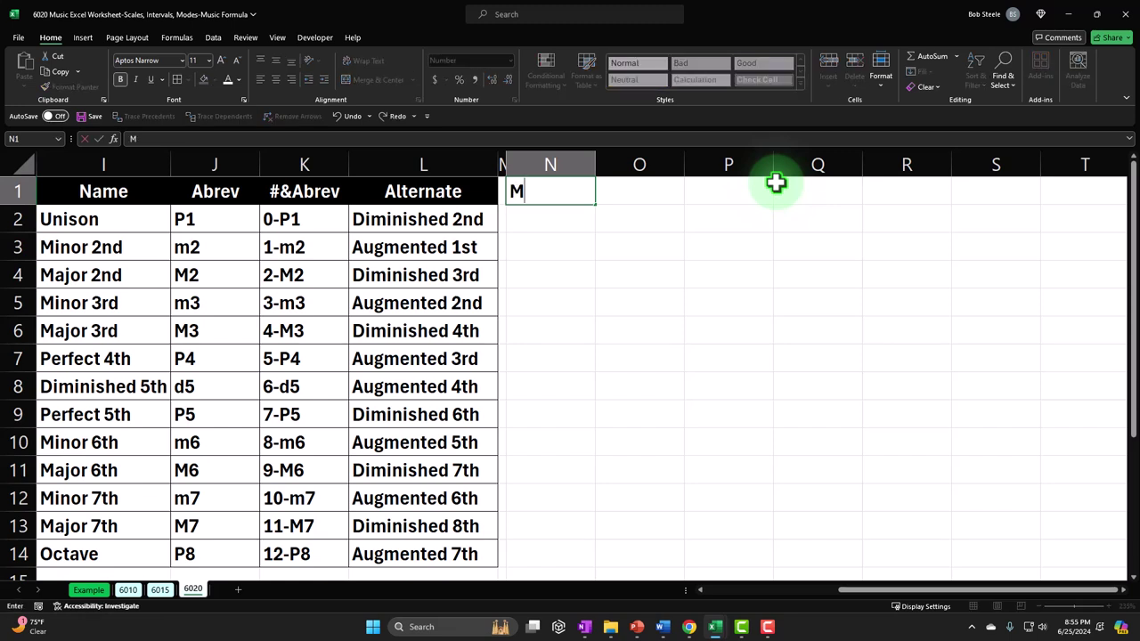
text(usical F)
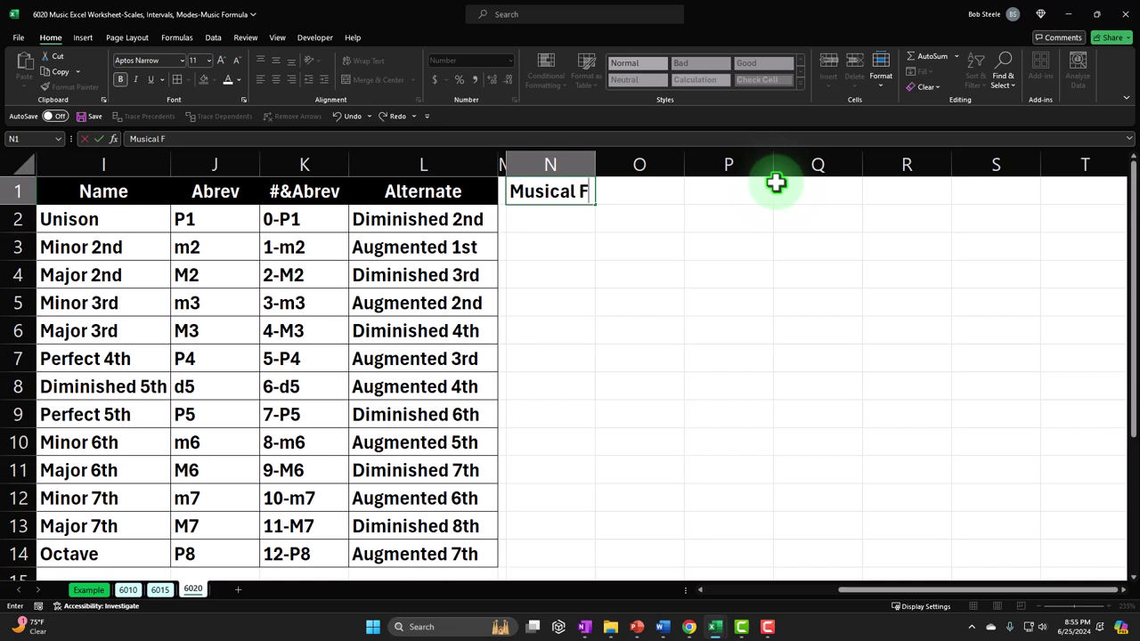
text(ormul)
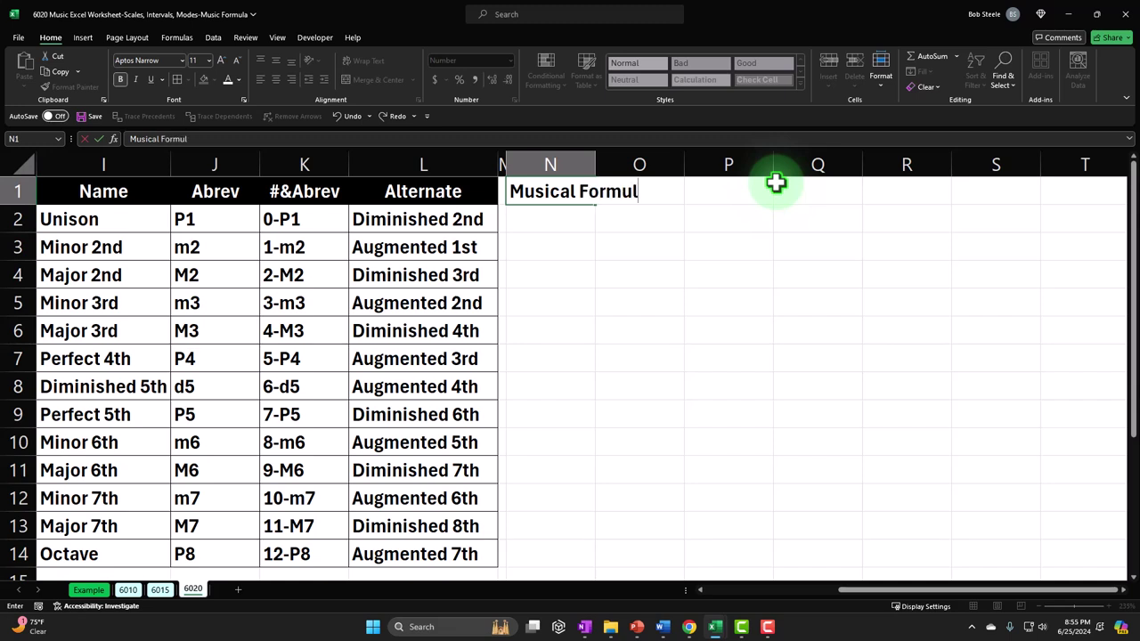
text(as Per Mode)
key(Return)
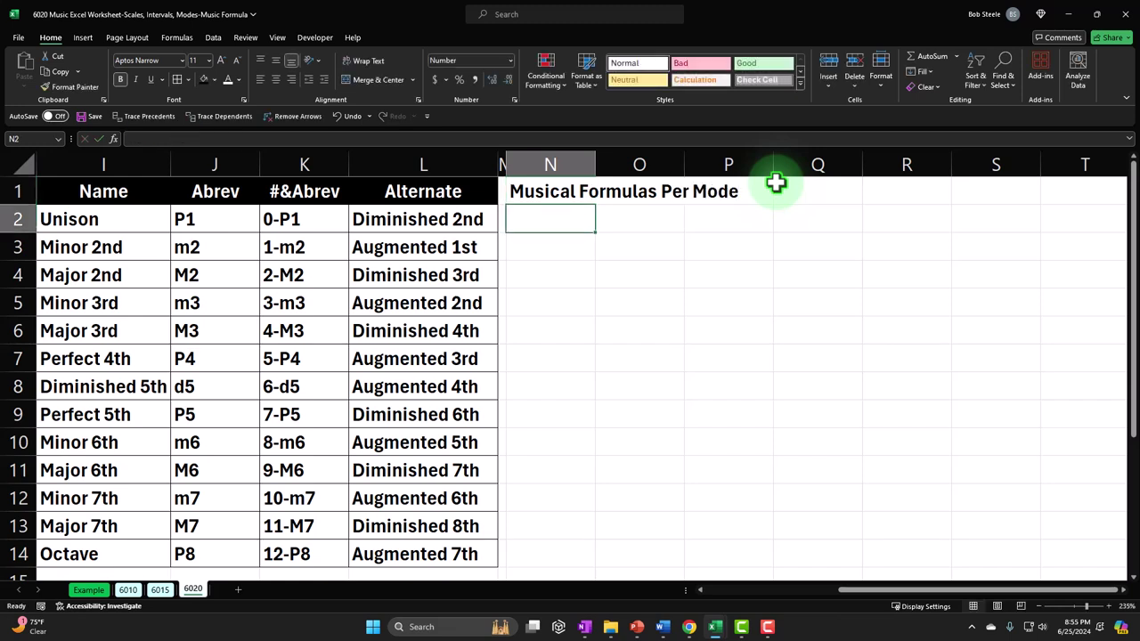
Format the heading cells N1:P1 with black fill and white font, leaving cell N2 selected
drag(541, 191, 703, 188)
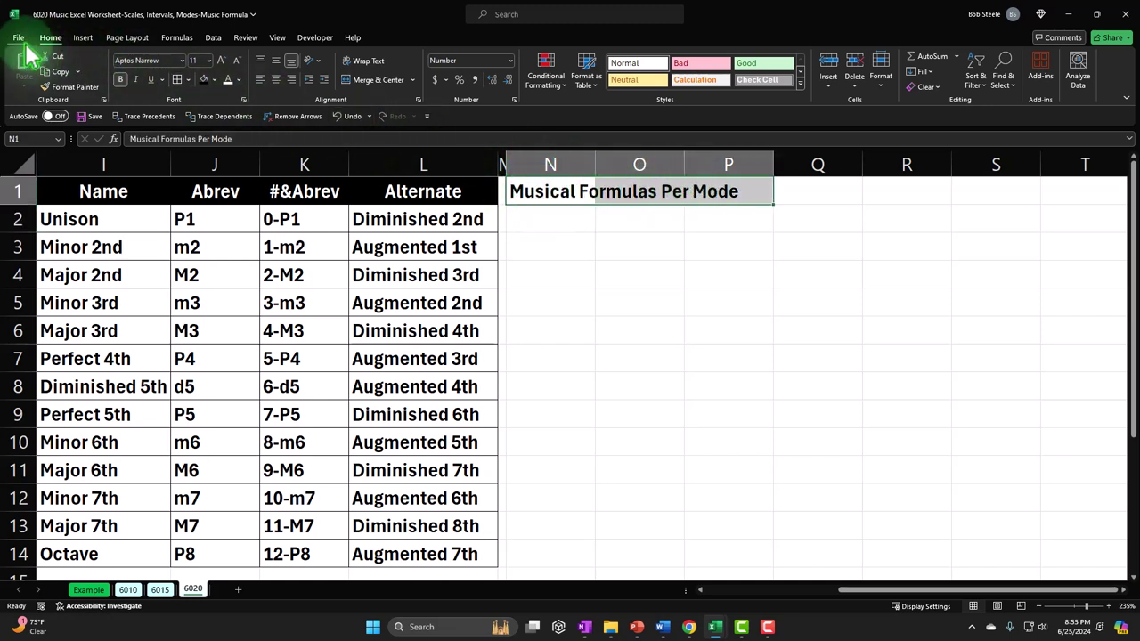
click(206, 79)
click(228, 79)
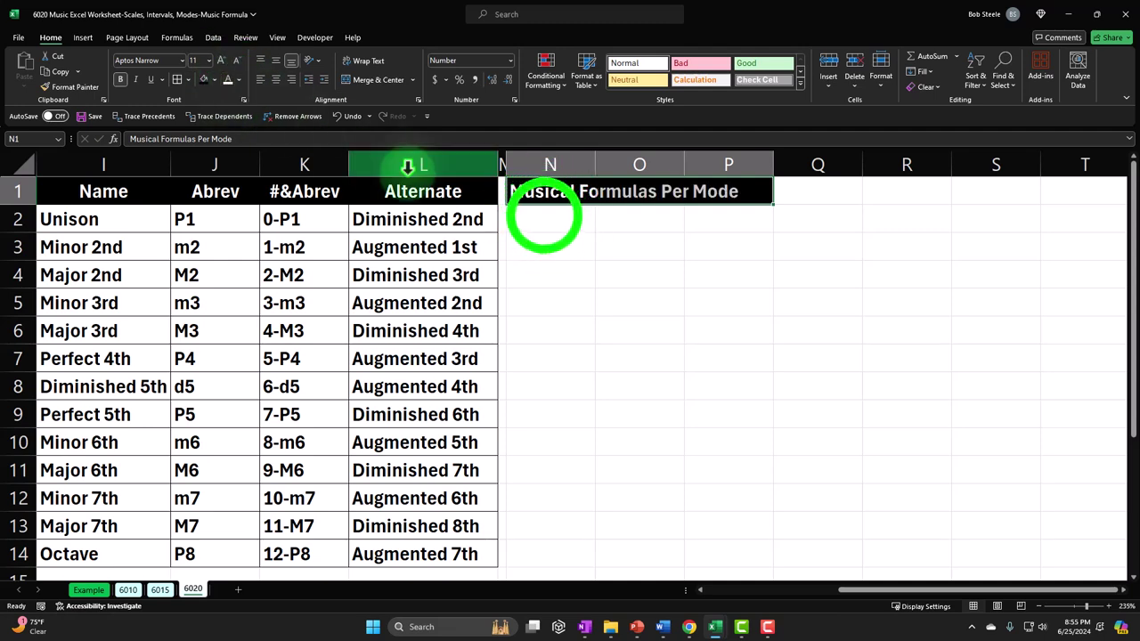
click(546, 221)
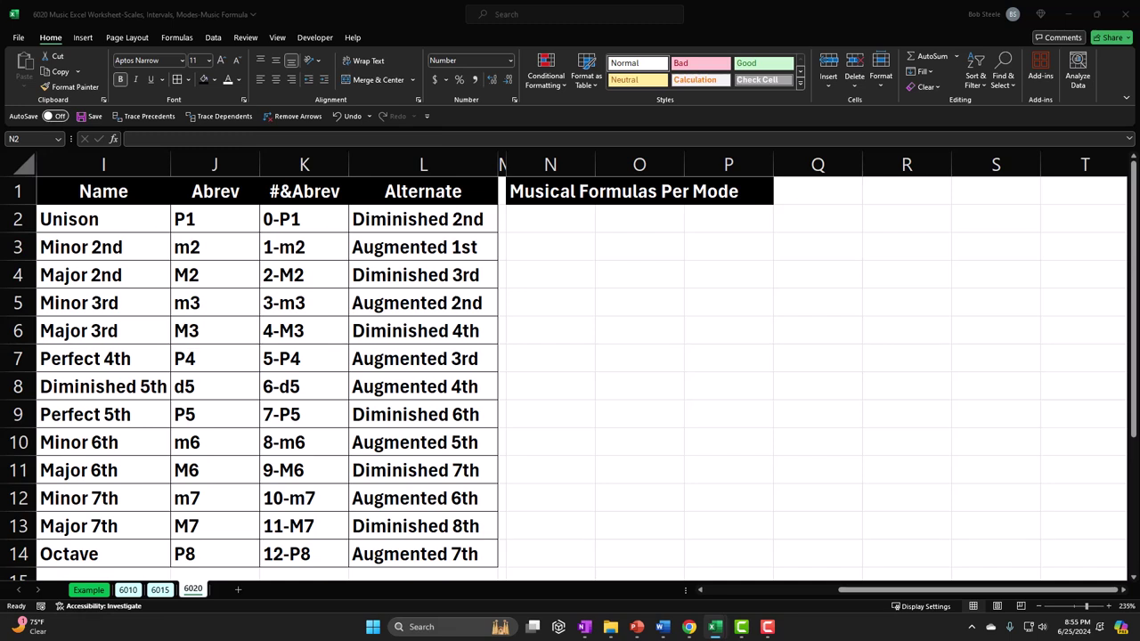
click(768, 310)
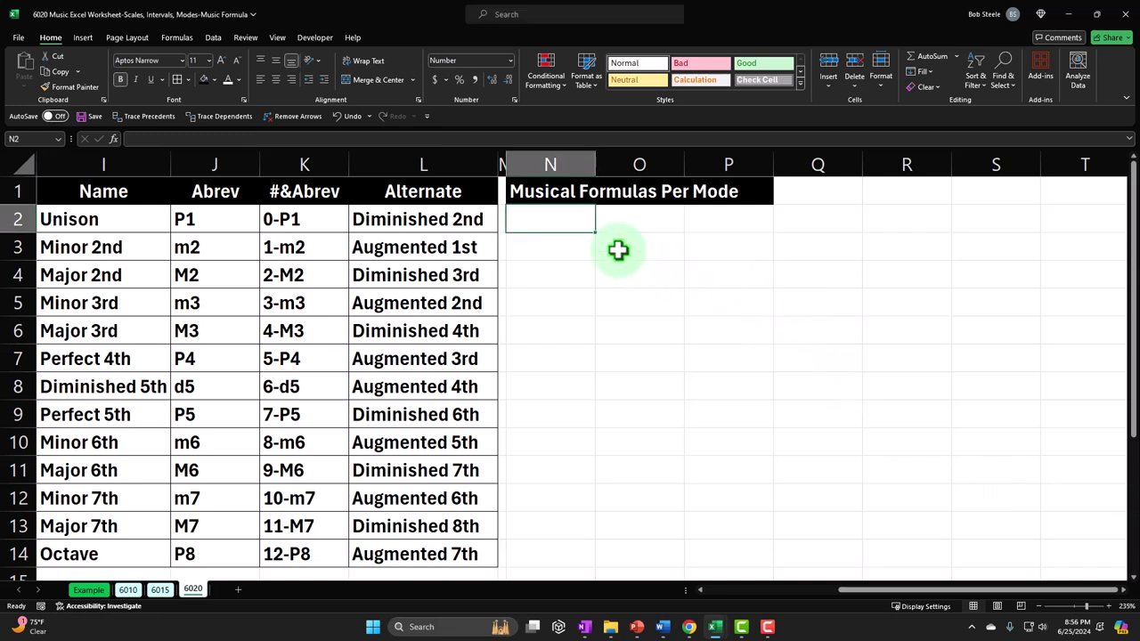
Link cell N2 to the first mode name, I Ionian, with the formula =F2
text(=)
key(Left)
key(Left)
key(Left)
key(Left)
key(Left)
key(Left)
key(Left)
key(Left)
key(Left)
key(Left)
key(Left)
key(Left)
key(Left)
key(Right)
key(Right)
key(Right)
key(Right)
key(Right)
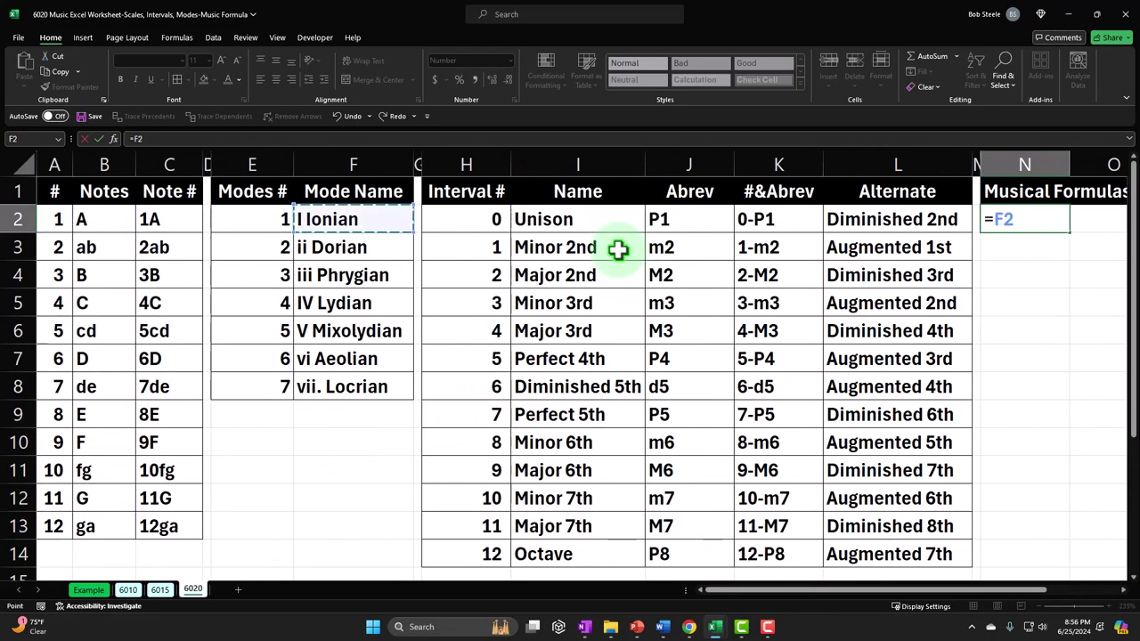
key(Return)
key(Right)
key(Right)
key(Right)
key(Right)
key(Right)
key(Right)
key(Right)
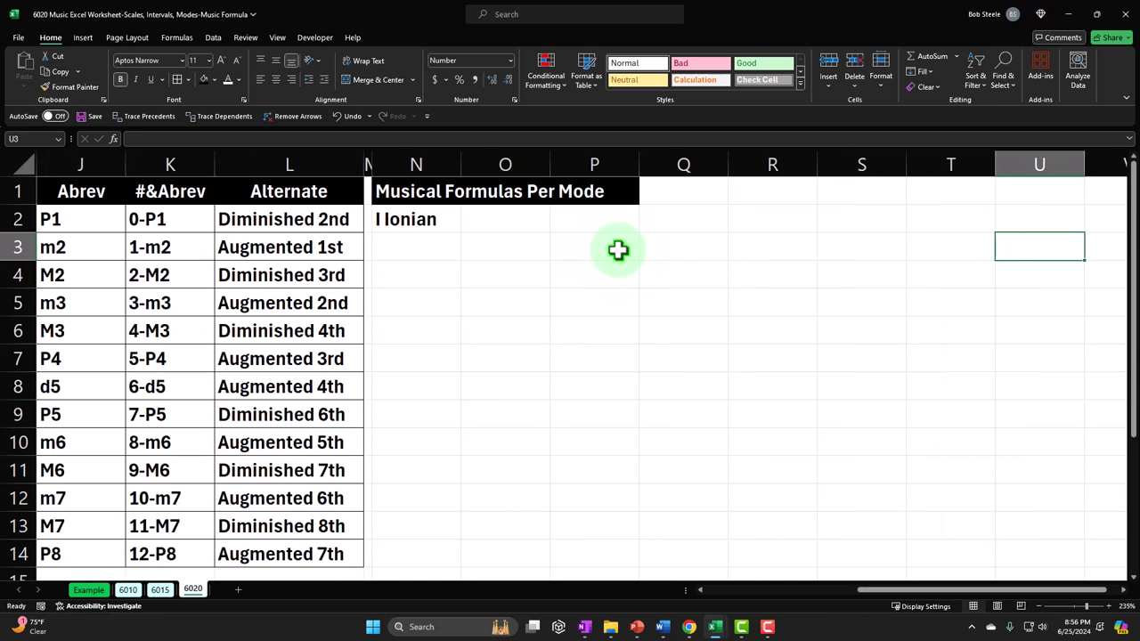
Review the formula in N2 against the source tables, including the note numbers in A2:A13, the modes and the intervals
click(400, 223)
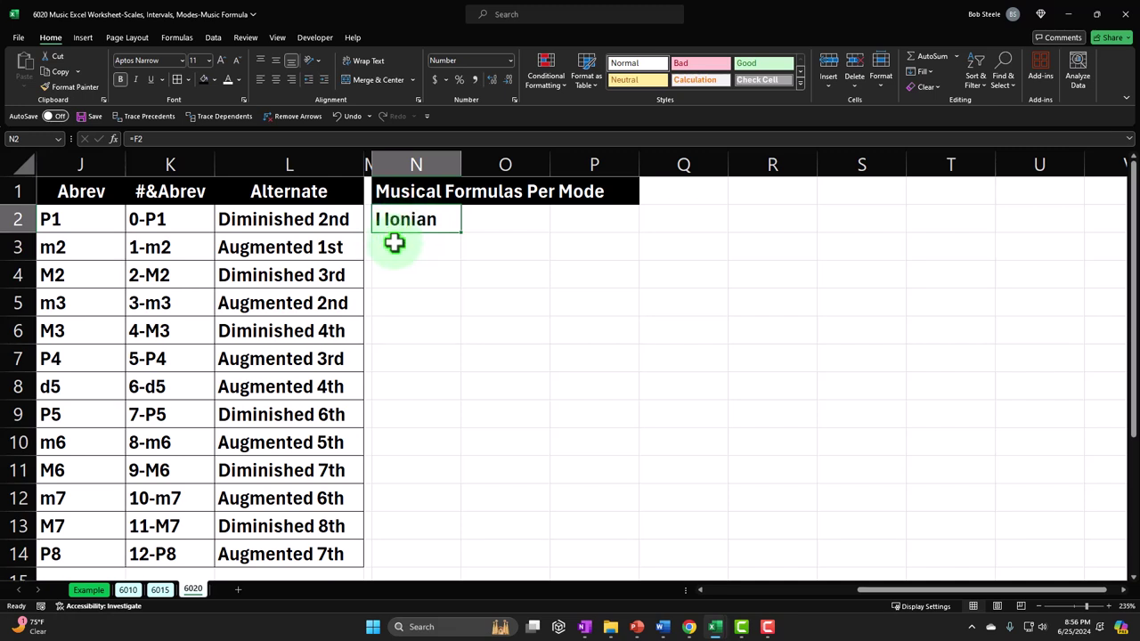
key(Home)
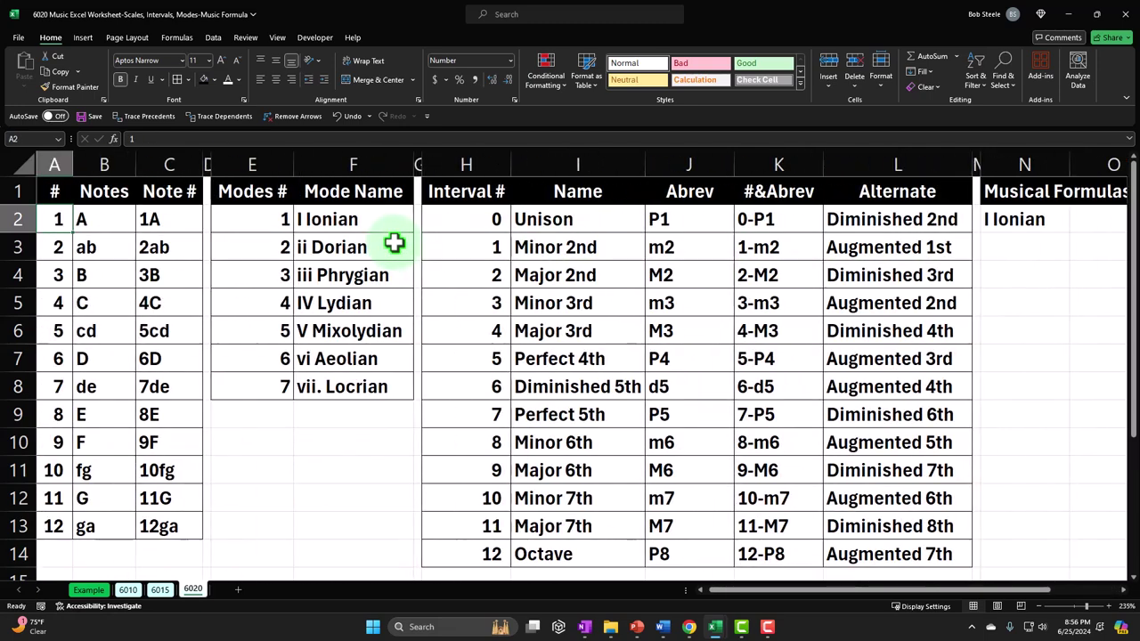
drag(51, 222, 34, 515)
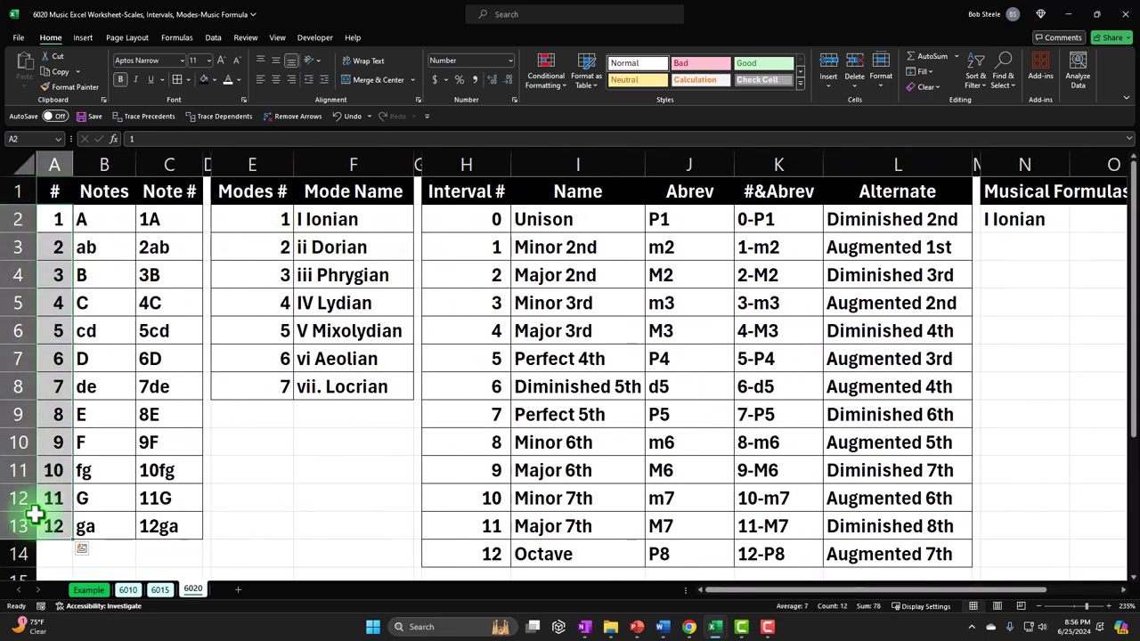
click(272, 217)
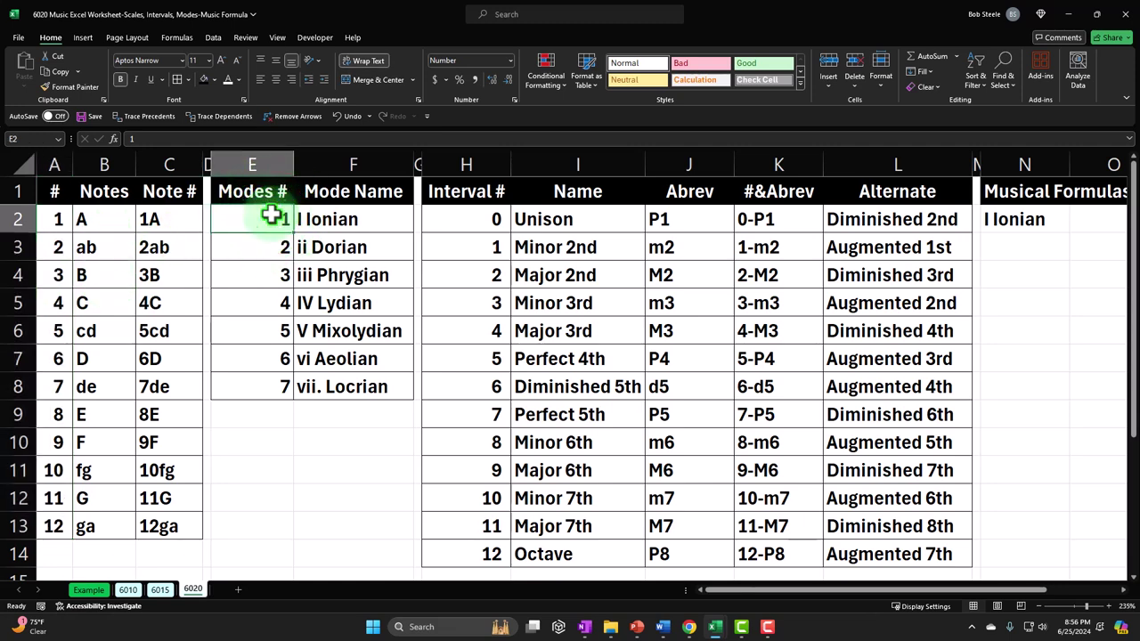
key(Right)
key(Right)
key(Right)
key(Right)
key(Right)
key(Right)
key(Right)
key(Right)
key(Right)
key(Right)
key(Right)
key(Right)
key(Right)
key(Right)
key(Right)
key(Right)
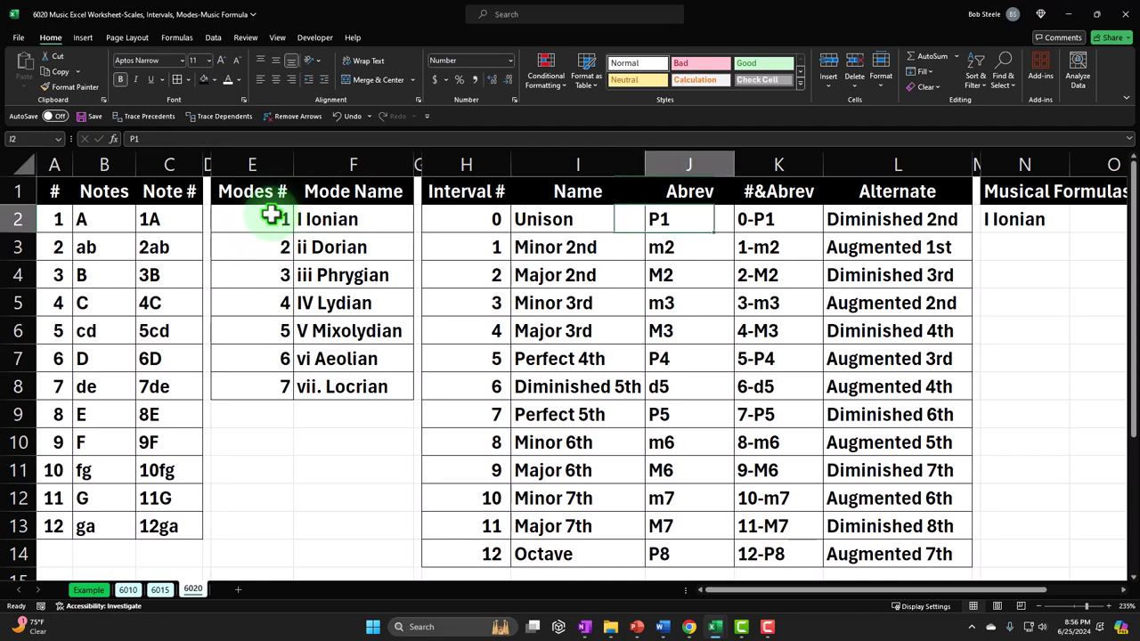
key(Left)
key(Left)
key(Left)
key(Left)
key(Left)
key(Left)
key(Left)
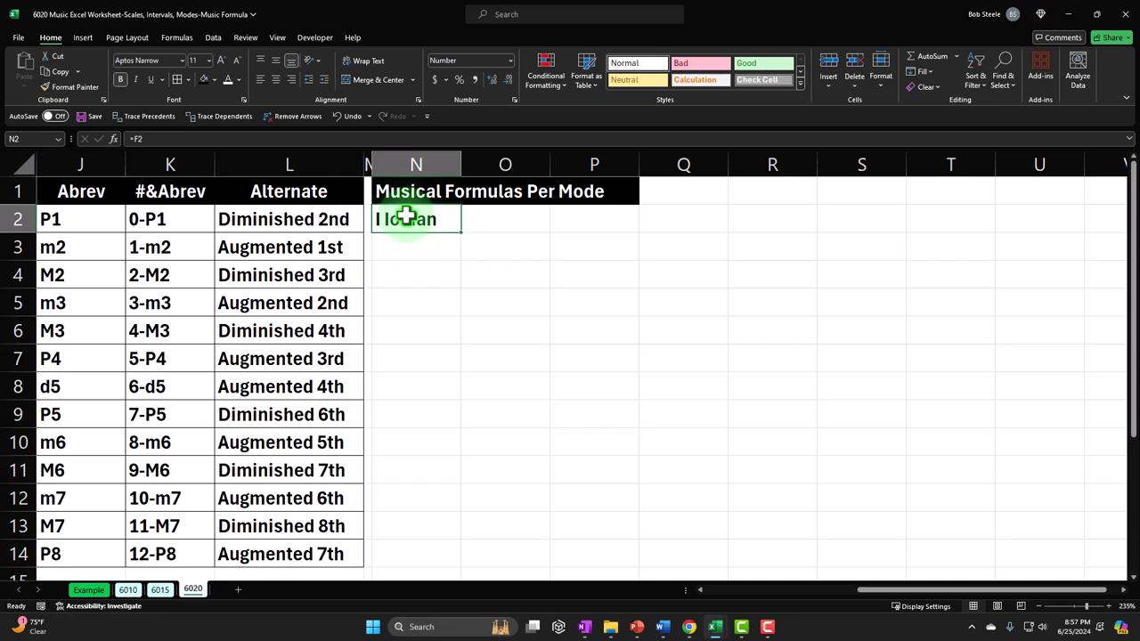
Fill the N2 formula down through N8 and widen column N to fit the longest mode name
drag(466, 232, 447, 410)
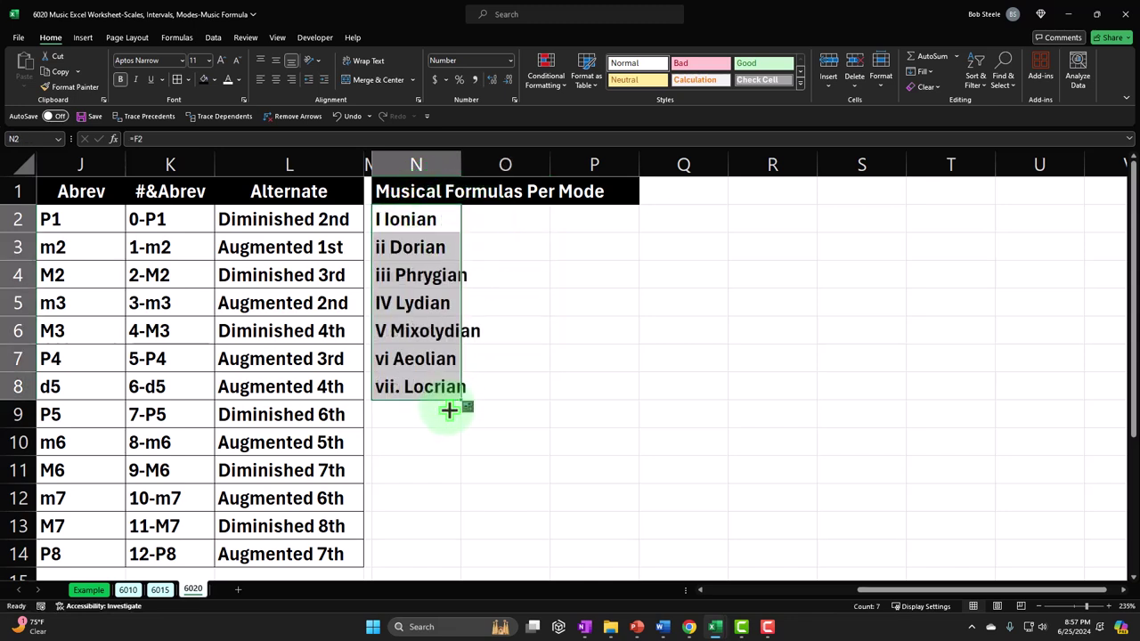
drag(461, 164, 483, 158)
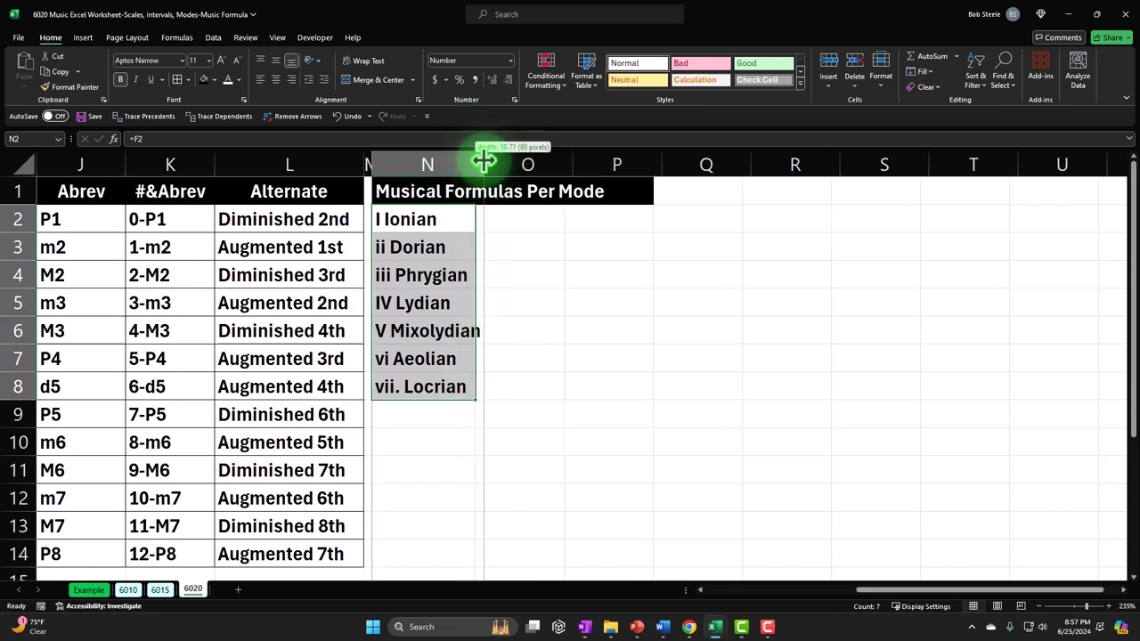
Start the second run of modes by entering the formula =N2 in cell N9
click(418, 411)
text(=)
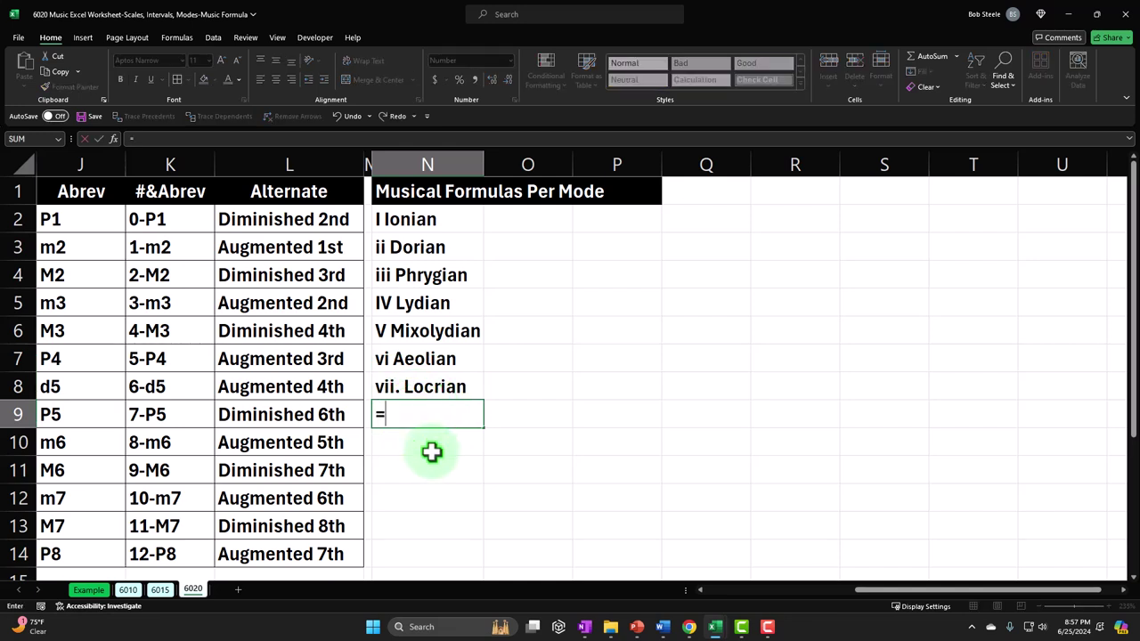
key(Up)
key(Up)
key(Up)
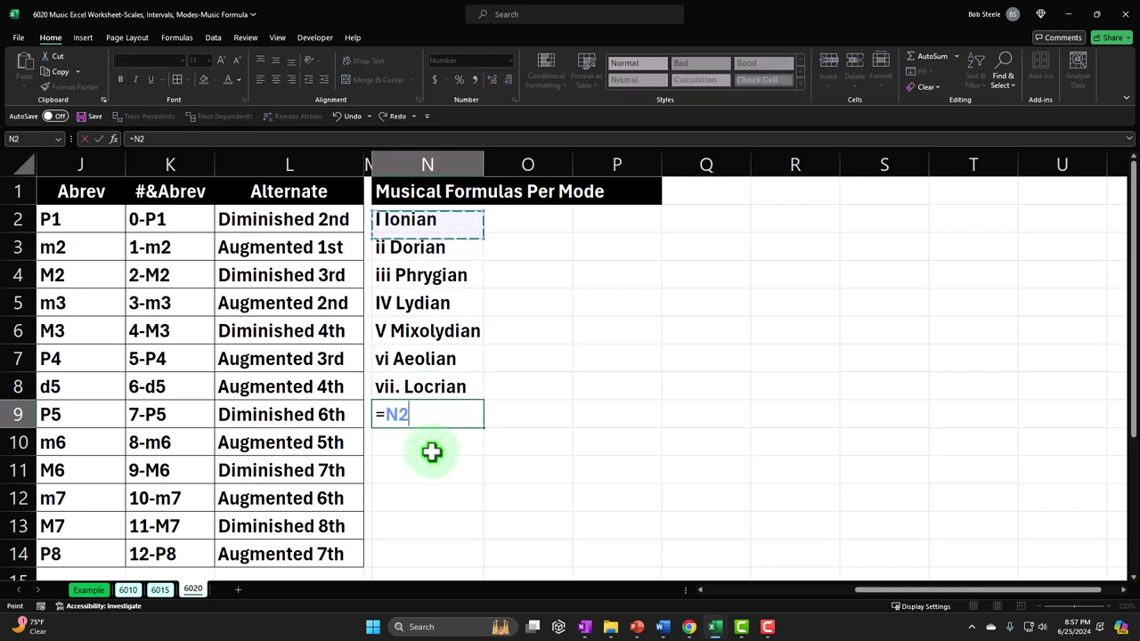
key(Return)
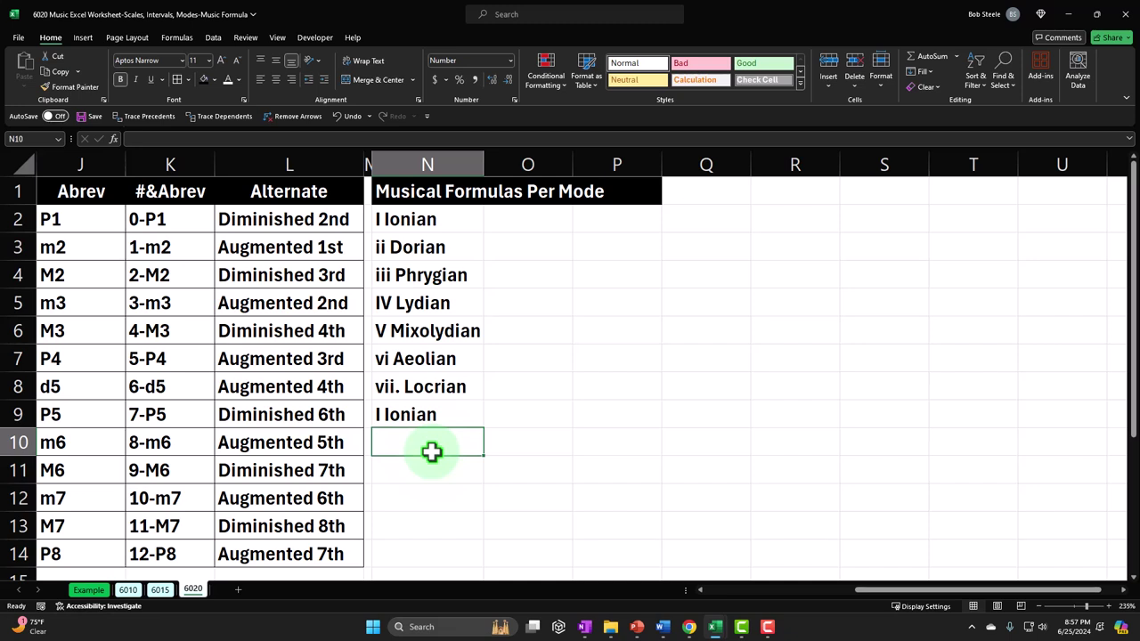
Fill the N9 formula down through N15 to repeat all seven modes
click(443, 415)
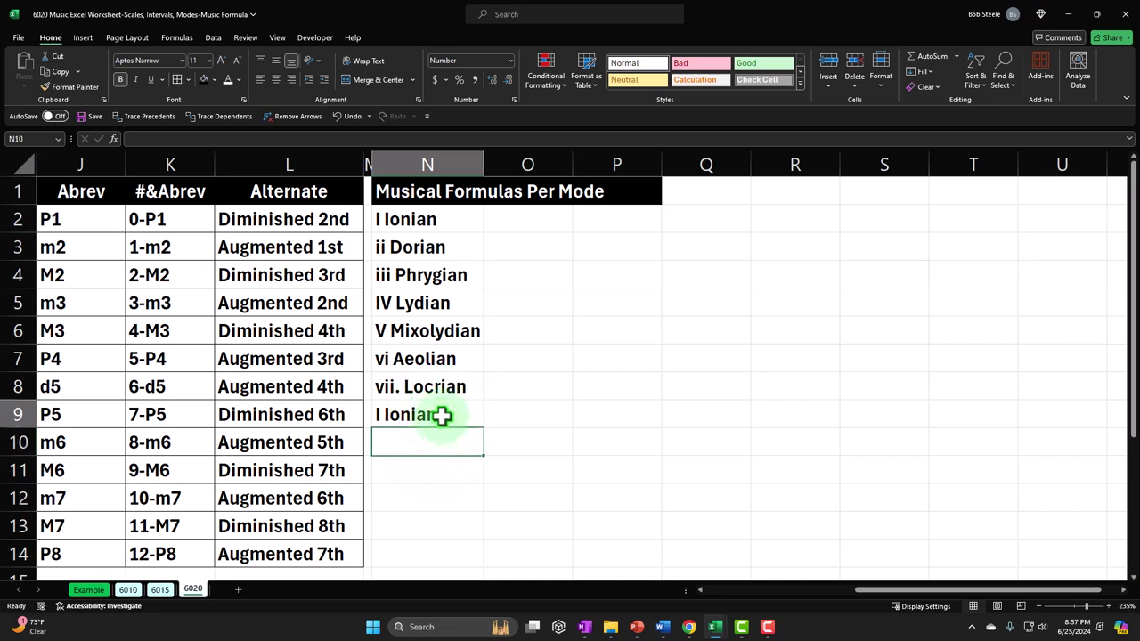
drag(484, 428, 487, 557)
scroll(489, 509, down, 1)
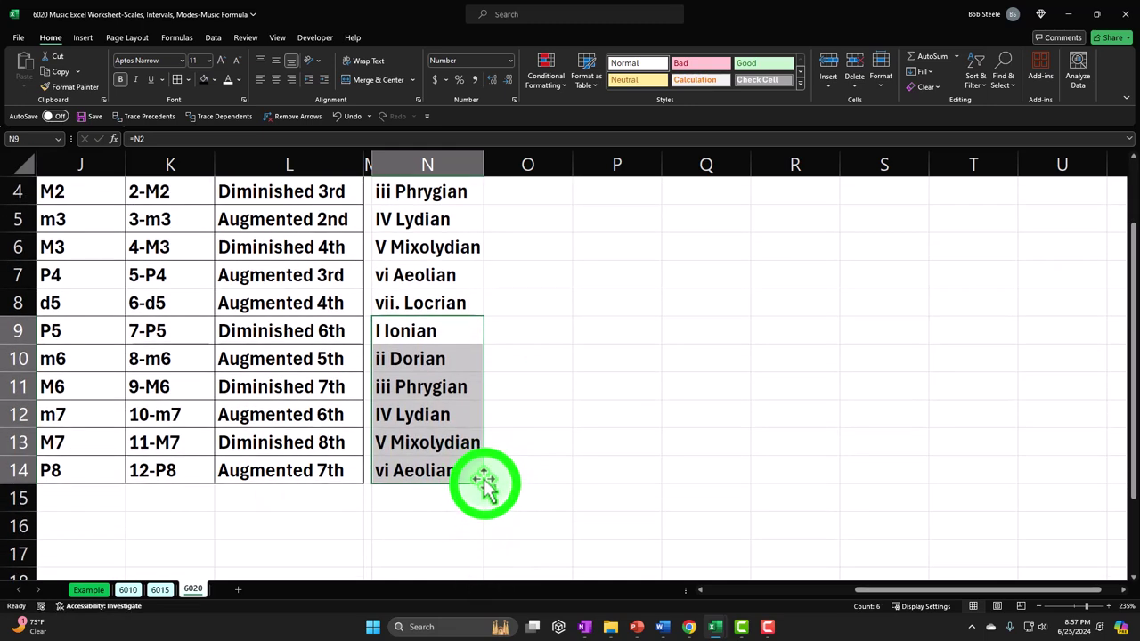
drag(487, 485, 489, 511)
scroll(600, 493, up, 1)
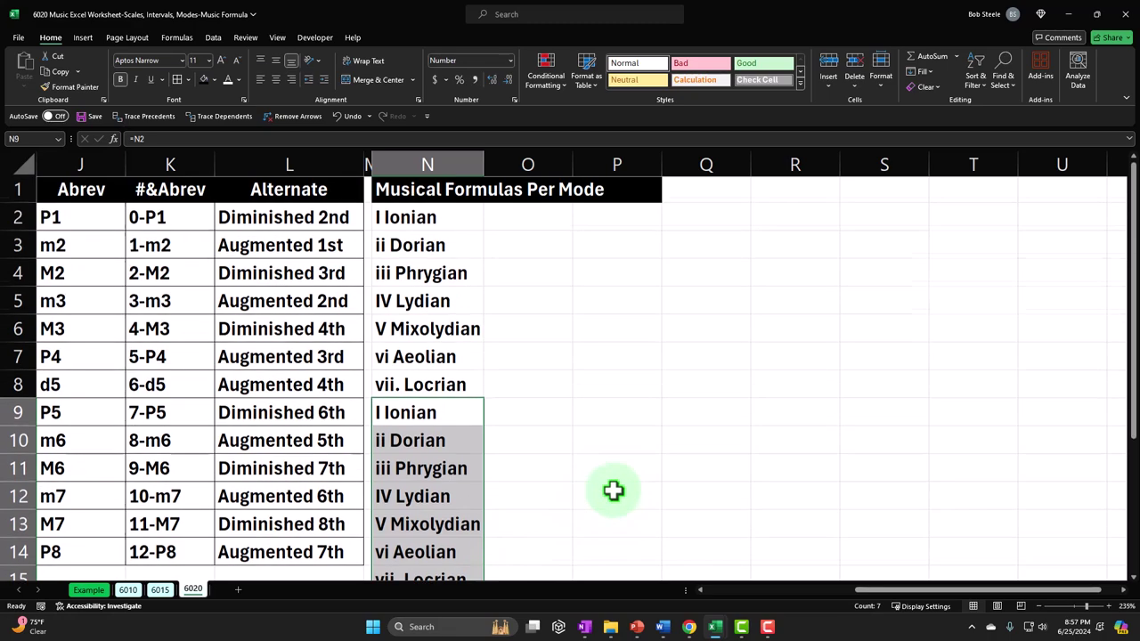
Try moving the mode list N2:N15 down one row, and undo the move
click(1041, 606)
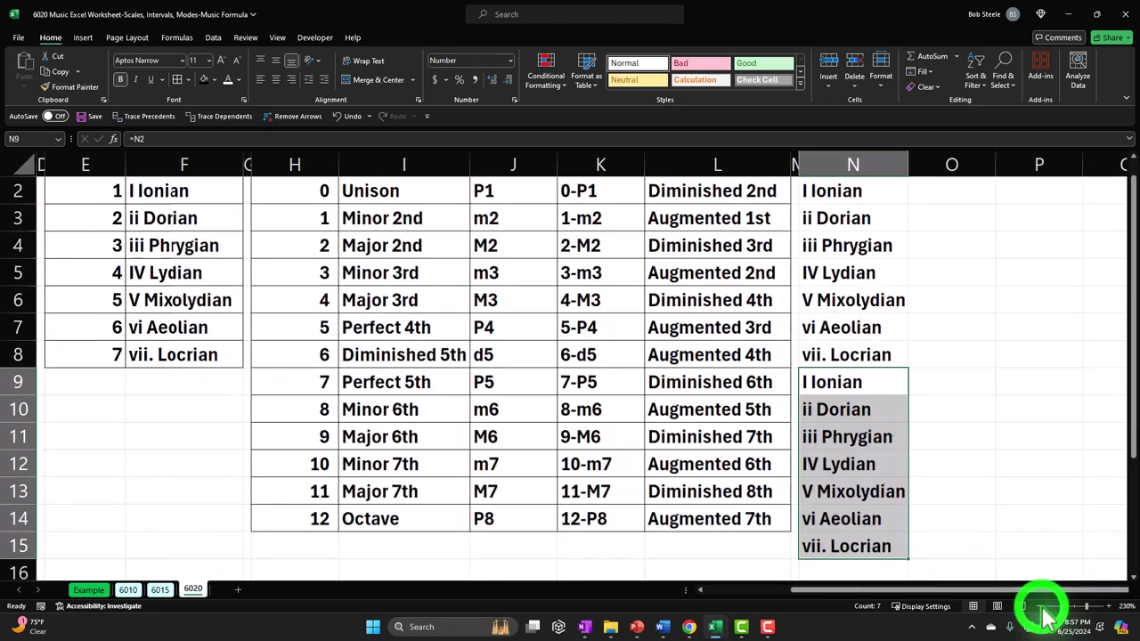
click(1123, 589)
click(1123, 590)
click(1123, 589)
scroll(669, 443, up, 1)
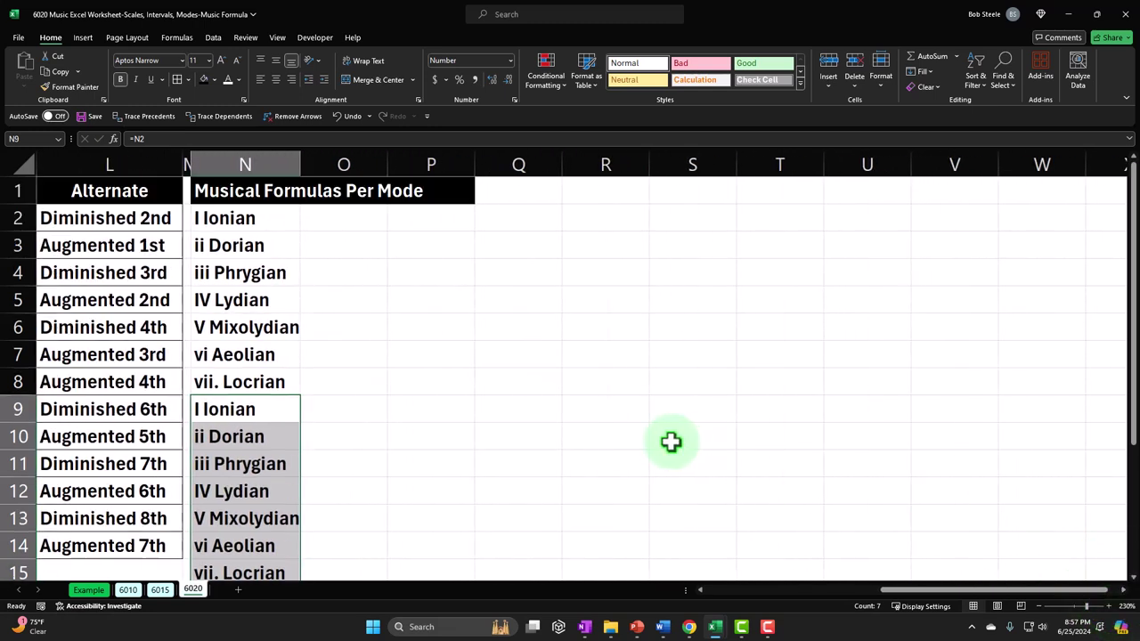
click(344, 218)
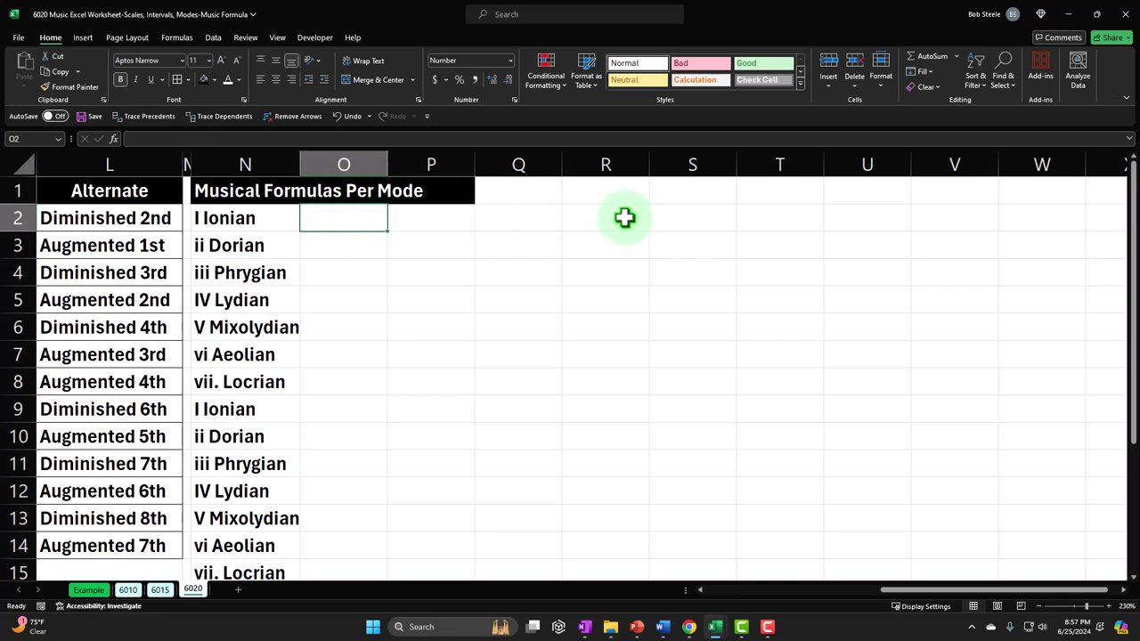
drag(255, 219, 250, 514)
scroll(249, 515, up, 1)
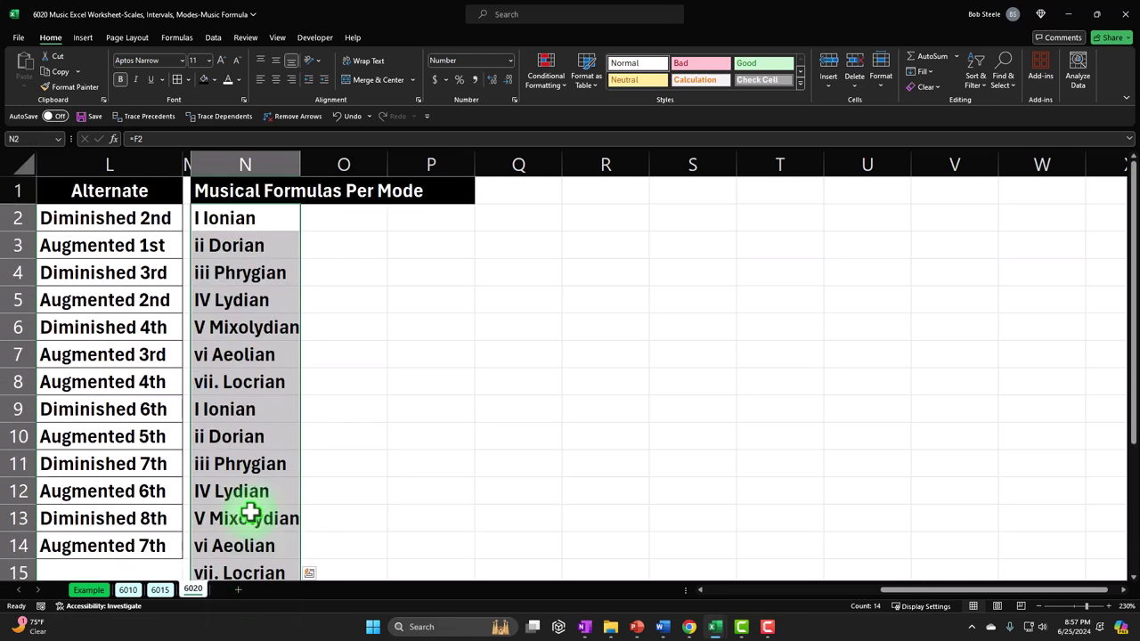
drag(195, 211, 198, 237)
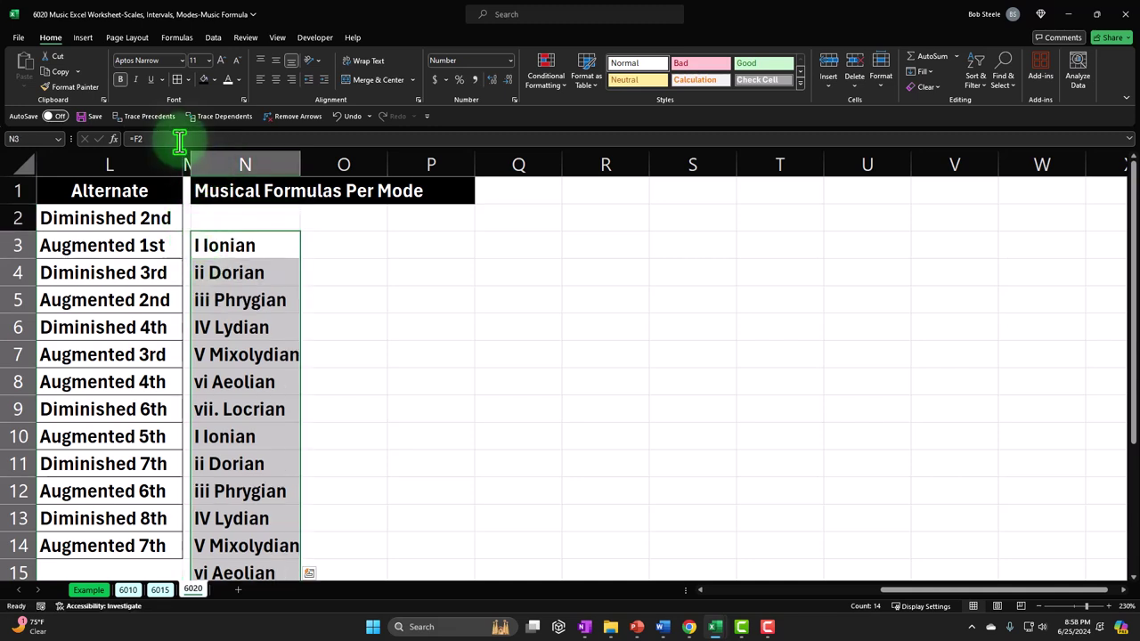
click(346, 116)
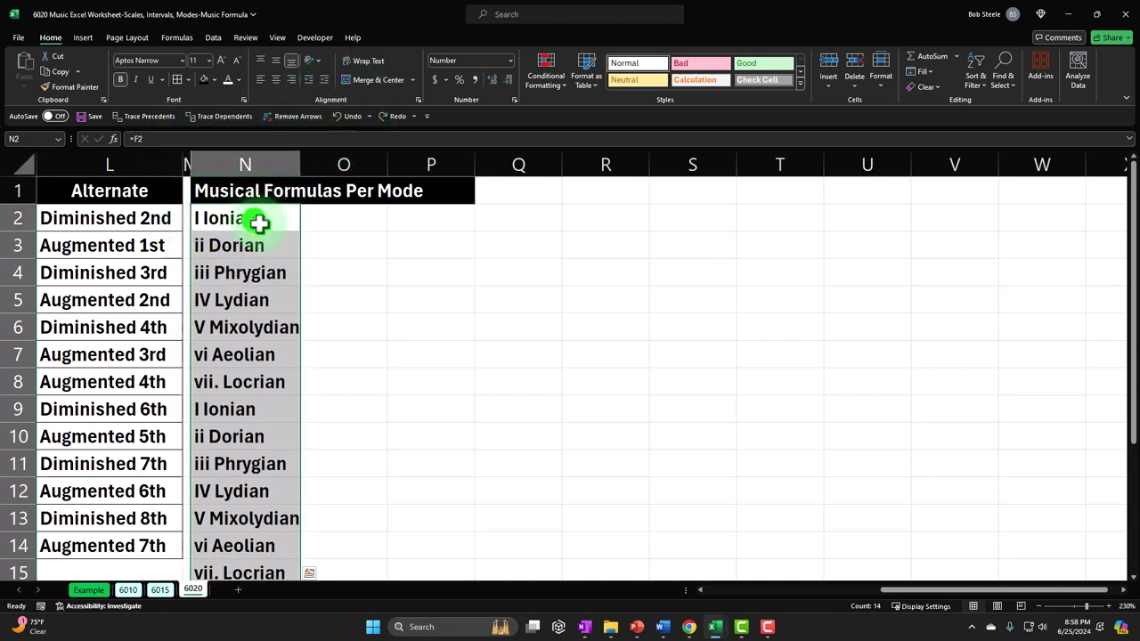
Insert a blank cell at N2, shifting the mode list down one row
click(255, 221)
right_click(253, 220)
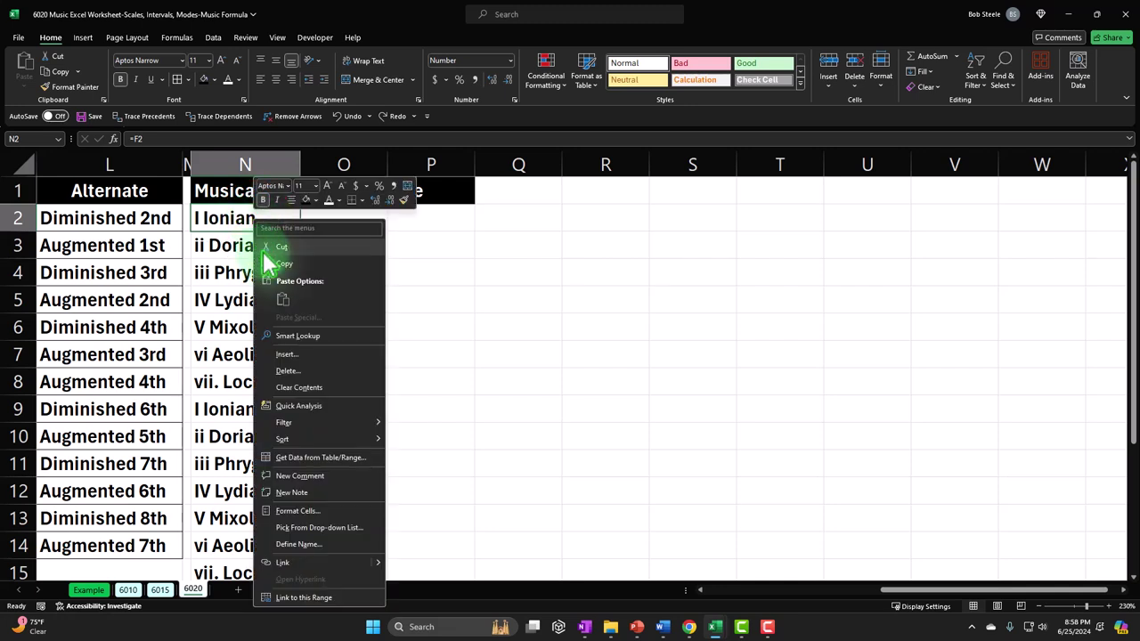
click(296, 356)
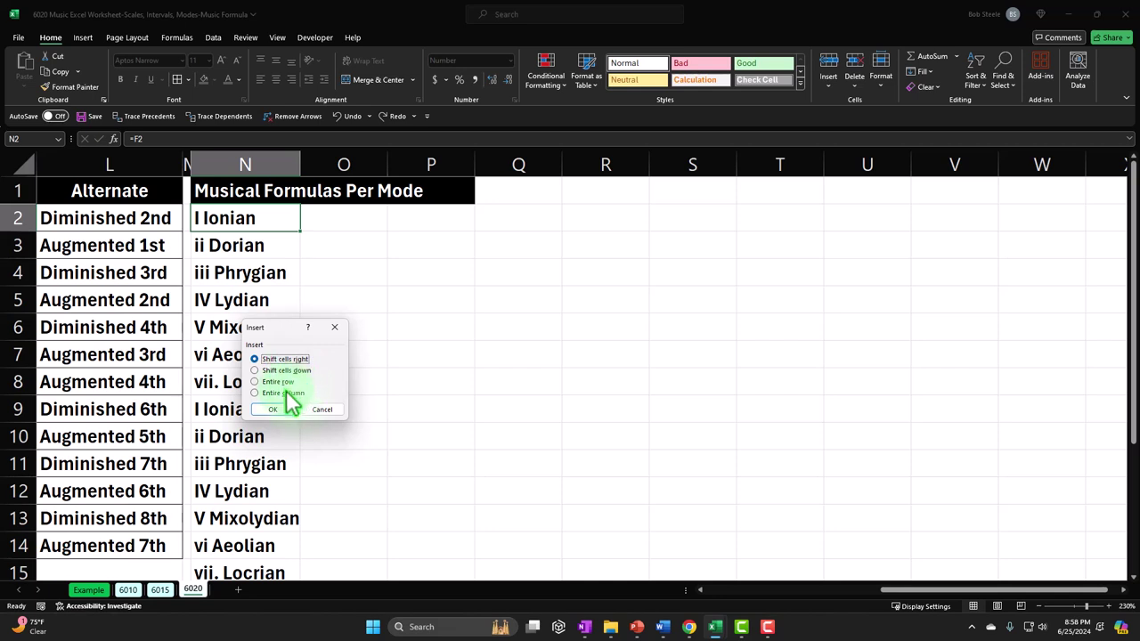
click(285, 369)
click(285, 410)
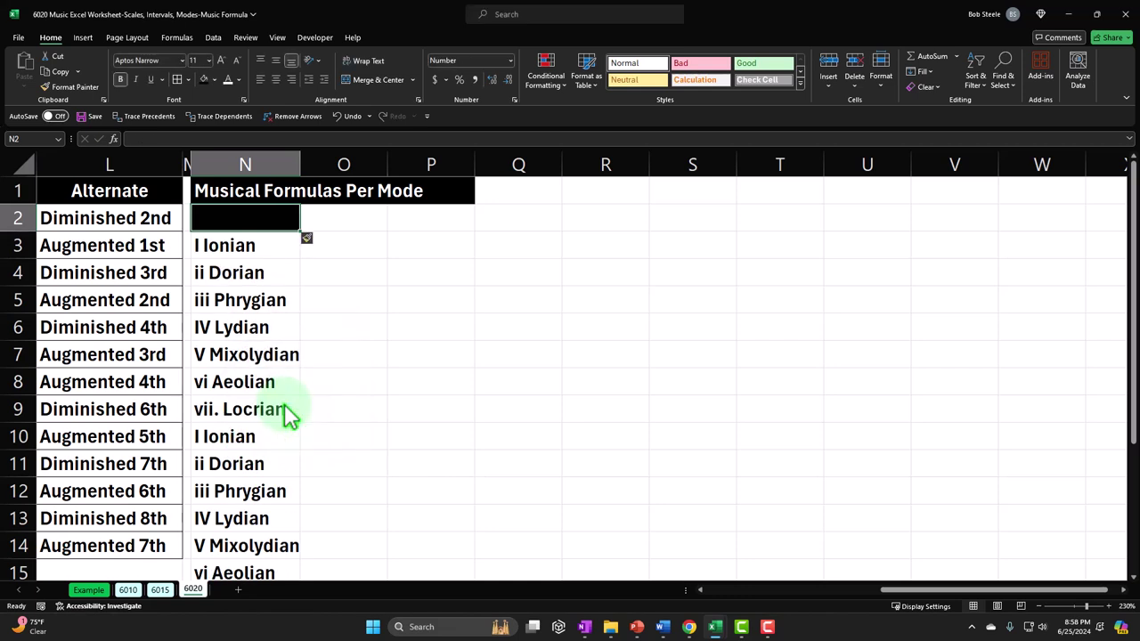
Remove the black fill from N2 by copying the format of blank cell O2 onto it with Format Painter
click(300, 235)
click(389, 224)
click(361, 222)
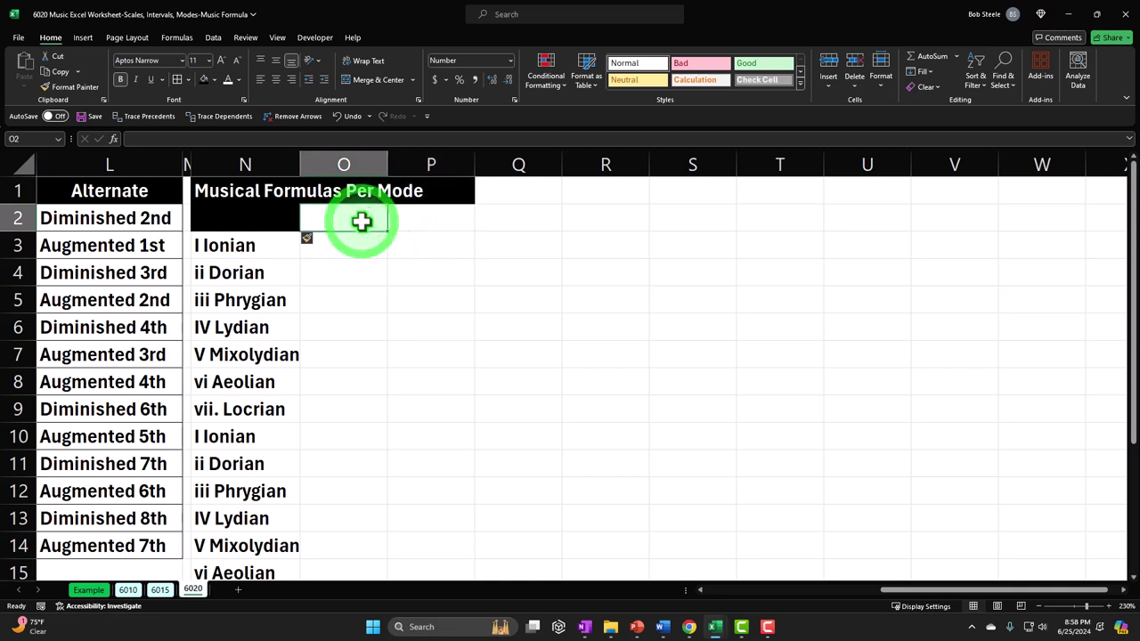
click(94, 88)
key(Left)
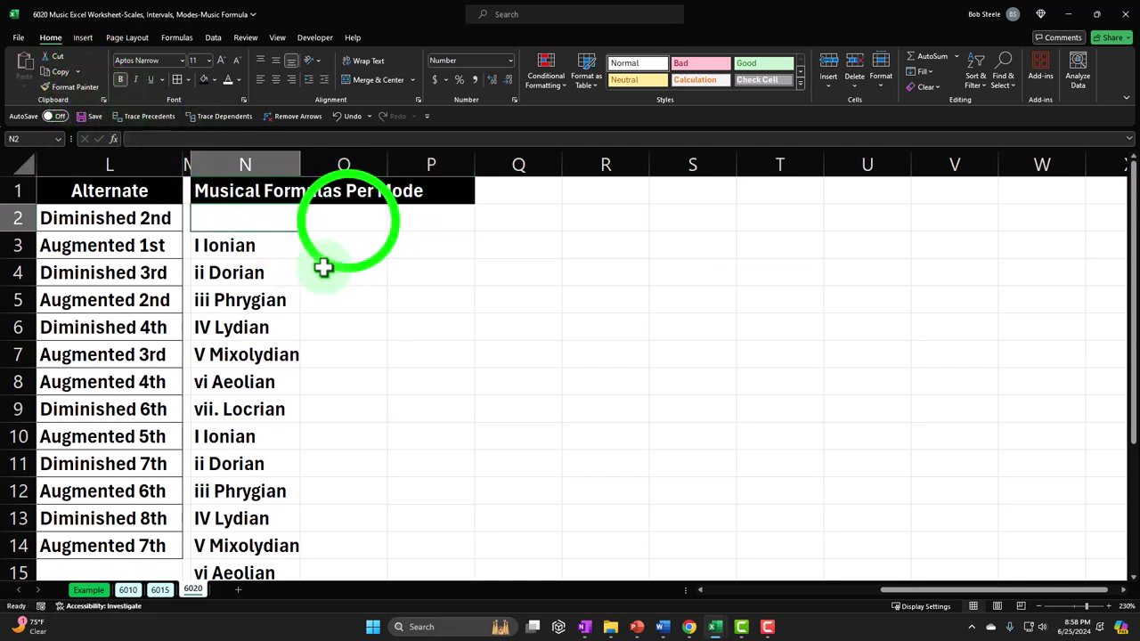
Try linking O2 and P2 individually to the first two modes with =N3 and =N4, and clear both cells
click(348, 221)
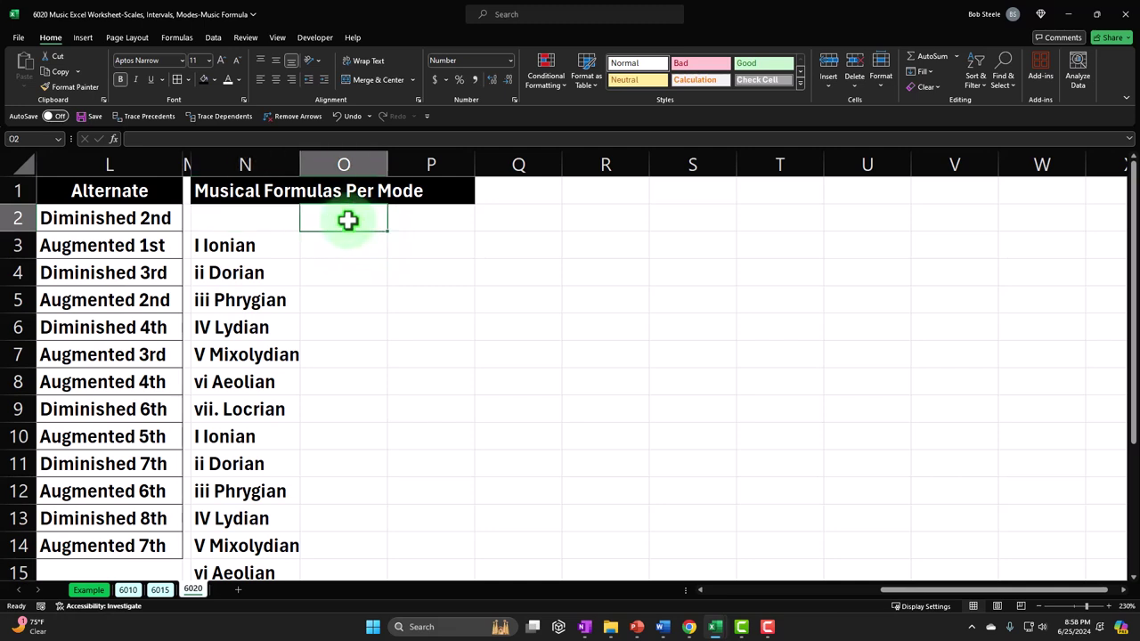
text(=)
key(Down)
key(Left)
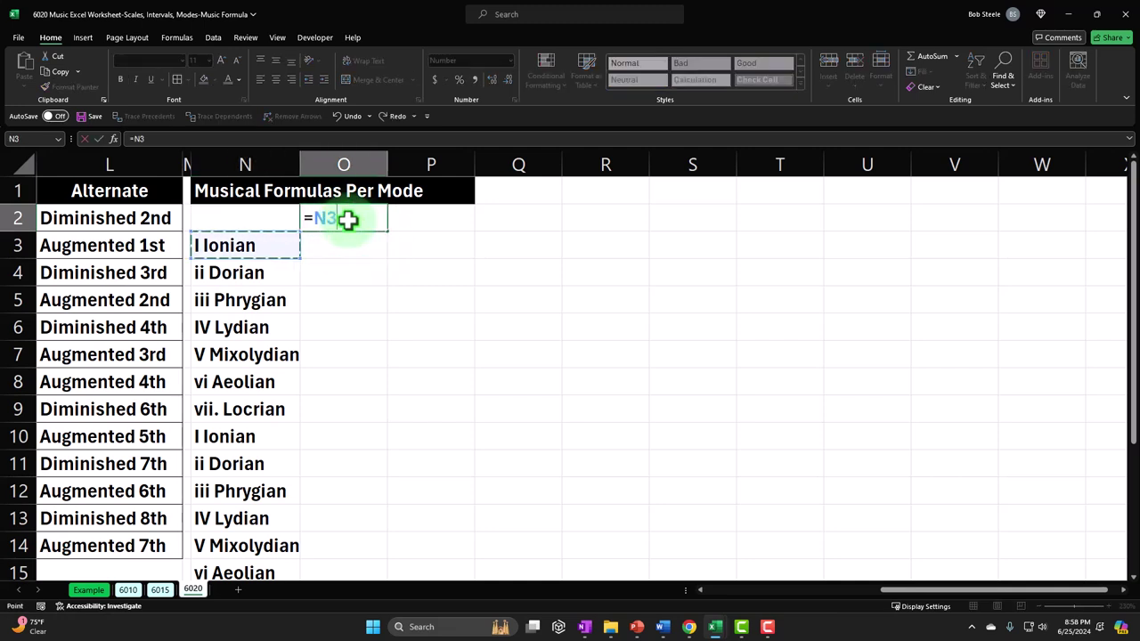
key(Return)
key(Down)
key(Right)
text(=)
key(Down)
key(Left)
key(Left)
key(Down)
key(Return)
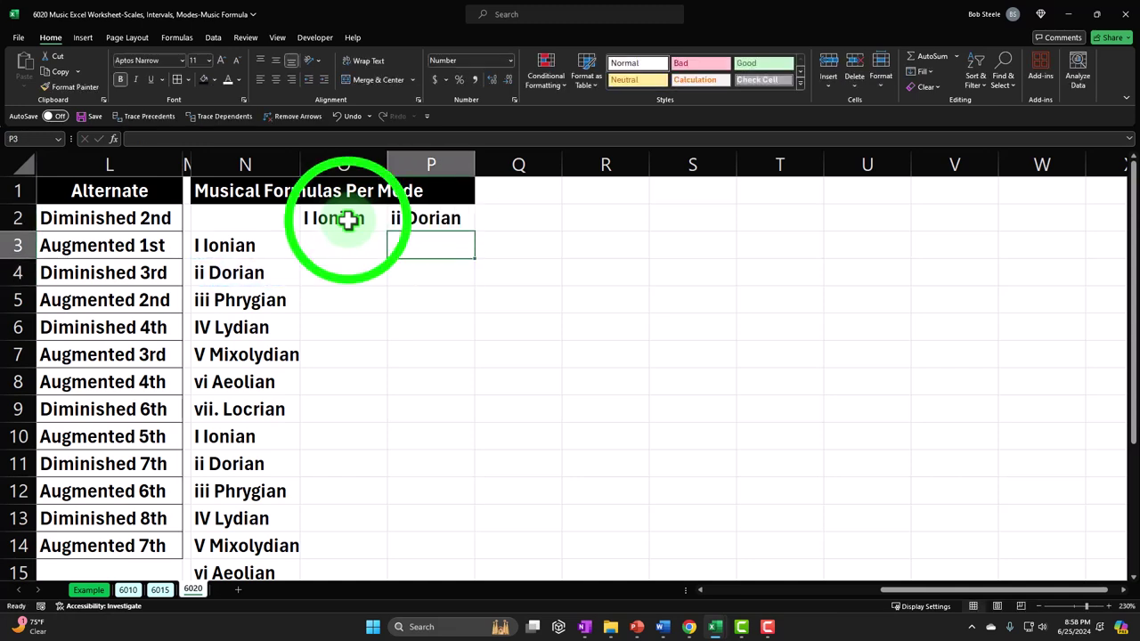
drag(348, 220, 402, 217)
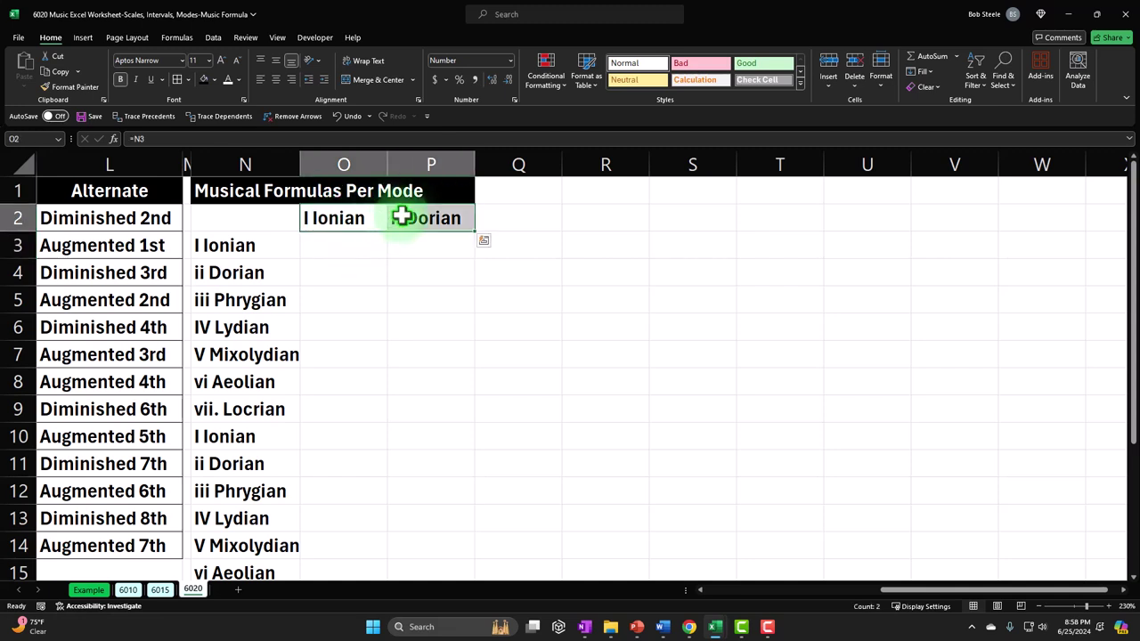
Try pasting the mode list N3:N16 transposed into row 2 starting at O2, check O2's formula, and undo the paste
drag(267, 249, 274, 519)
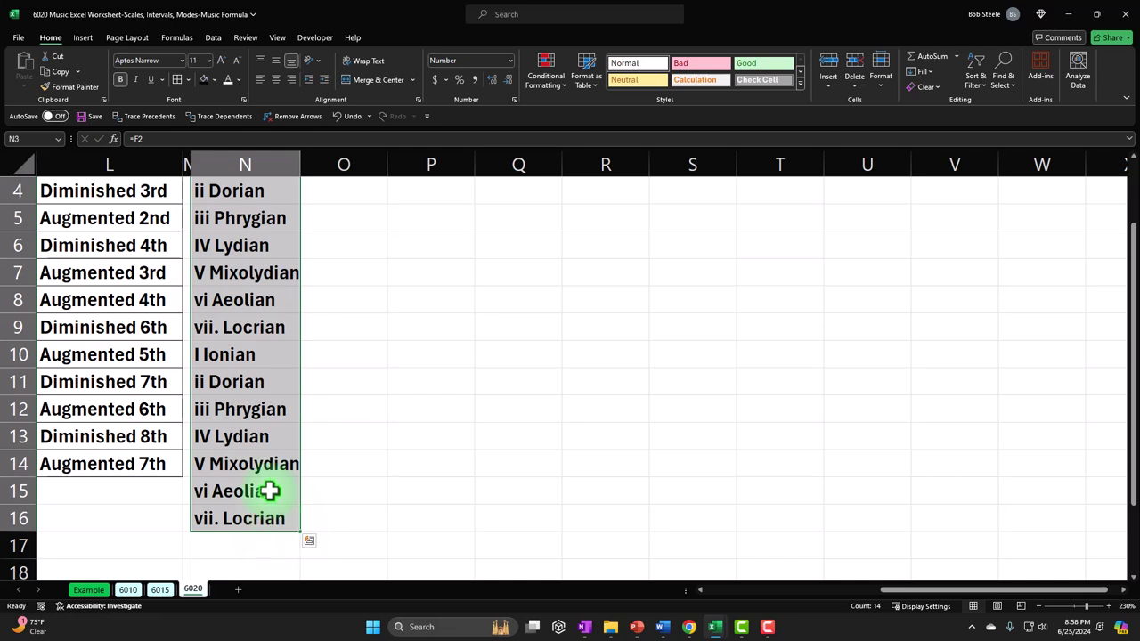
key(ctrl+c)
scroll(384, 481, up, 1)
click(354, 216)
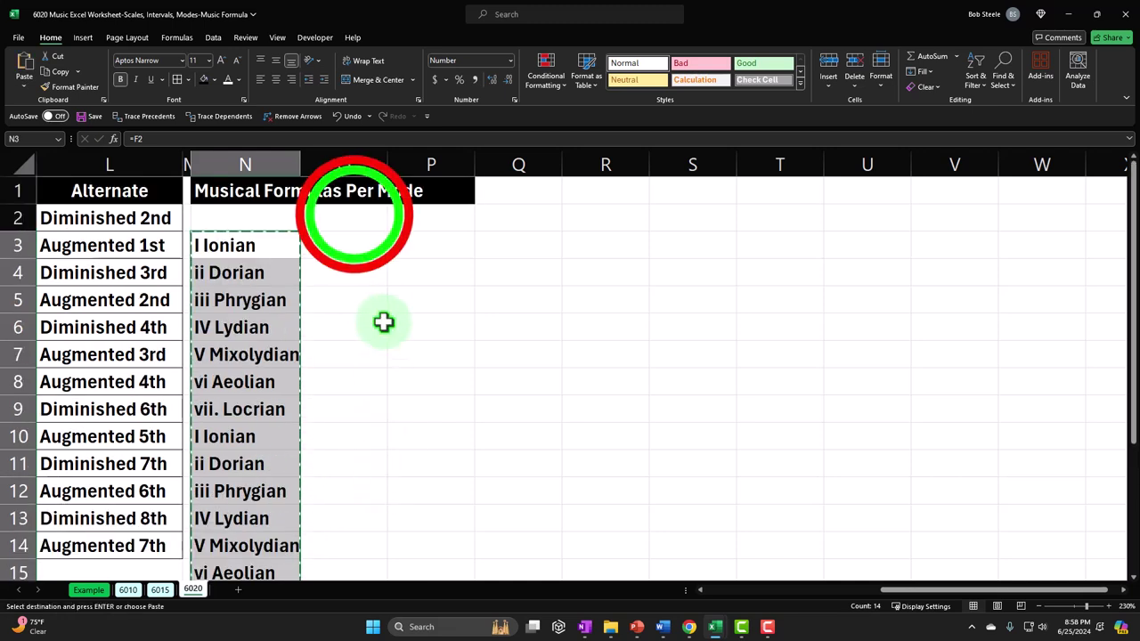
right_click(354, 218)
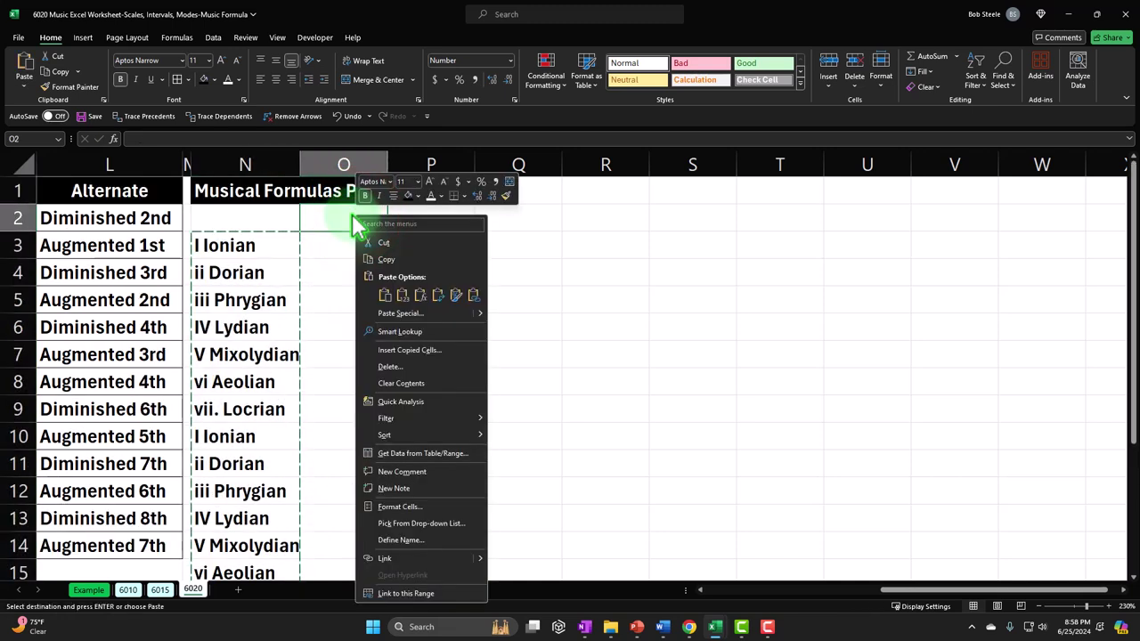
click(390, 317)
drag(400, 243, 498, 245)
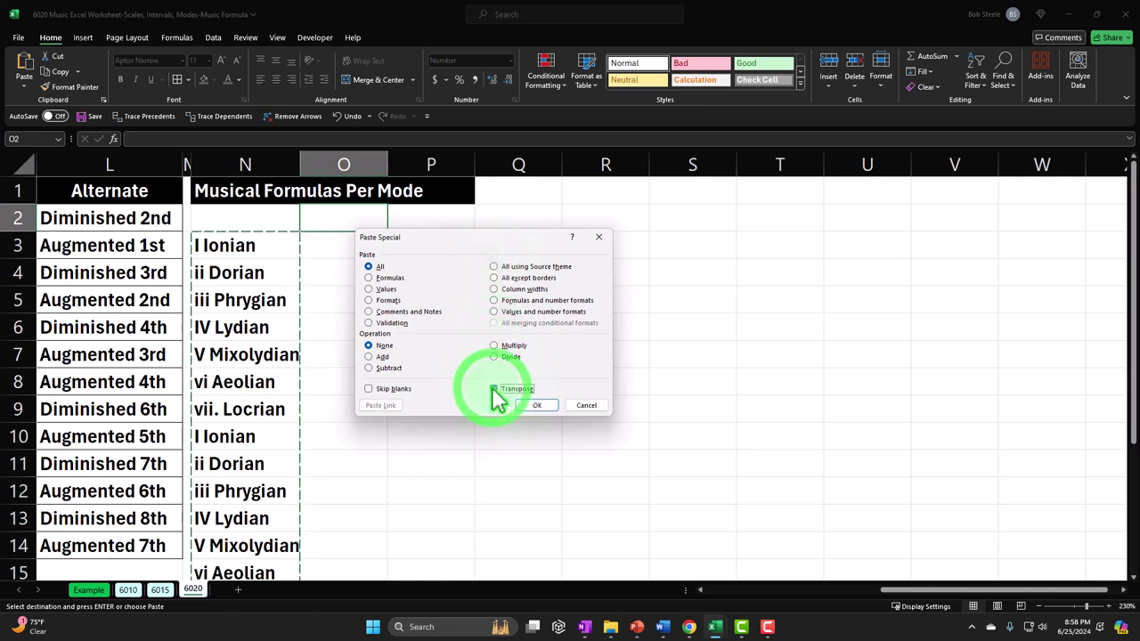
click(535, 406)
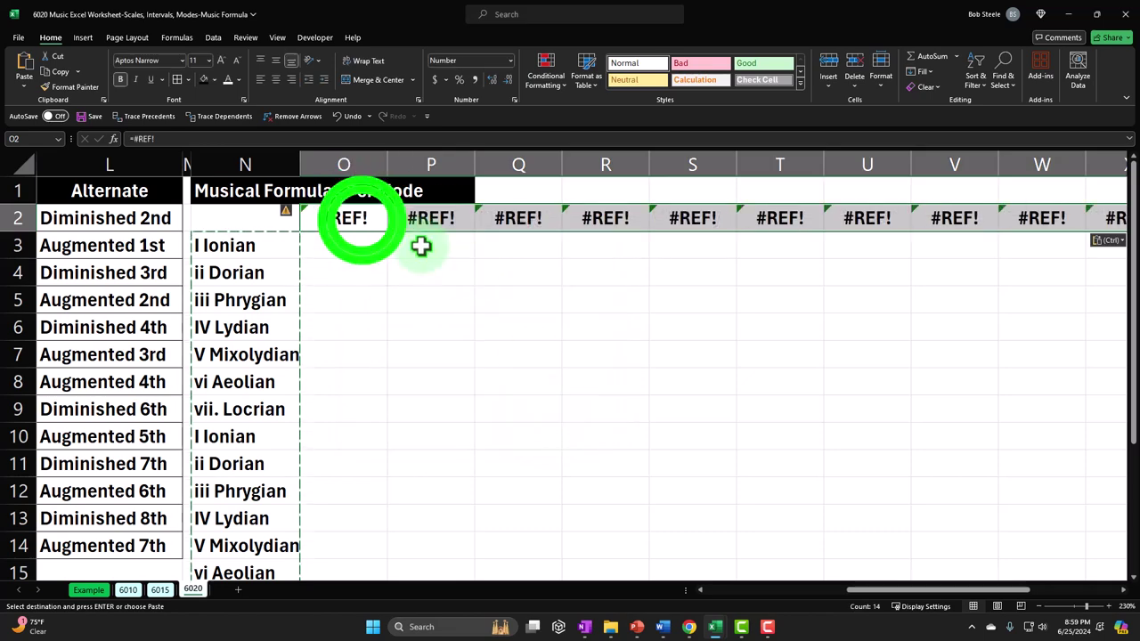
double_click(360, 218)
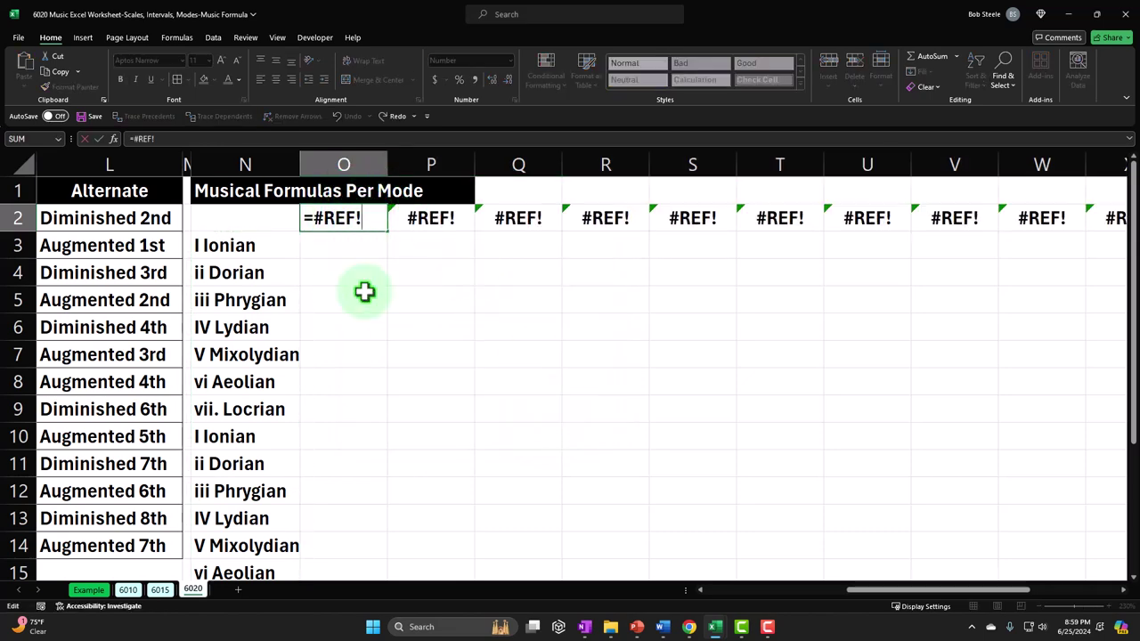
key(Return)
click(347, 116)
click(347, 116)
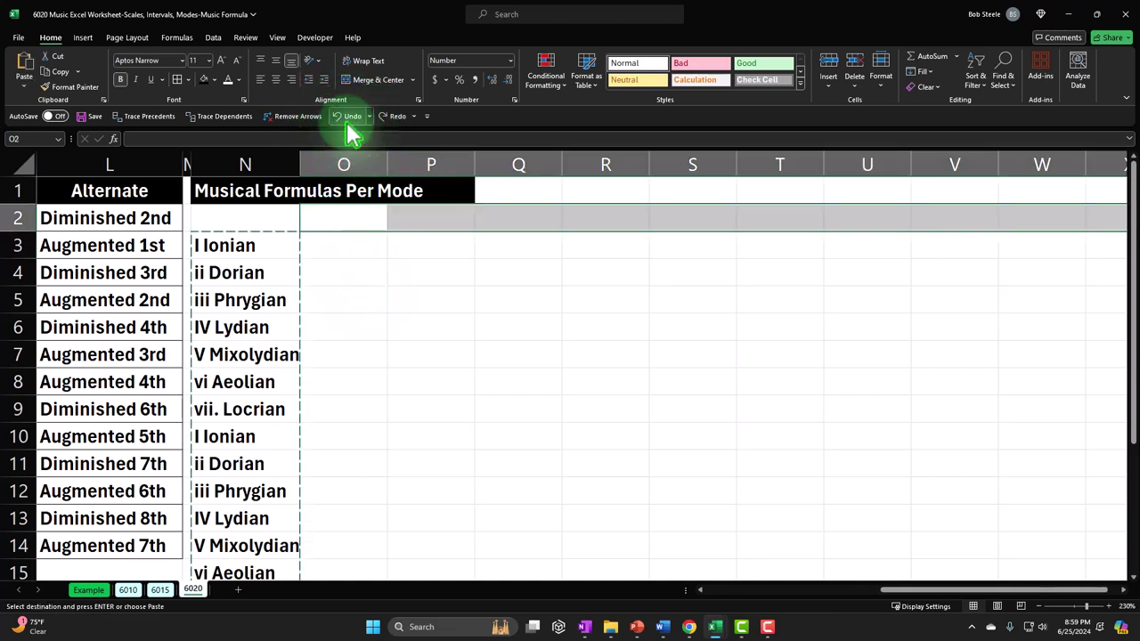
Paste the copied mode list N3:N16 as values only into O3:O16 and check that O3 holds plain text
click(371, 251)
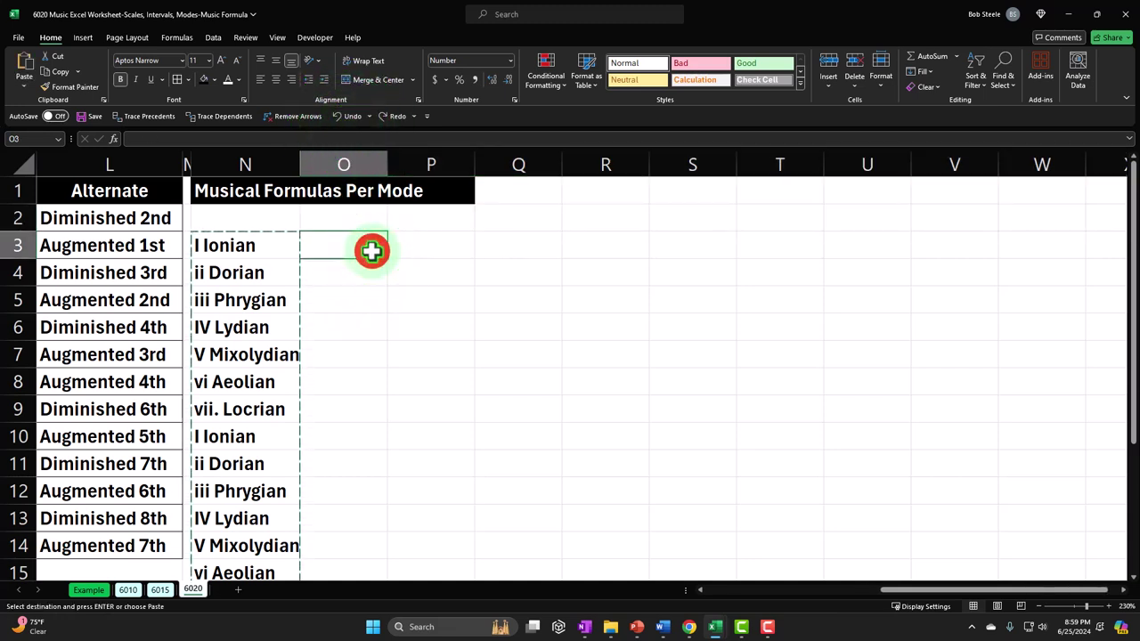
right_click(371, 252)
click(419, 303)
click(420, 302)
double_click(341, 248)
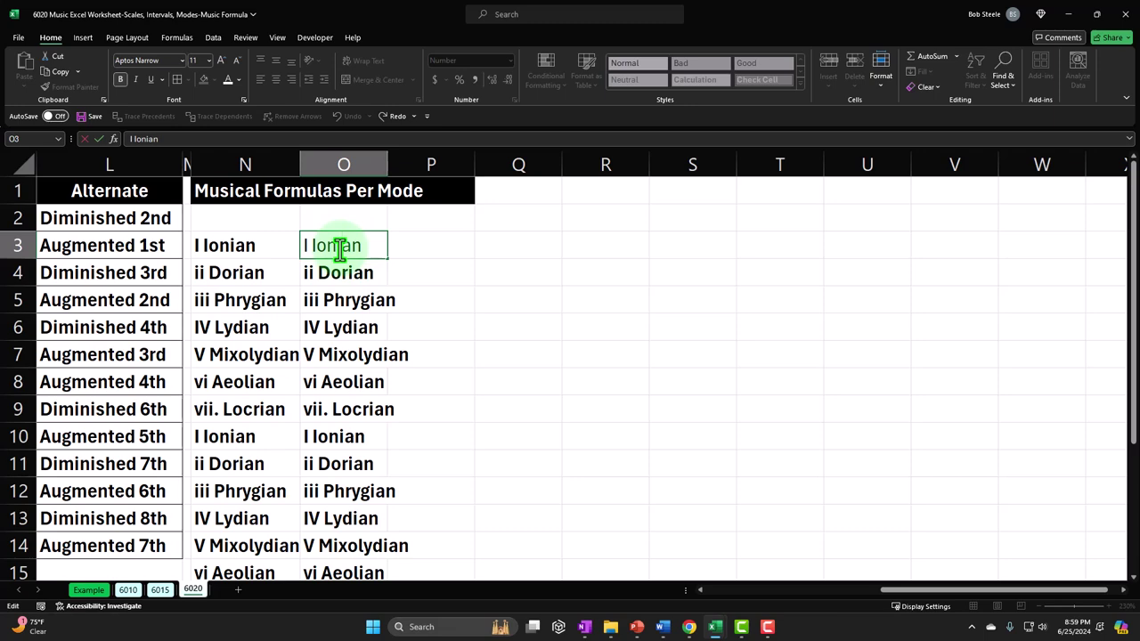
key(Return)
Copy the plain-text mode names in O3:O16 and paste them transposed across row 2 starting at O2
drag(339, 250, 346, 518)
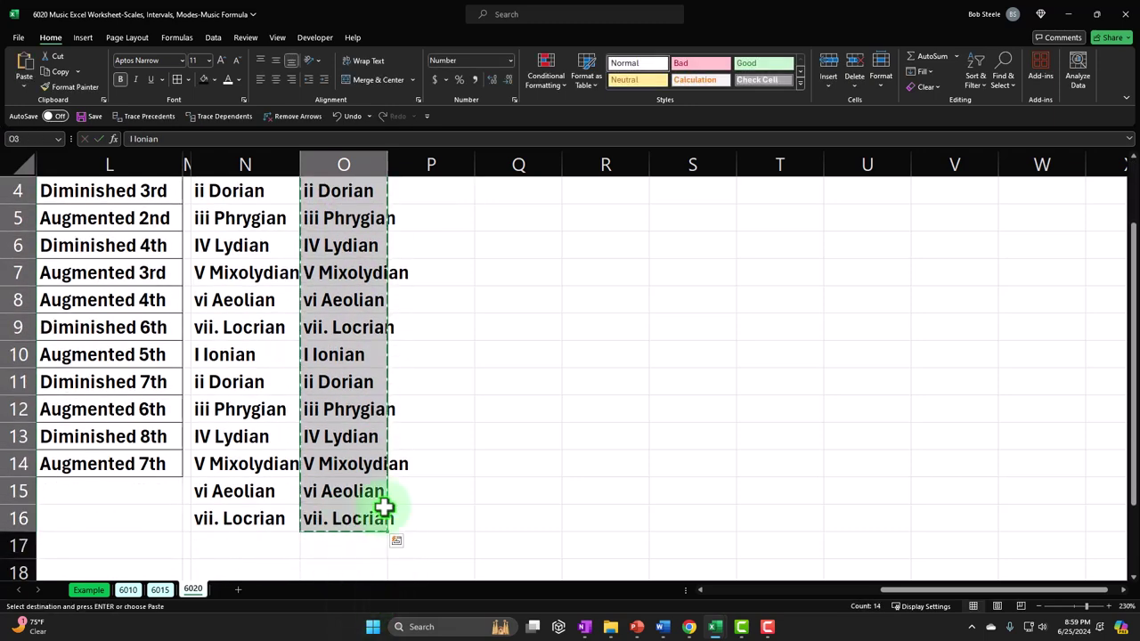
scroll(383, 507, up, 1)
click(370, 247)
right_click(344, 217)
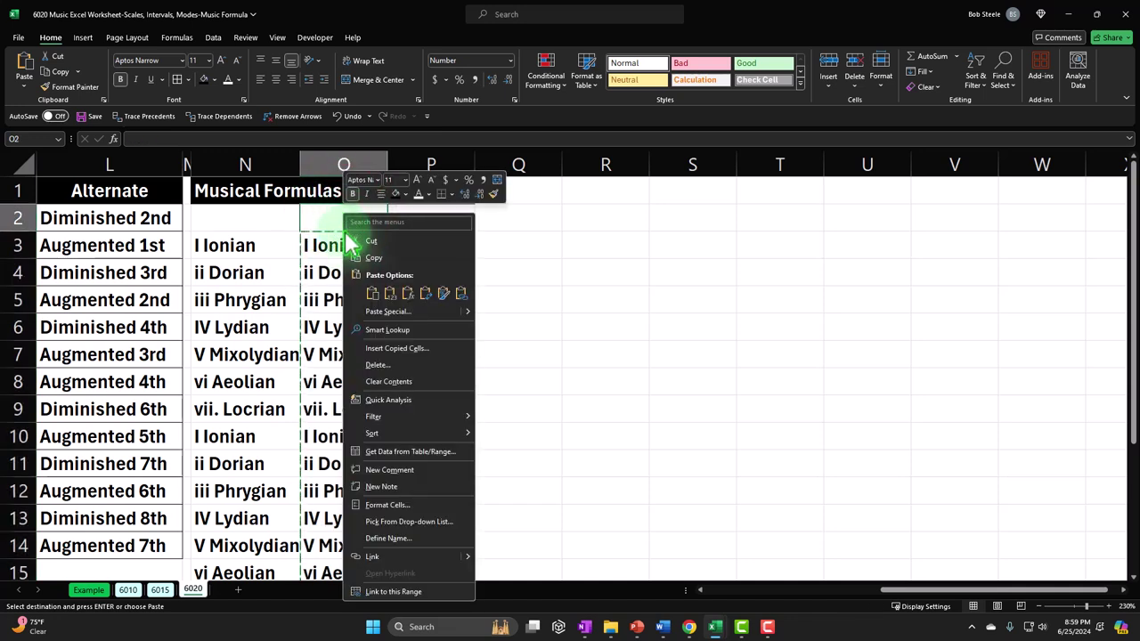
click(467, 311)
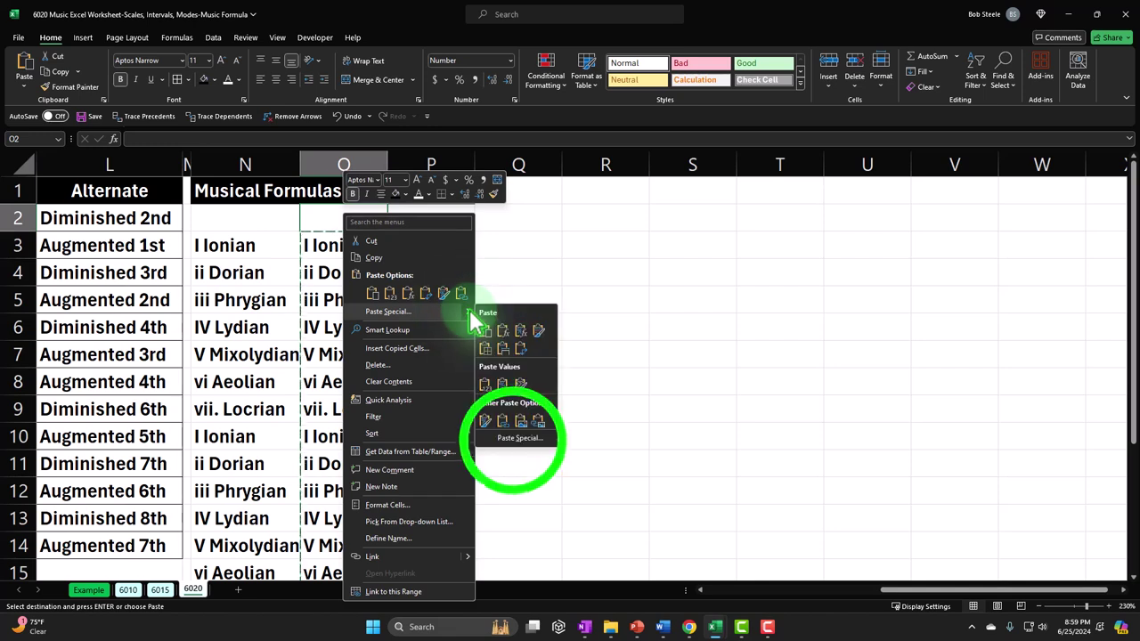
click(513, 437)
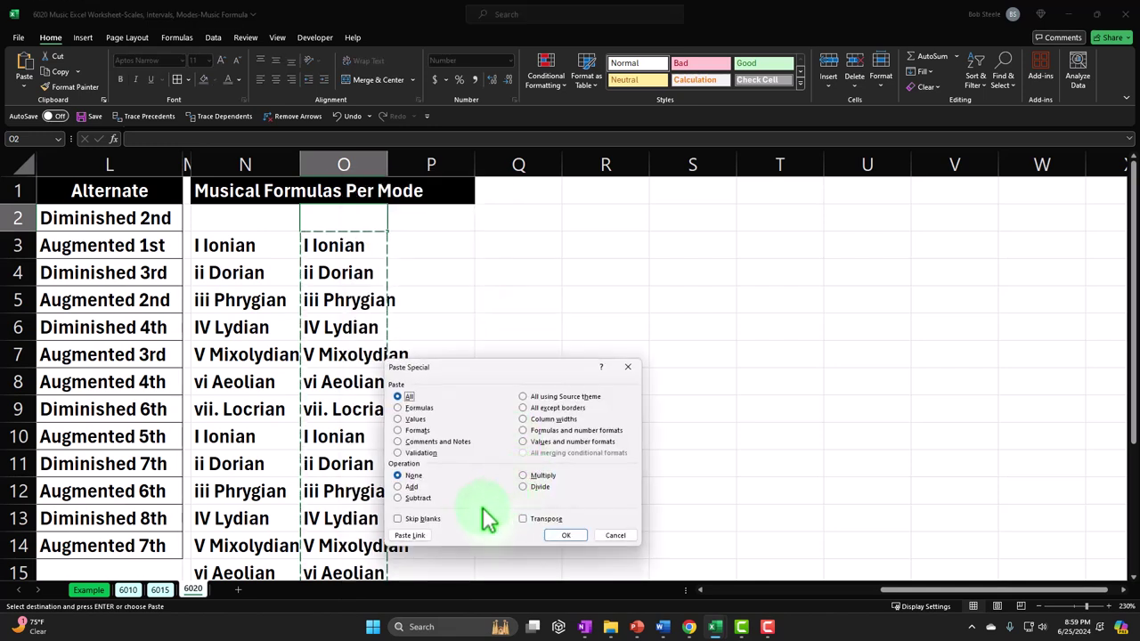
click(525, 519)
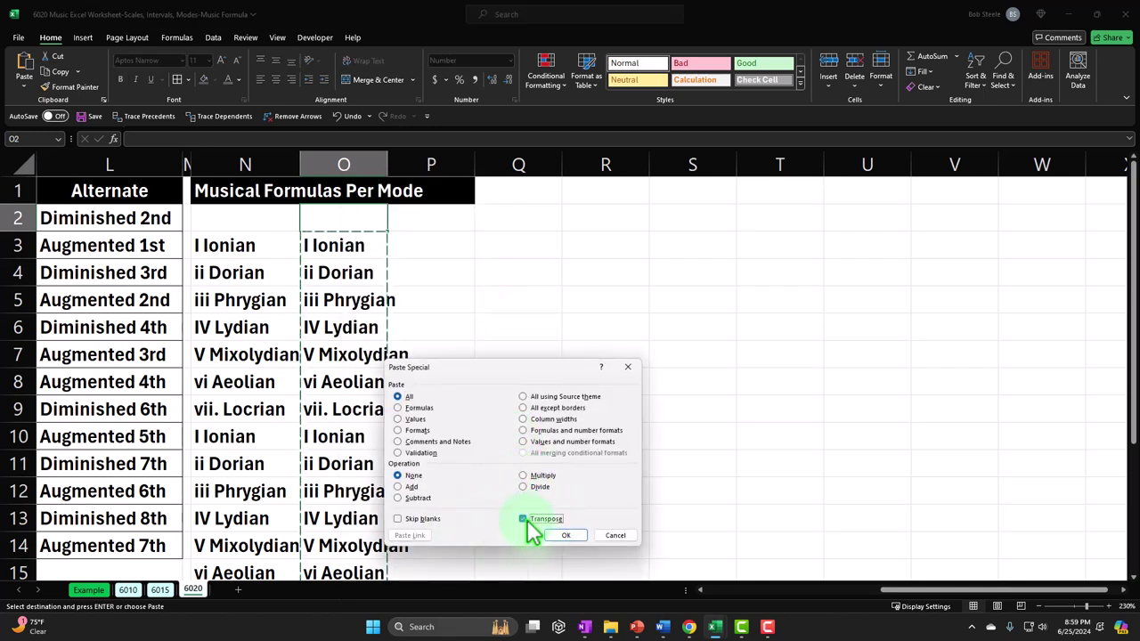
click(568, 535)
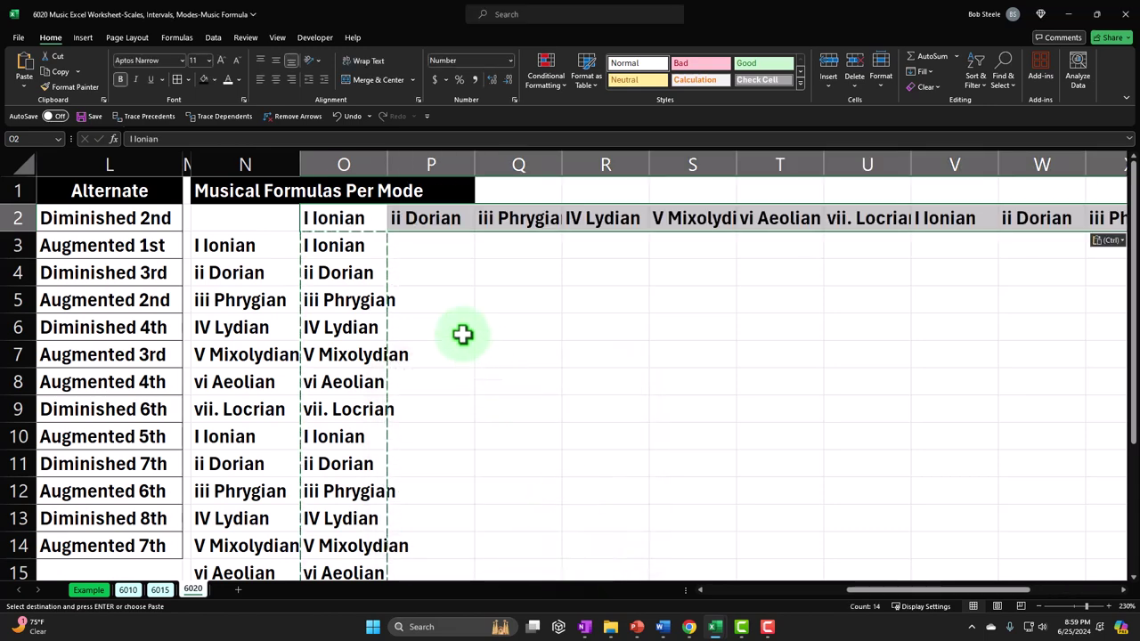
Clear the helper list in O3:O16, and check the cell contents of O2 and N3
drag(353, 252, 330, 520)
key(Delete)
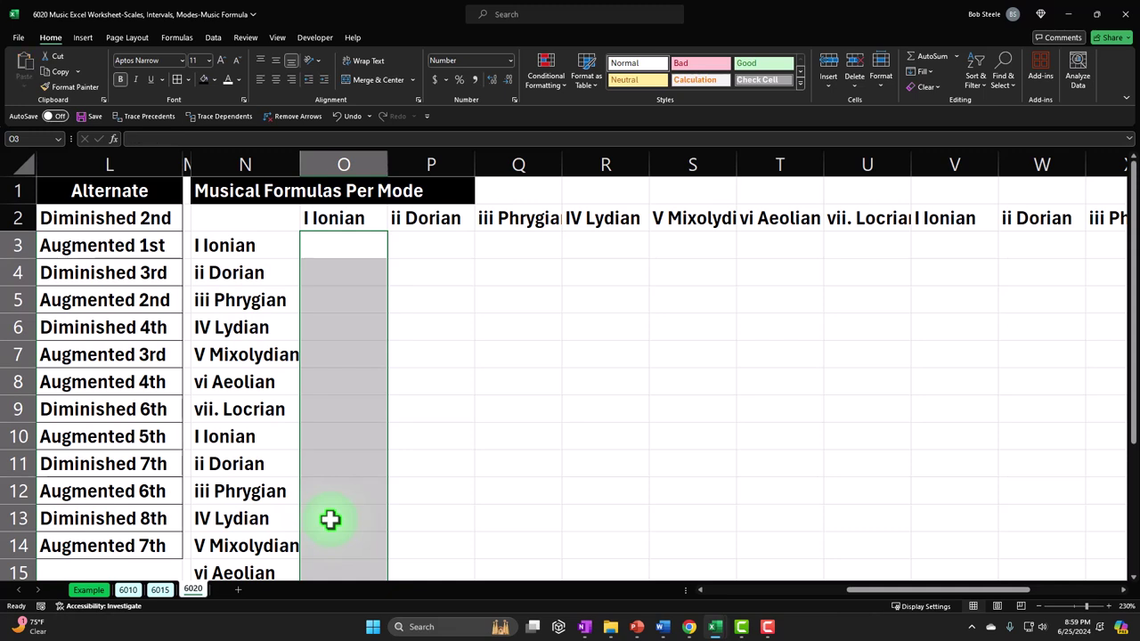
double_click(345, 223)
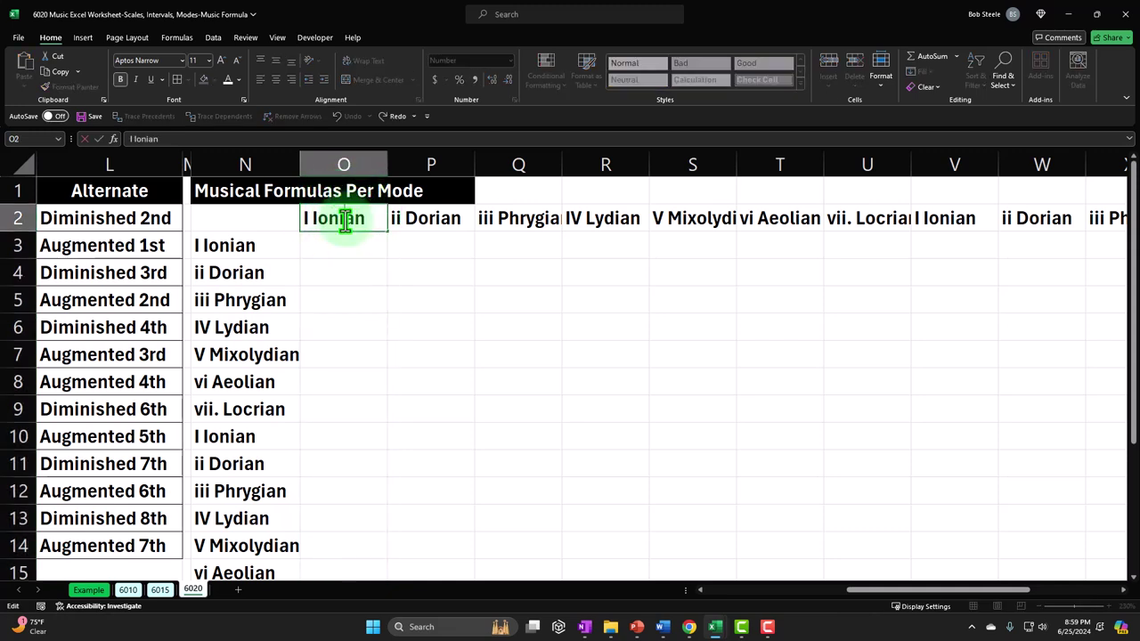
key(Return)
click(259, 247)
text(=F2)
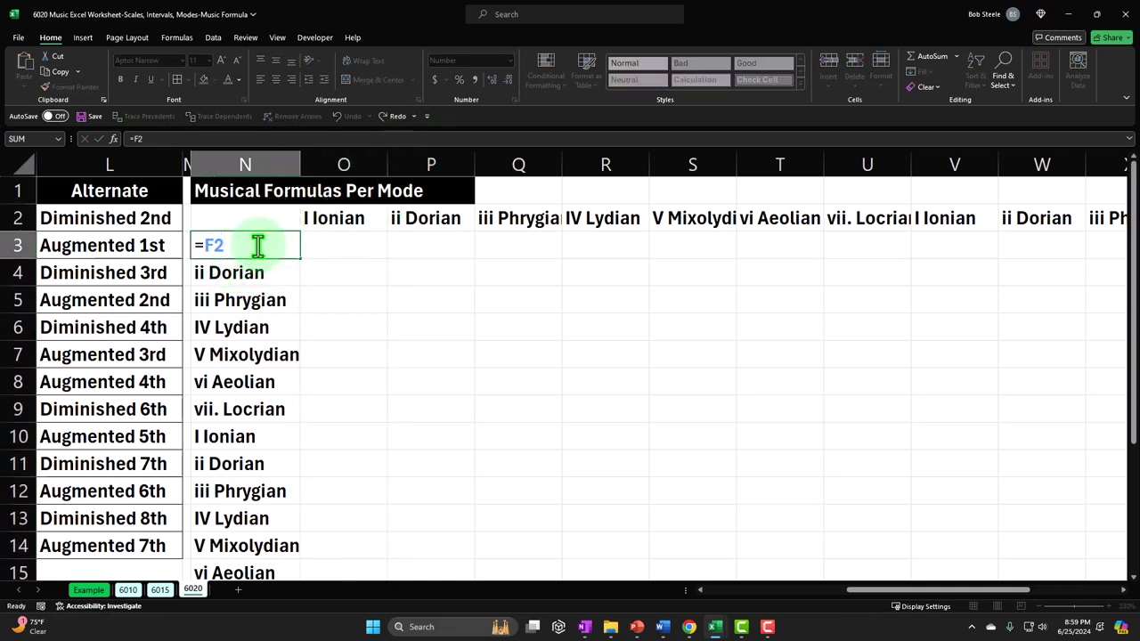
key(Return)
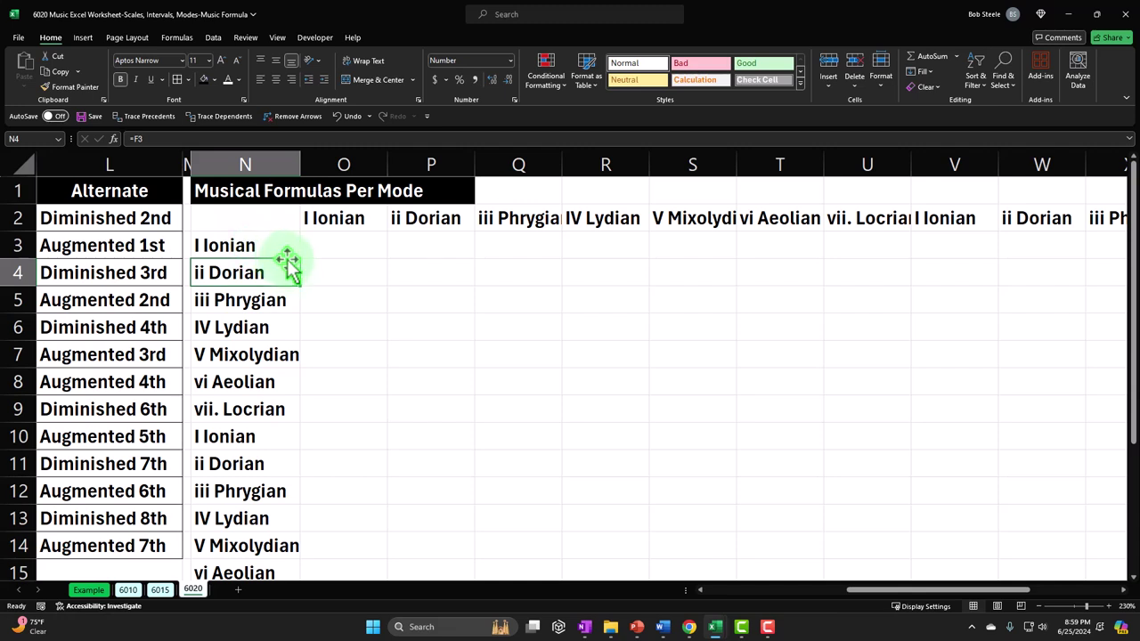
Format the mode header row N2:AB2 with black fill and white text
drag(258, 222, 953, 219)
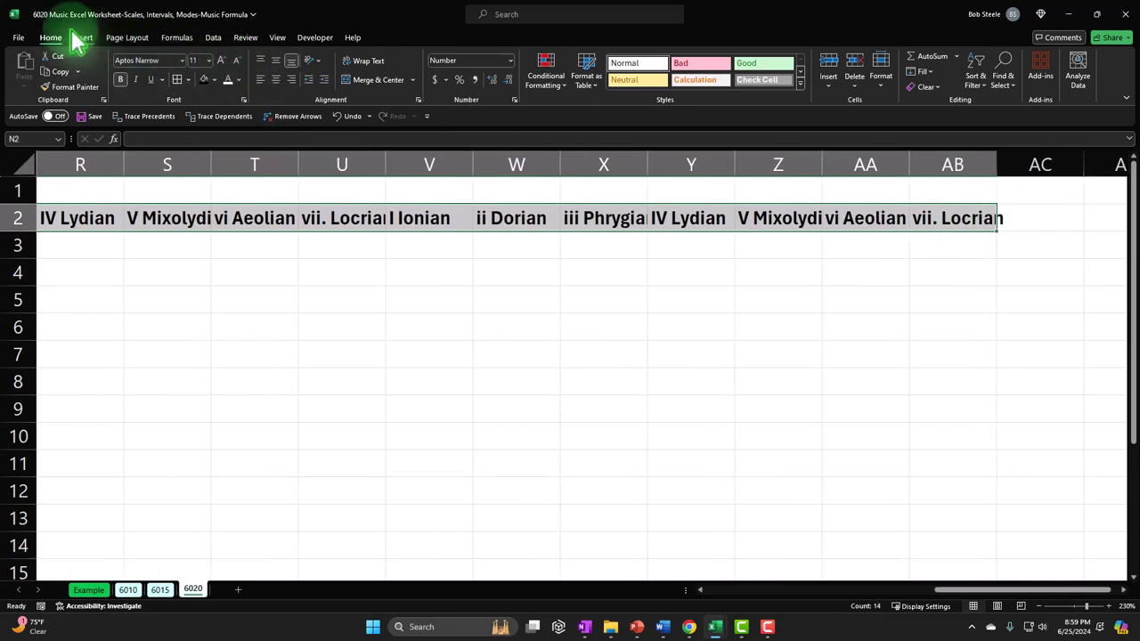
click(203, 79)
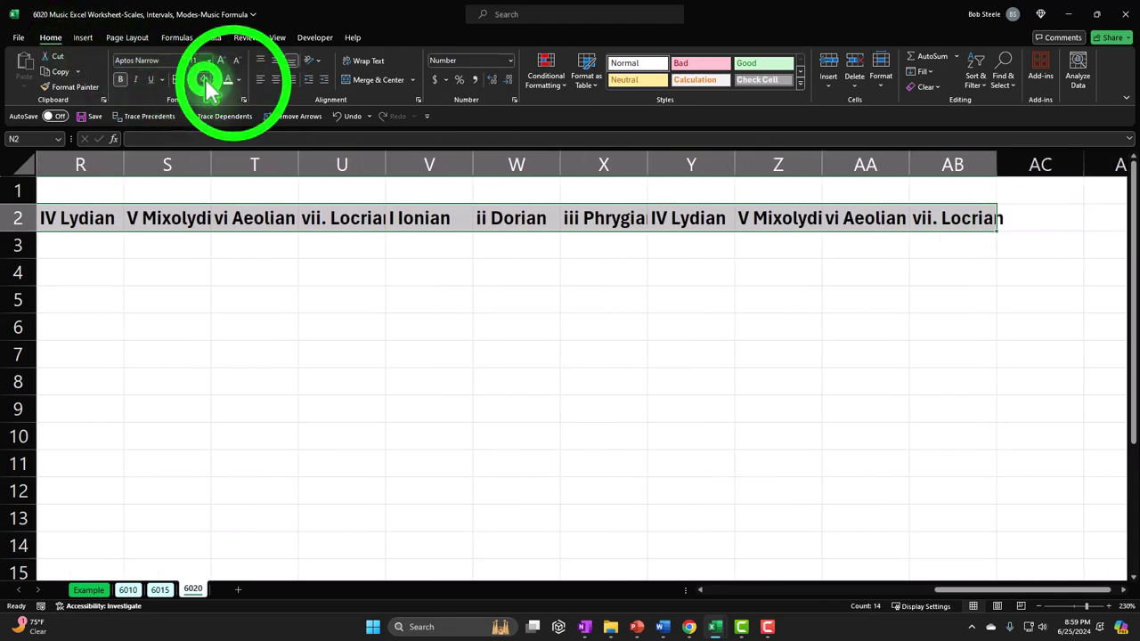
click(233, 82)
click(574, 268)
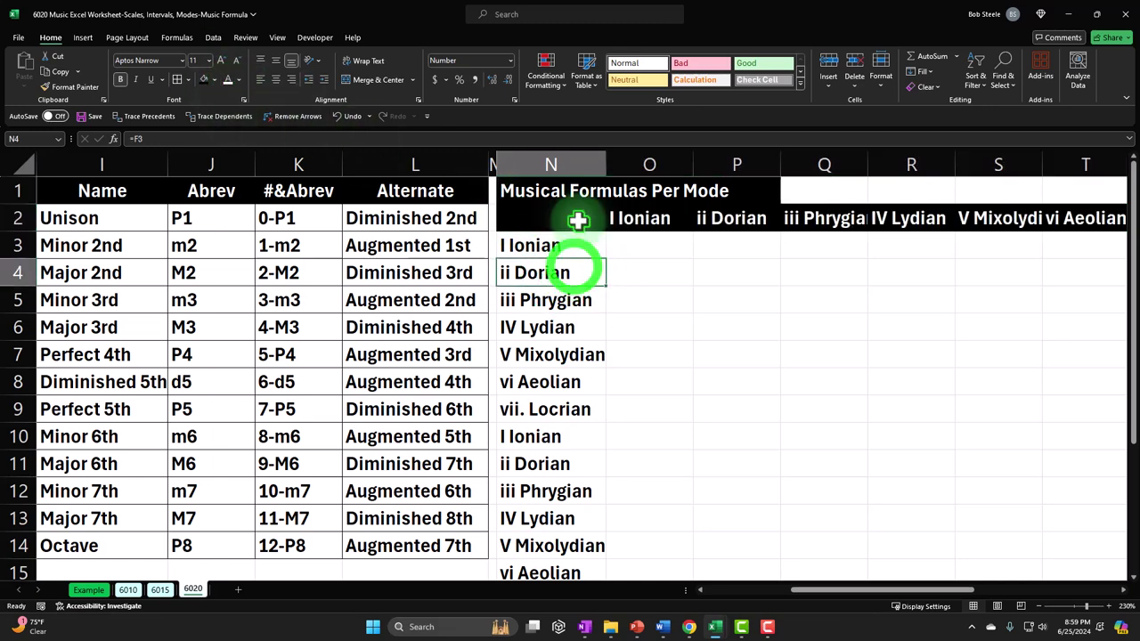
Autofit the widths of columns O through AB to the mode names
drag(635, 160, 961, 168)
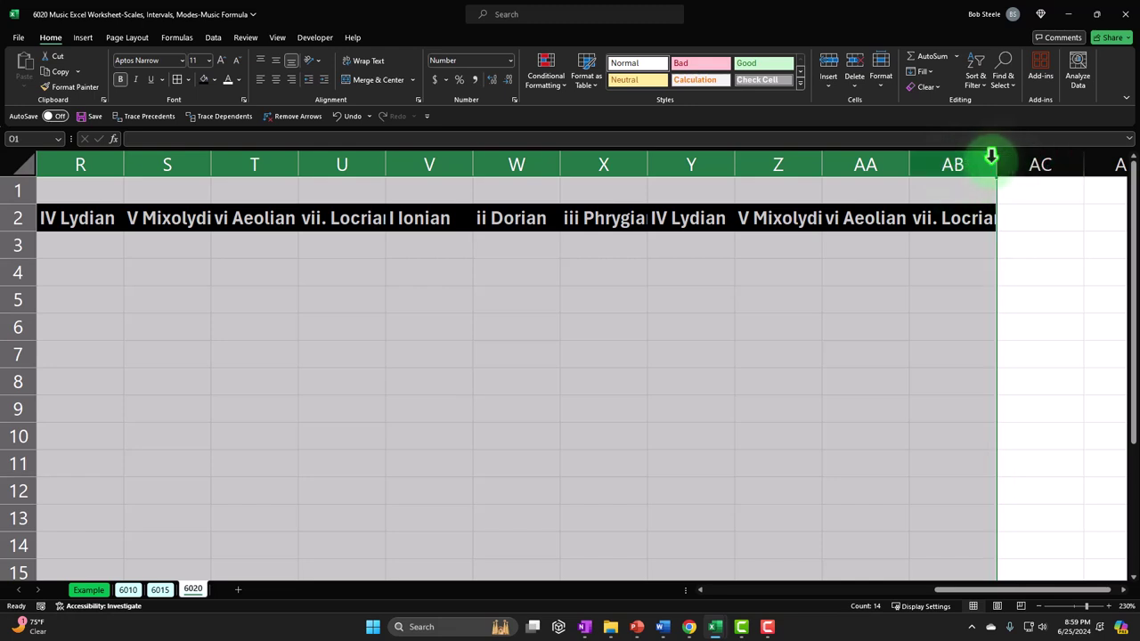
double_click(910, 162)
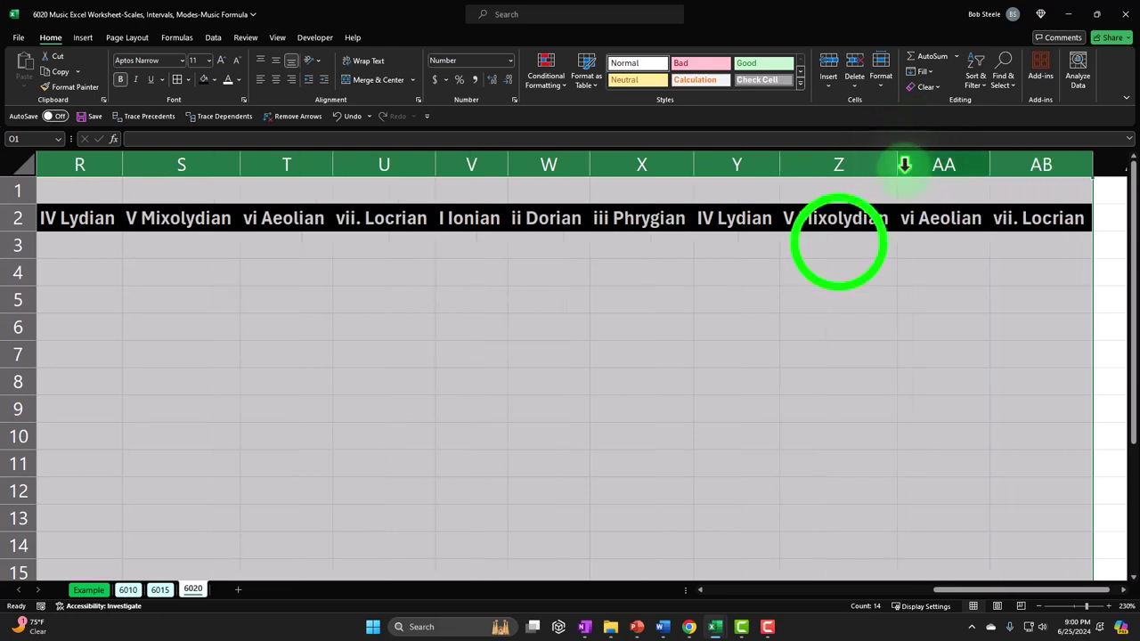
click(838, 242)
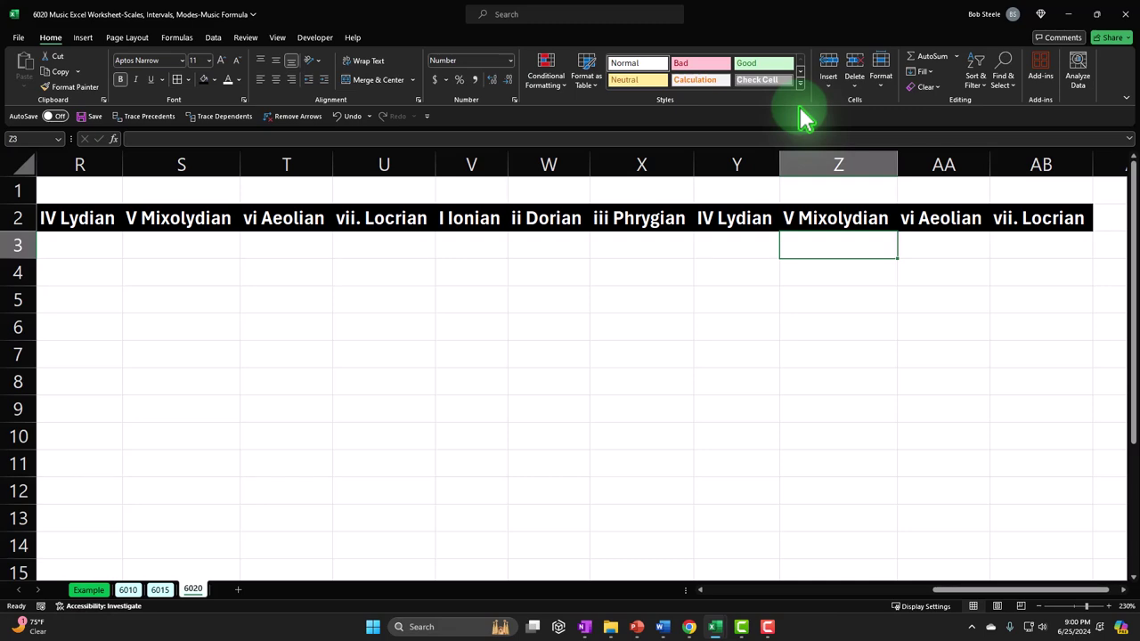
Format the mode list N3:N16 with black fill and white text to match the header row
key(Left)
key(Left)
key(Left)
key(Left)
key(Left)
key(Left)
key(Left)
key(Left)
key(Left)
key(Left)
key(Left)
key(Left)
key(Left)
key(Left)
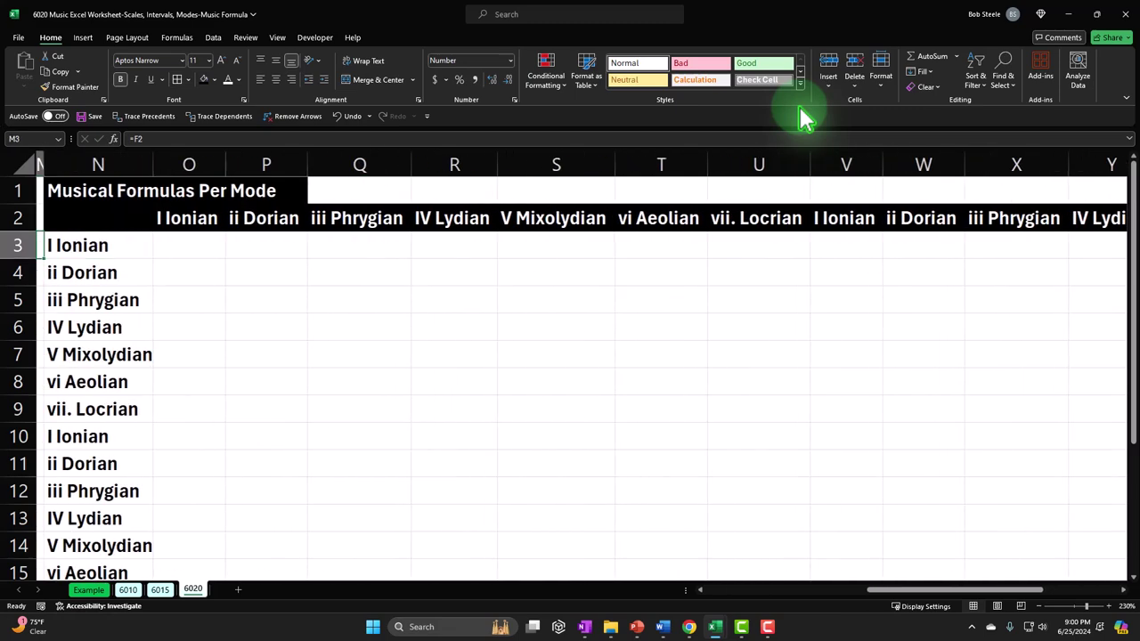
key(Left)
key(Left)
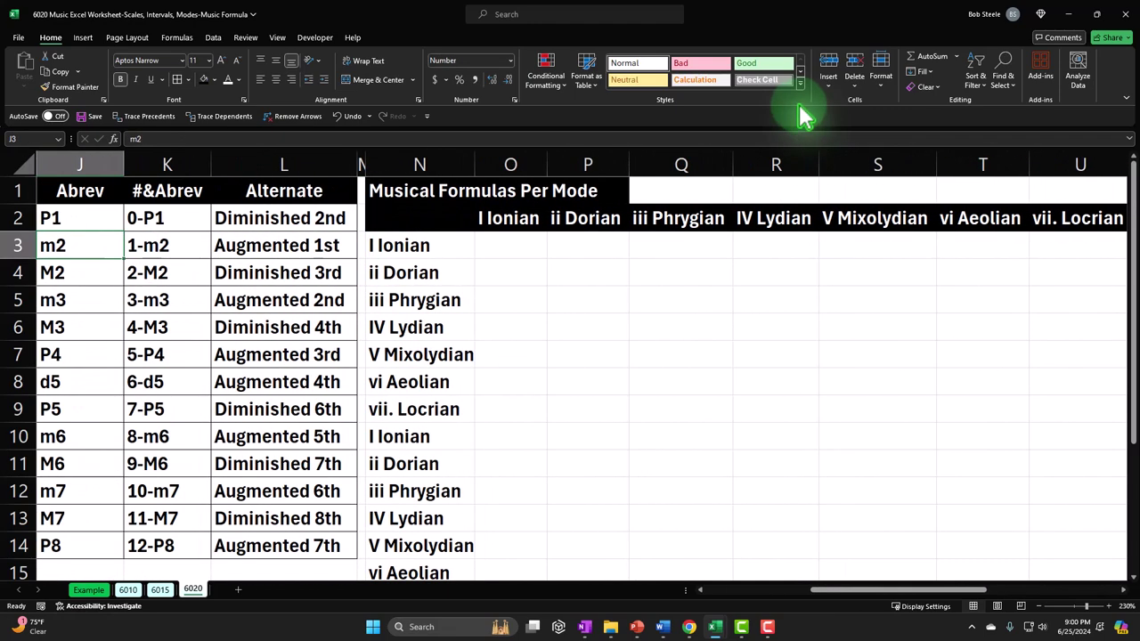
drag(419, 242, 411, 519)
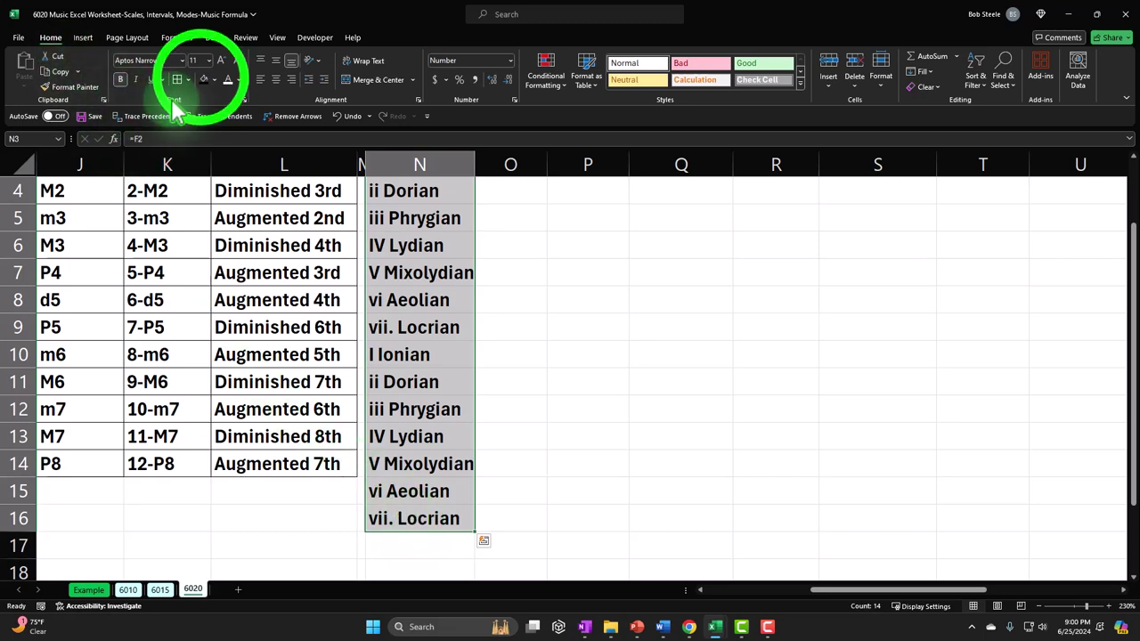
click(204, 79)
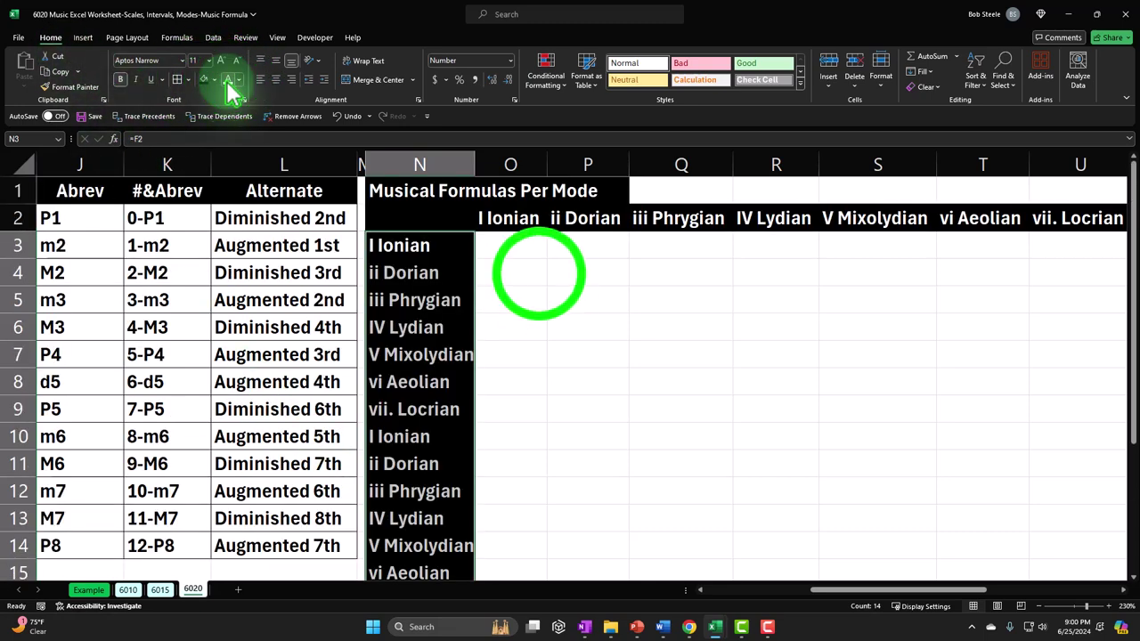
click(539, 273)
Autofit column N to the width of its mode names
drag(476, 164, 477, 163)
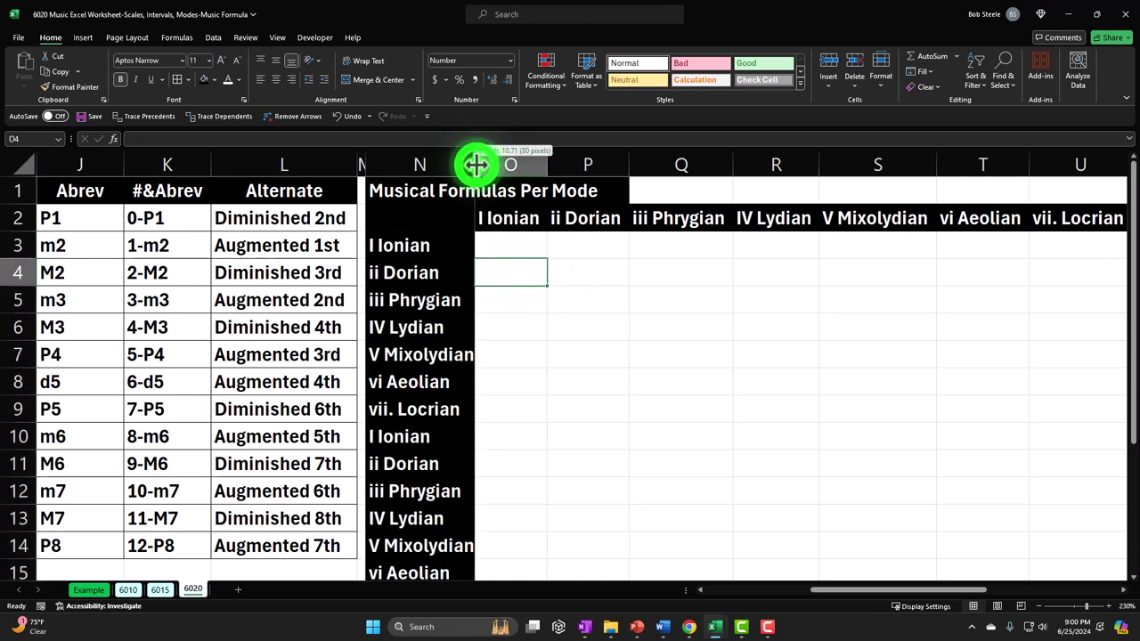
double_click(477, 164)
drag(612, 161, 477, 174)
Enter the Ionian interval formula 2, 2, 1, 2, 2, 2, 1 down cells O3:O9
click(513, 247)
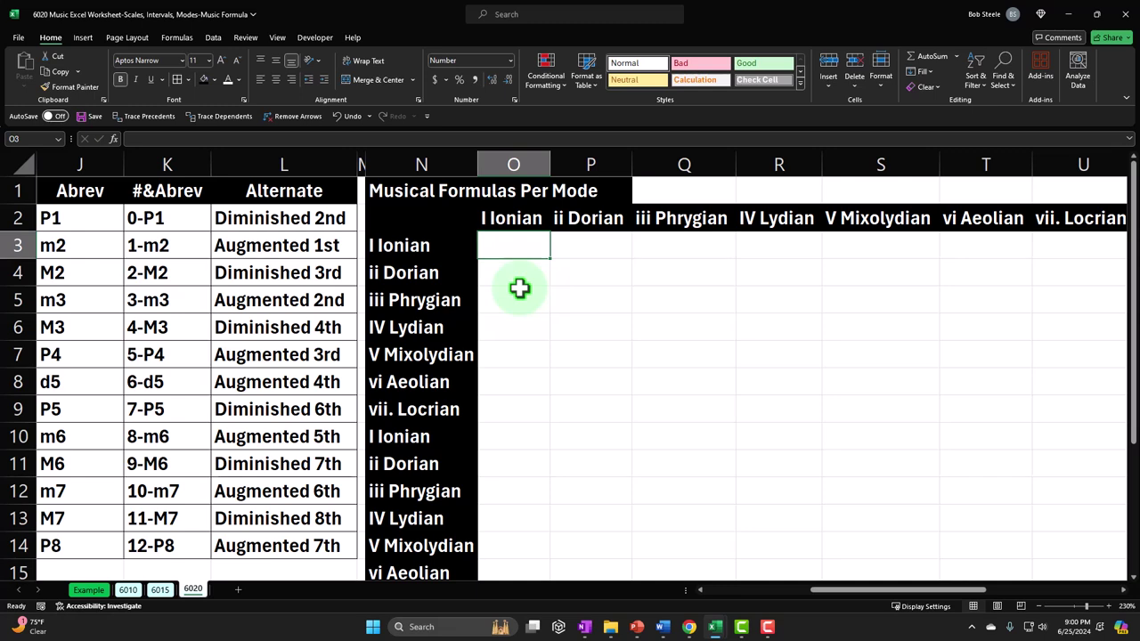
text(2)
key(Return)
text(2)
key(Return)
text(1)
key(Return)
text(2)
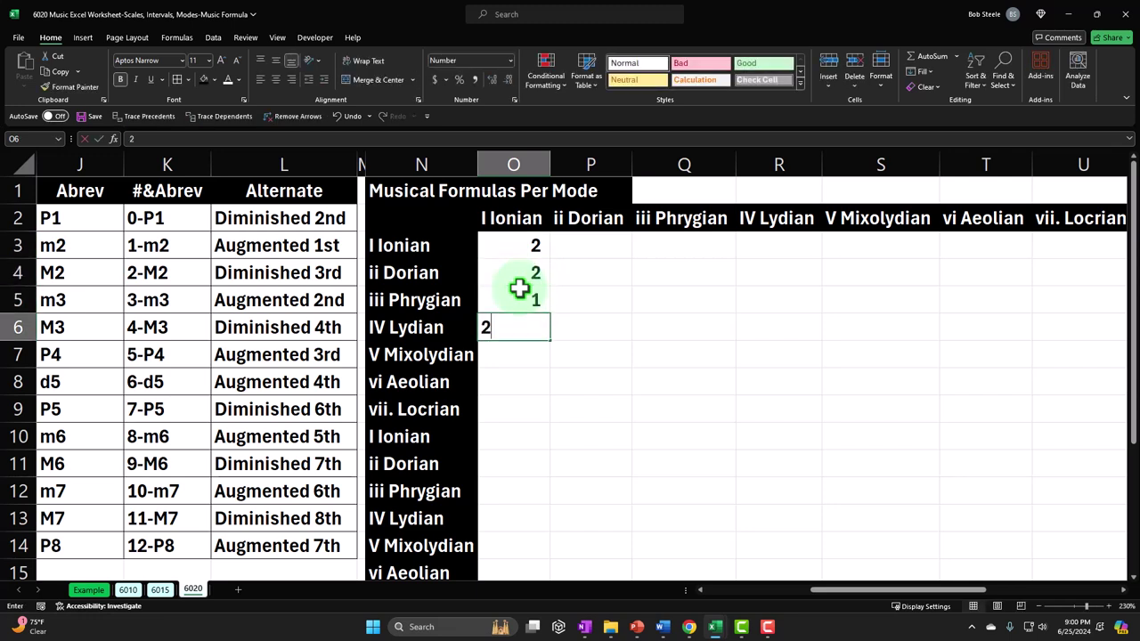
key(Return)
text(2)
key(Return)
text(2)
key(Return)
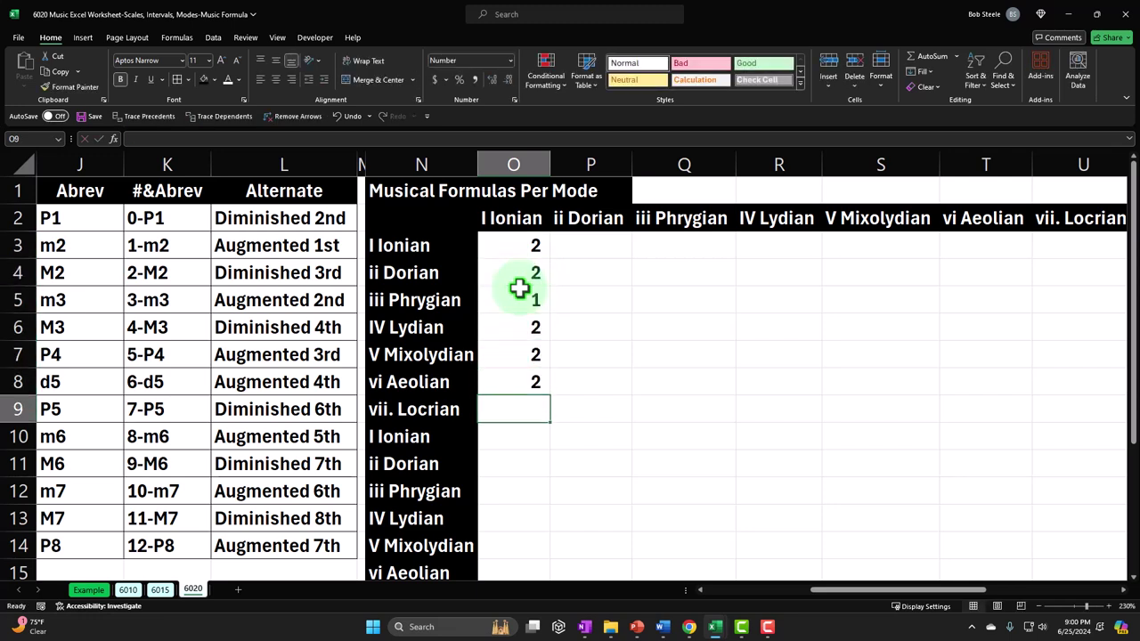
text(1)
key(Return)
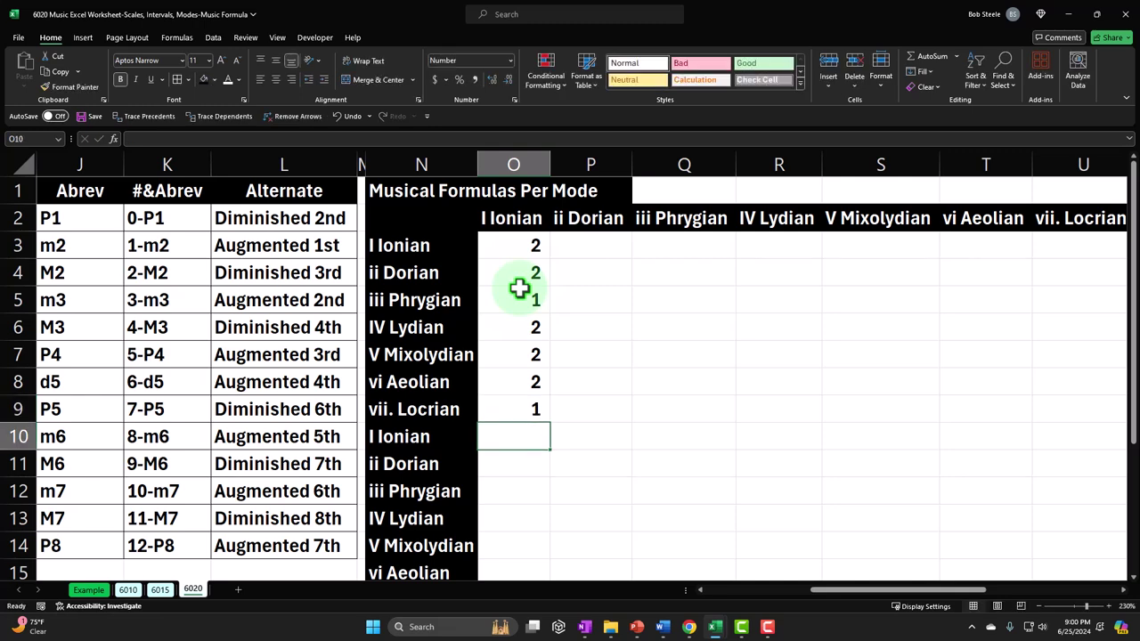
click(511, 248)
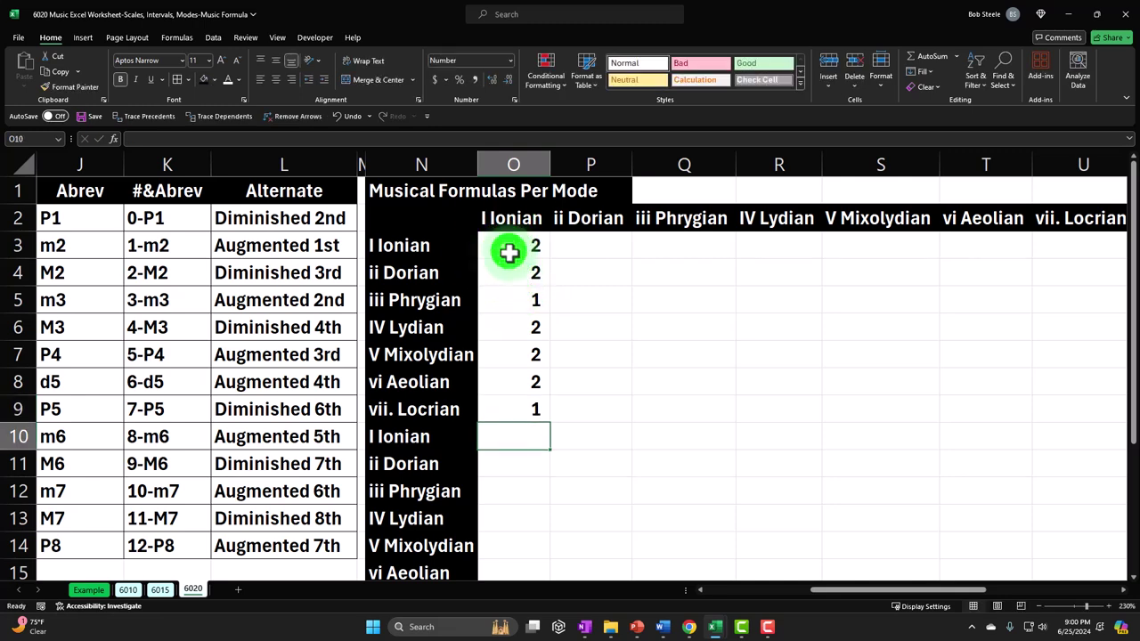
Review the Ionian interval values in column O from the first degree down
key(Down)
key(Down)
key(Down)
key(Down)
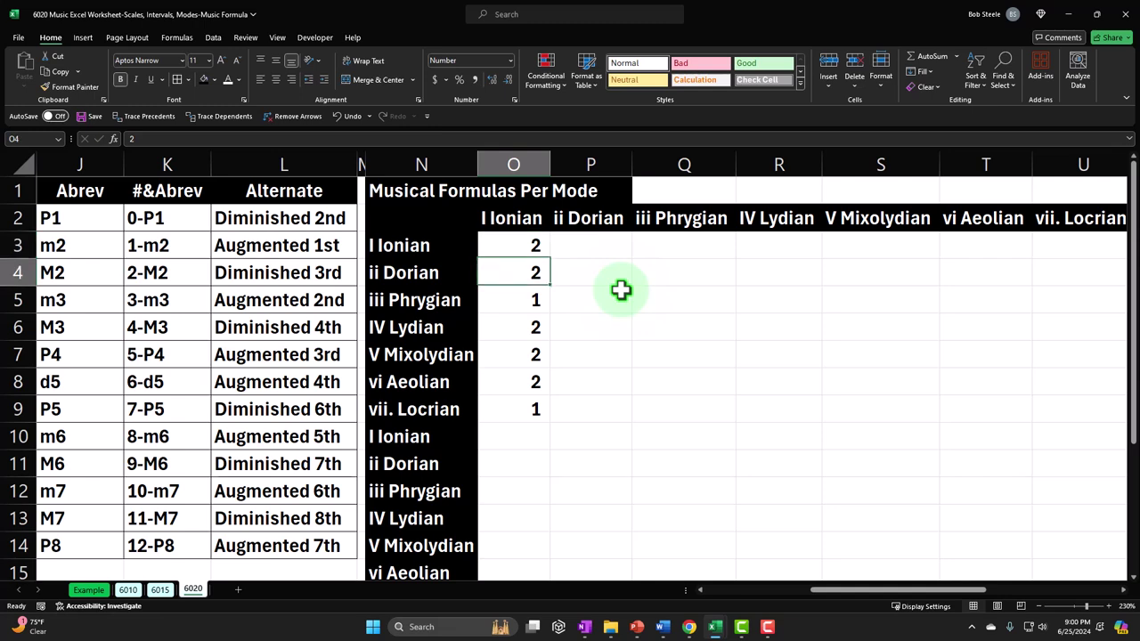
key(Down)
key(Down)
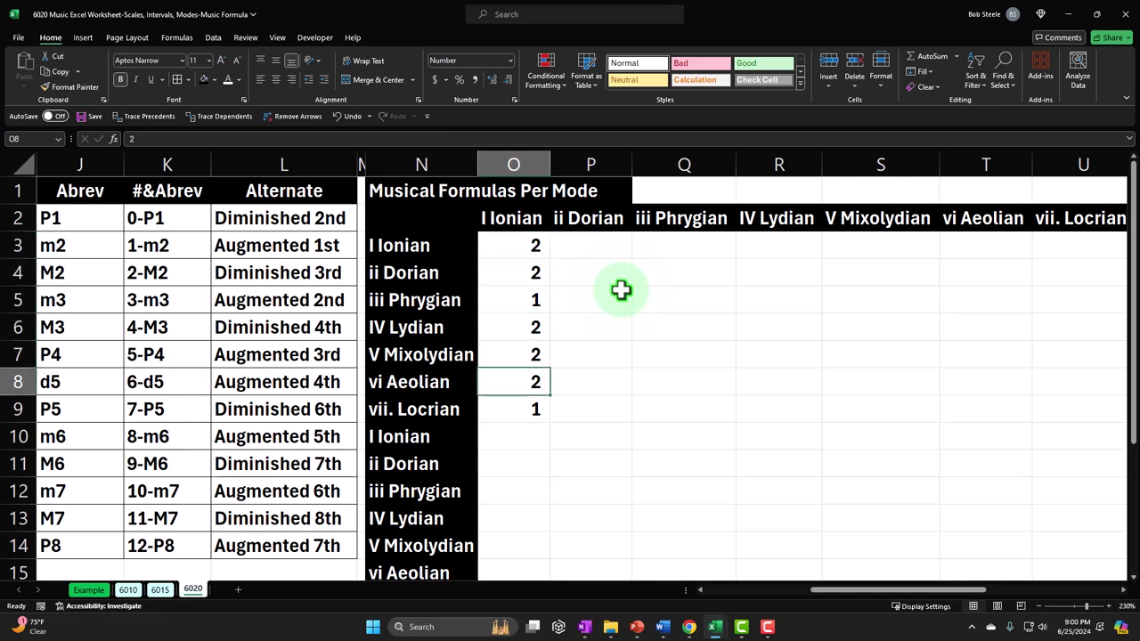
Enter the Ionian pattern as whole and half step letters W, W, H, W, W, W, H down cells P3:P9
key(Right)
key(Up)
key(Up)
key(Up)
key(Up)
key(Up)
key(Up)
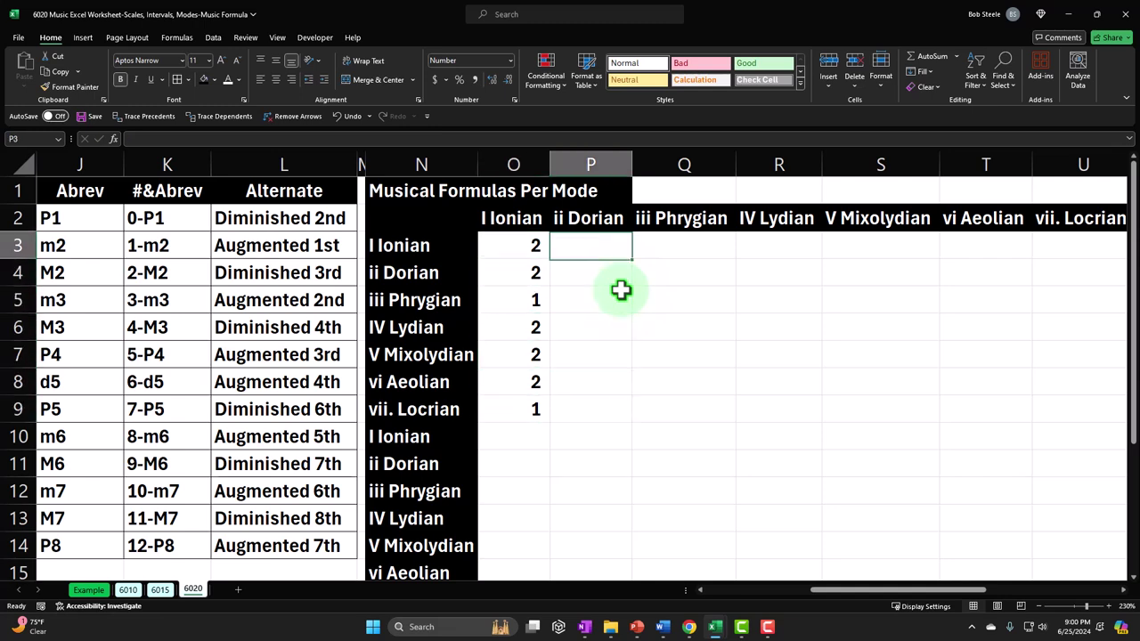
text(W)
key(Return)
text(W)
key(Return)
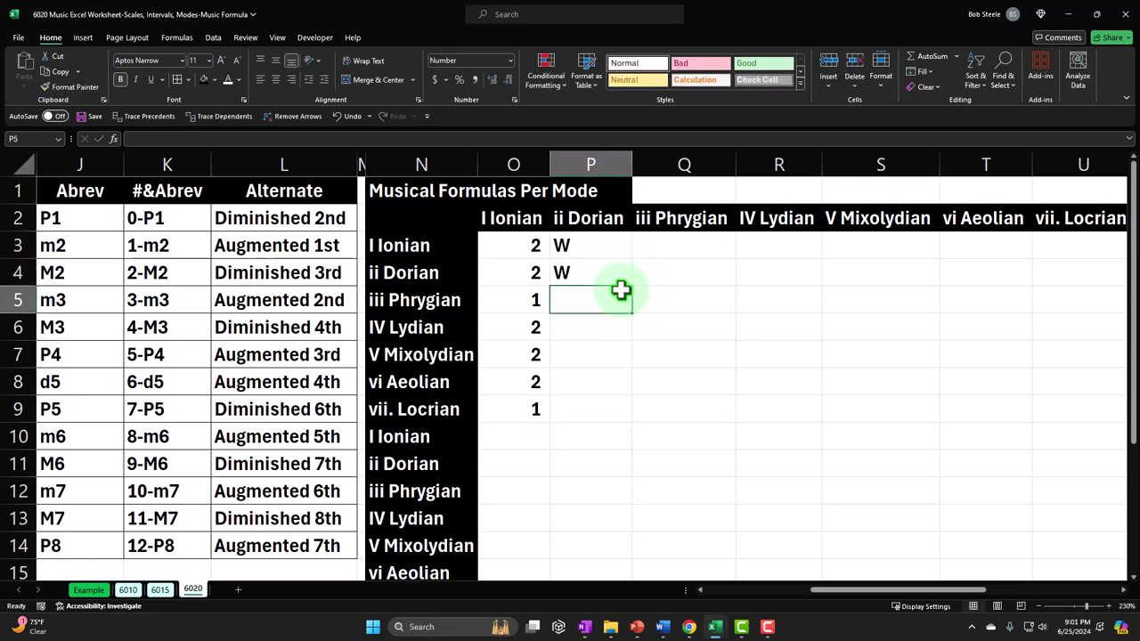
text(H)
key(BackSpace)
text(h)
key(BackSpace)
text(H)
key(Return)
text(W)
key(Return)
text(W)
key(Return)
text(W)
key(Return)
text(H)
key(Return)
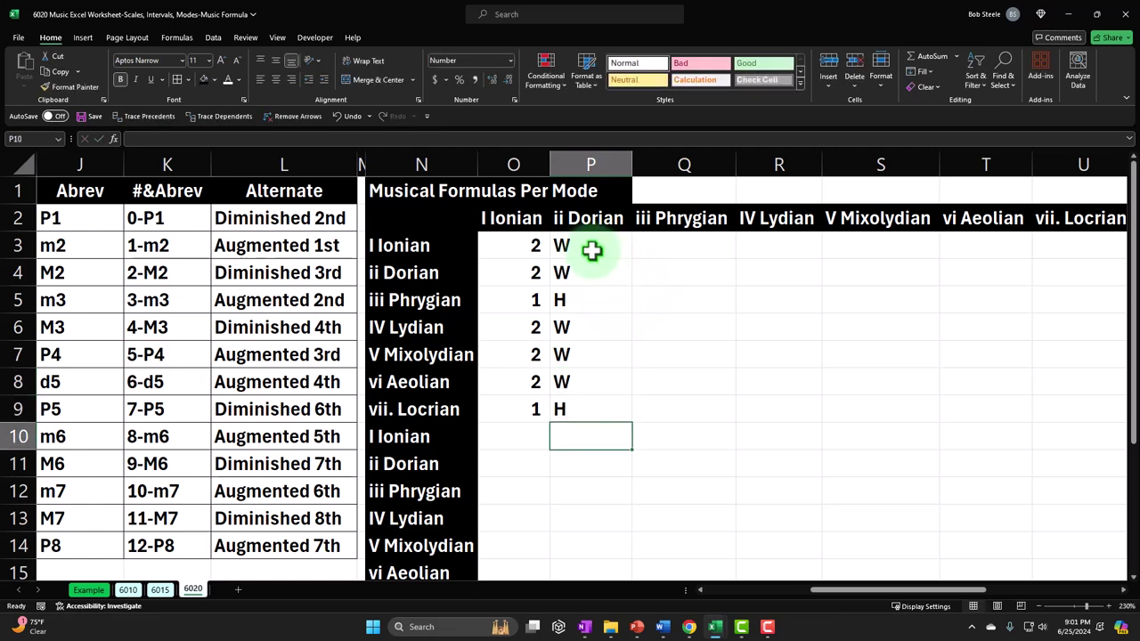
Clear the whole and half step letters from P3:P9
drag(592, 252, 593, 413)
key(Delete)
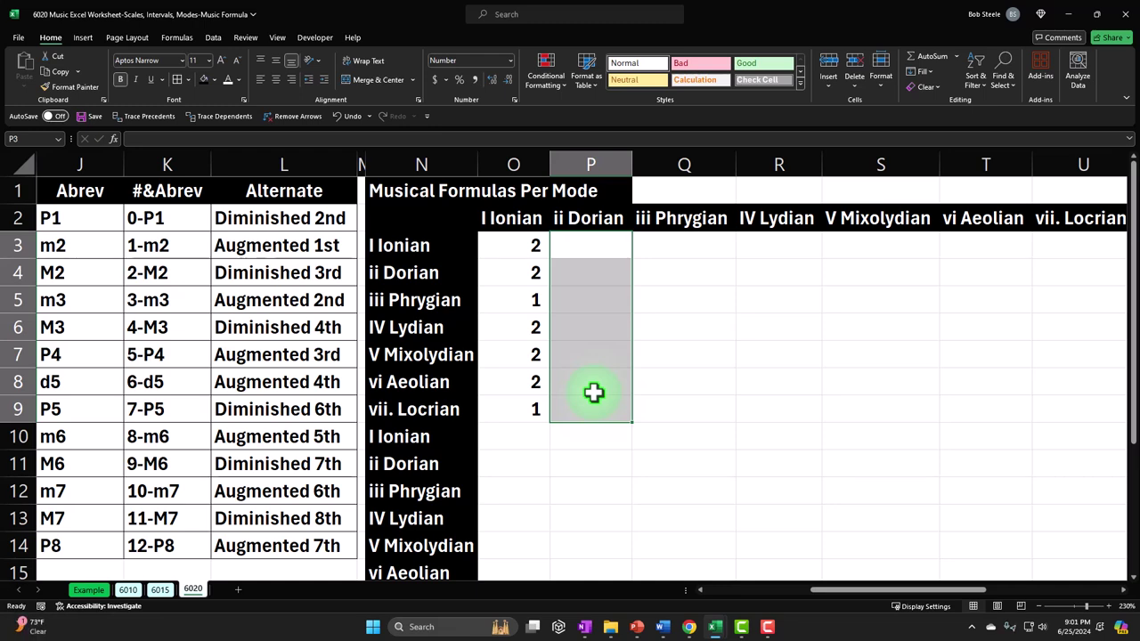
Examine the Ionian interval values in O3:O7 alongside the interval table's numbers and abbreviations
click(134, 246)
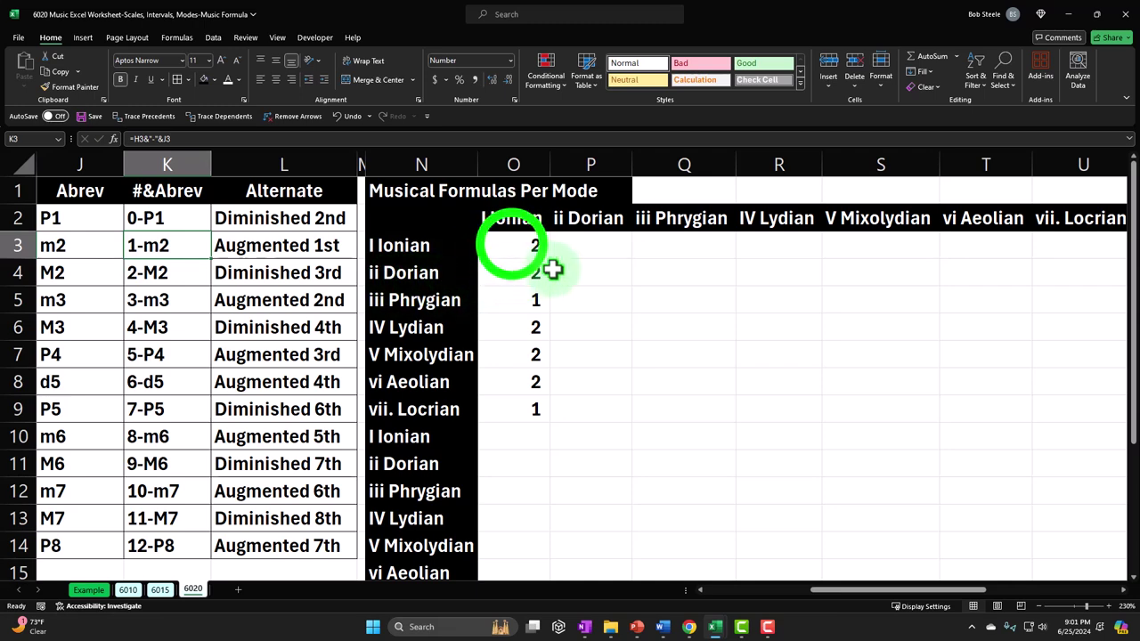
click(514, 245)
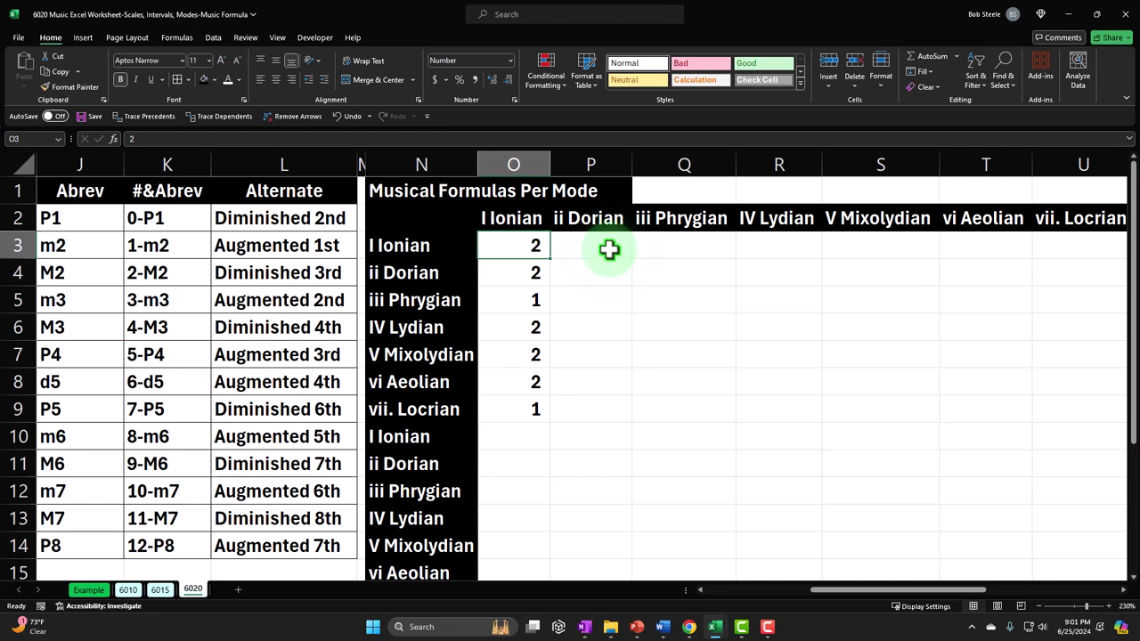
key(Down)
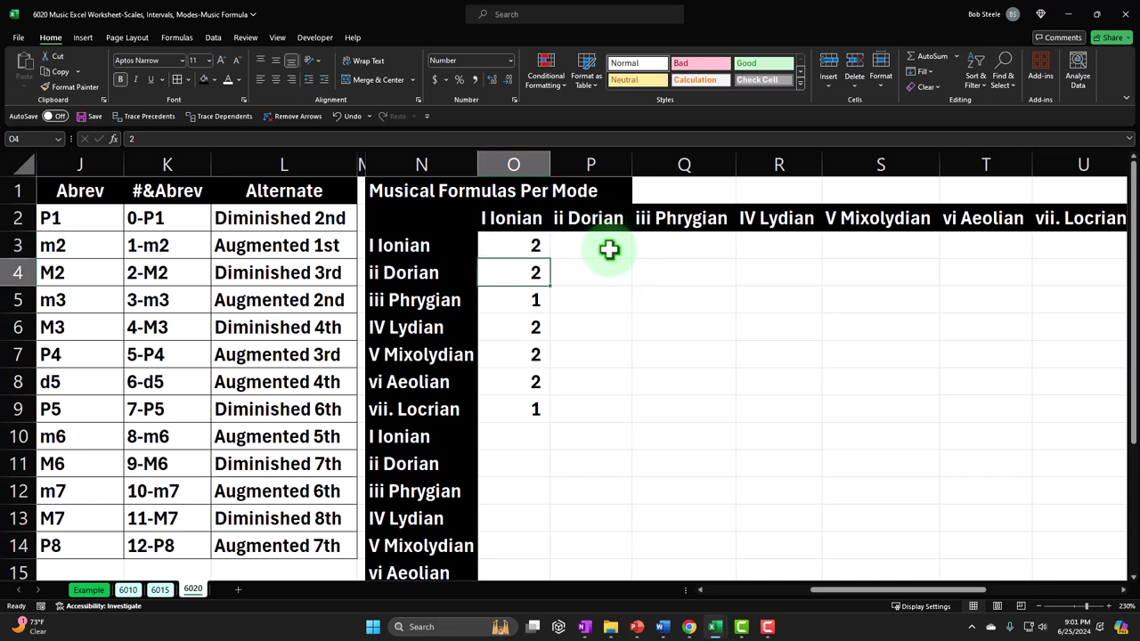
key(Down)
key(Down)
key(Down)
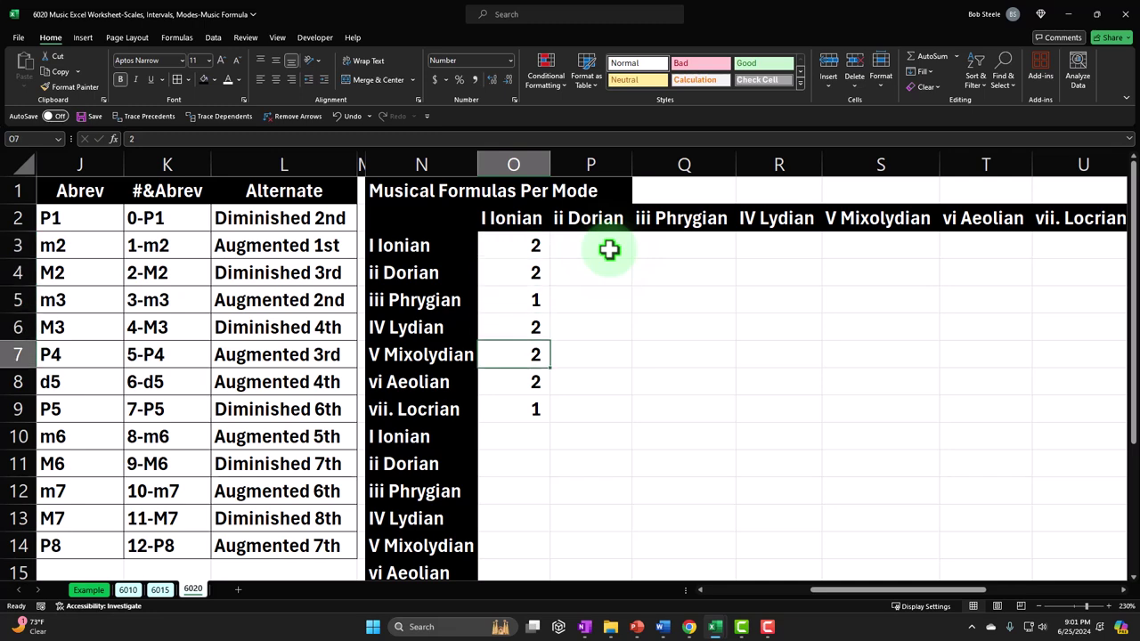
click(510, 244)
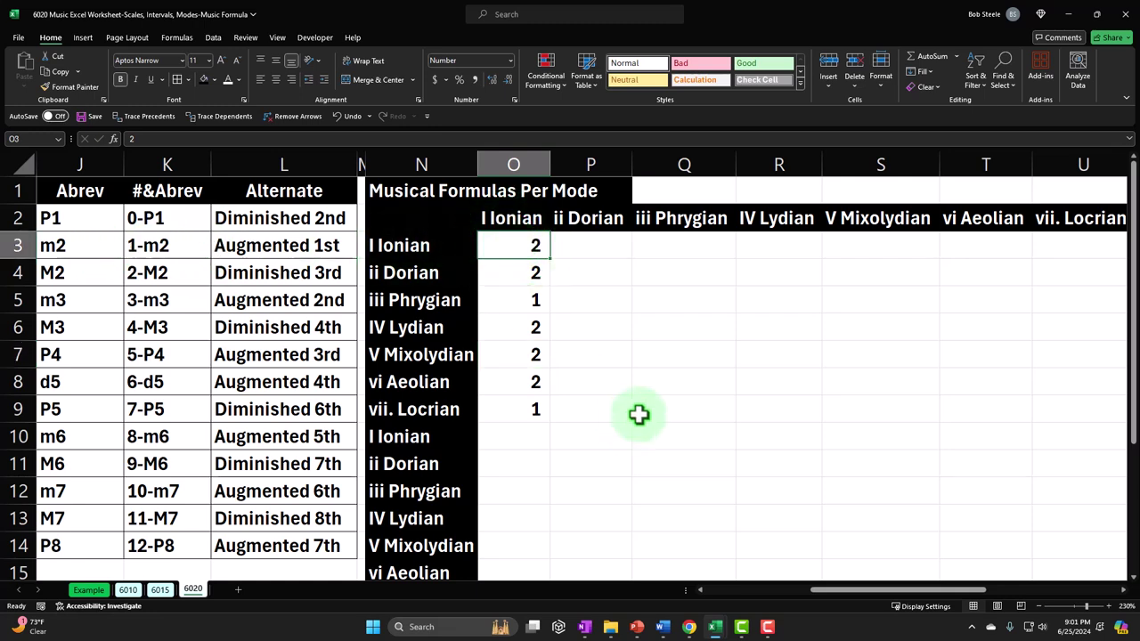
key(Left)
key(Left)
key(Left)
key(Left)
key(Left)
key(Left)
key(Left)
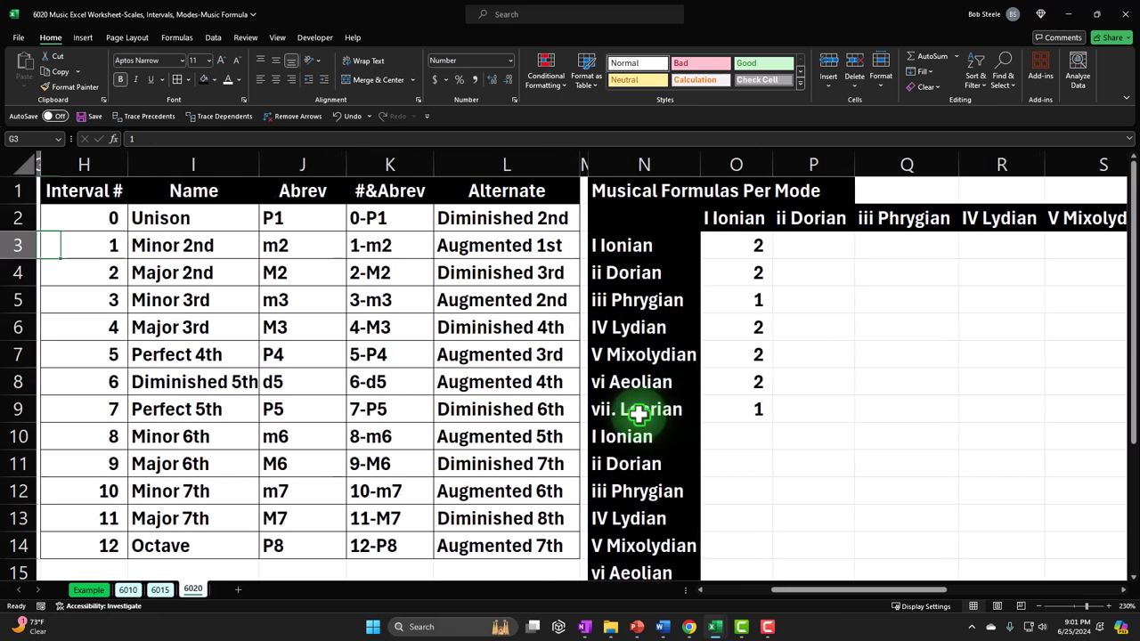
Check the running totals of the Ionian intervals in O3:O4, O3:O5 and O3:O6 against the interval table
click(749, 245)
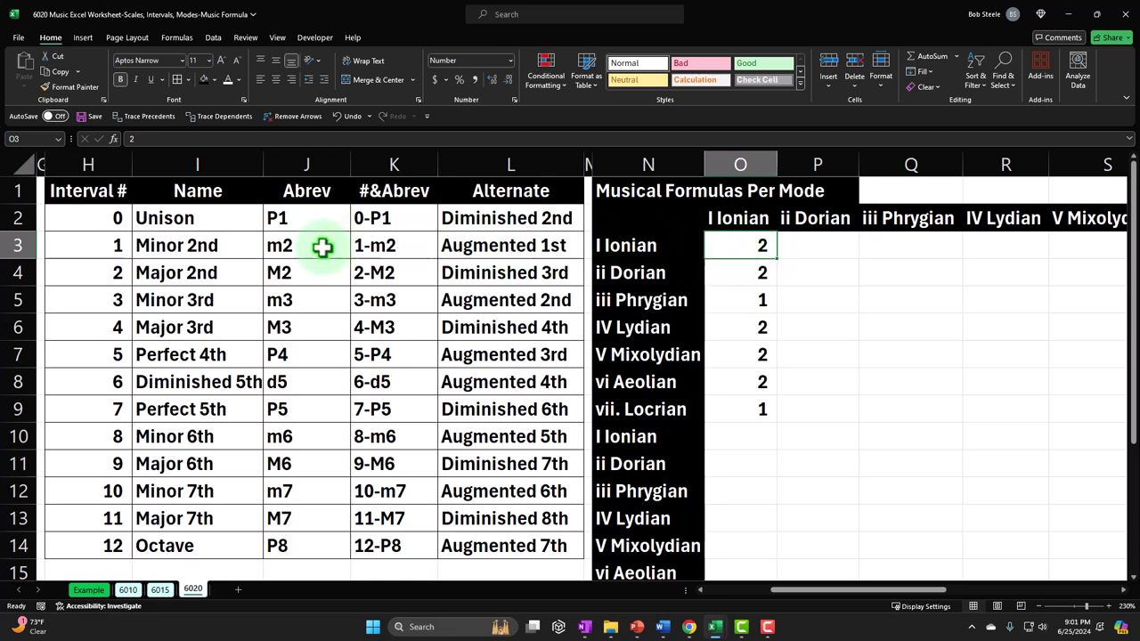
drag(755, 247, 748, 270)
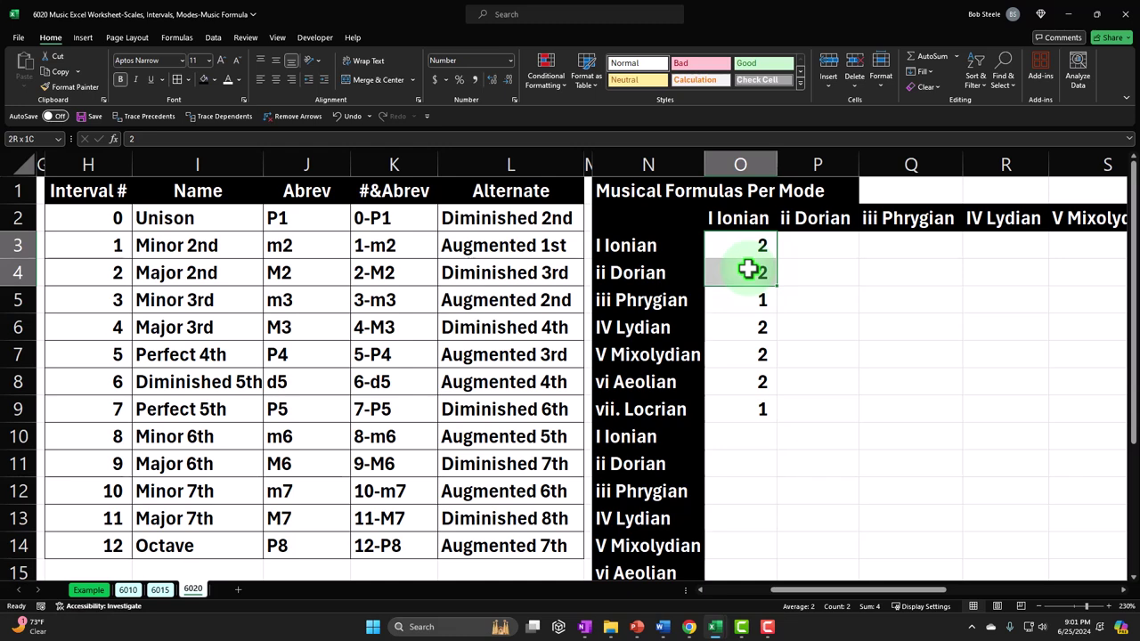
drag(748, 270, 746, 271)
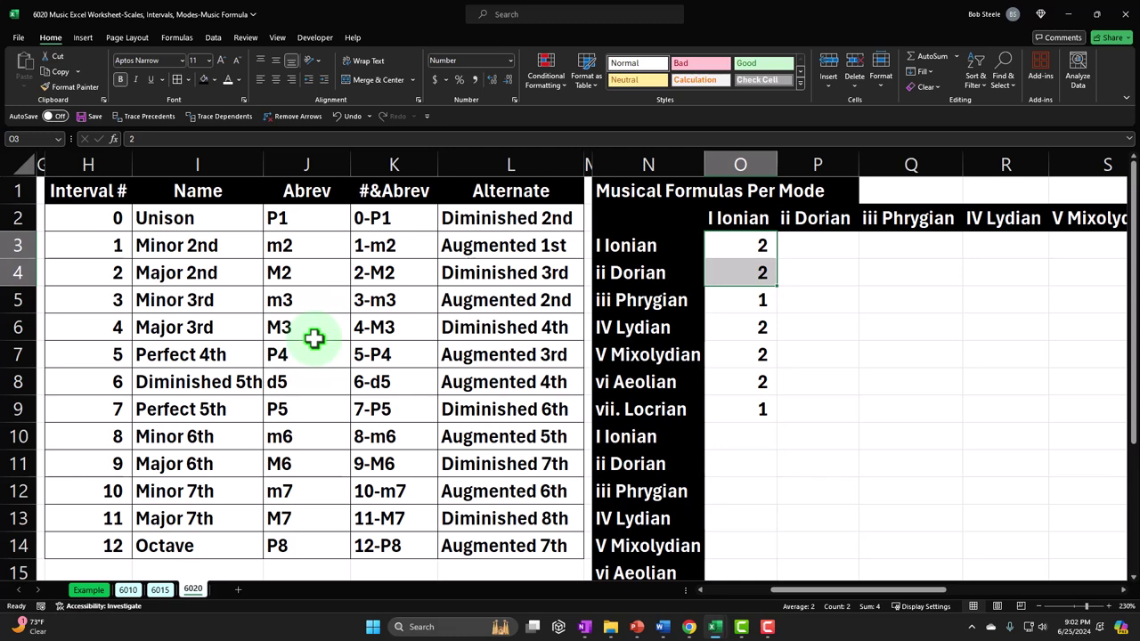
click(762, 245)
drag(764, 245, 756, 298)
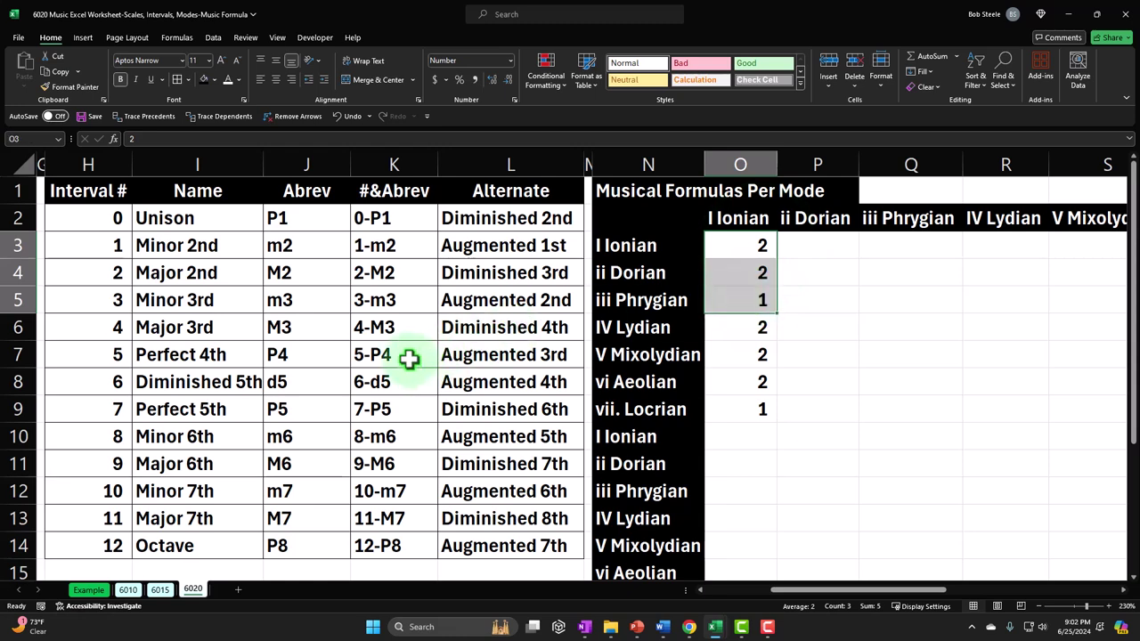
drag(756, 246, 762, 300)
drag(756, 247, 744, 326)
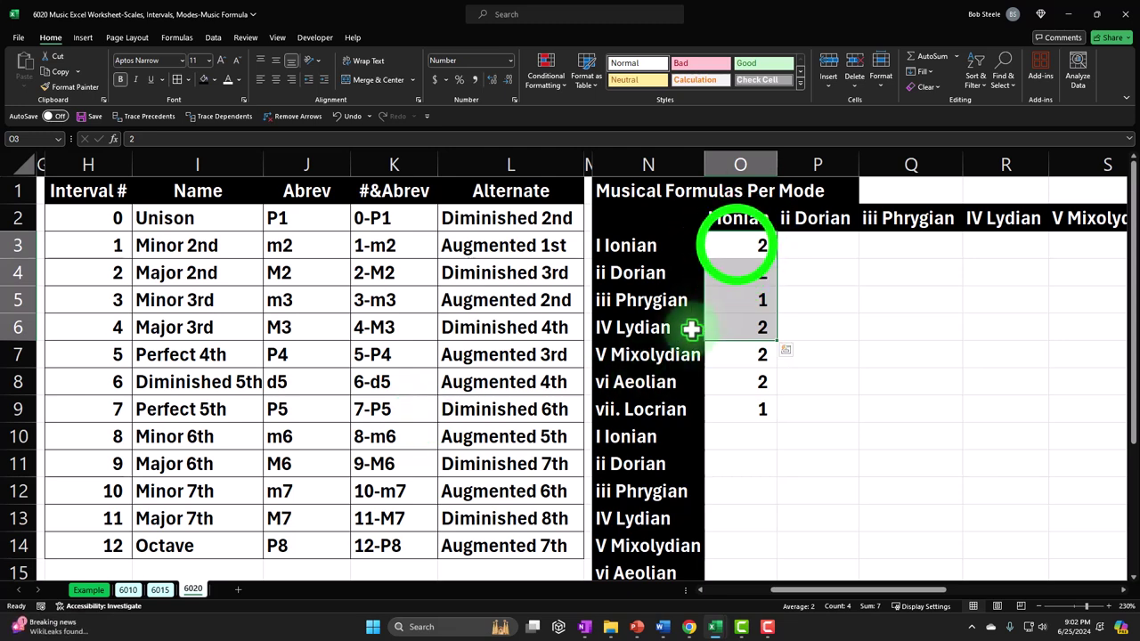
Review the Ionian intervals from O3 to O7 and the mode columns across row 7 as far as column X
click(737, 245)
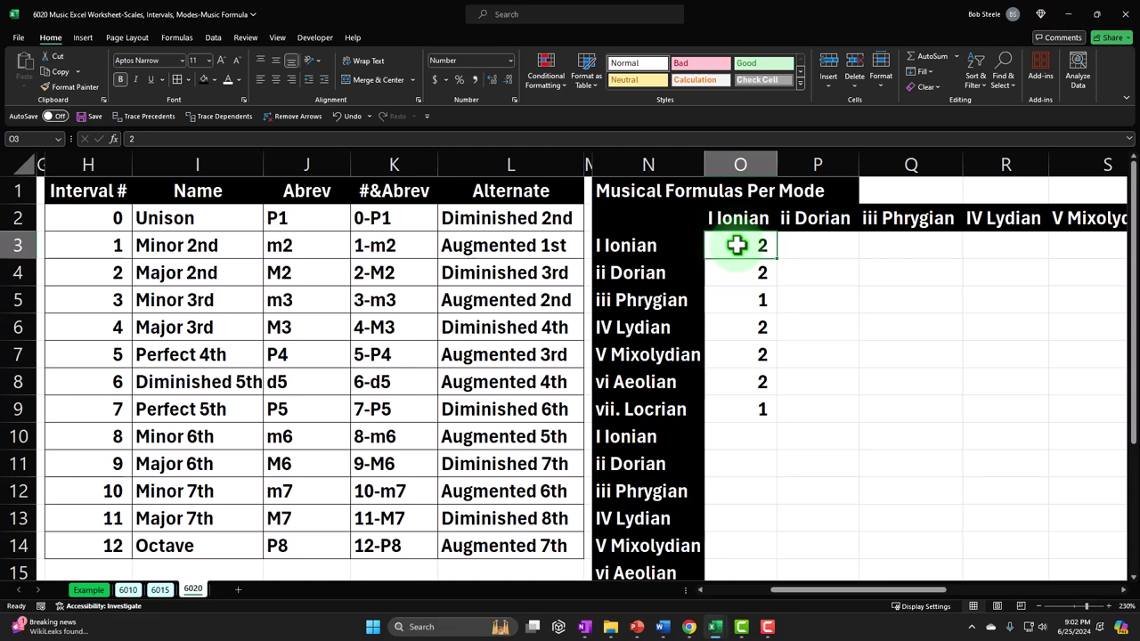
key(Down)
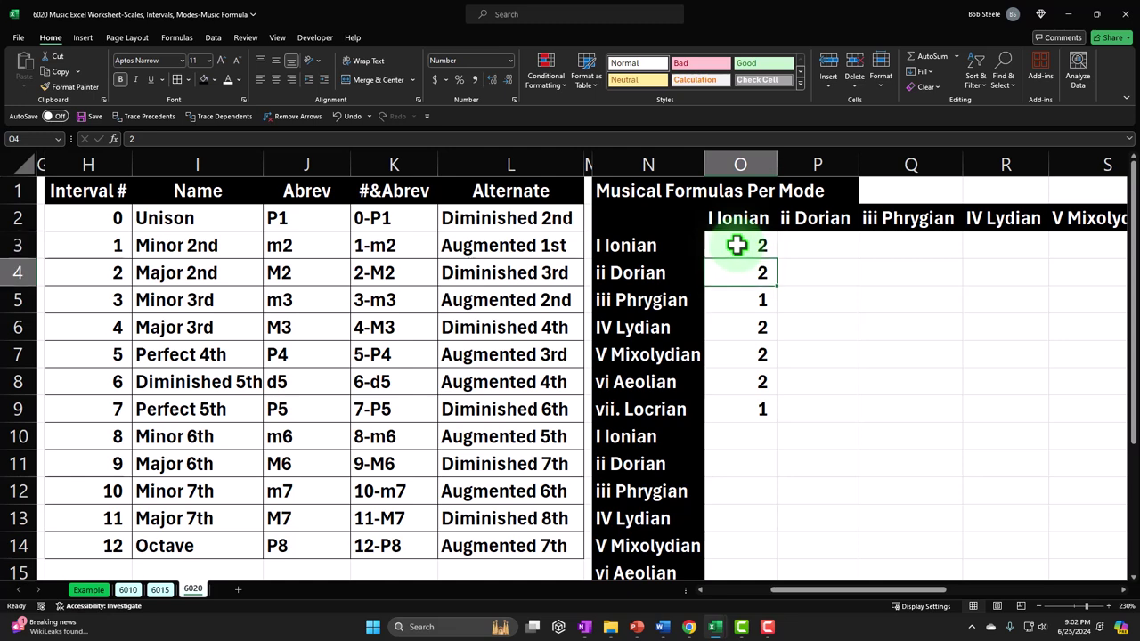
key(Down)
key(Down)
key(Down)
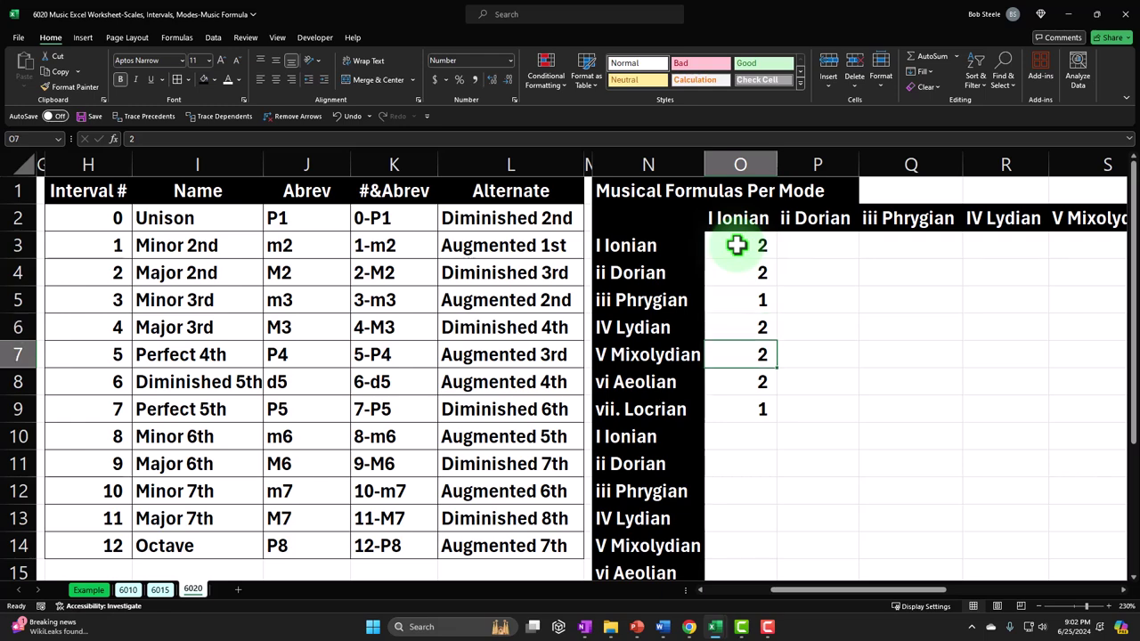
key(Right)
key(Right)
key(Right)
key(Right)
key(Right)
key(Right)
key(Right)
key(Right)
key(Right)
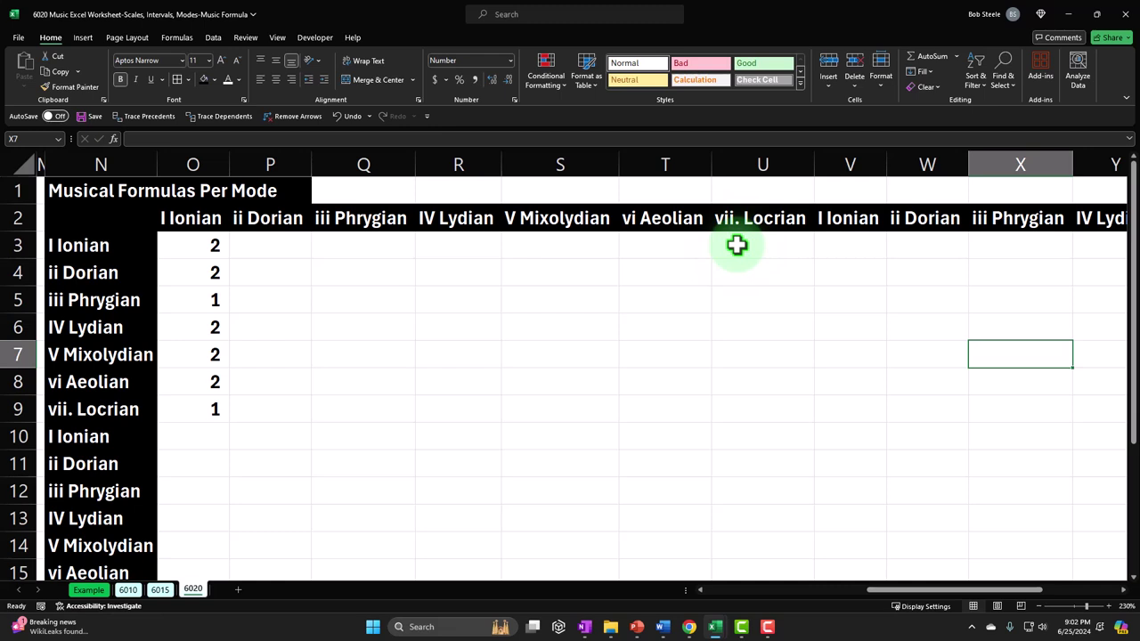
Enter the formula =O3 in O10 so the second octave repeats the first Ionian interval
click(210, 435)
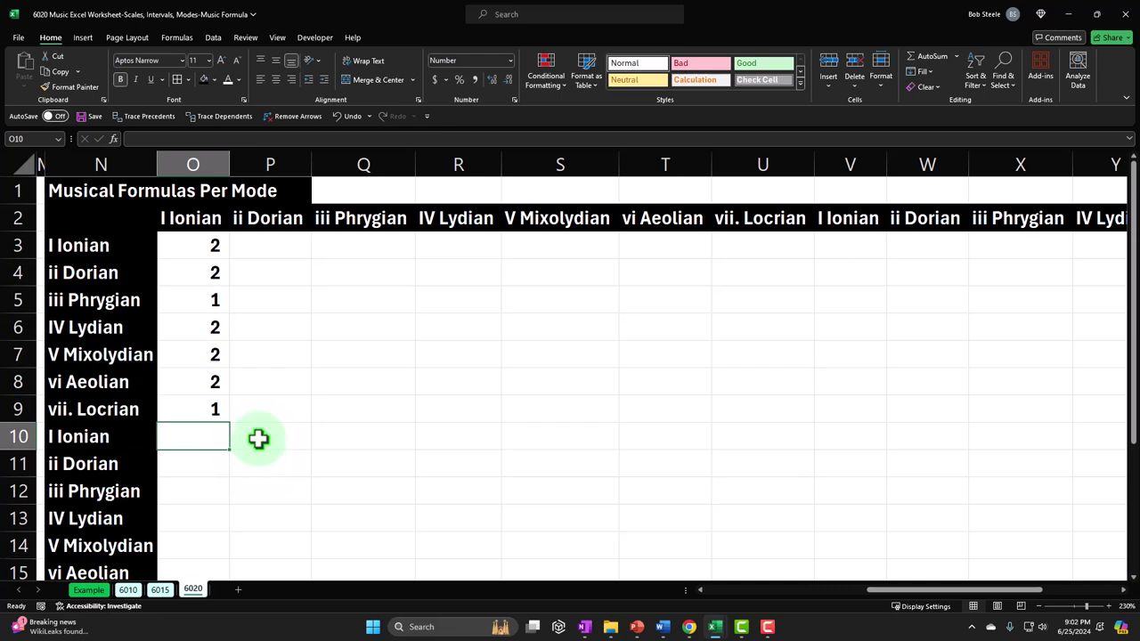
text(=)
key(Up)
key(Up)
key(Up)
key(Up)
key(Up)
key(Up)
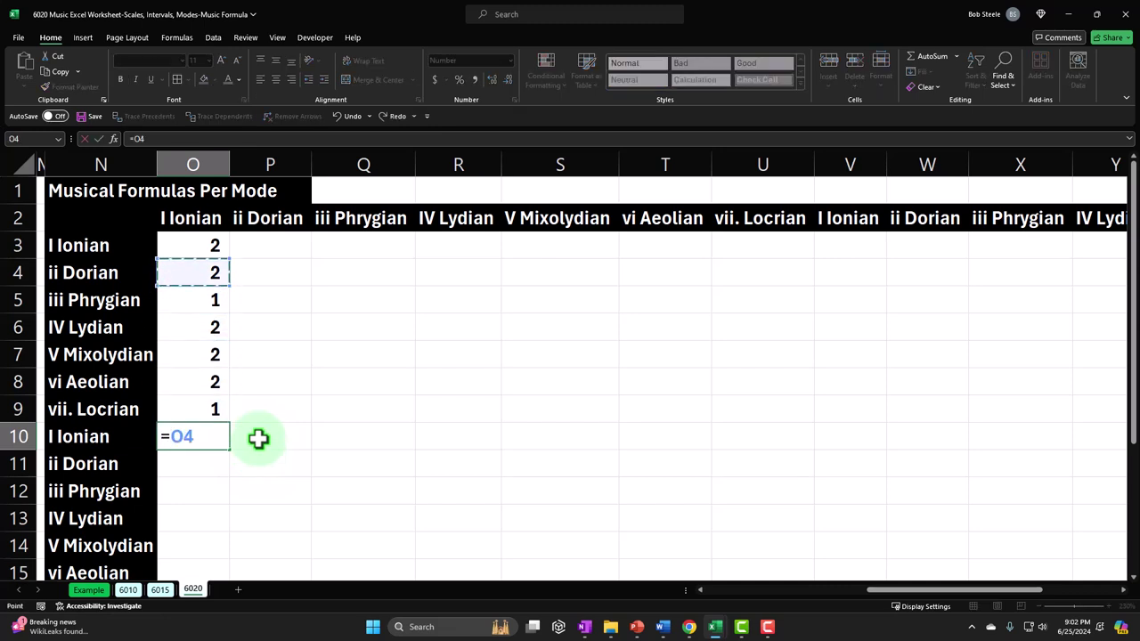
key(Up)
key(Return)
Fill the repeating formula from O10 down through O16
scroll(258, 437, down, 1)
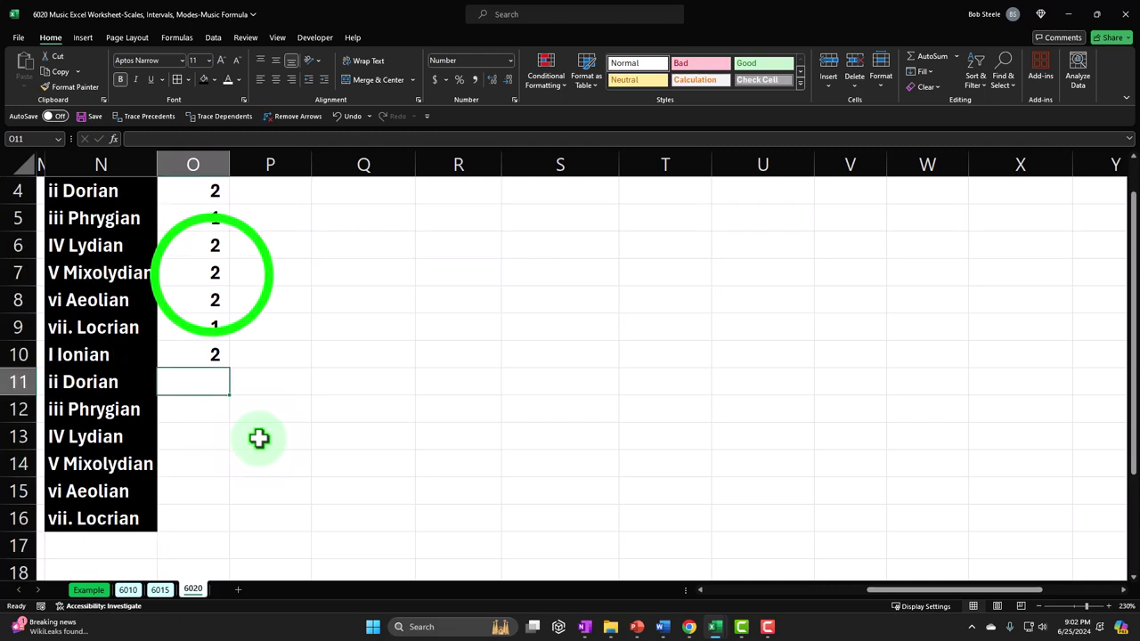
scroll(258, 438, down, 1)
click(211, 274)
drag(231, 286, 279, 442)
scroll(280, 443, up, 2)
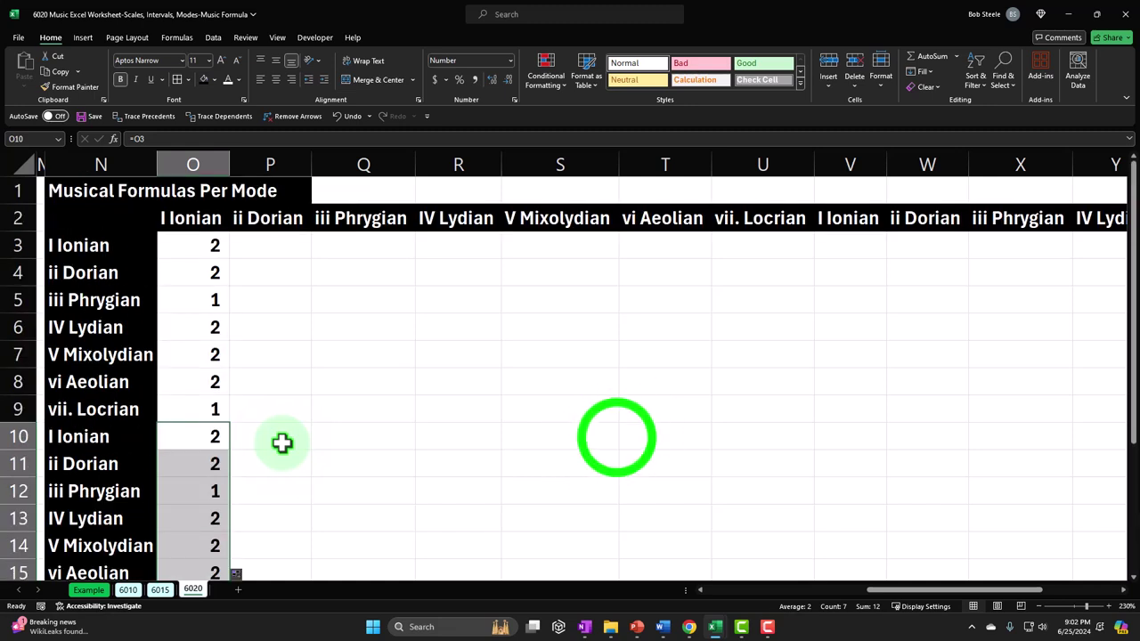
click(606, 438)
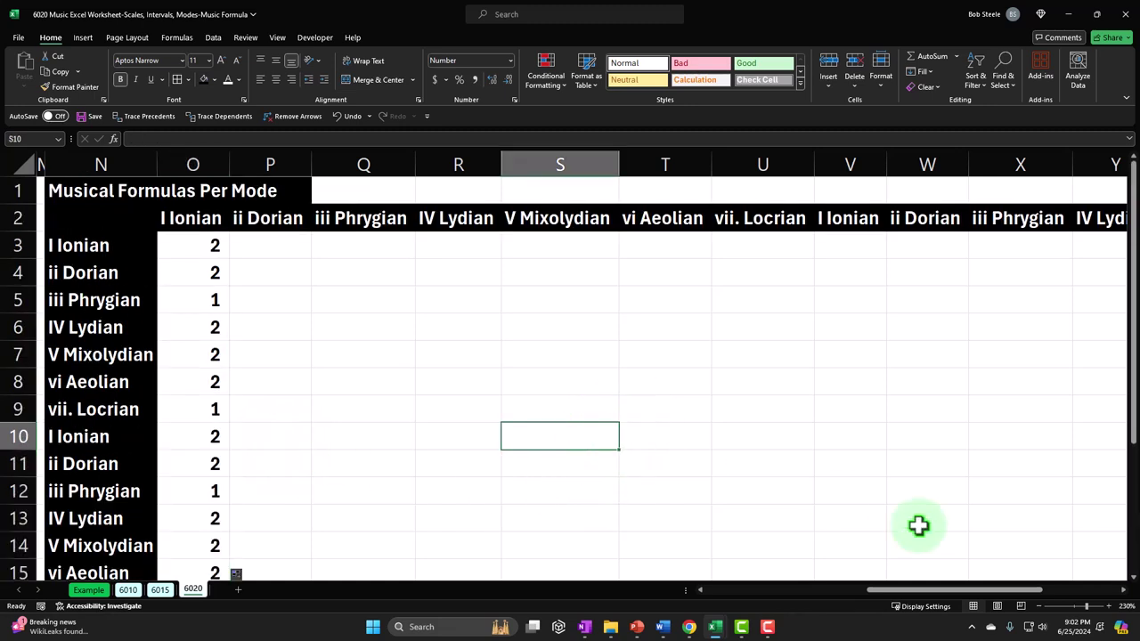
Examine the Ionian column O2:O16 and the corresponding Ionian row across the mode headers from column N to X
click(1039, 605)
click(1042, 506)
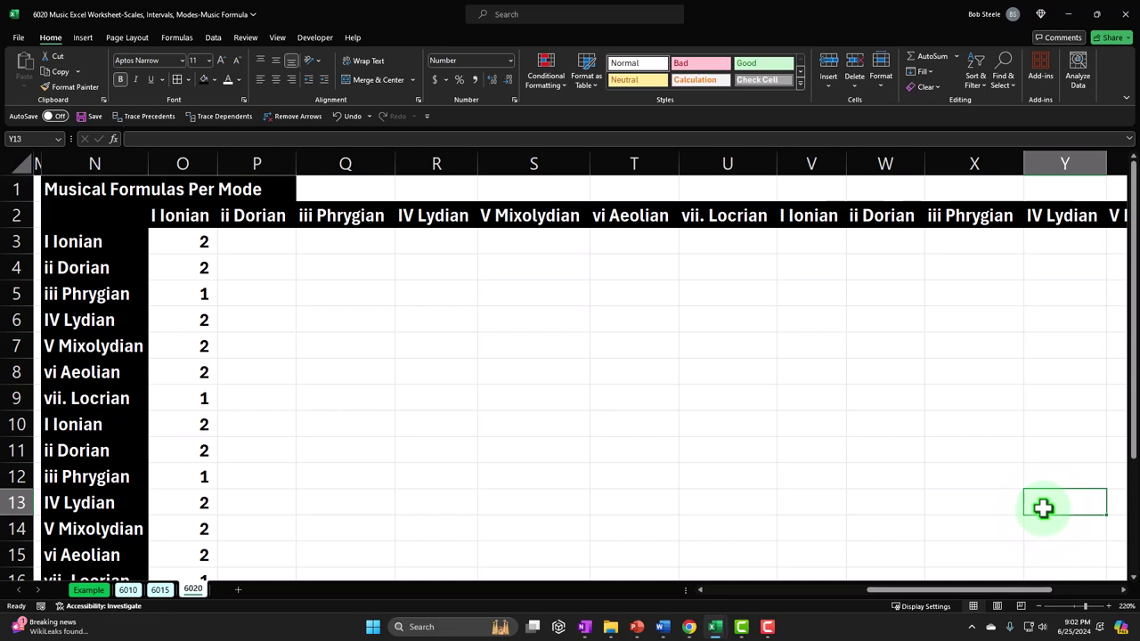
click(1039, 606)
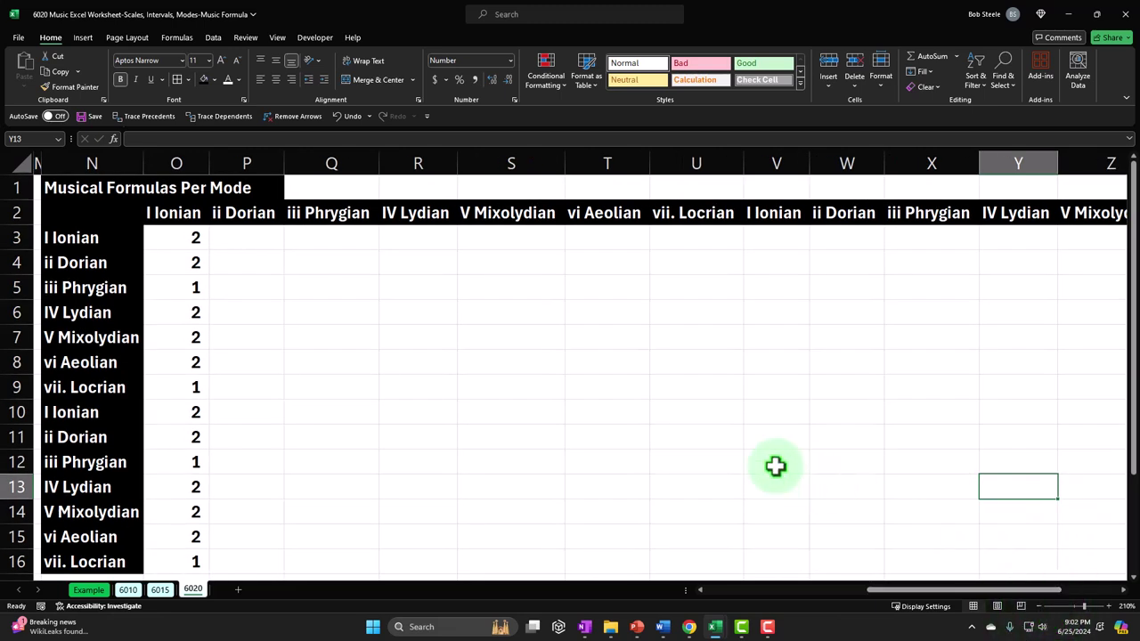
click(258, 247)
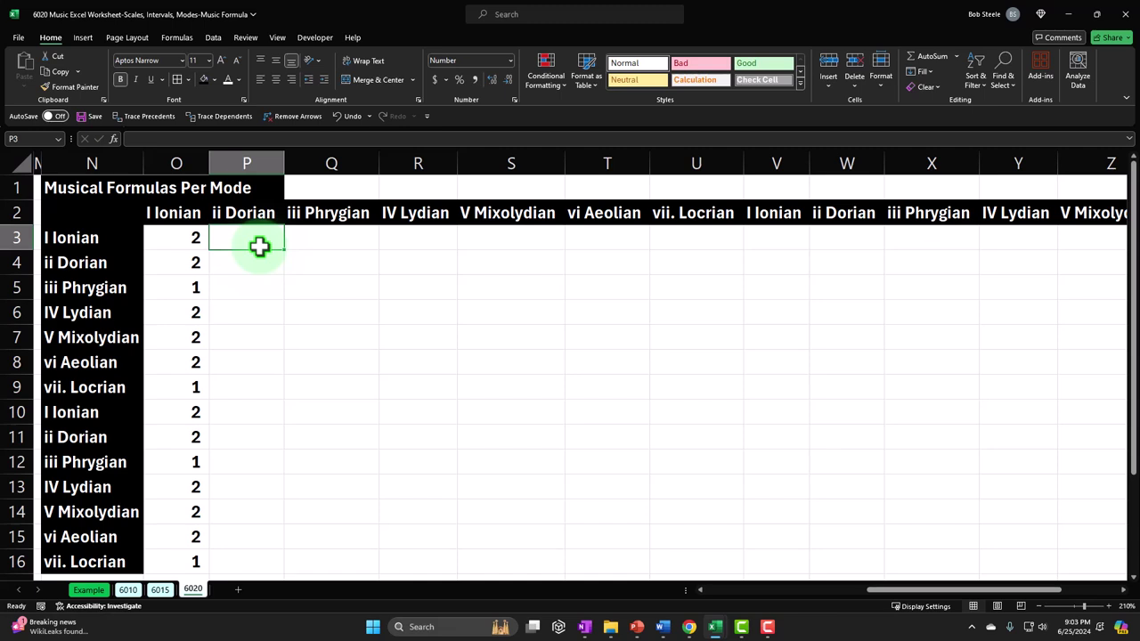
drag(149, 237, 175, 542)
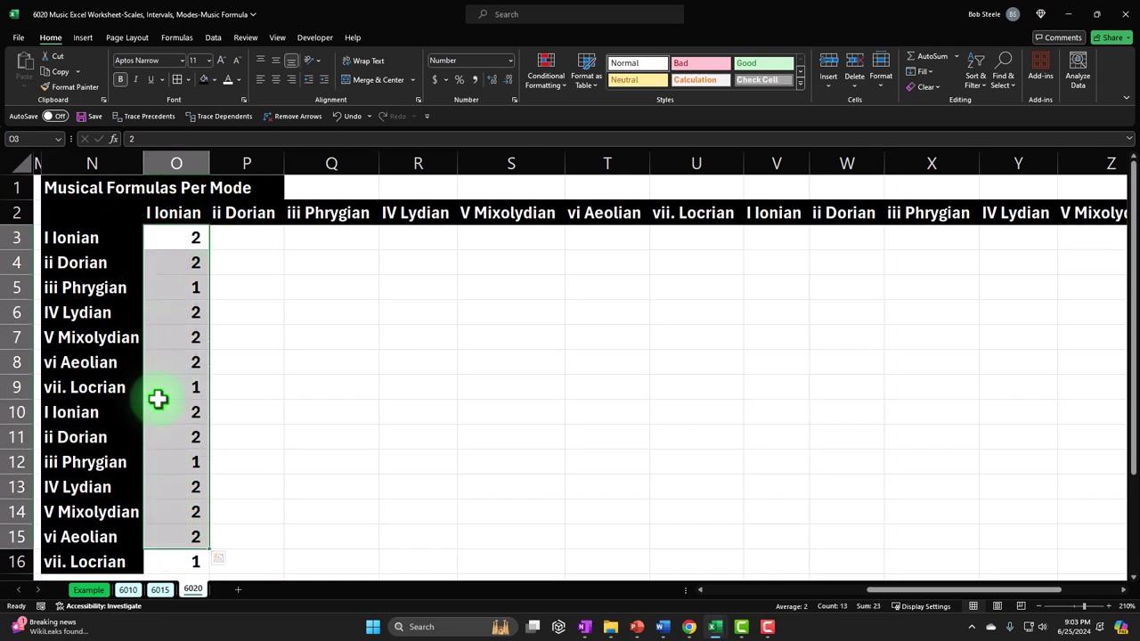
drag(169, 212, 170, 557)
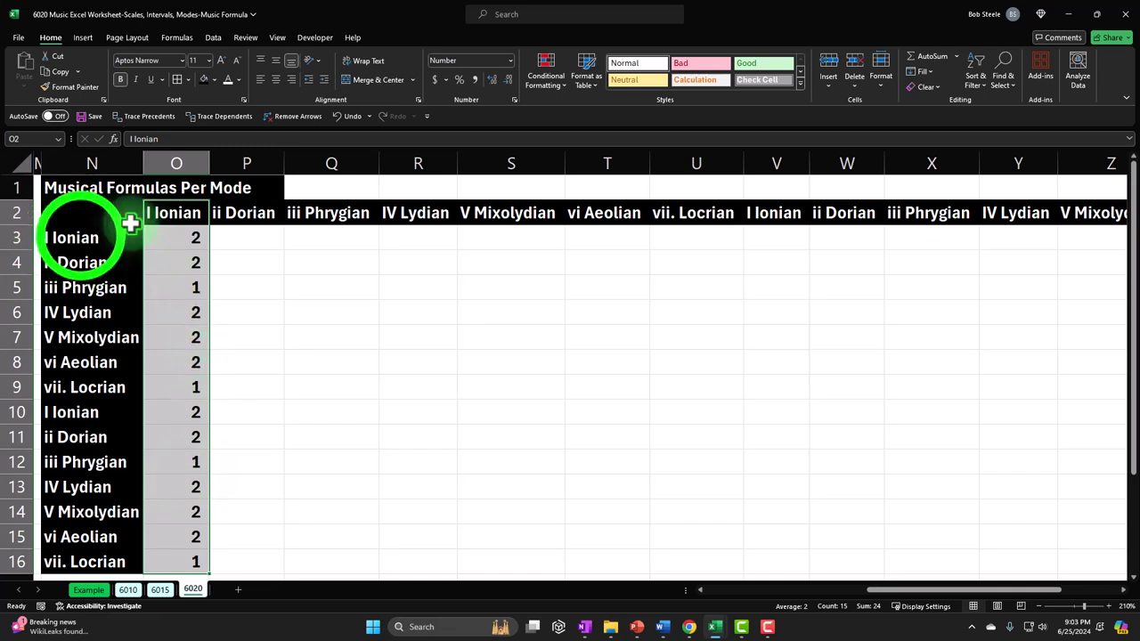
click(98, 237)
drag(103, 237, 921, 222)
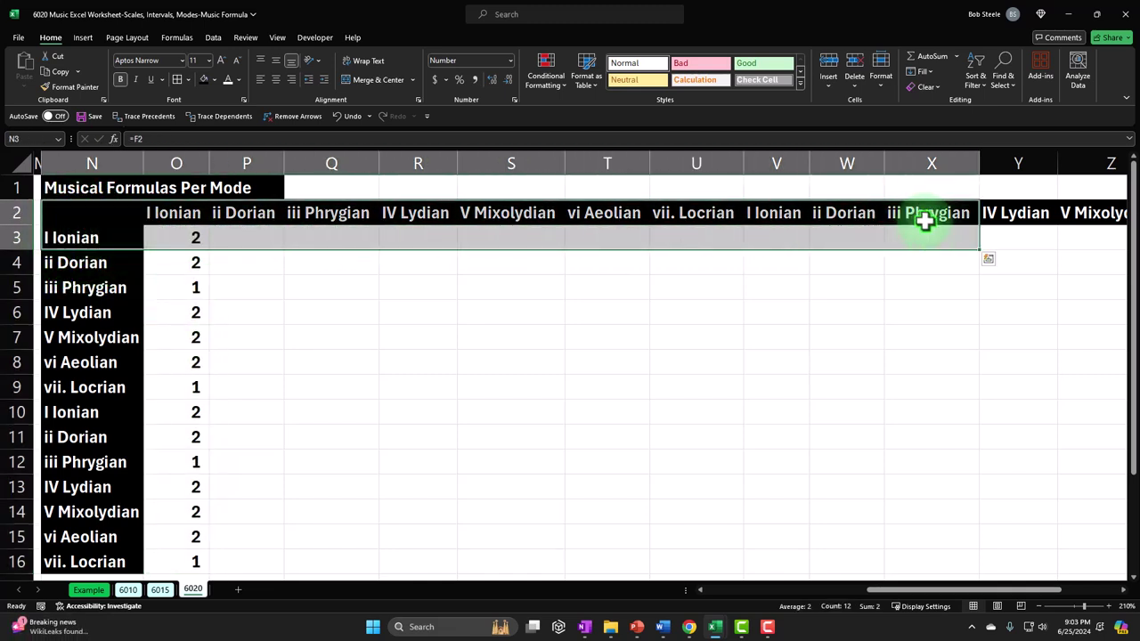
Enter the rest of the Ionian row's interval formula, 2, 1, 2, 2, 2, 1, across cells P3:U3
click(243, 237)
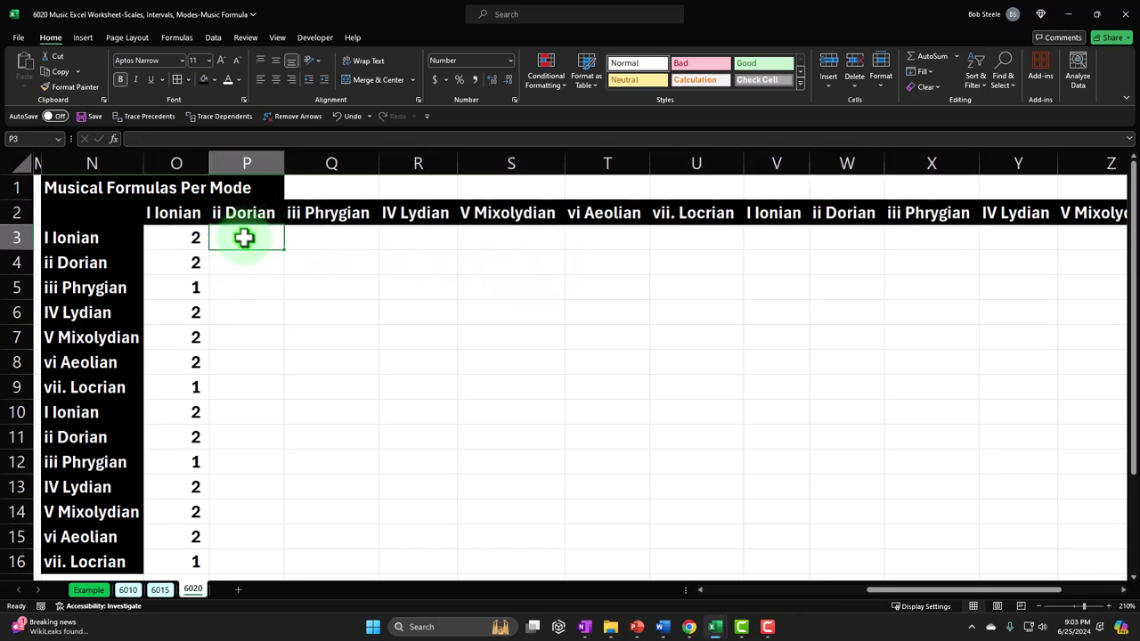
text(2)
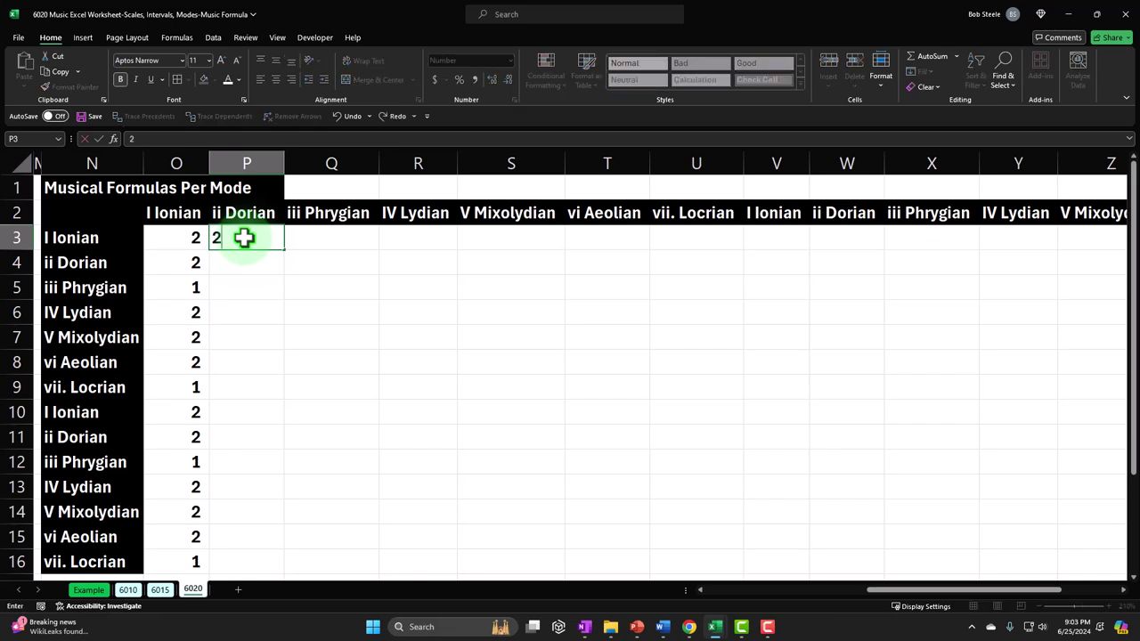
key(Tab)
text(1)
key(Tab)
text(2)
key(Tab)
text(2)
key(Tab)
text(2)
key(Tab)
text(1)
key(Tab)
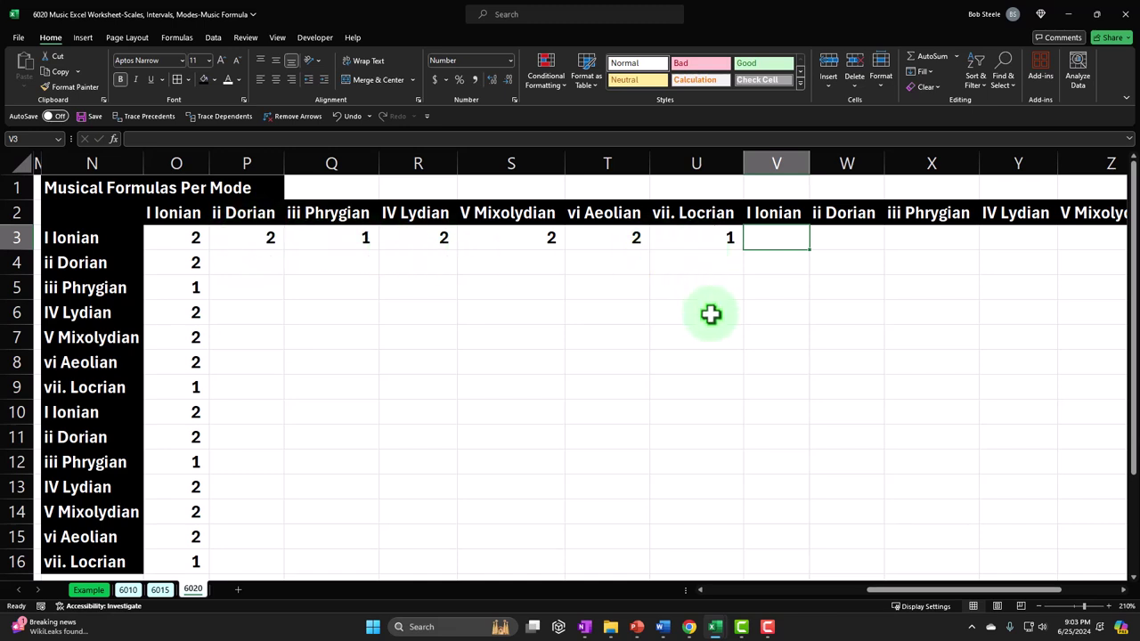
Compare the Ionian intervals down column O with the matching intervals across row 3 through U3
click(191, 260)
key(Down)
key(Down)
key(Down)
key(Down)
key(Down)
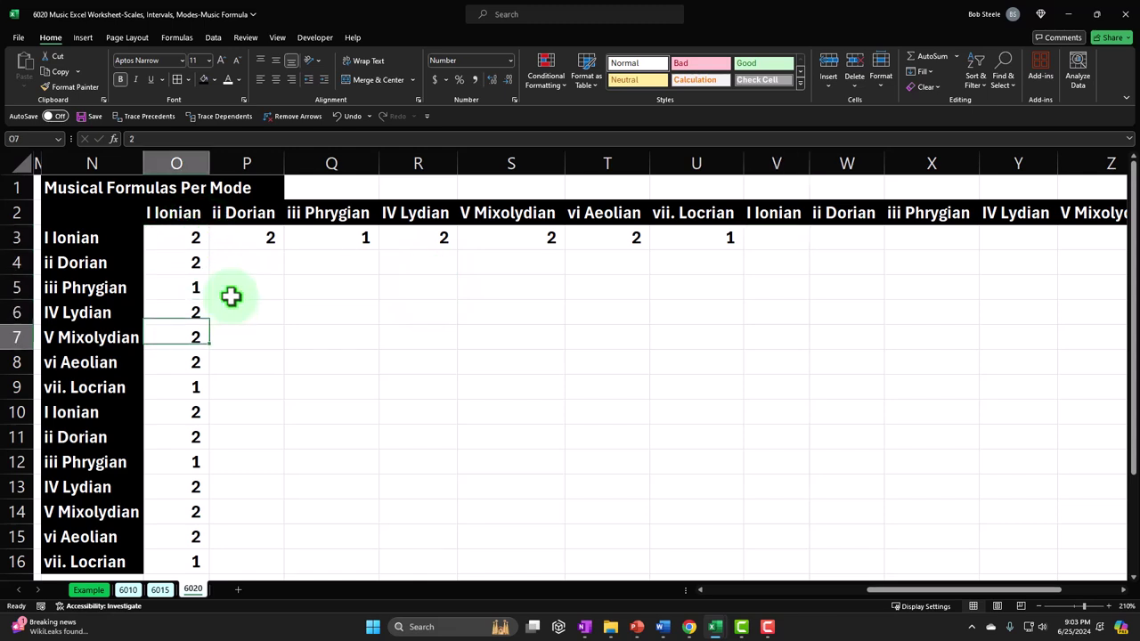
key(Up)
key(Up)
key(Up)
key(Up)
key(Up)
key(Up)
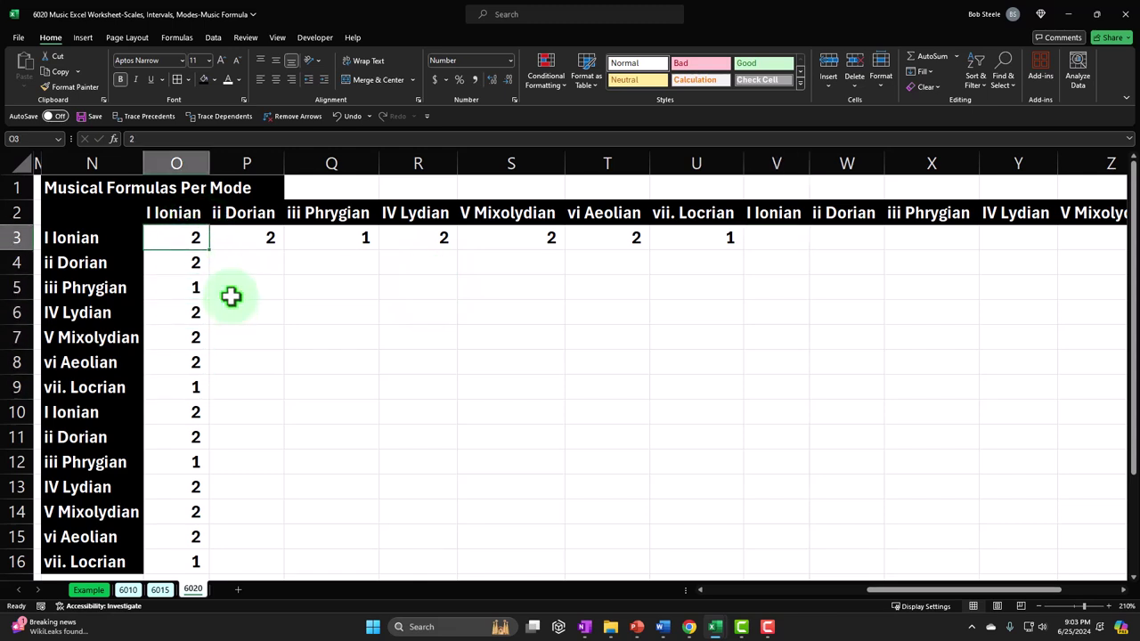
key(Right)
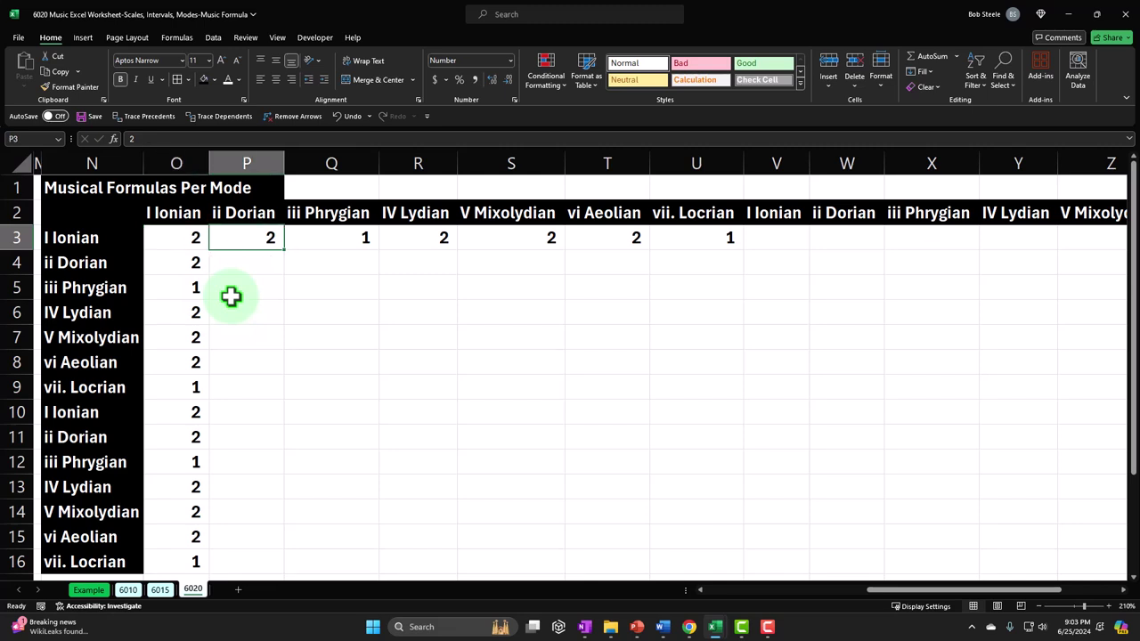
key(Right)
key(Right)
key(Right)
key(Right)
key(Right)
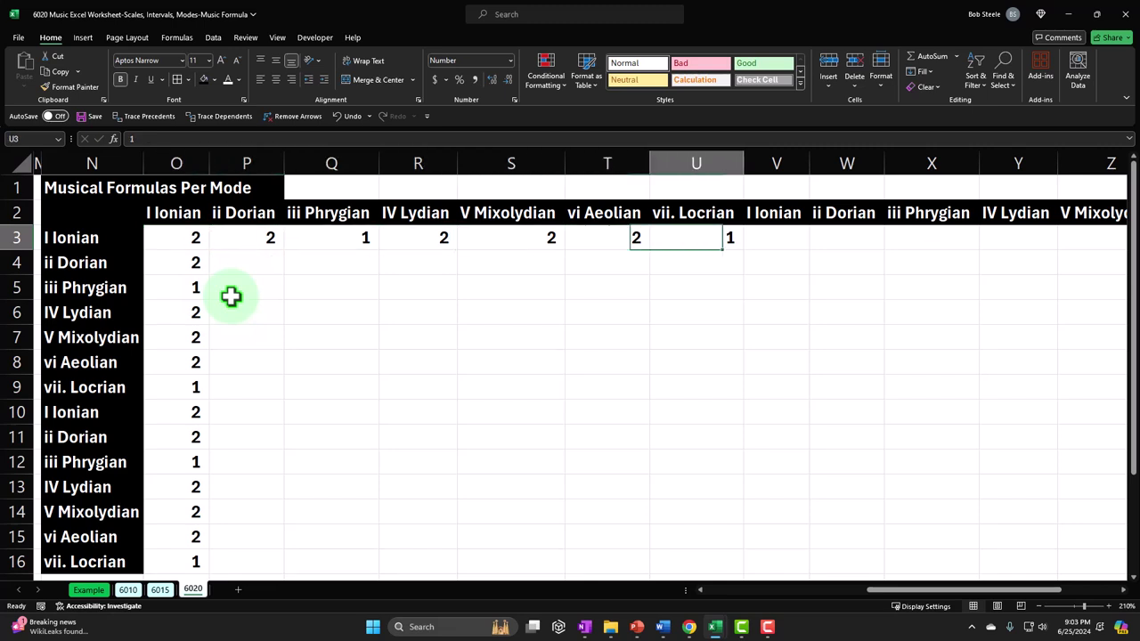
Enter the formula =O3 in V3 and fill it across through AB3 to repeat the Ionian row for the second octave
key(Right)
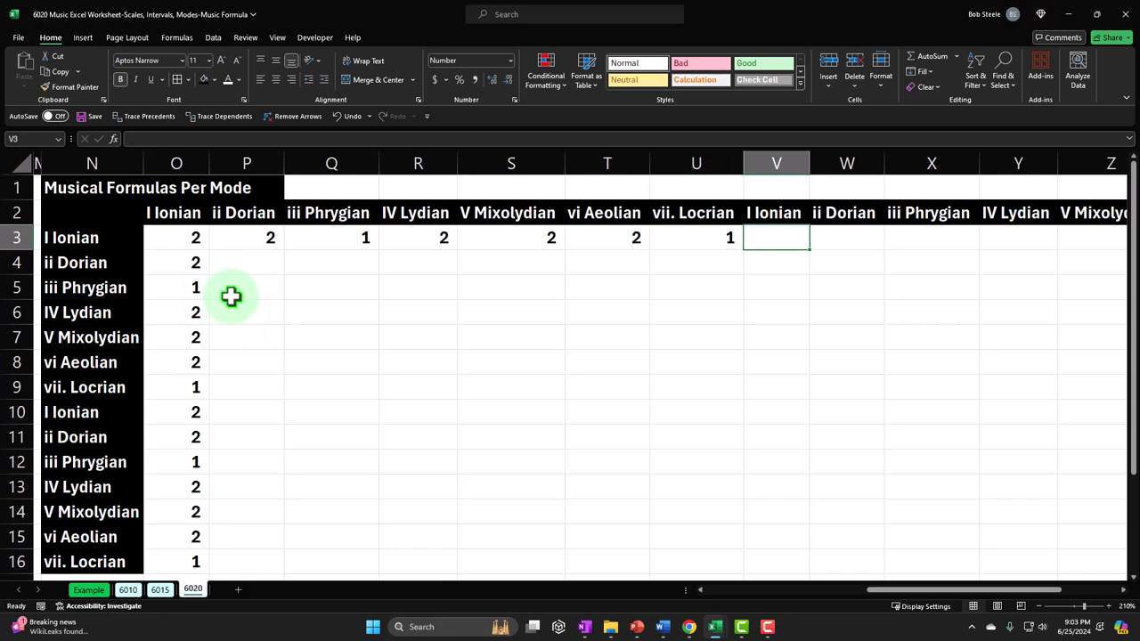
text(=)
key(Left)
key(Left)
key(Left)
key(Left)
key(Left)
key(Left)
key(Left)
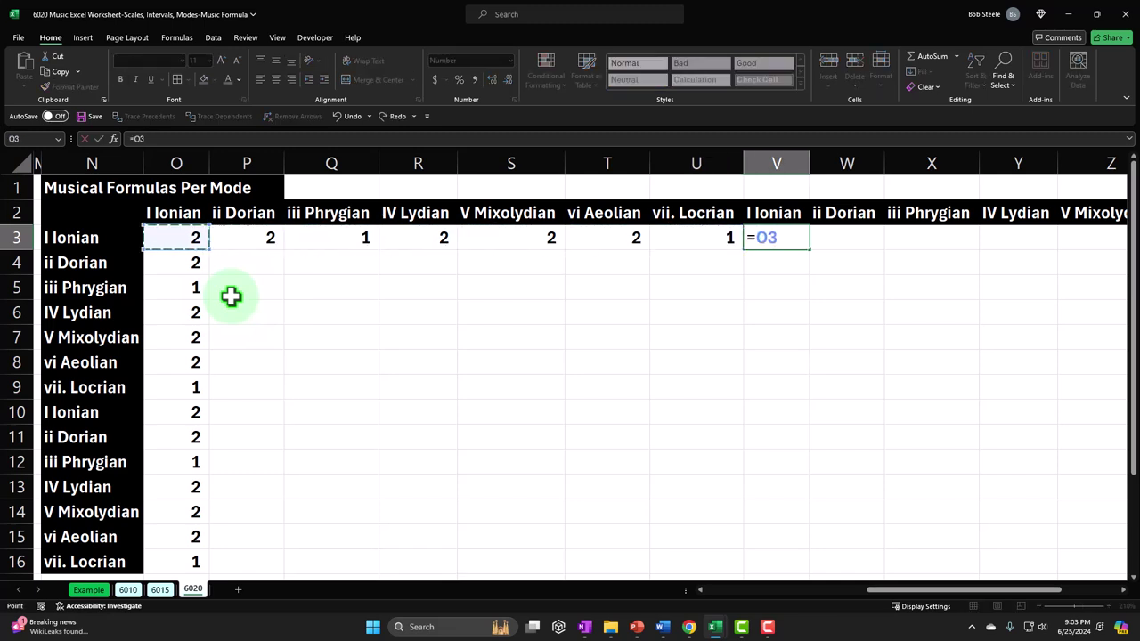
key(Return)
click(753, 237)
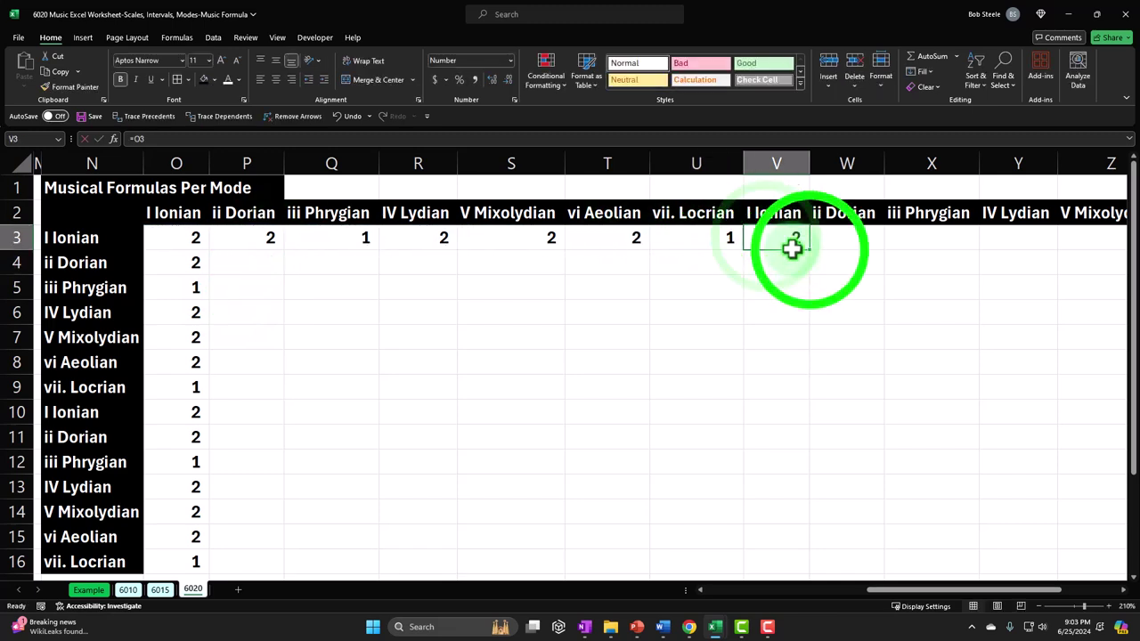
drag(809, 249, 989, 242)
Review the repeated Ionian row by going back across row 3 to the first ii Dorian column
key(Left)
key(Left)
key(Left)
key(Left)
key(Left)
key(Left)
key(Left)
key(Left)
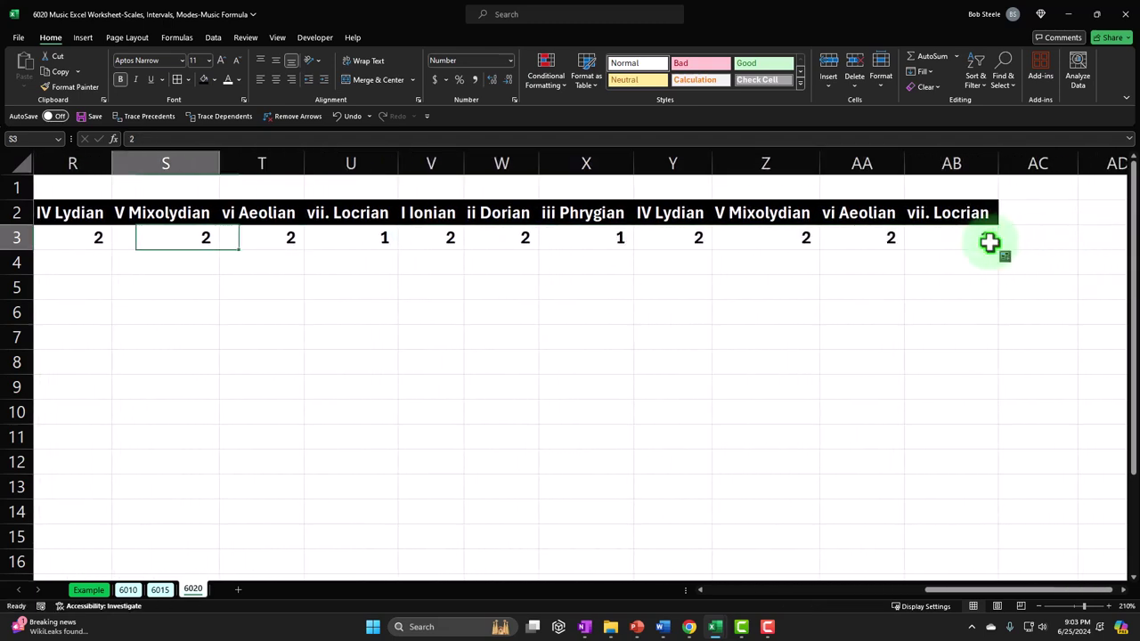
key(Left)
key(Right)
key(Right)
key(Right)
key(Right)
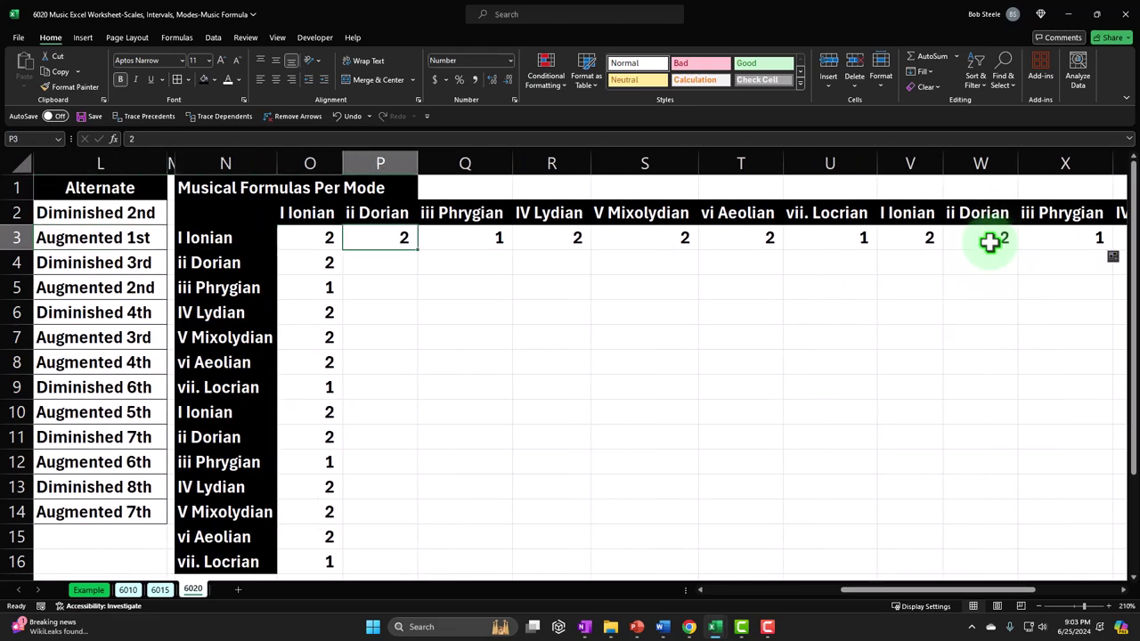
Try the formula =O4 in P4 and fill it down the ii Dorian column through P16
key(Down)
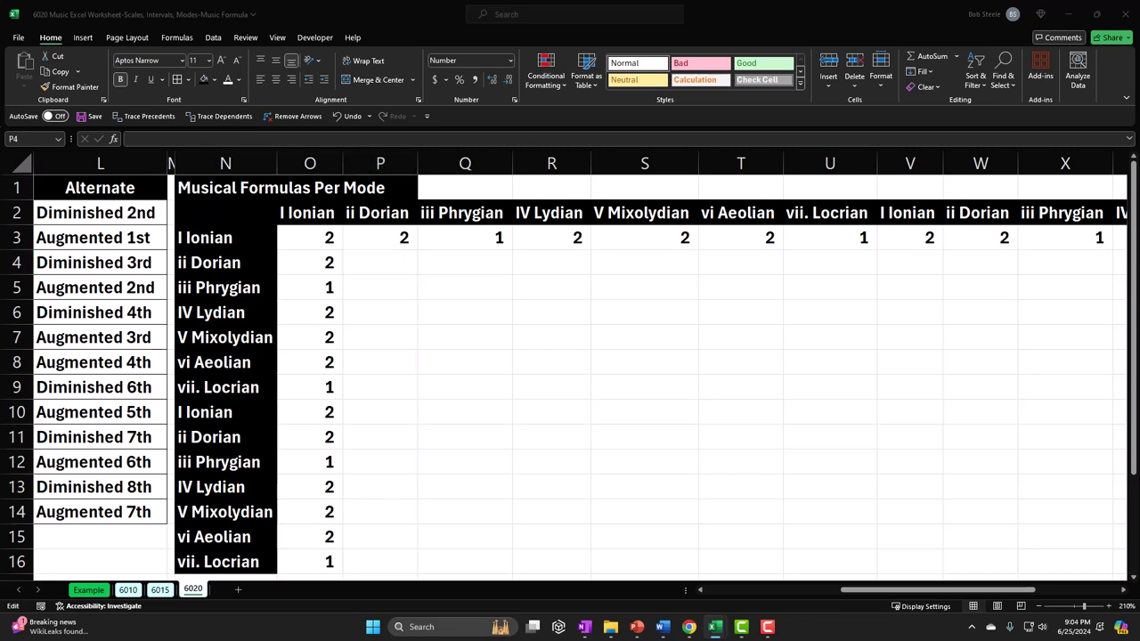
click(406, 265)
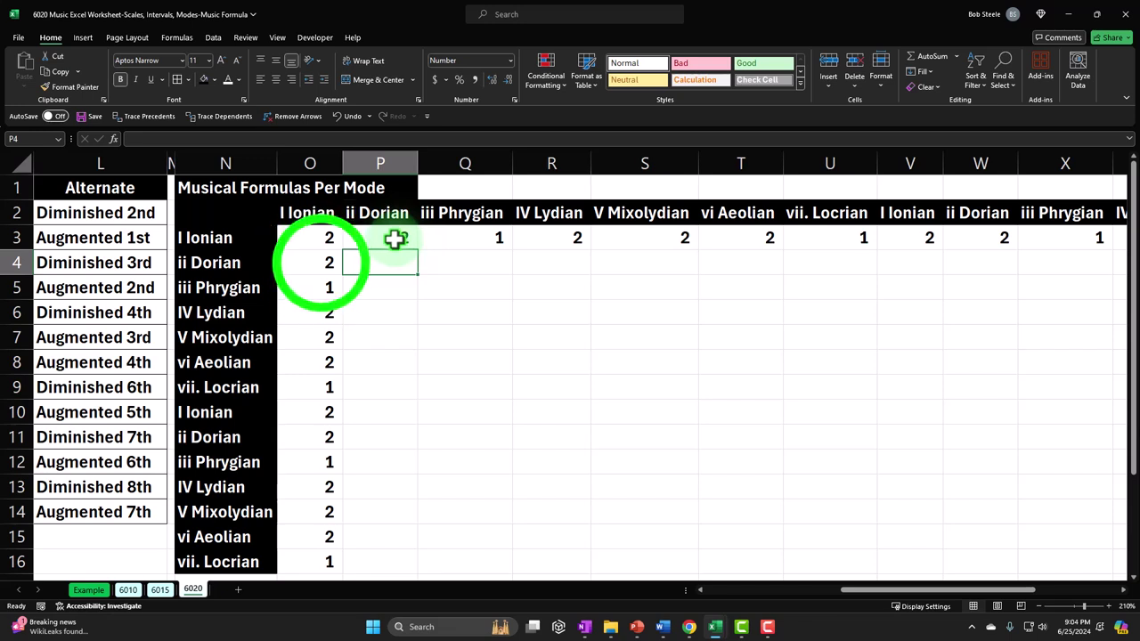
click(320, 262)
click(380, 259)
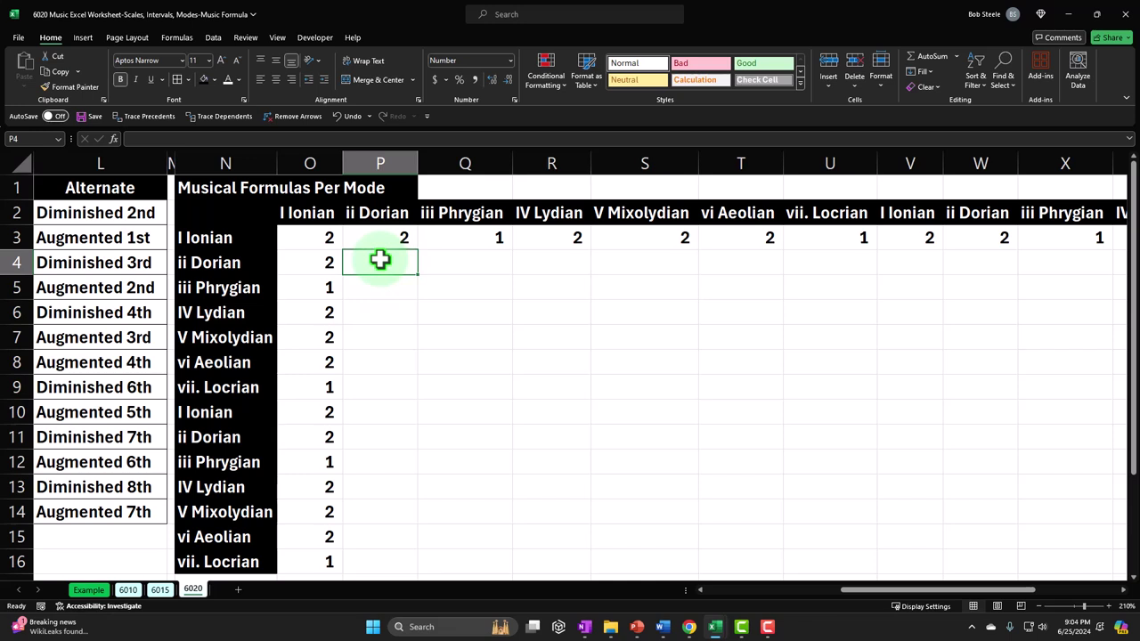
text(=)
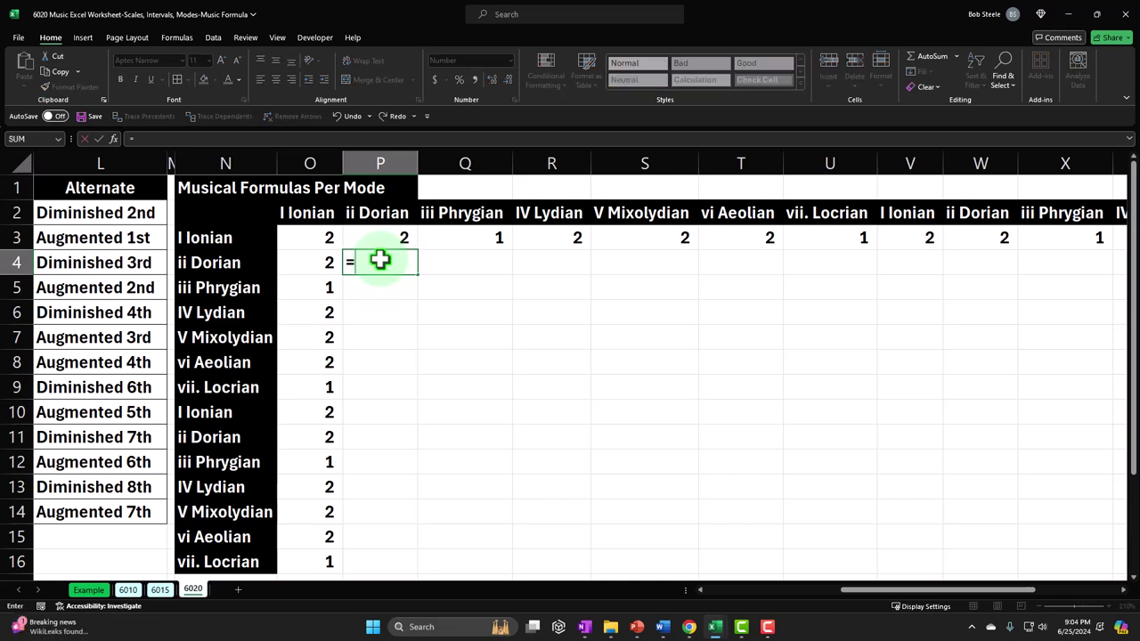
key(Left)
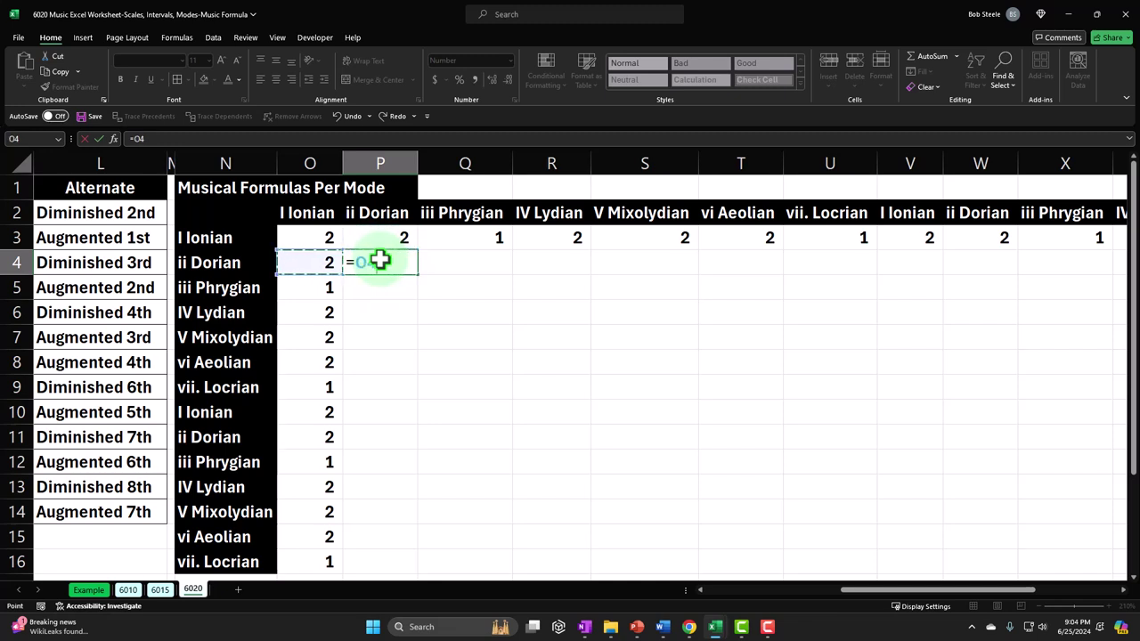
key(Return)
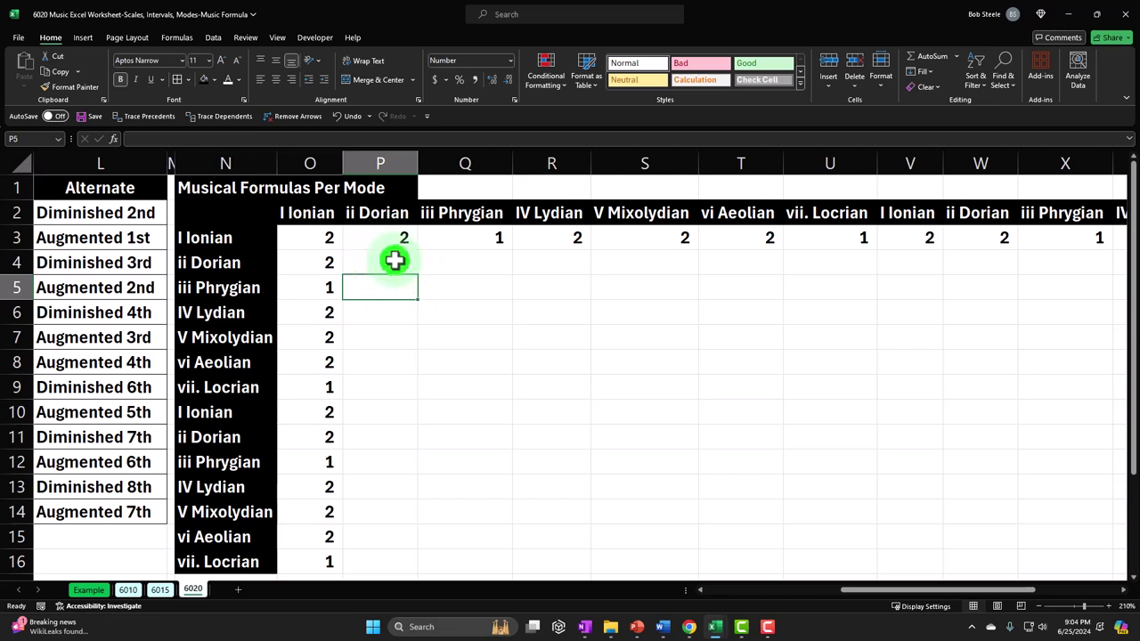
click(399, 264)
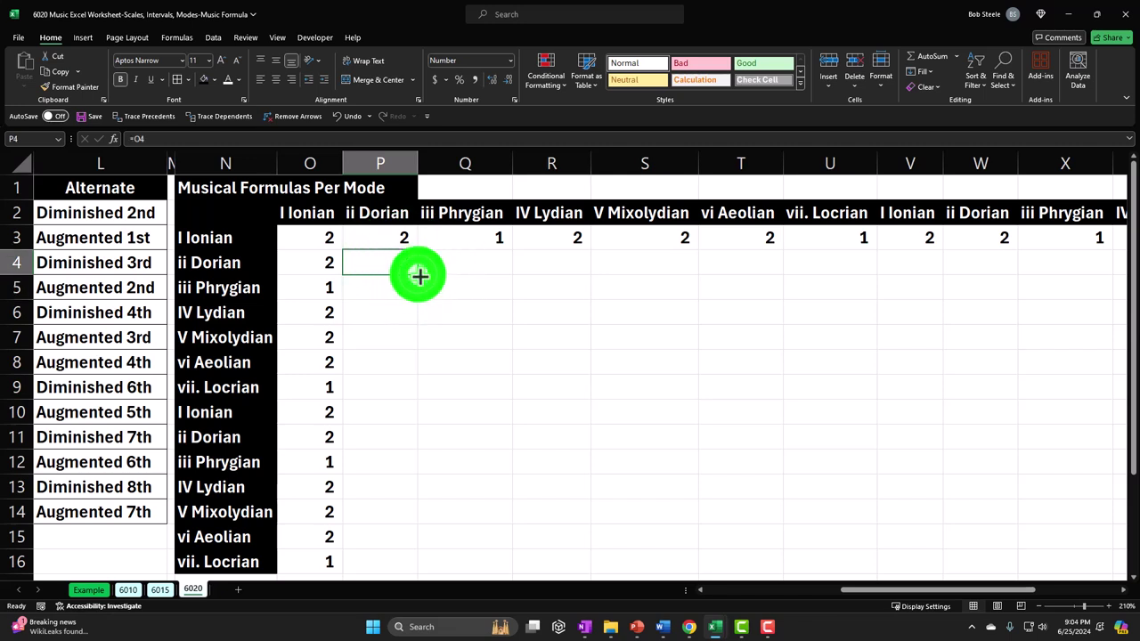
double_click(418, 276)
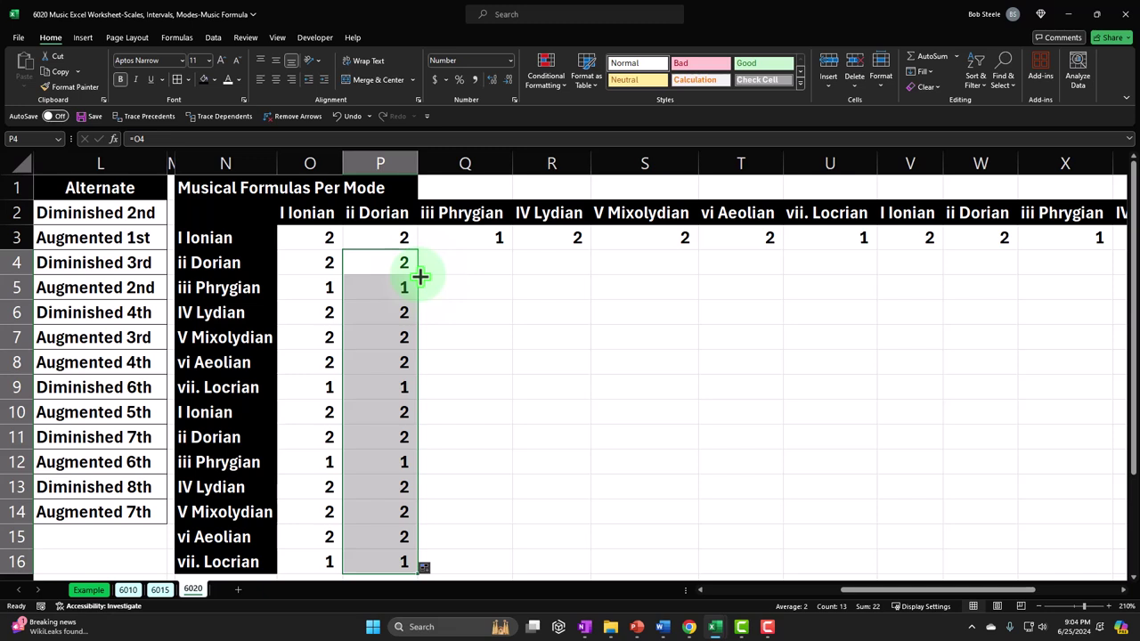
click(419, 277)
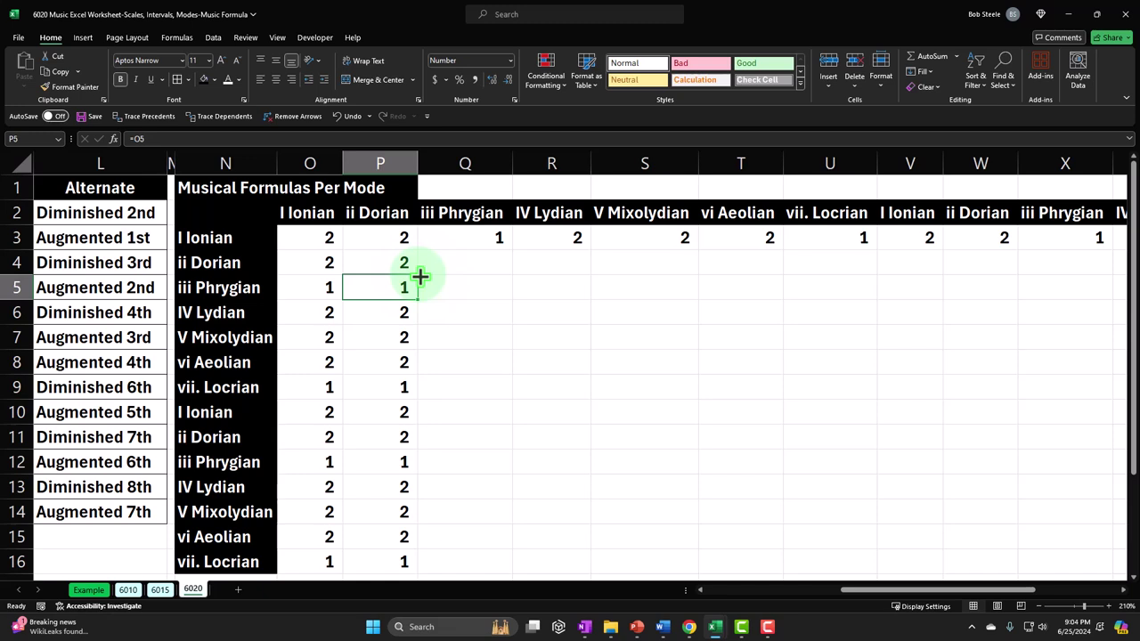
Undo the fill down the ii Dorian column and clear cell P4
click(348, 117)
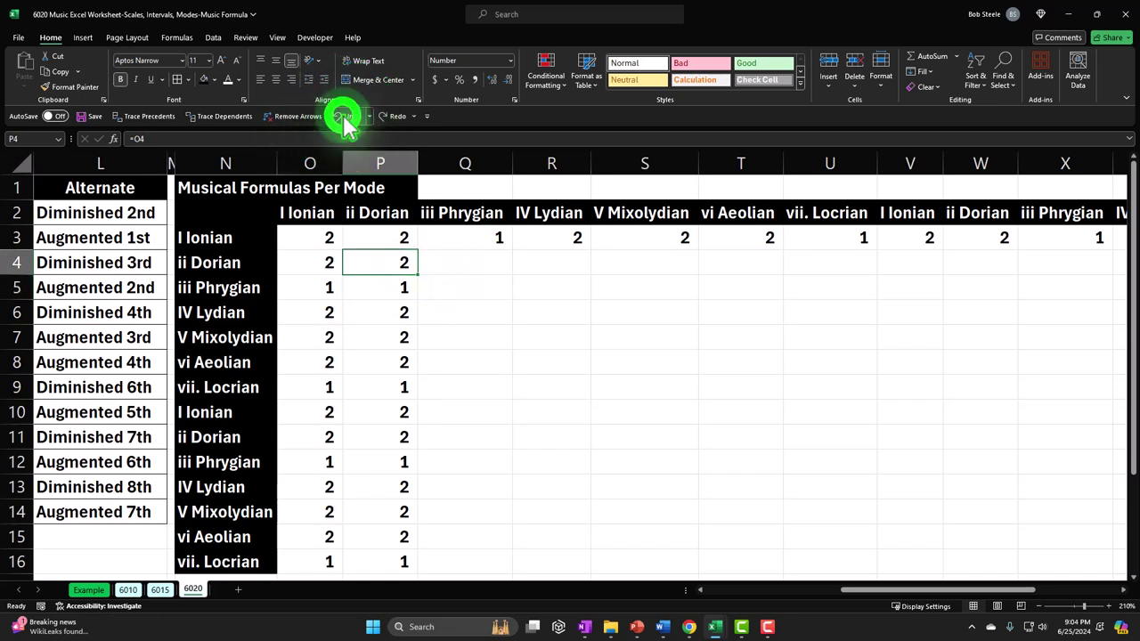
click(354, 117)
click(390, 256)
key(Delete)
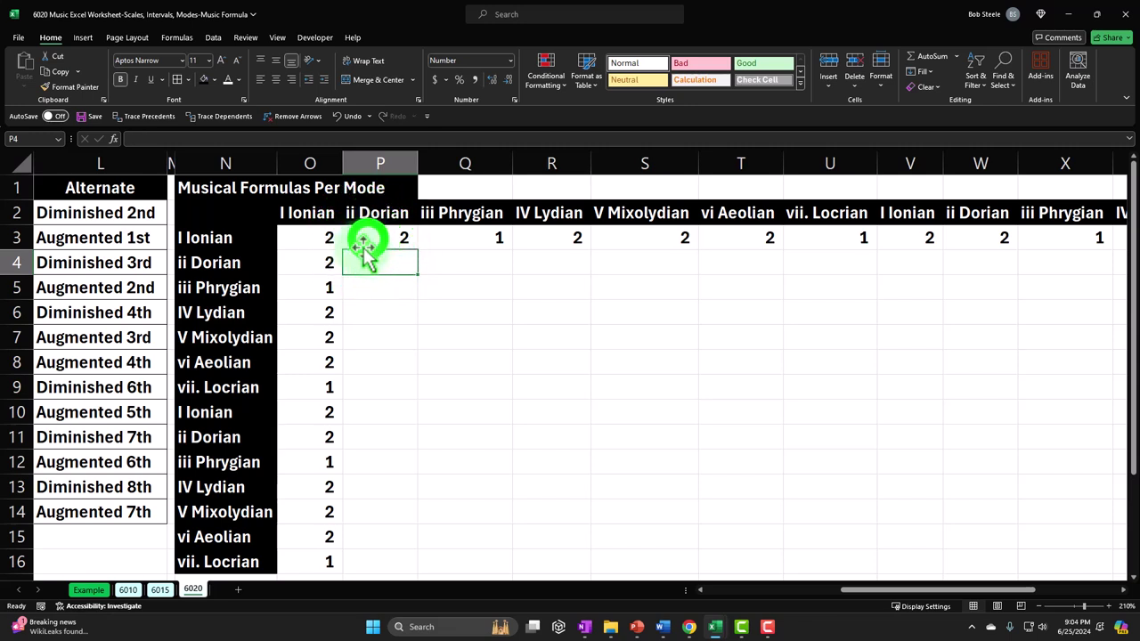
Enter the formula =O5 in P4 and fill it down the ii Dorian column through P16
click(368, 238)
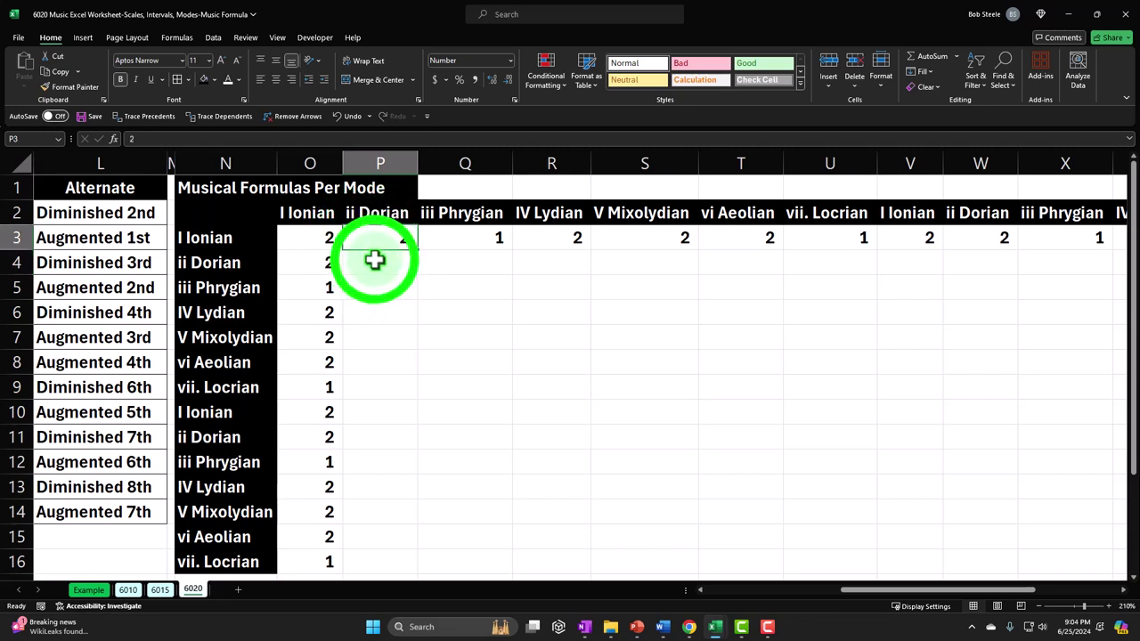
click(374, 259)
text(=)
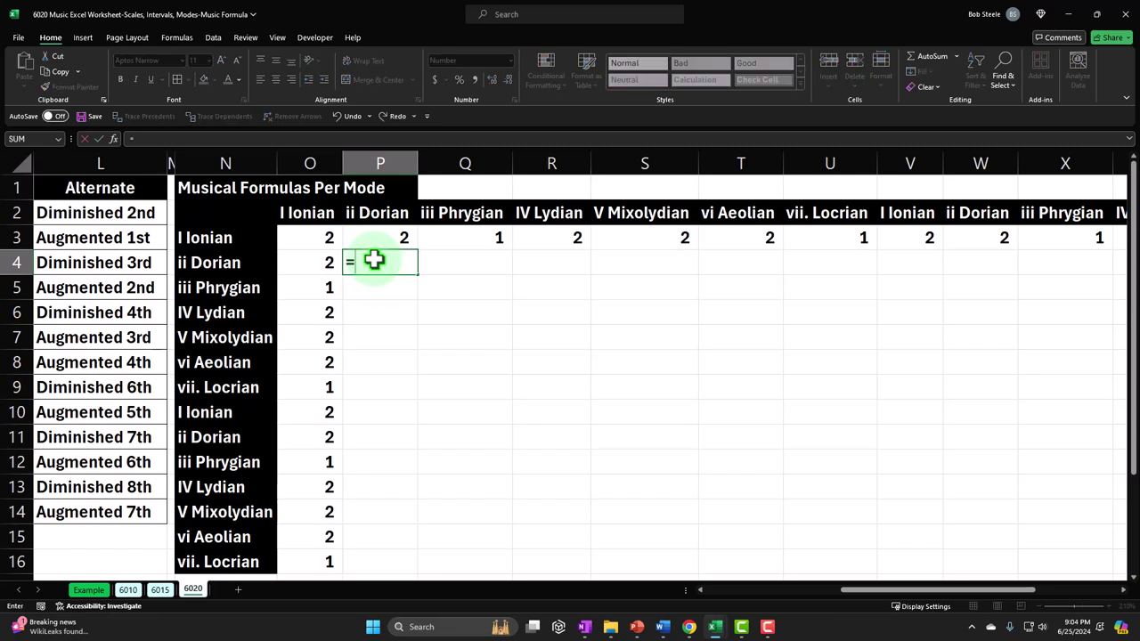
key(Left)
key(Down)
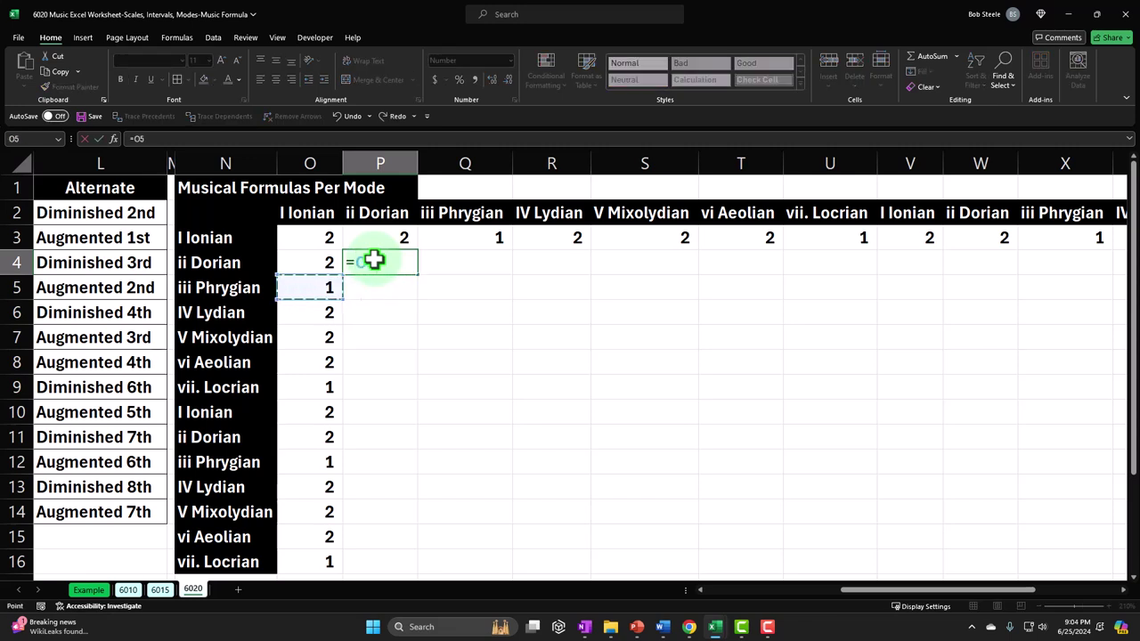
key(Return)
click(373, 259)
double_click(417, 275)
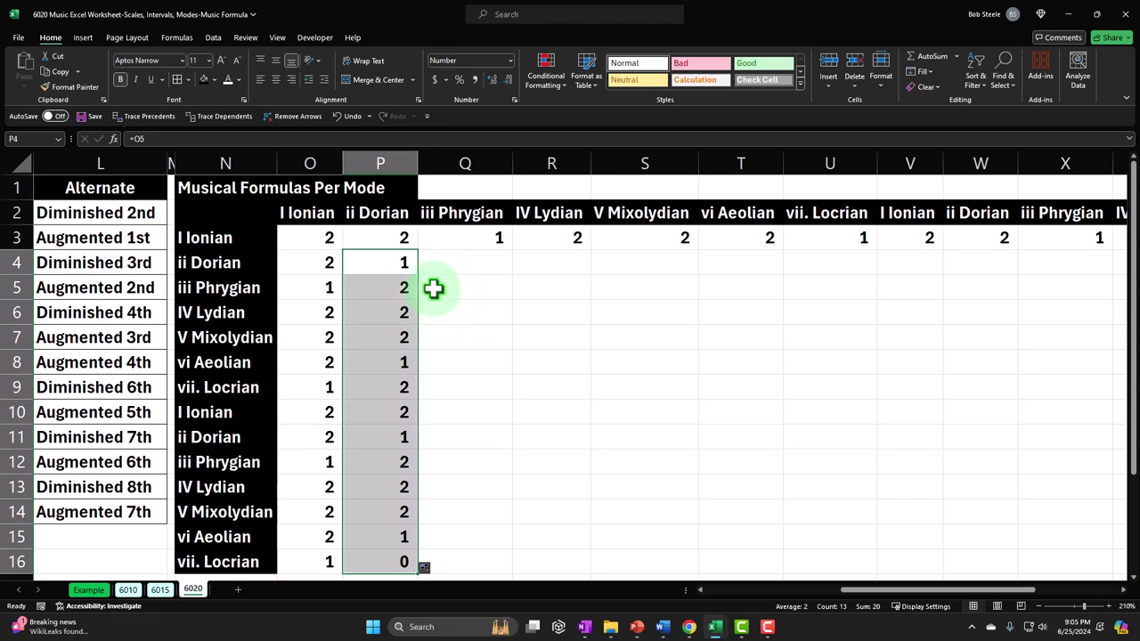
Replace the typed interval in P3 with the formula =O4
double_click(394, 239)
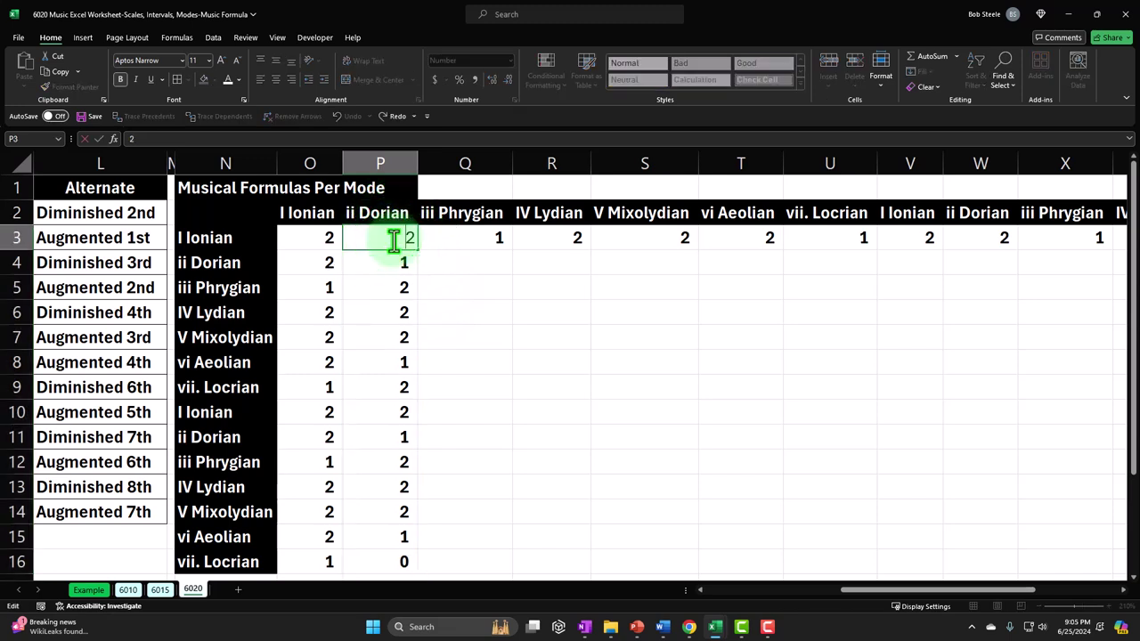
key(Escape)
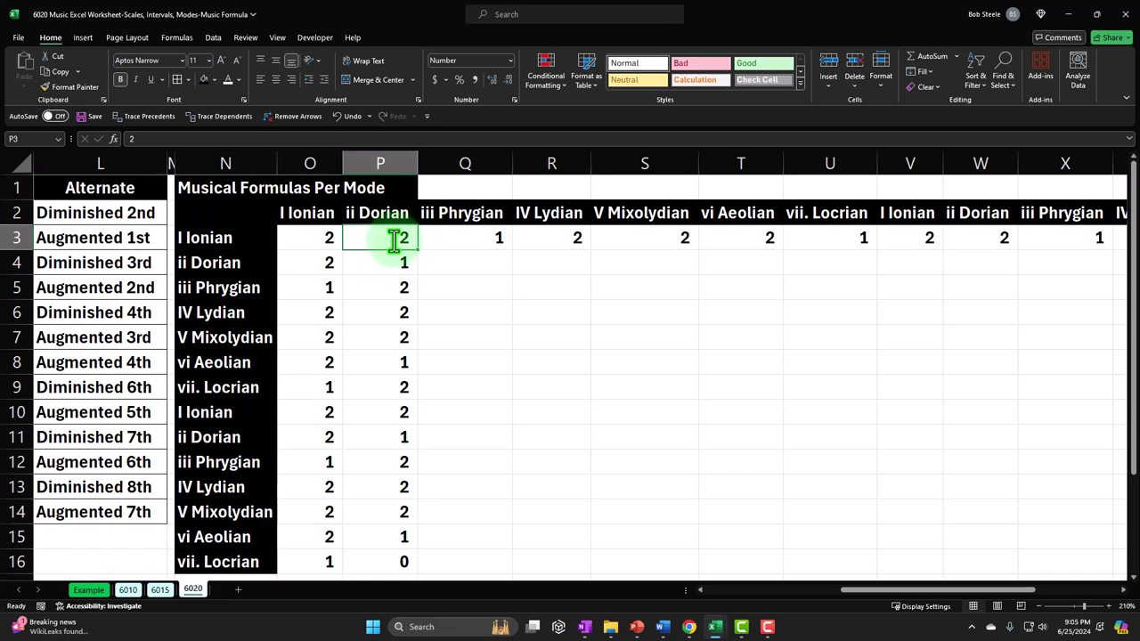
text(=)
key(Down)
key(Left)
key(Tab)
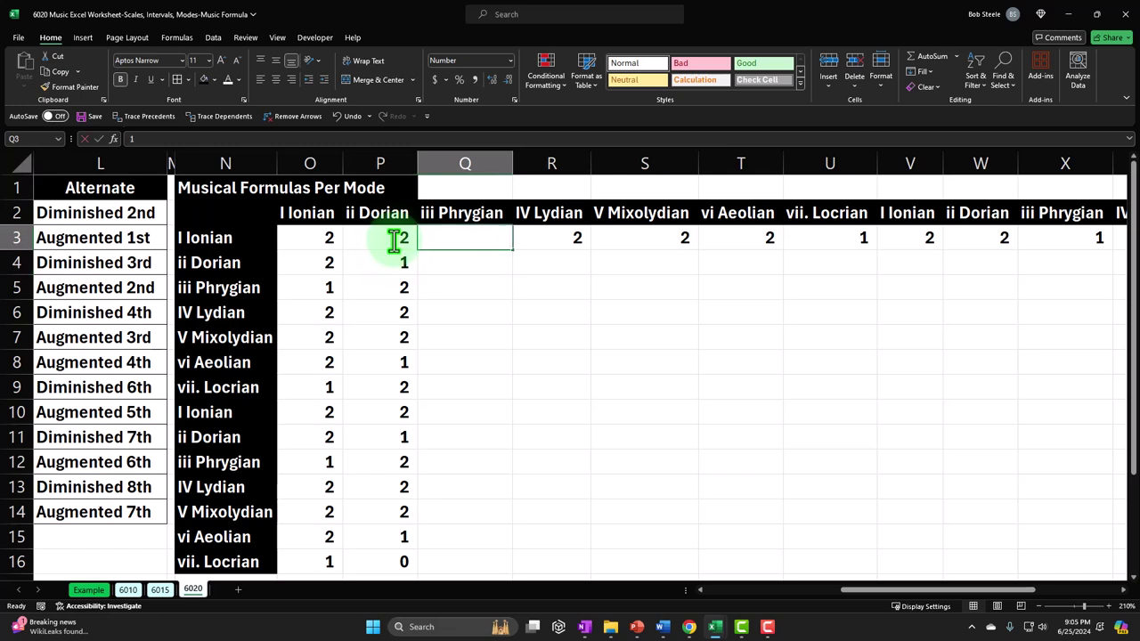
Replace the typed intervals in Q3 and R3 with the formulas +O5 and +O6
text(+)
key(Left)
key(Left)
key(Down)
key(Down)
key(Tab)
text(+)
click(309, 312)
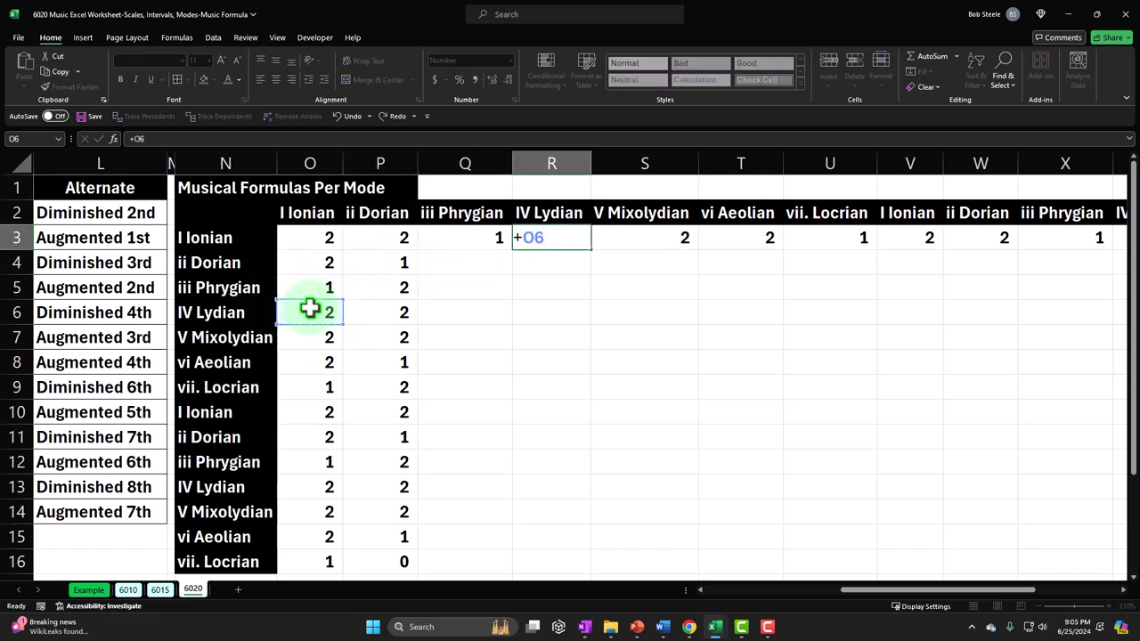
key(Tab)
Replace the typed intervals in S3 and T3 with the formulas +O7 and +O8
text(+)
click(313, 331)
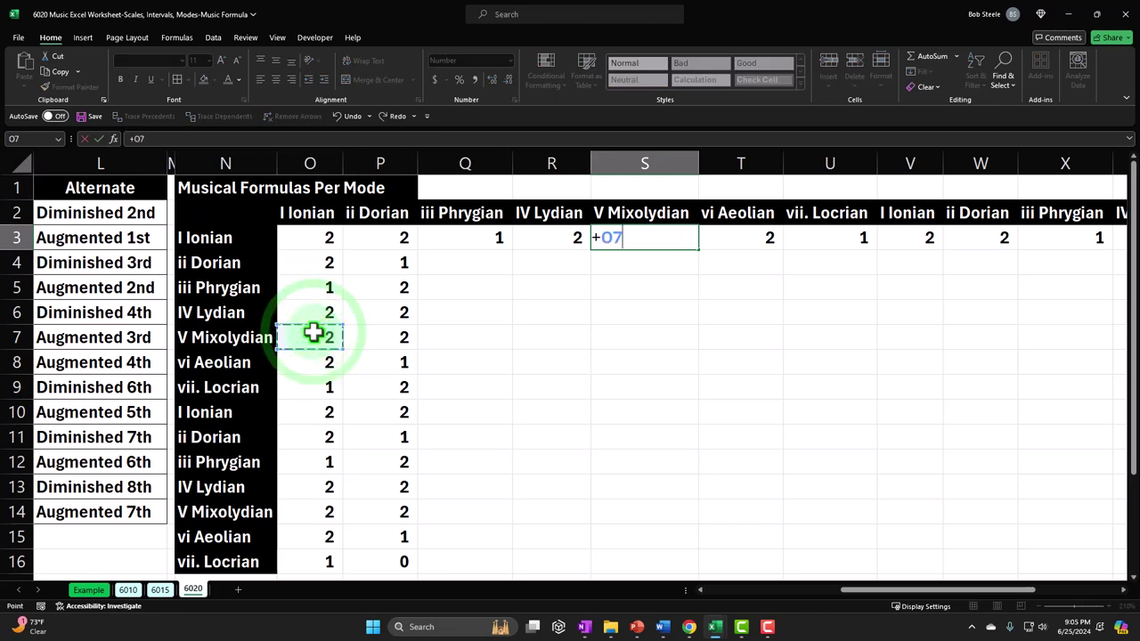
key(Tab)
text(2)
key(BackSpace)
text(+)
click(322, 361)
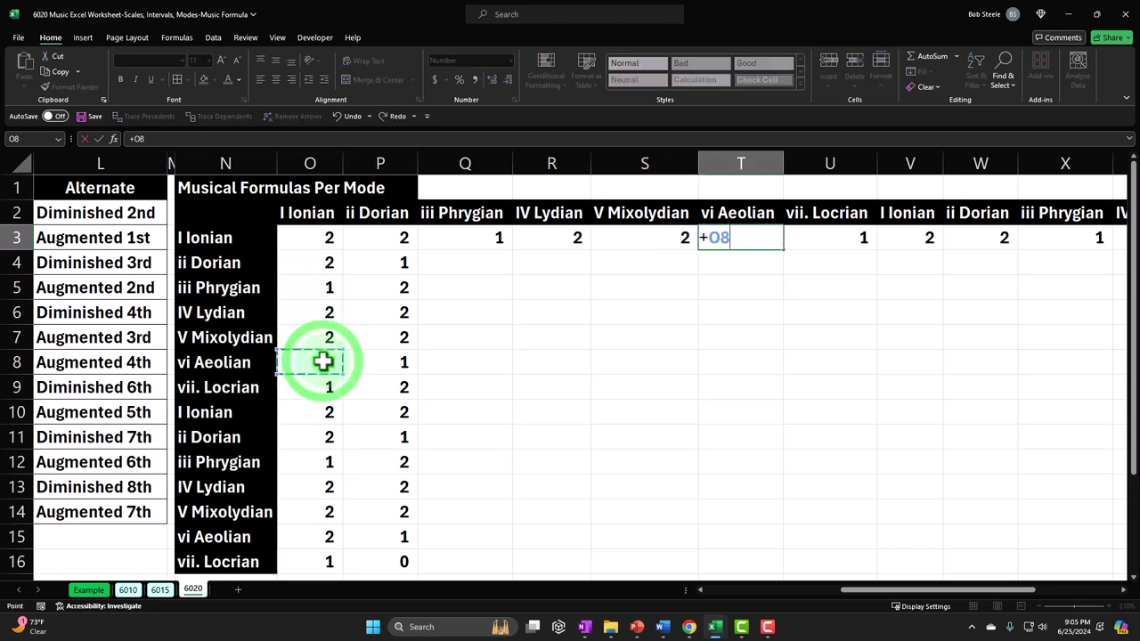
key(Return)
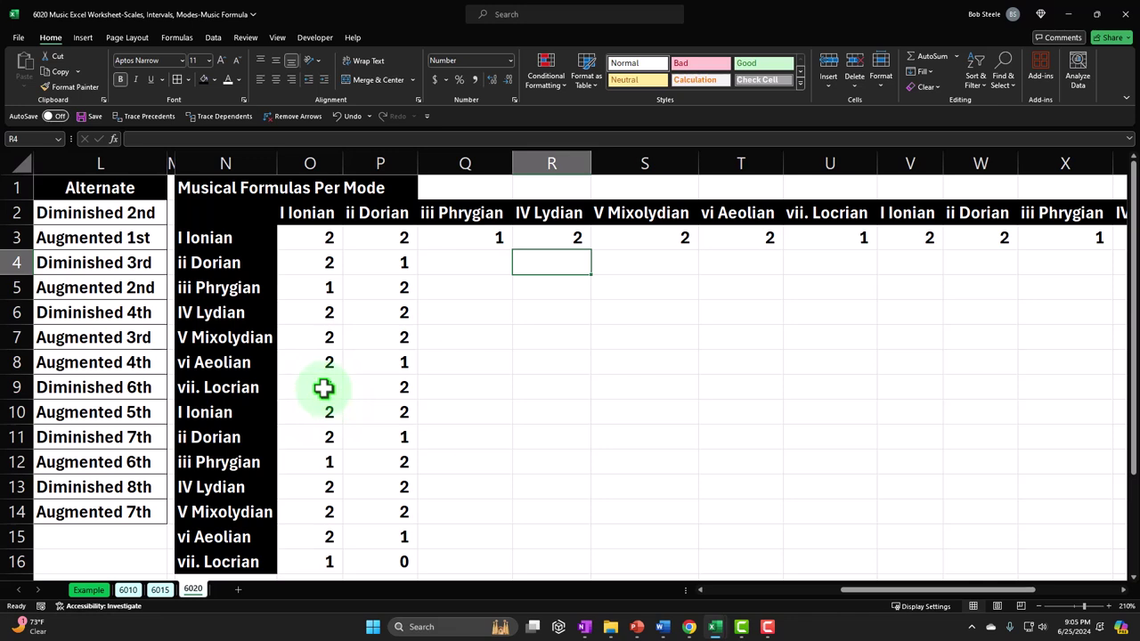
Replace the typed interval in U3 with the formula +O9
click(821, 238)
text(+)
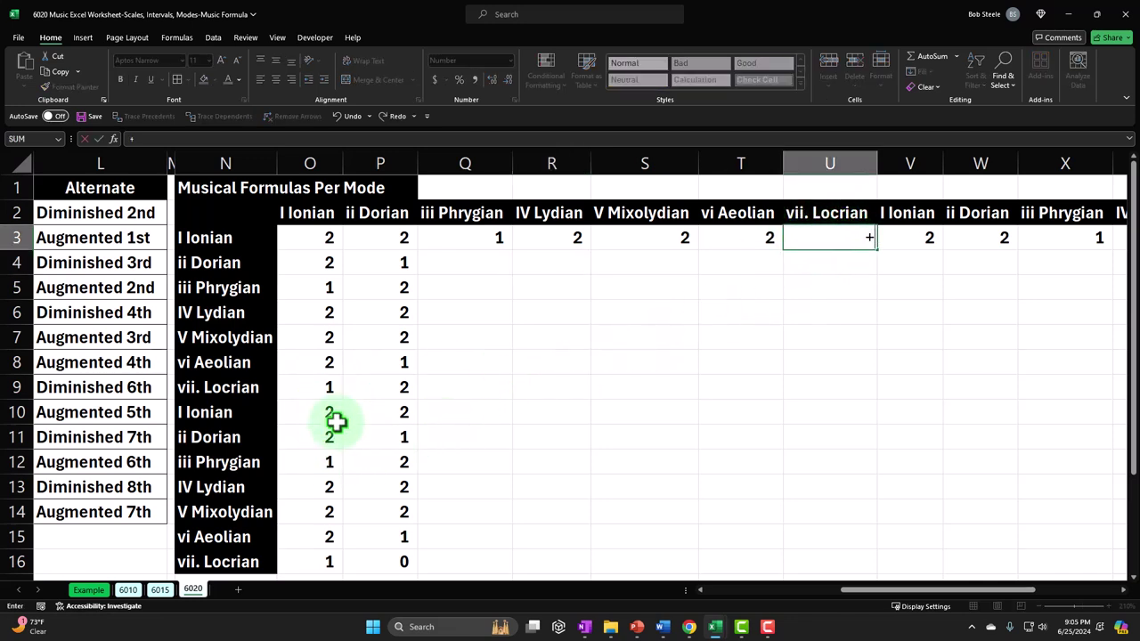
click(324, 386)
key(Return)
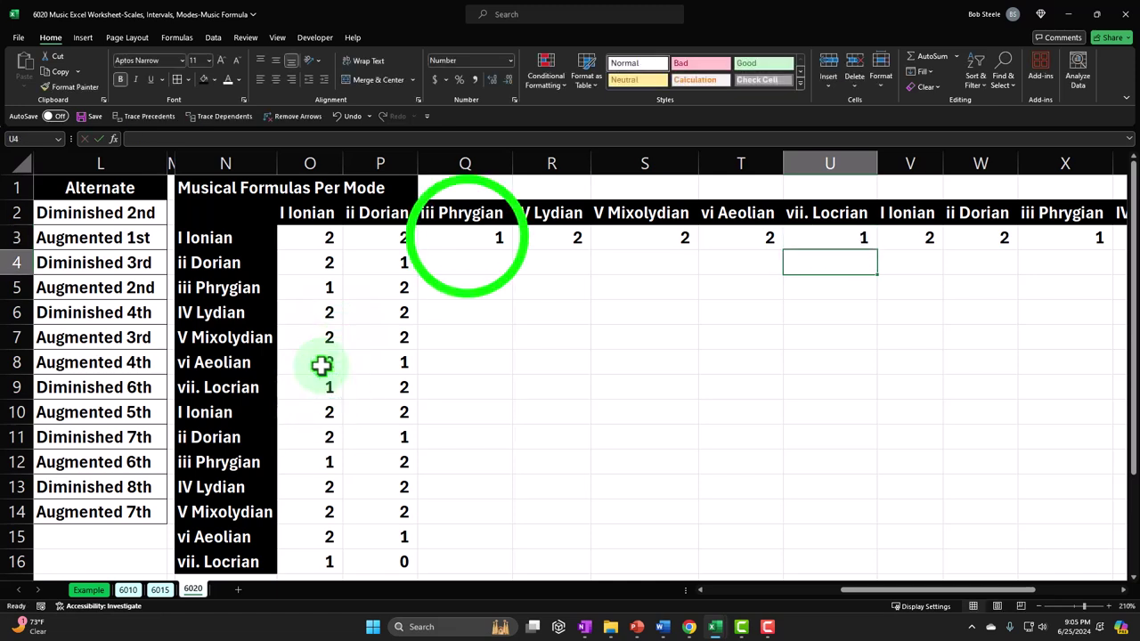
Check which column O cells the formulas in Q3, R3, S3 and P3 refer to
click(467, 236)
double_click(467, 237)
key(Return)
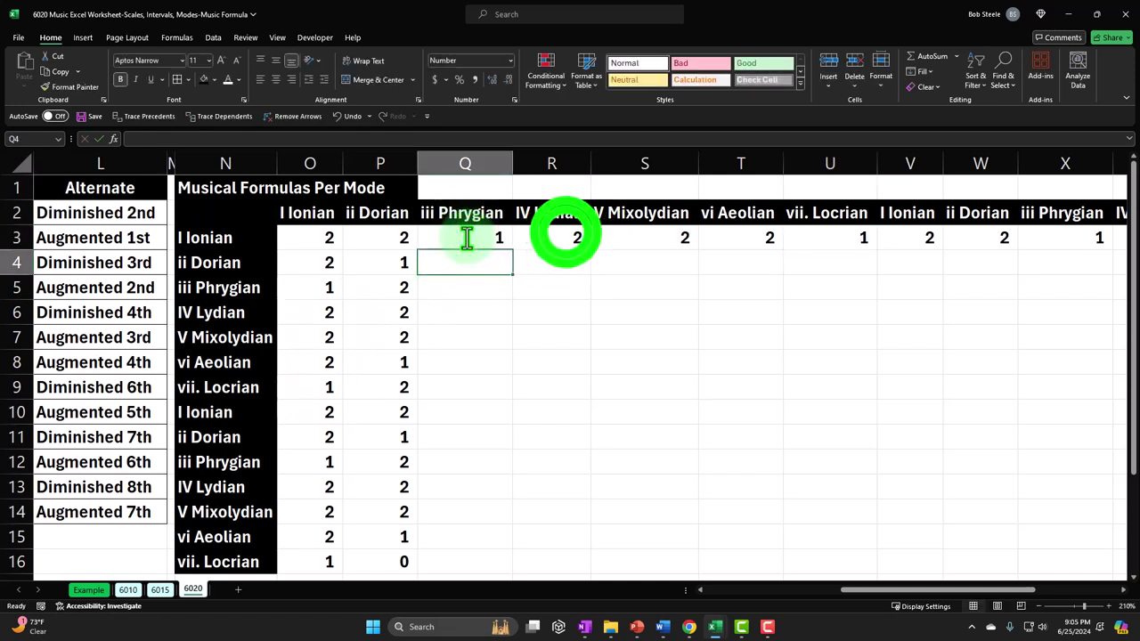
double_click(564, 237)
key(Return)
click(634, 237)
double_click(634, 237)
key(Return)
click(394, 237)
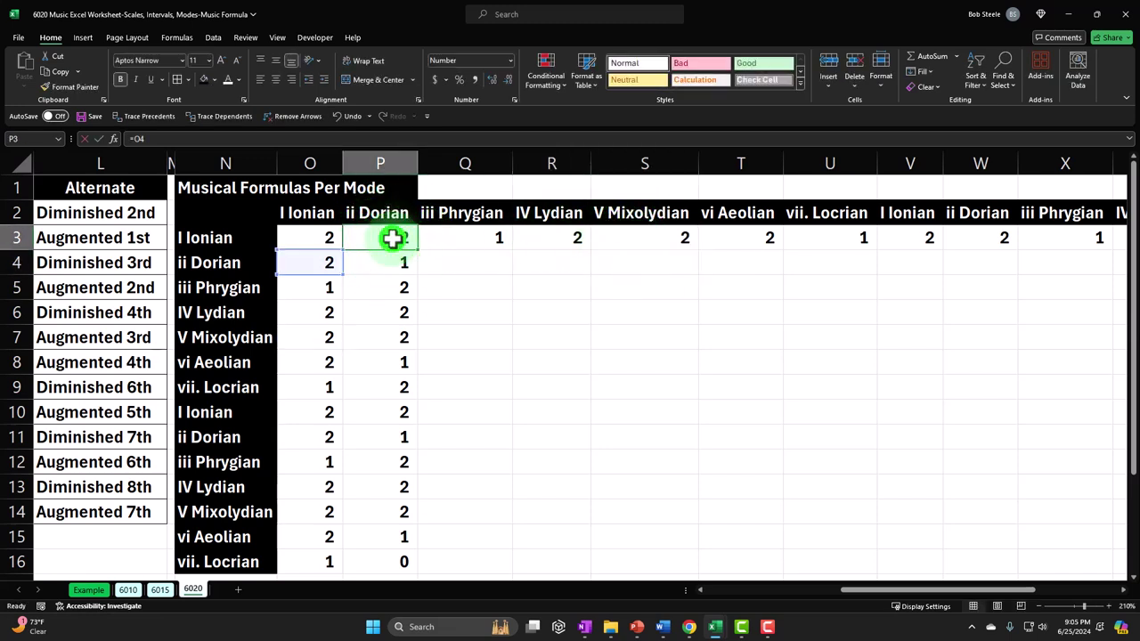
Check the source cell of the P3 formula and fill it down the ii Dorian column through P16
double_click(394, 237)
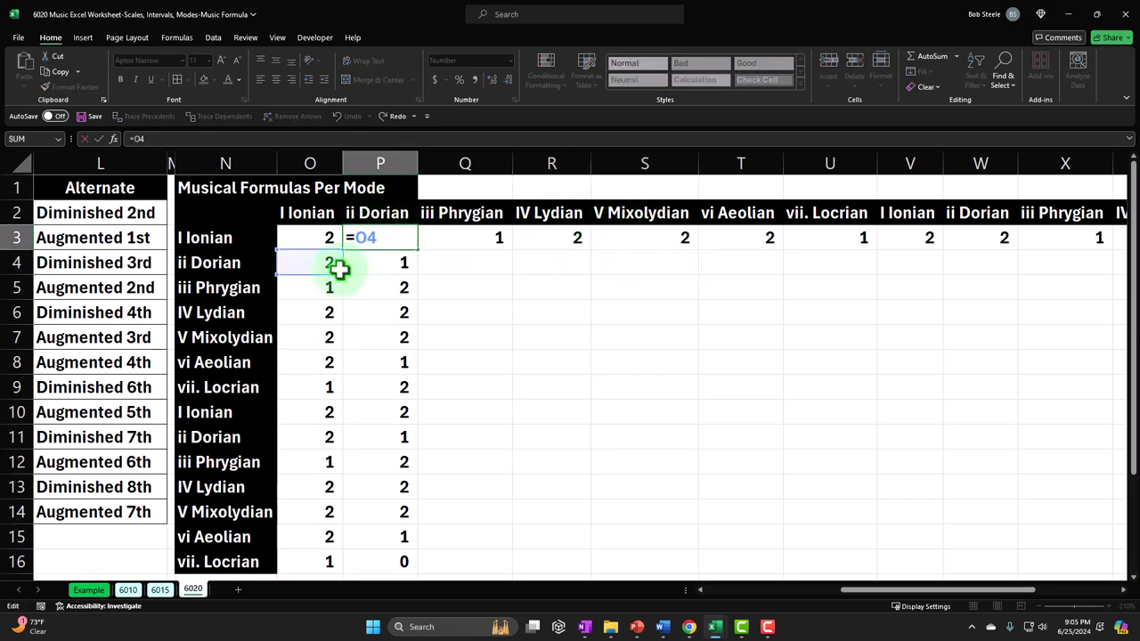
click(407, 238)
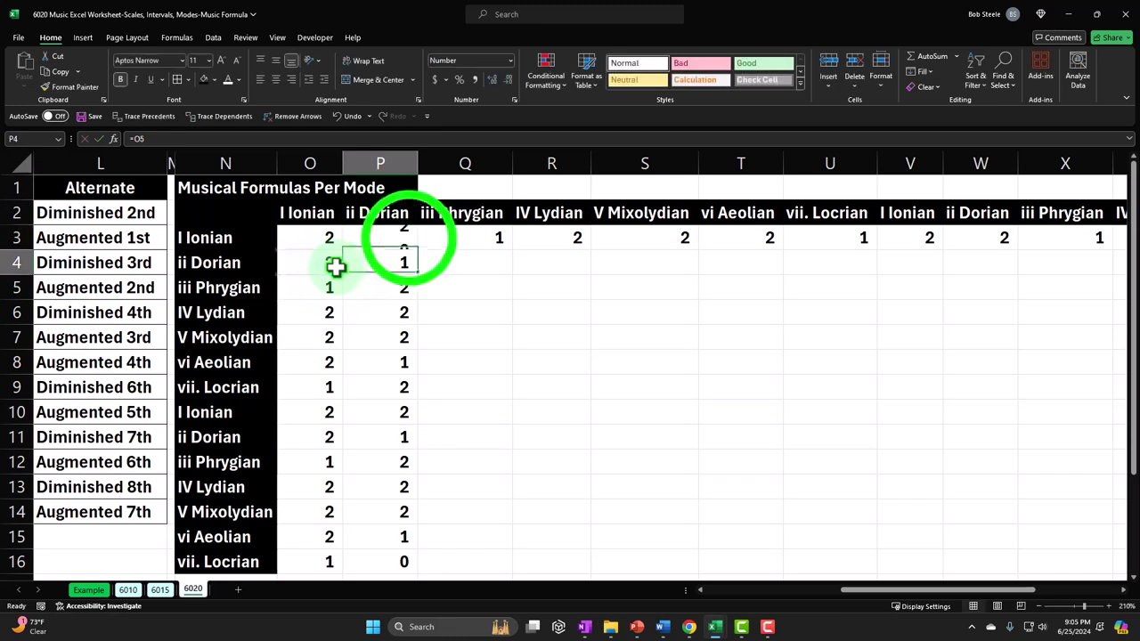
double_click(415, 252)
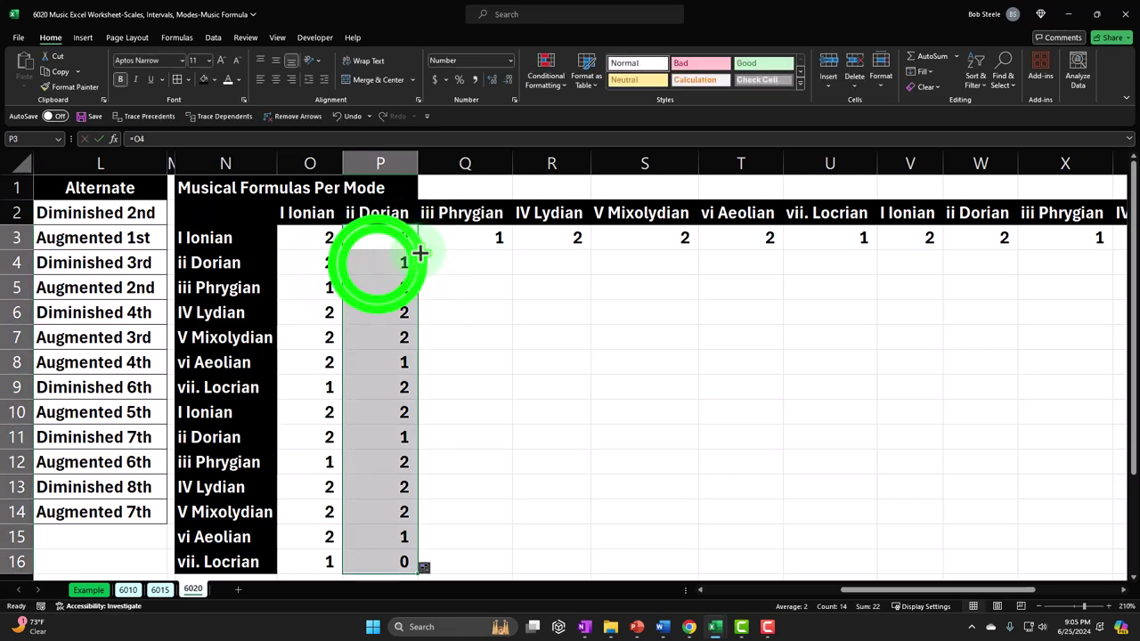
Check which column O cells the formulas in P4 through P7 refer to
double_click(377, 263)
double_click(392, 281)
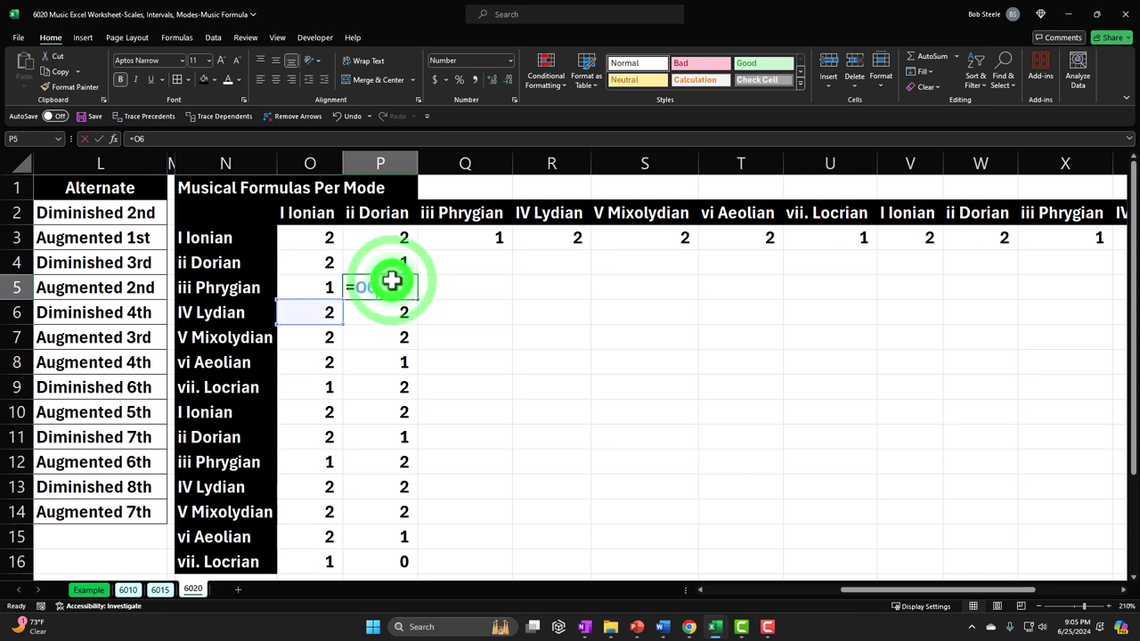
click(394, 307)
double_click(394, 312)
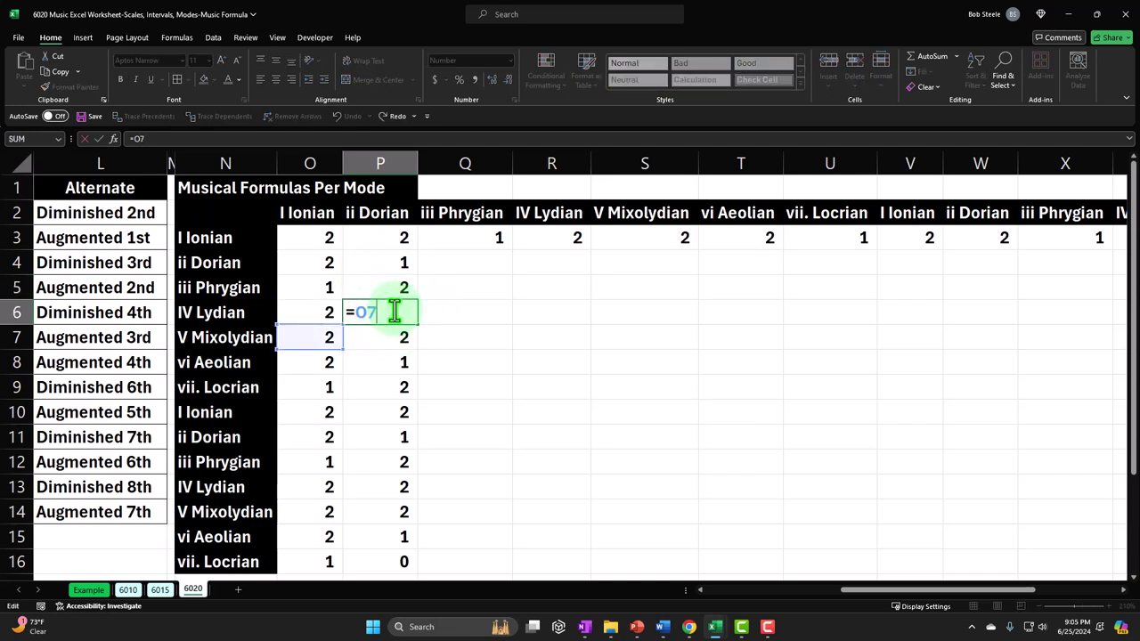
click(395, 332)
double_click(394, 335)
key(Return)
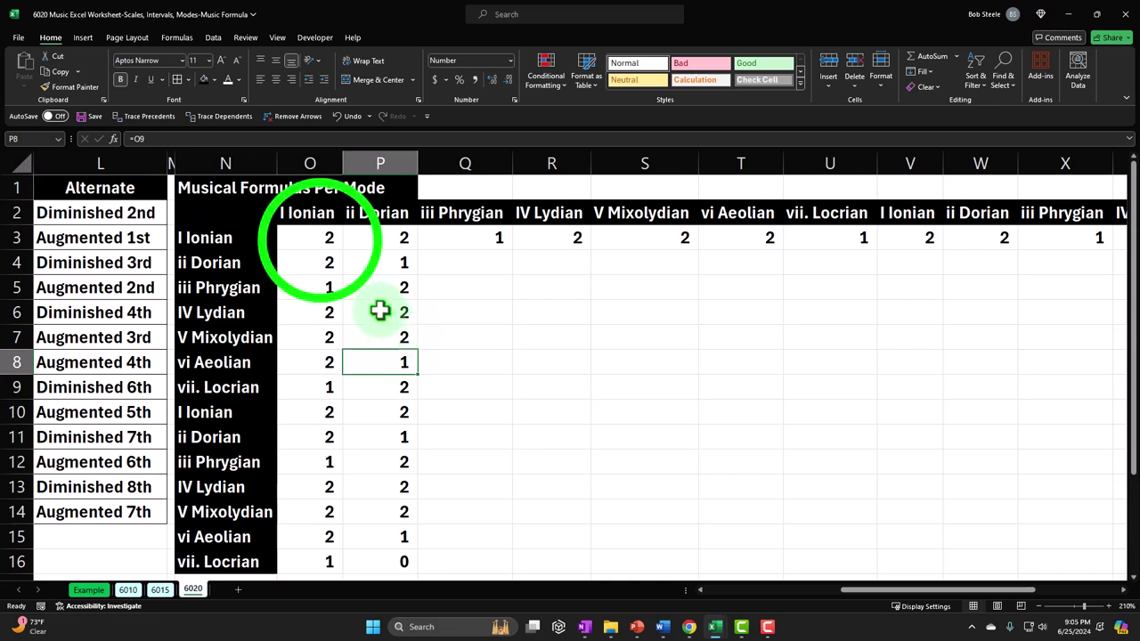
Review the Ionian interval sequence in column O, starting from O3 and moving down to O9
click(320, 240)
text(2)
key(ctrl+Return)
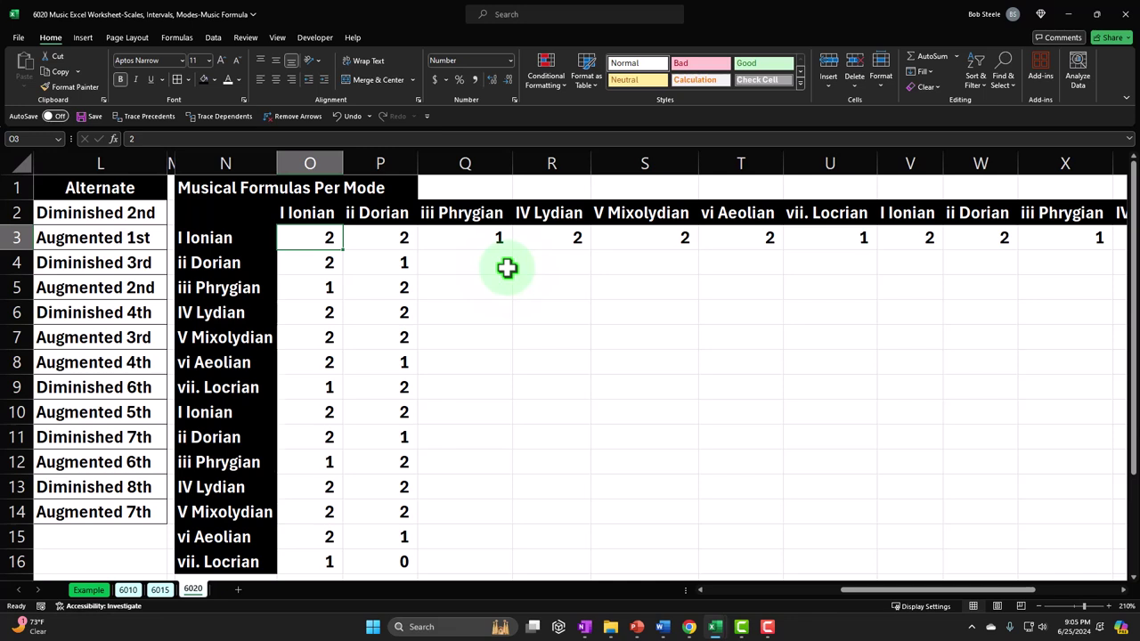
key(Down)
key(Down)
key(Down)
key(Down)
key(Down)
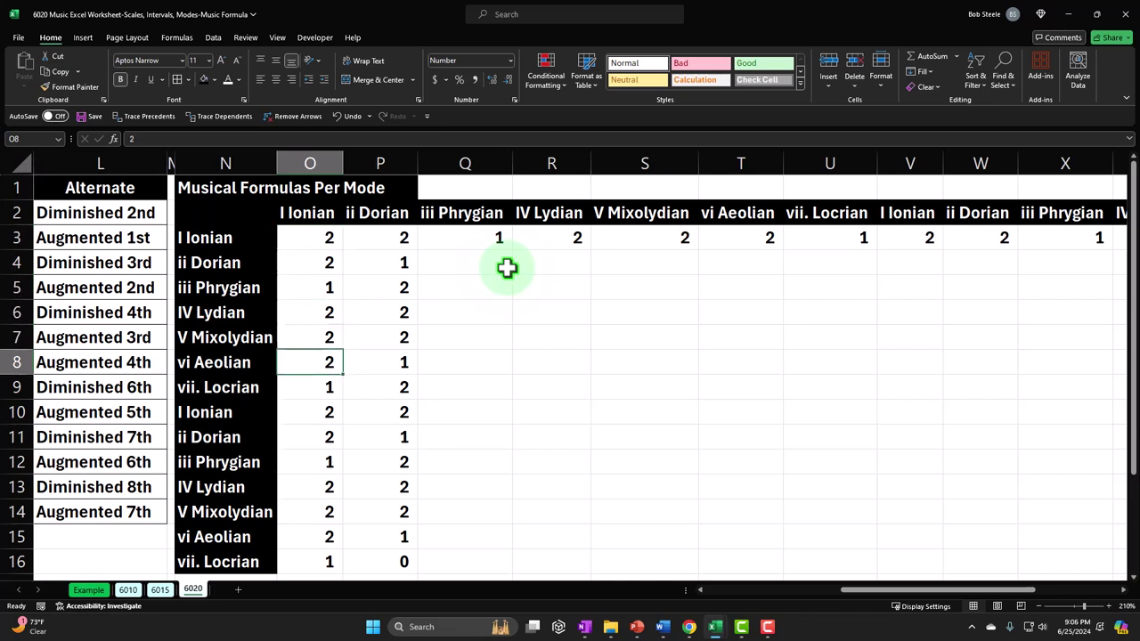
key(Down)
key(Up)
key(Up)
key(Up)
key(Up)
key(Up)
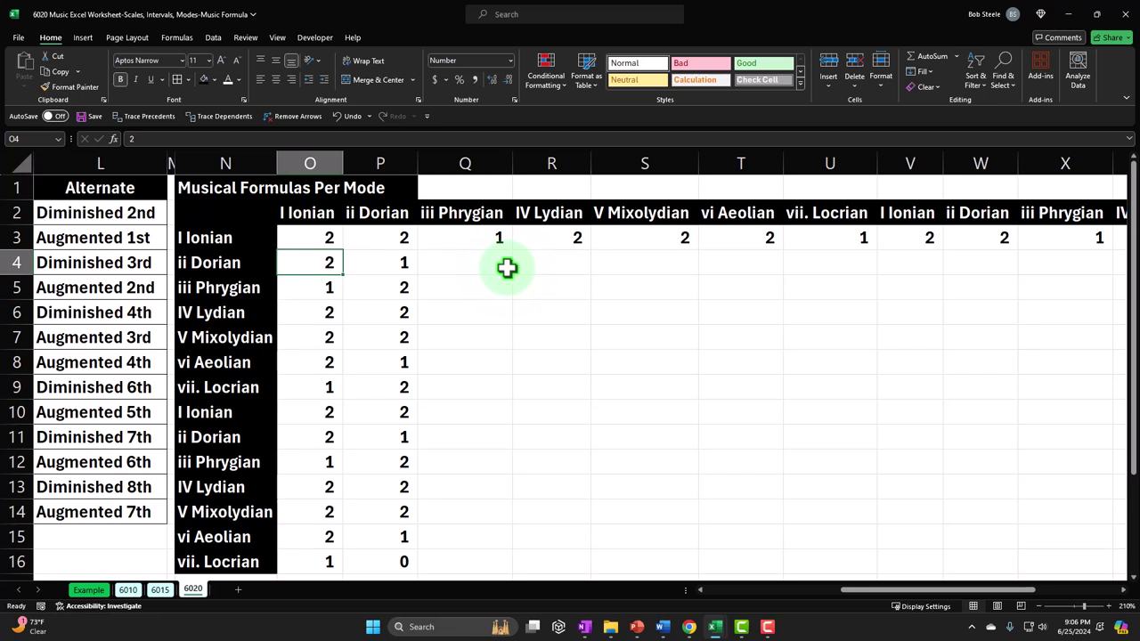
Trace the Dorian interval sequence in column O, starting from O4 and continuing into the second octave at O11
key(Down)
key(Down)
key(Down)
key(Down)
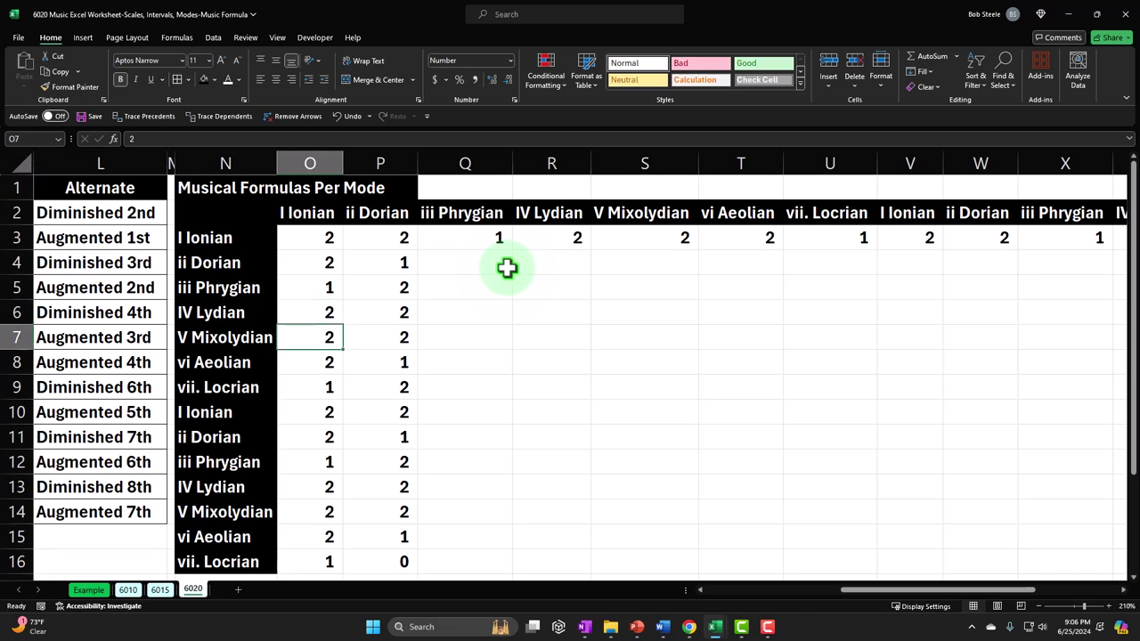
key(Down)
key(Down)
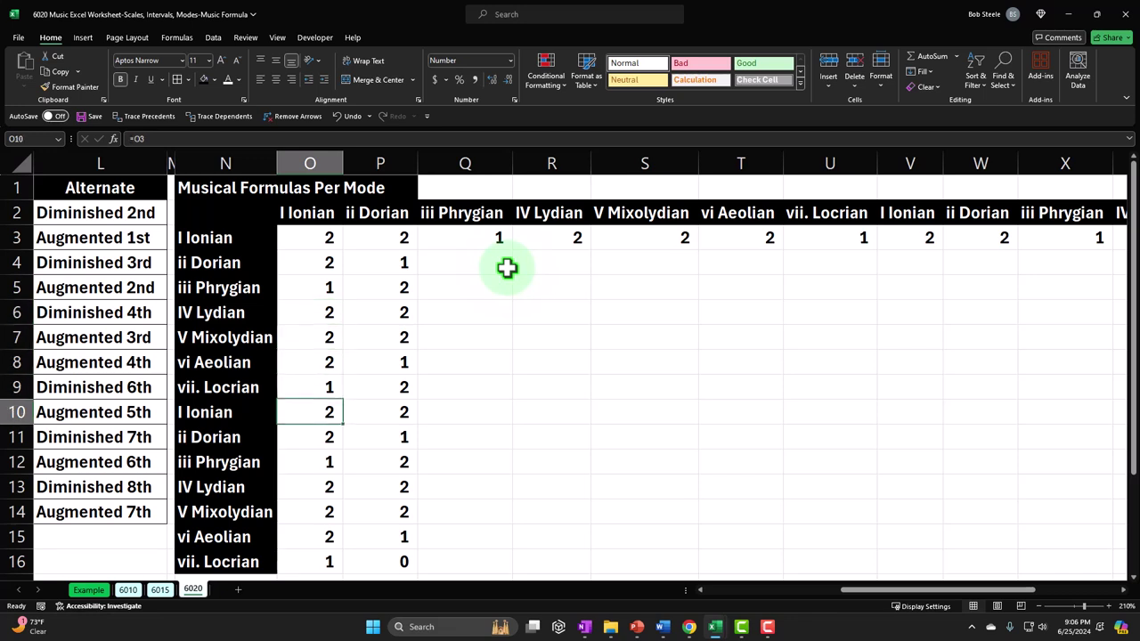
key(Down)
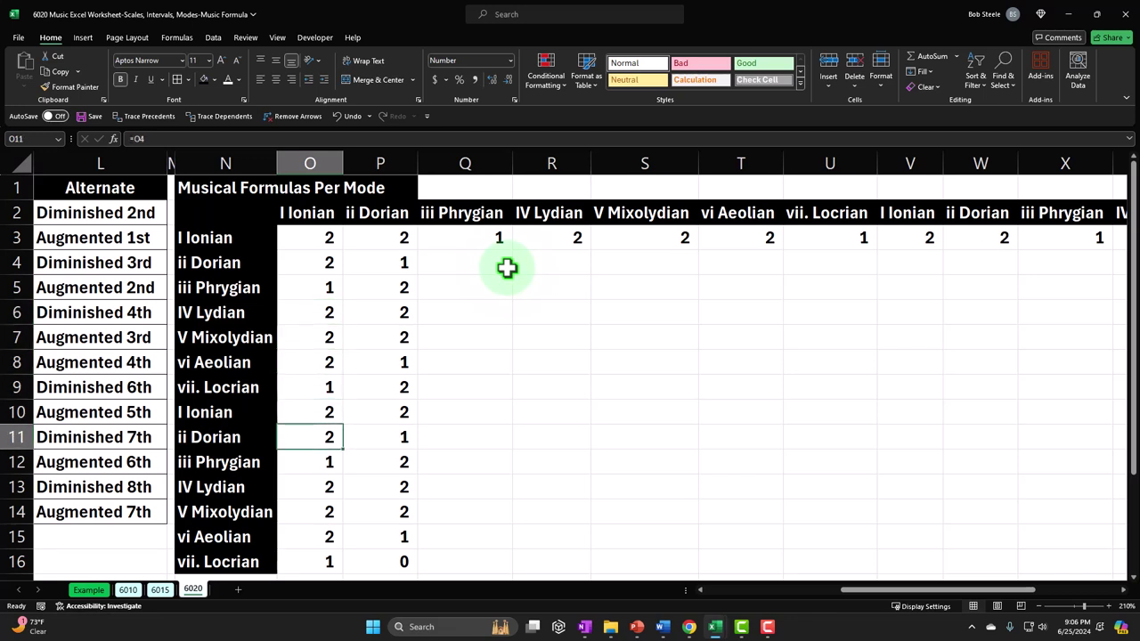
Trace the Phrygian interval sequence in column O, starting from O5 and continuing to O12
key(Up)
key(Up)
key(Up)
key(Up)
key(Up)
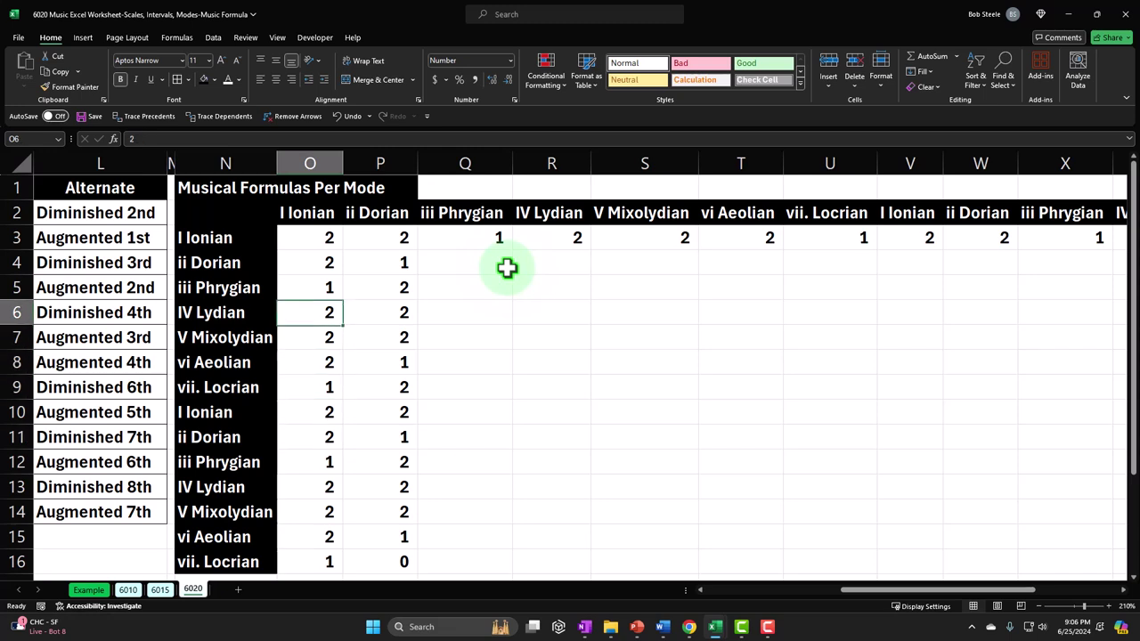
key(Up)
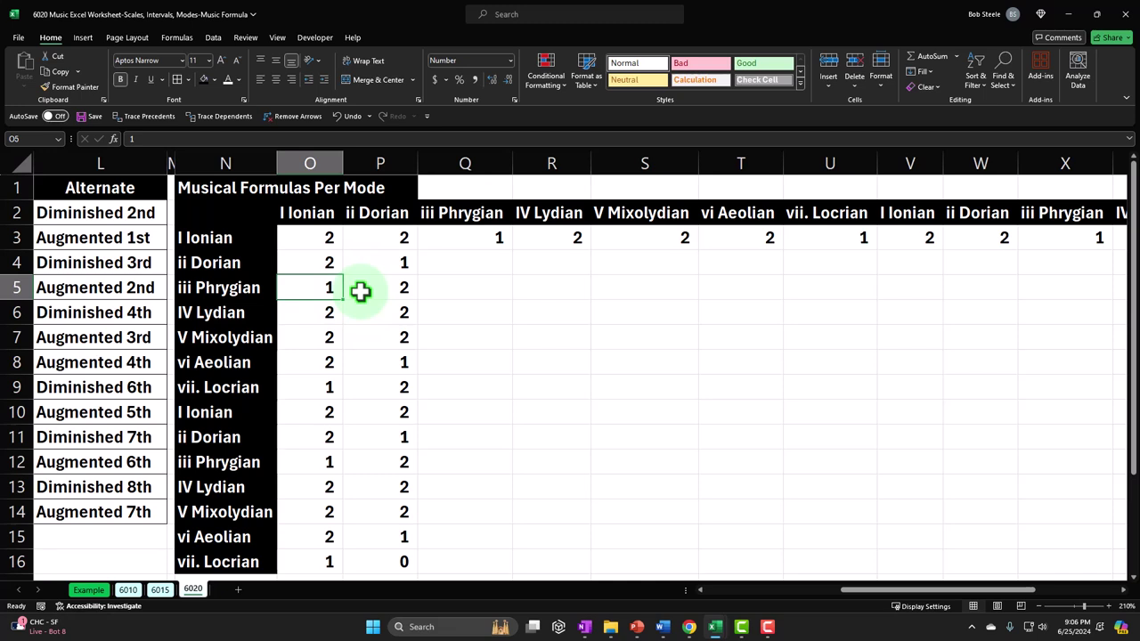
key(Down)
key(Down)
key(Down)
key(Down)
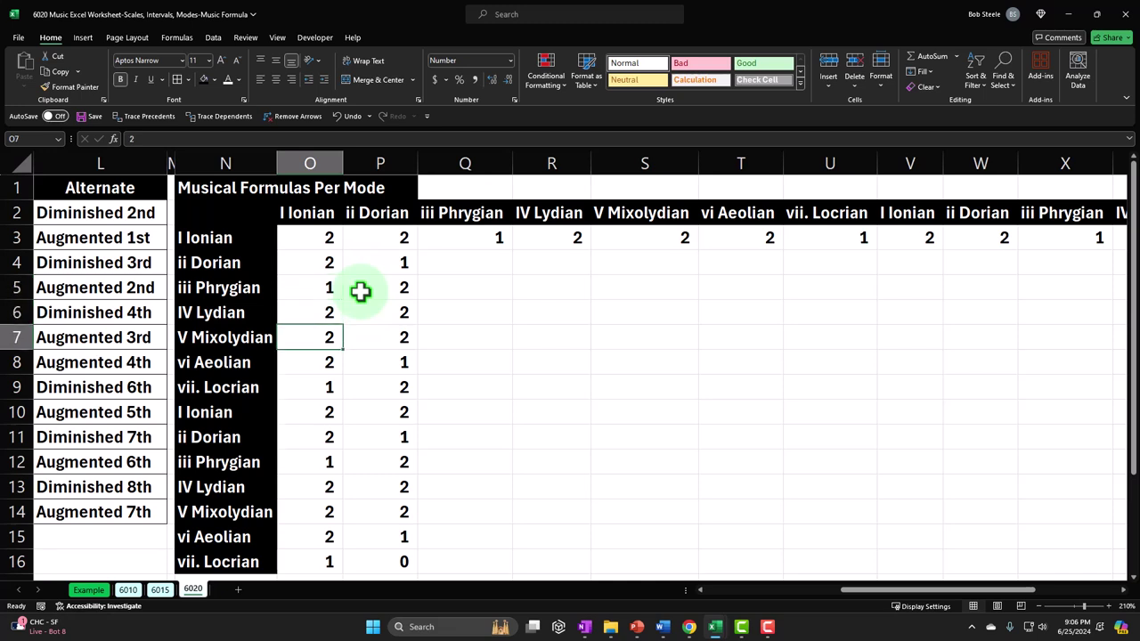
key(Down)
key(Down)
key(Down)
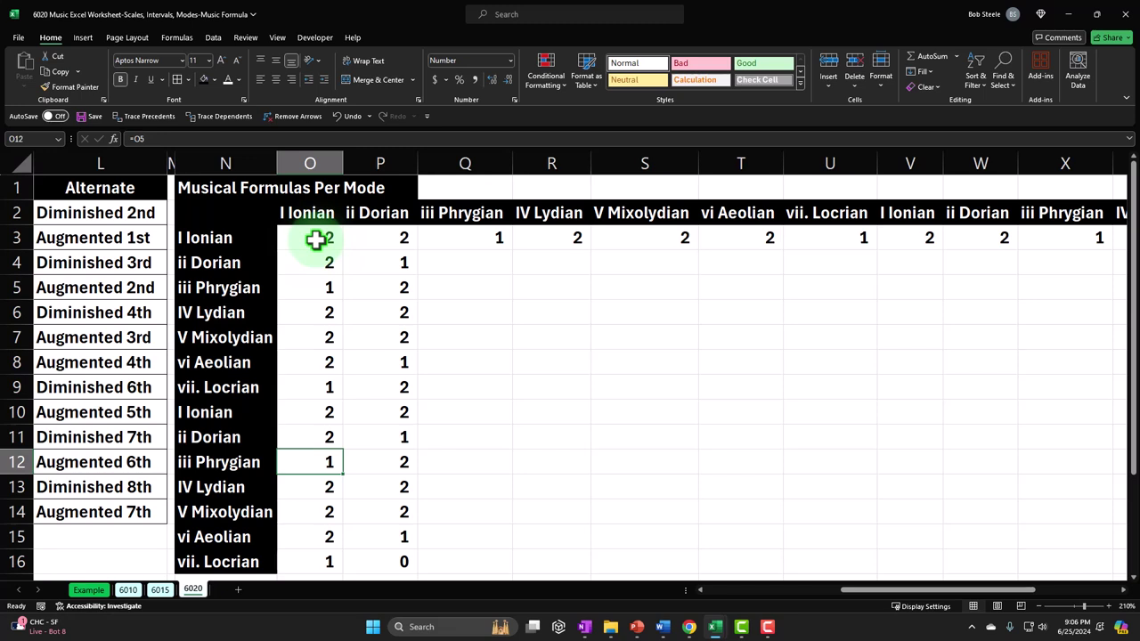
Fill the Q3 formula down the iii Phrygian column through Q16 and check the column O cell it starts from
click(491, 263)
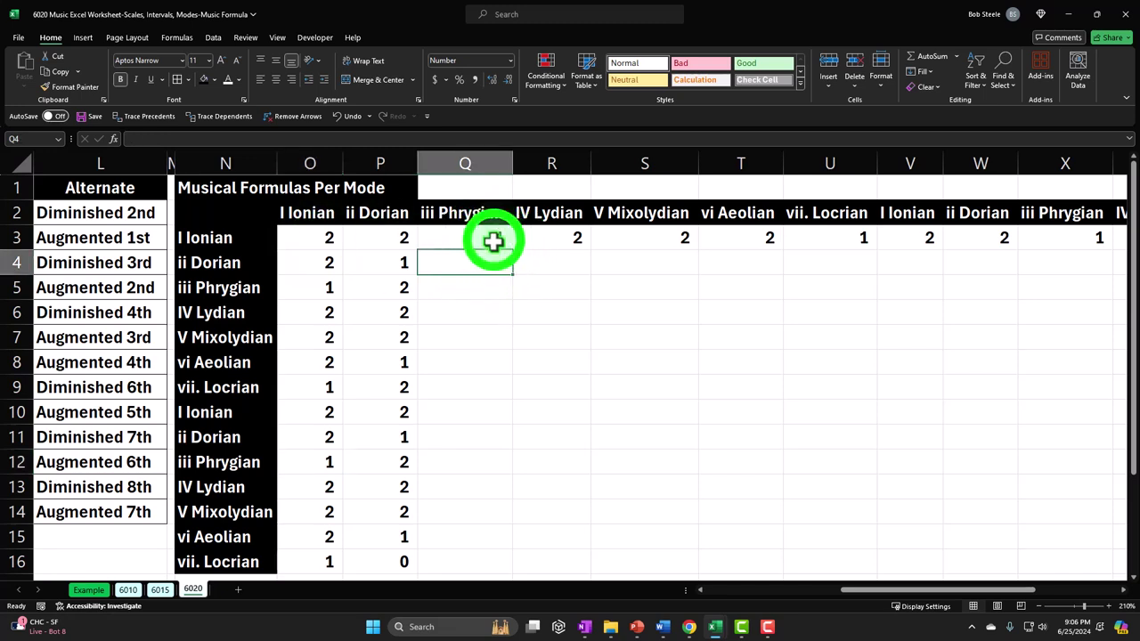
click(510, 247)
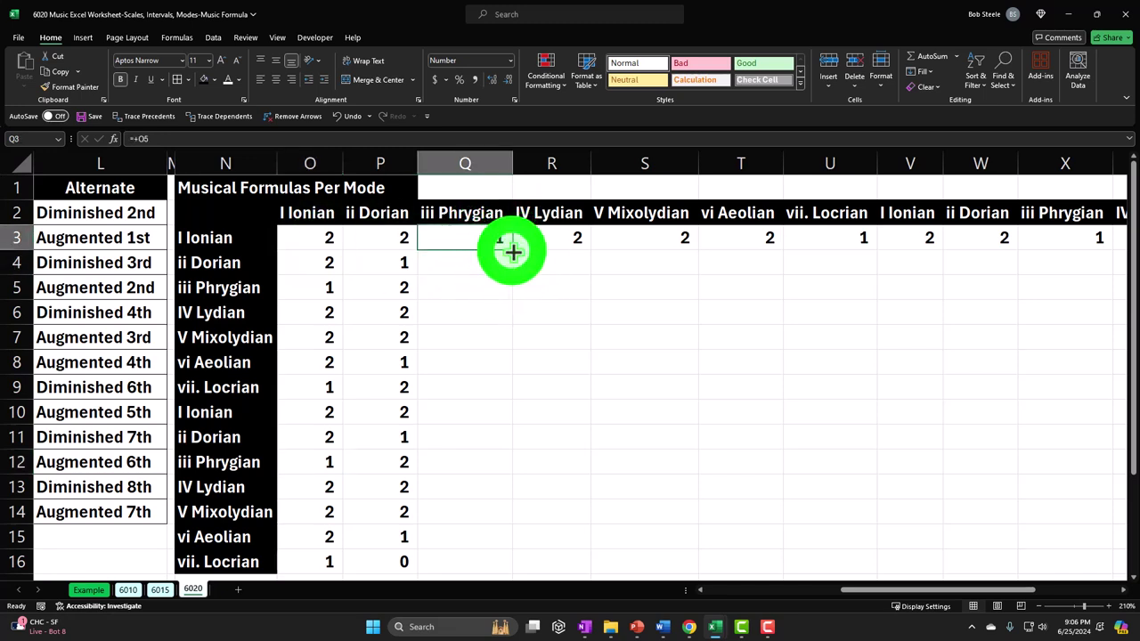
double_click(512, 250)
double_click(482, 238)
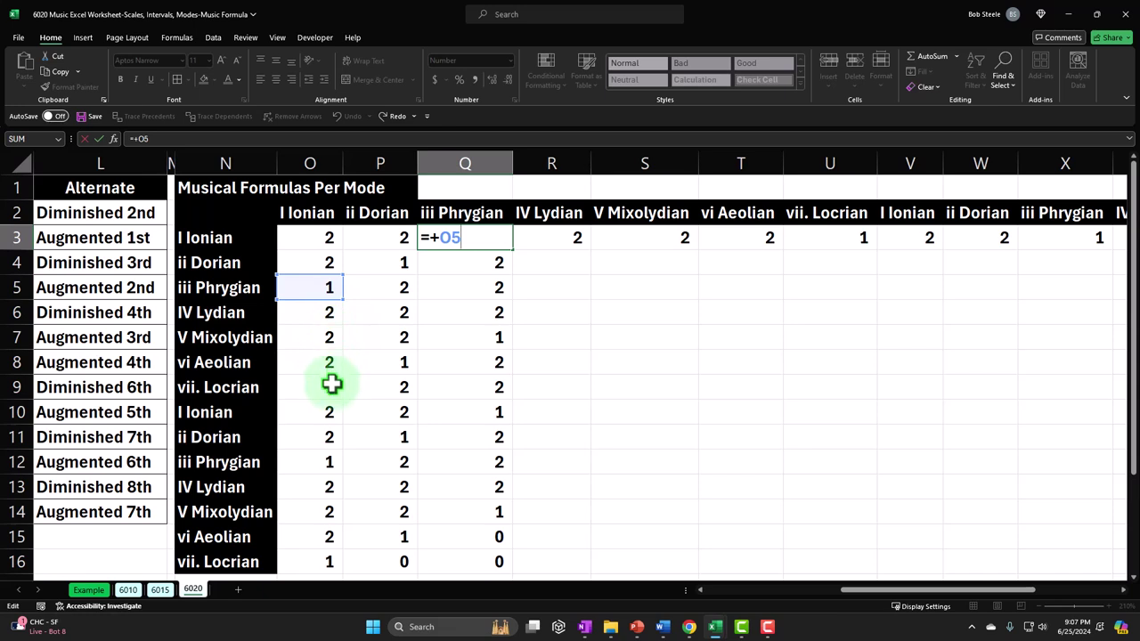
key(Return)
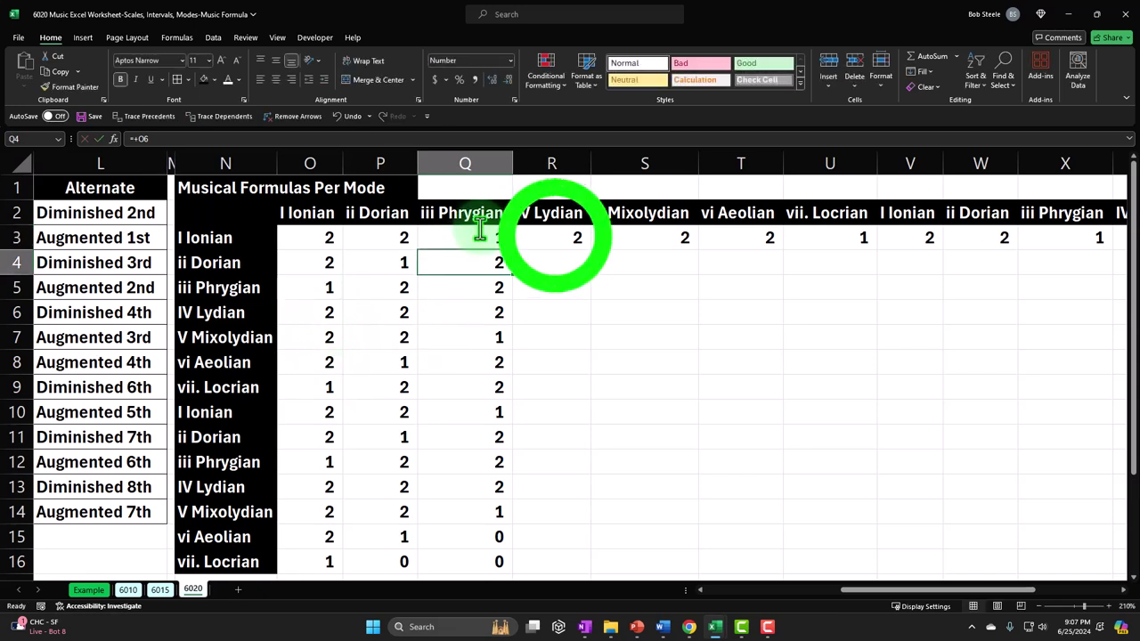
Check the R3 formula's reference to O6 and fill it down the IV Lydian column through R16
click(551, 236)
text(=+O6)
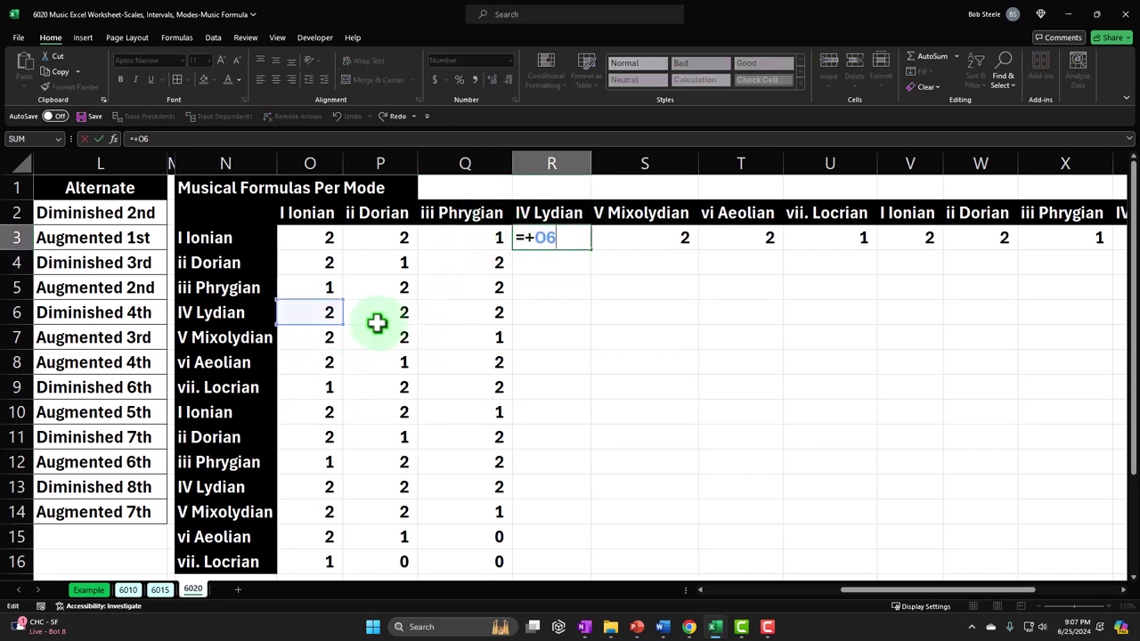
key(Return)
click(583, 245)
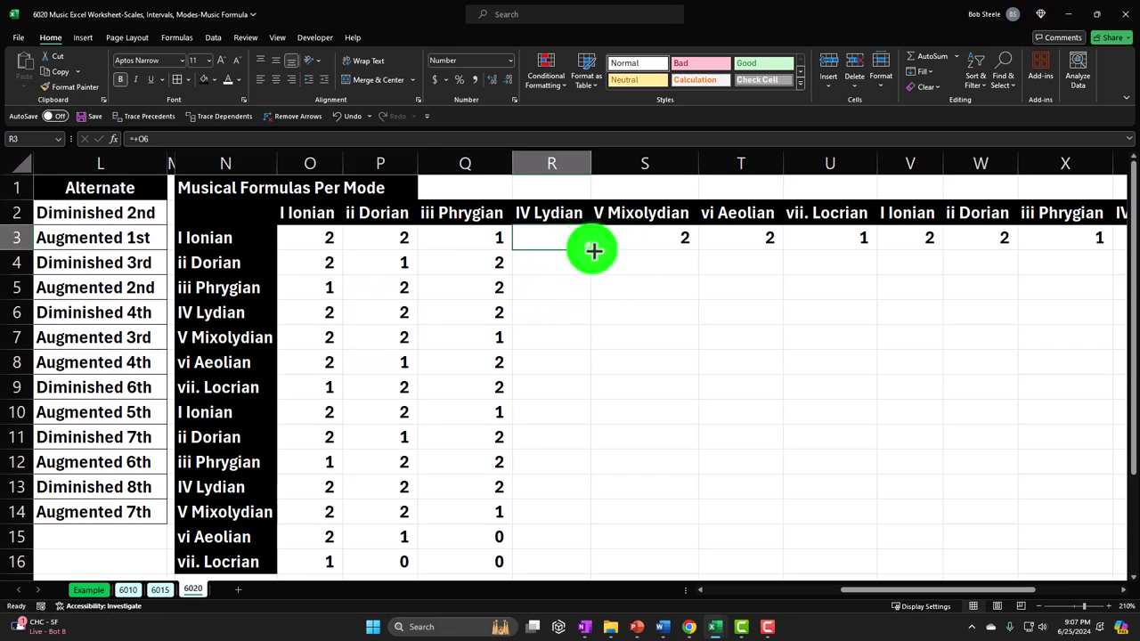
double_click(590, 250)
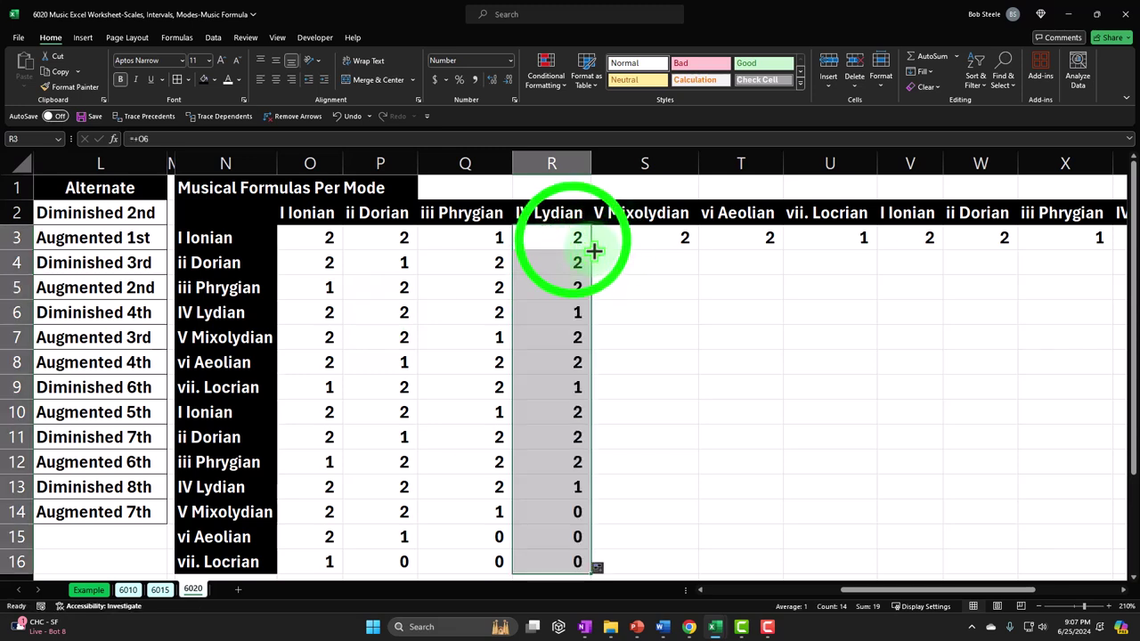
click(573, 238)
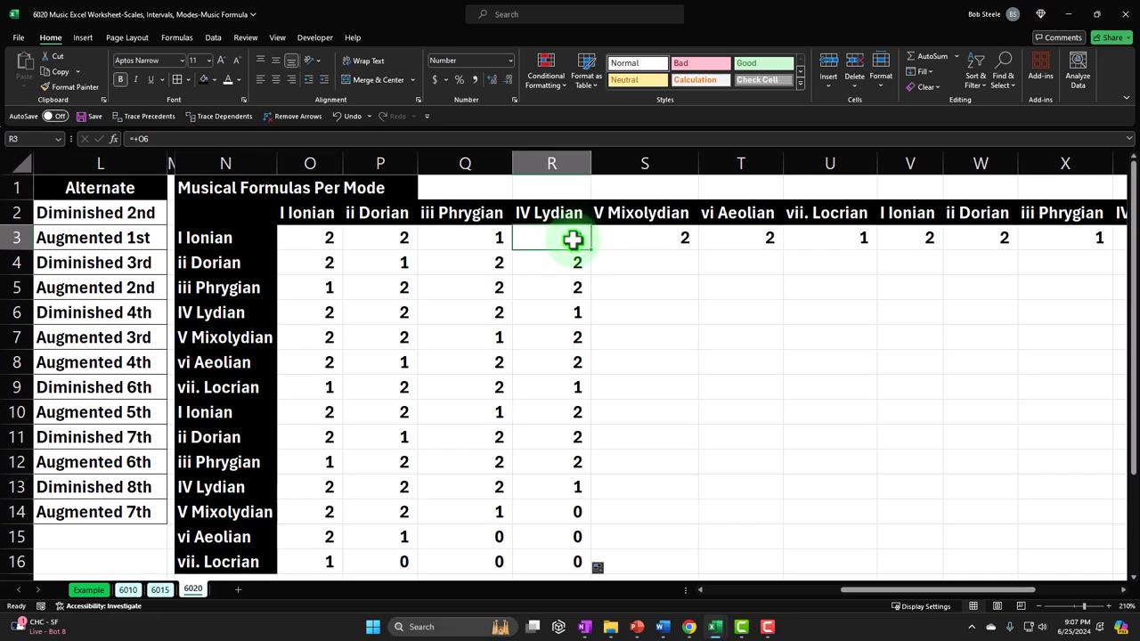
Compare the starting cell O6 with the first four Lydian intervals in R3 through R6
click(312, 312)
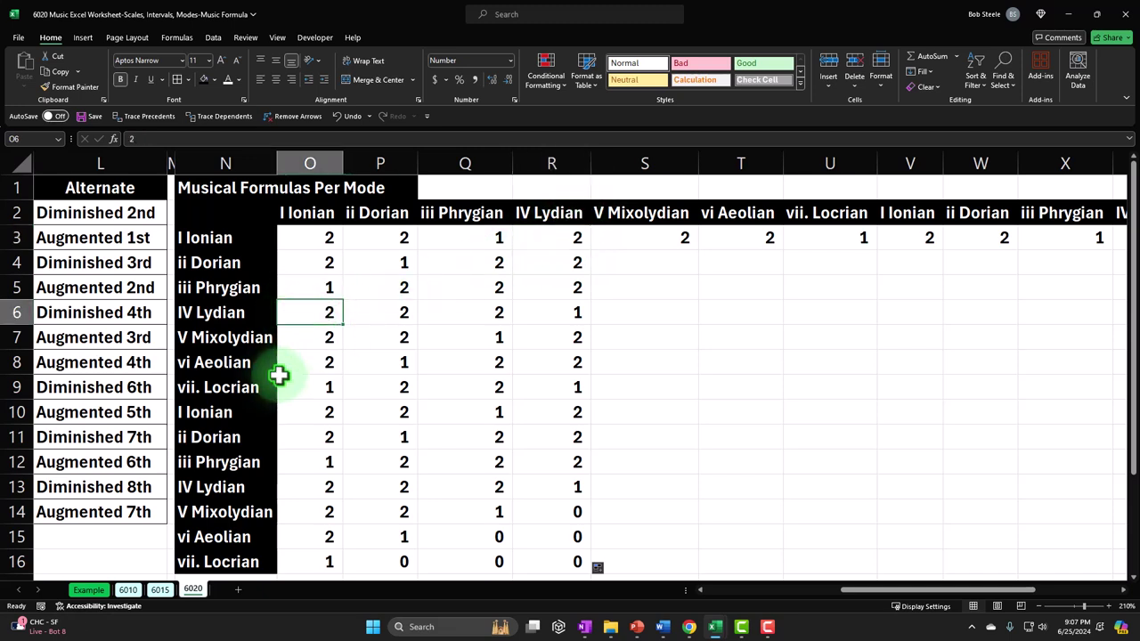
key(Right)
key(Right)
key(Right)
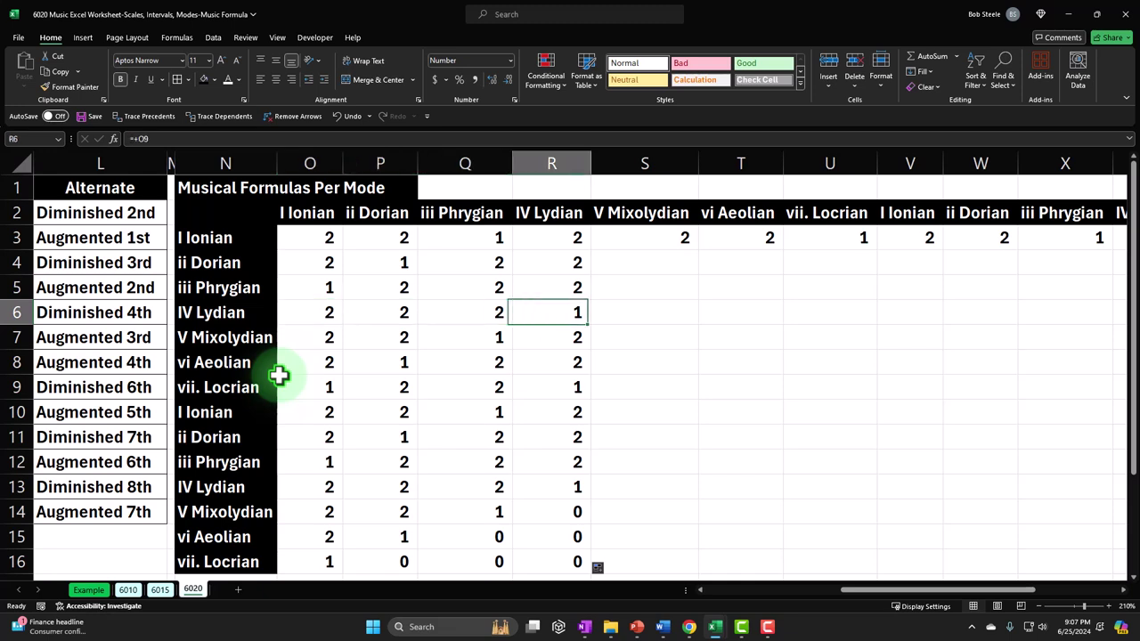
click(566, 234)
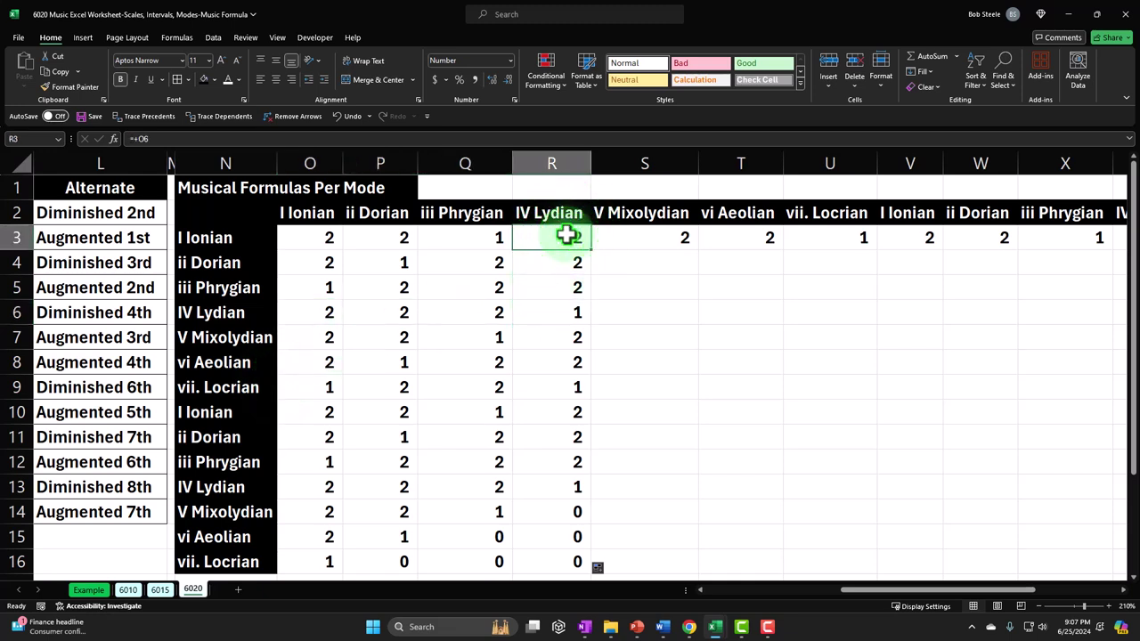
key(Down)
key(Down)
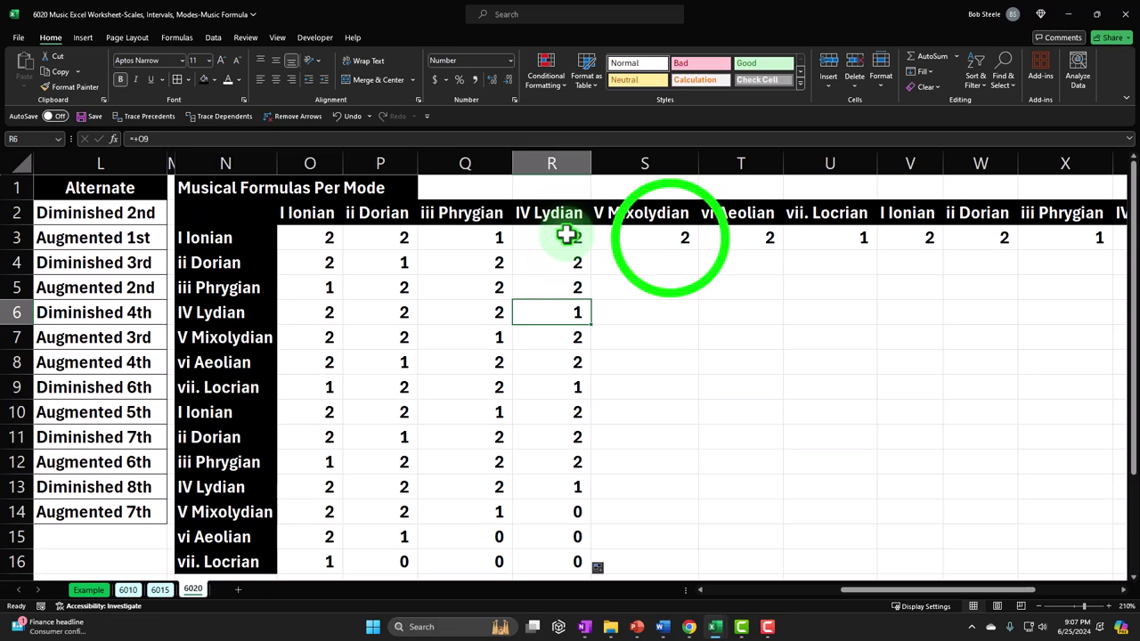
Fill the S3 formula down the V Mixolydian column through S16 and check its source cell in column O
click(672, 237)
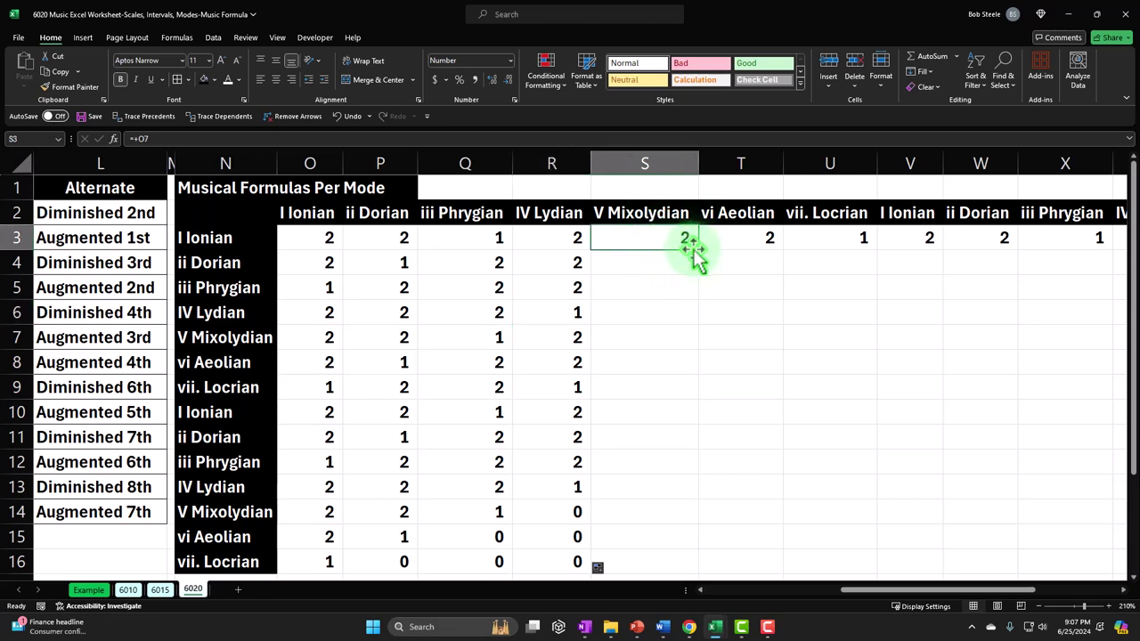
click(699, 252)
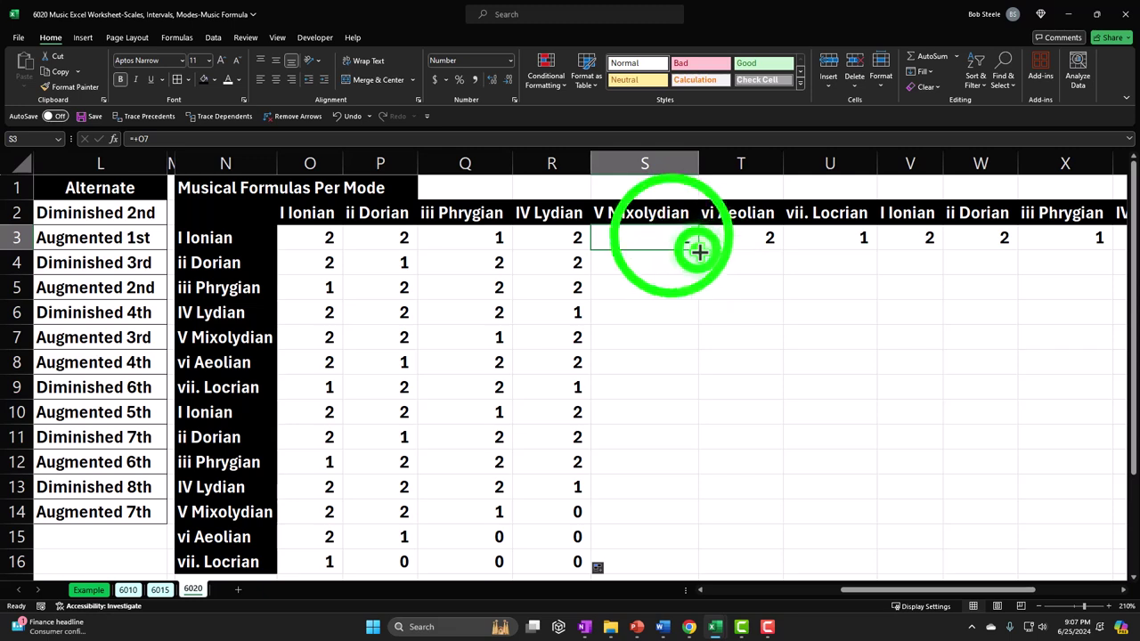
double_click(699, 252)
double_click(670, 237)
Fill the T3 formula down the vi Aeolian column through T16 and check its source cell in column O
click(728, 235)
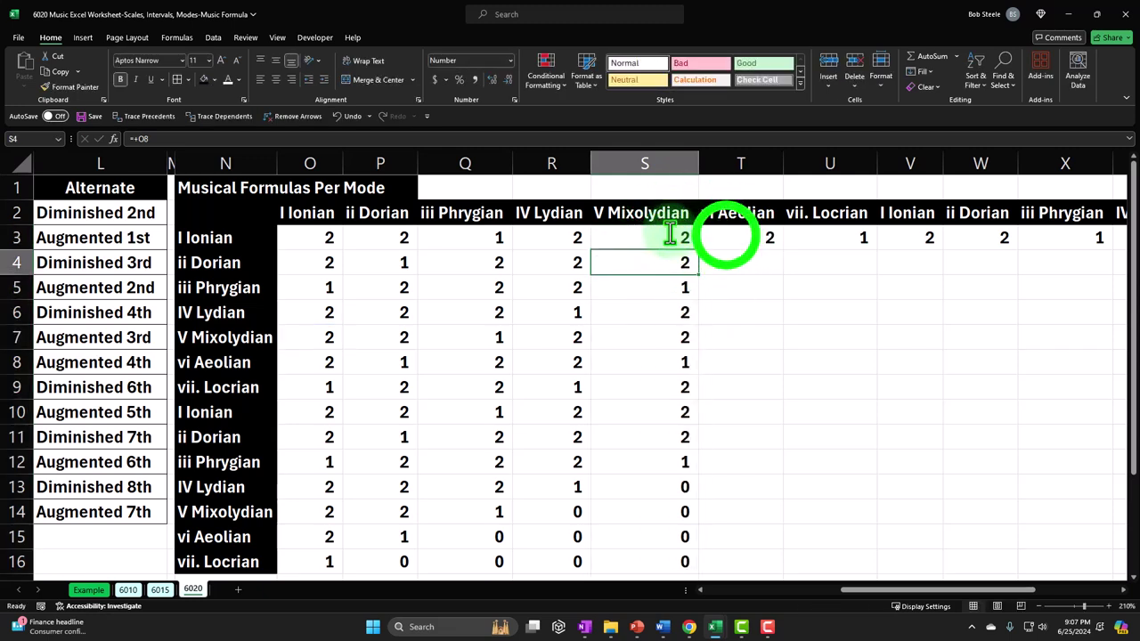
click(785, 252)
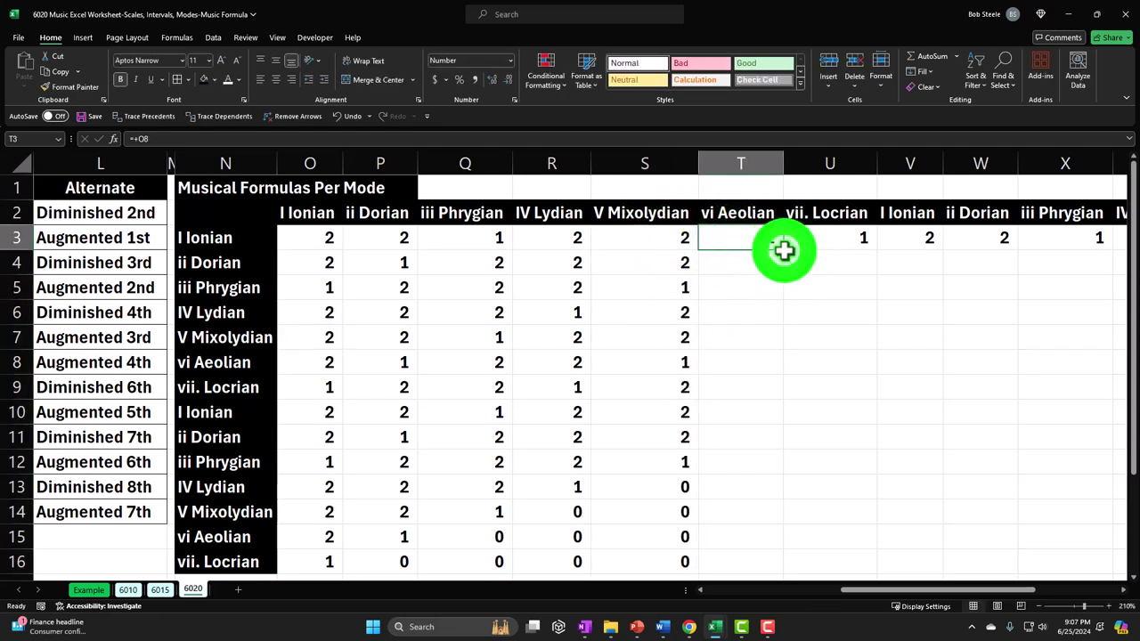
double_click(785, 252)
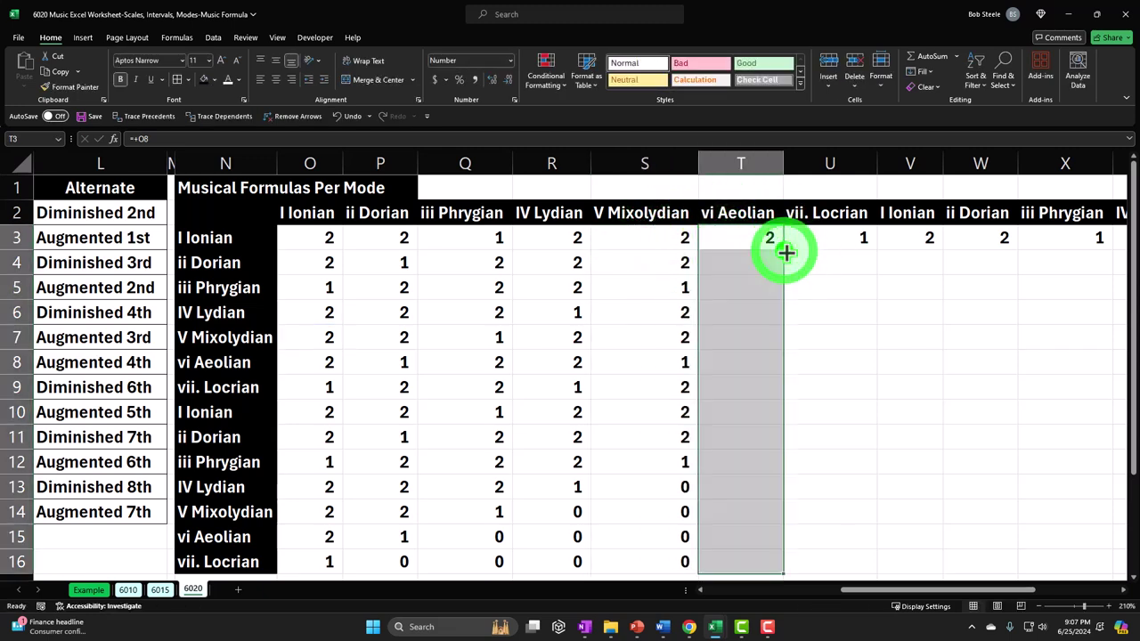
double_click(736, 238)
key(Return)
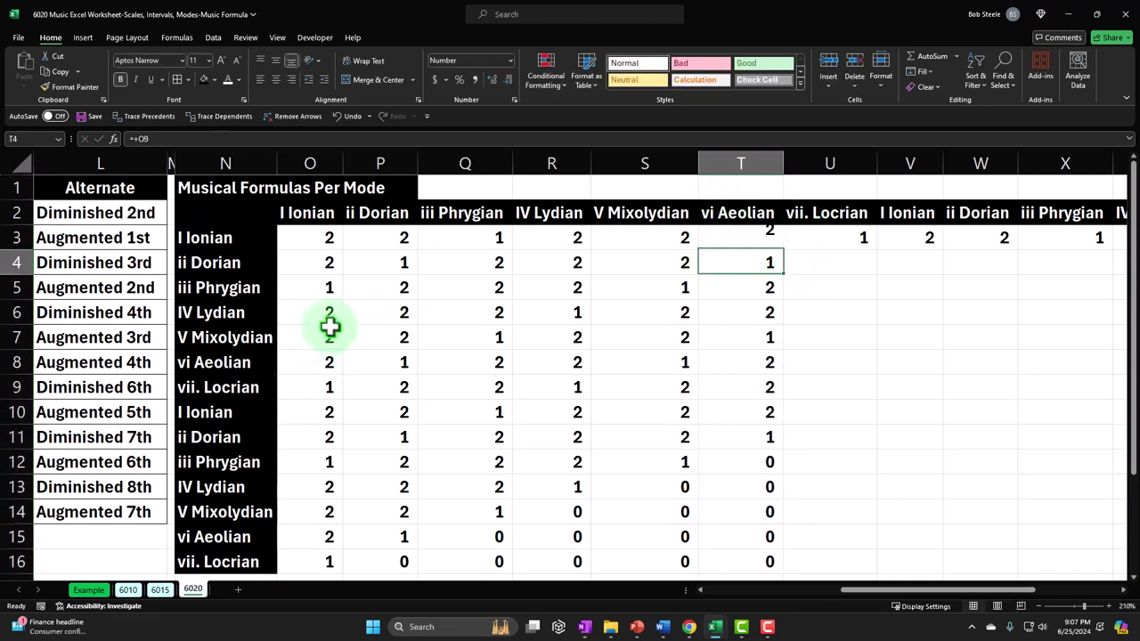
Fill the U3 formula down the vii. Locrian column through U16
click(838, 239)
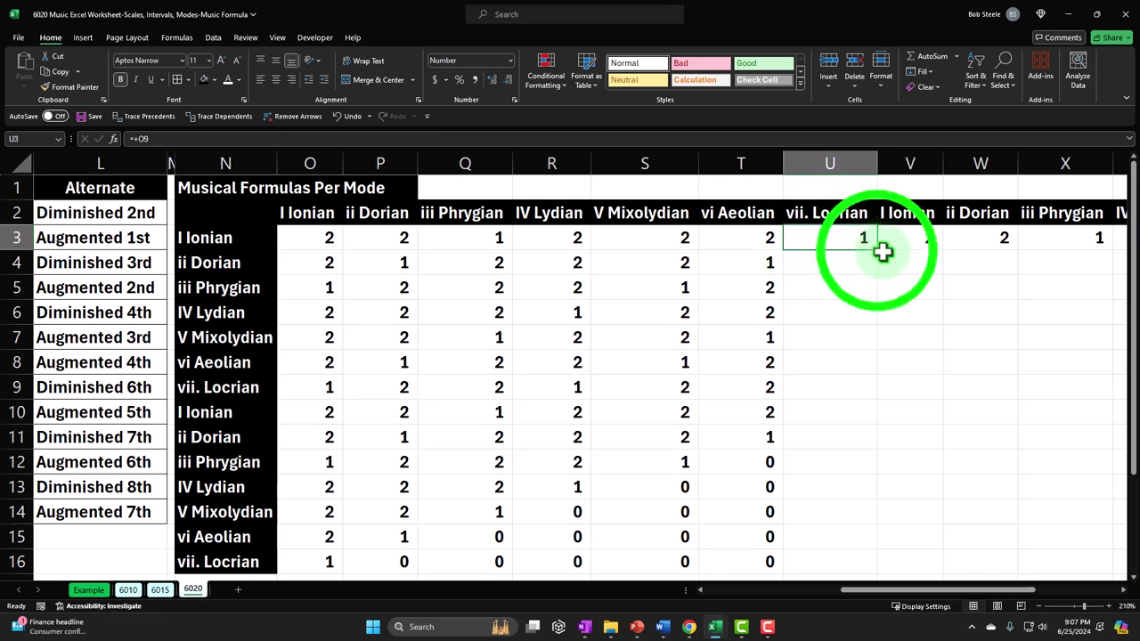
double_click(877, 250)
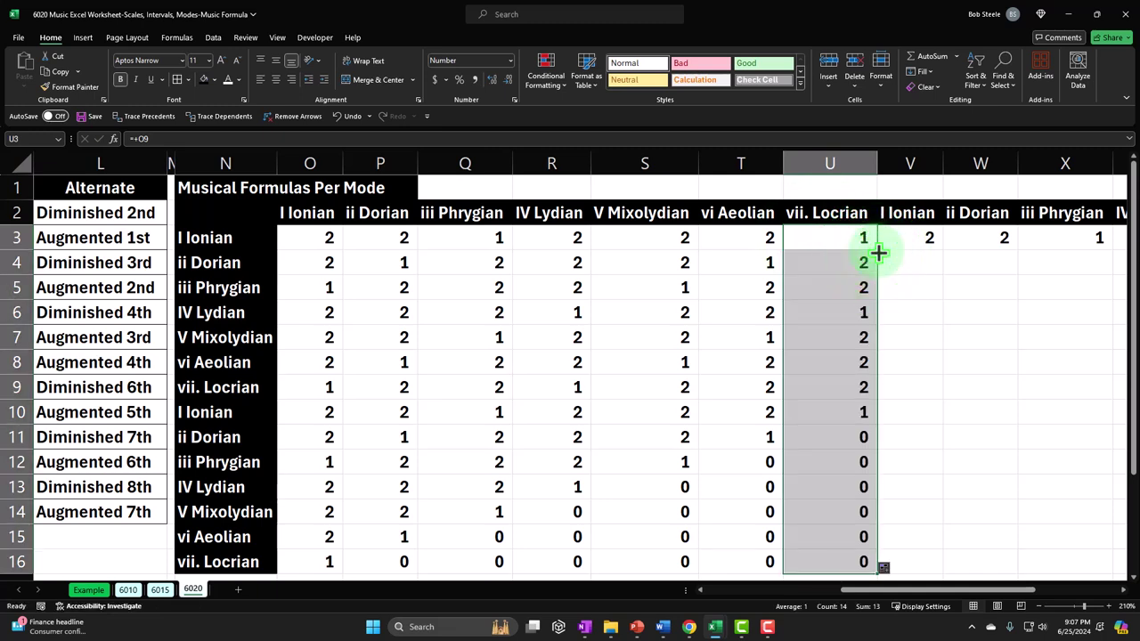
Fill the V3 formula =O3 down the second I Ionian column through V16, checking the source cells of V3 and V4
click(908, 237)
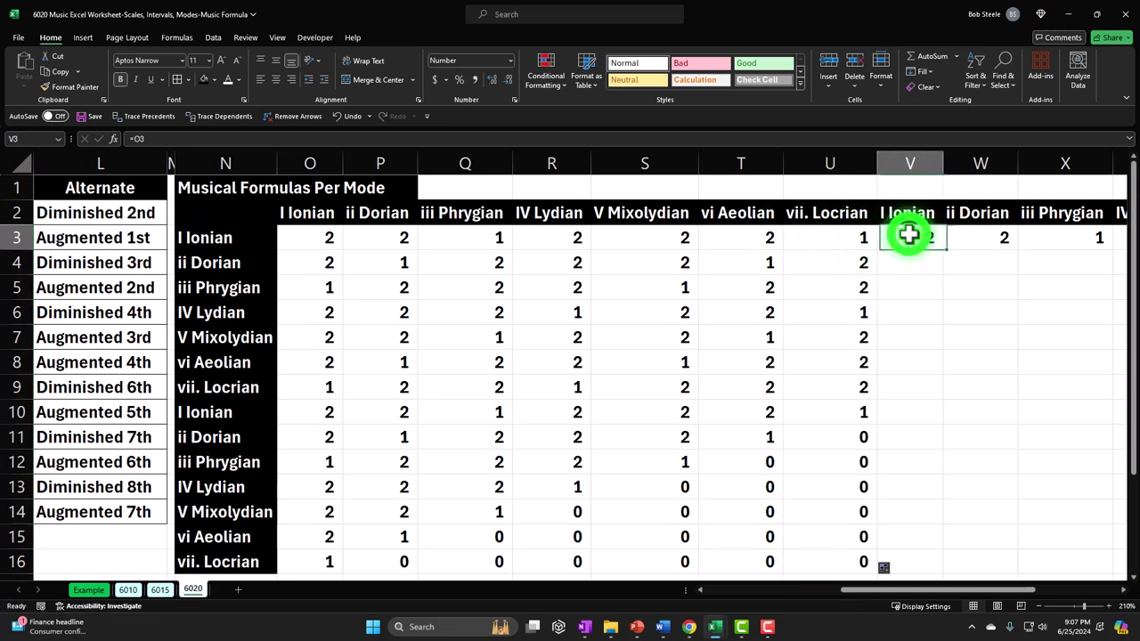
text(=O3)
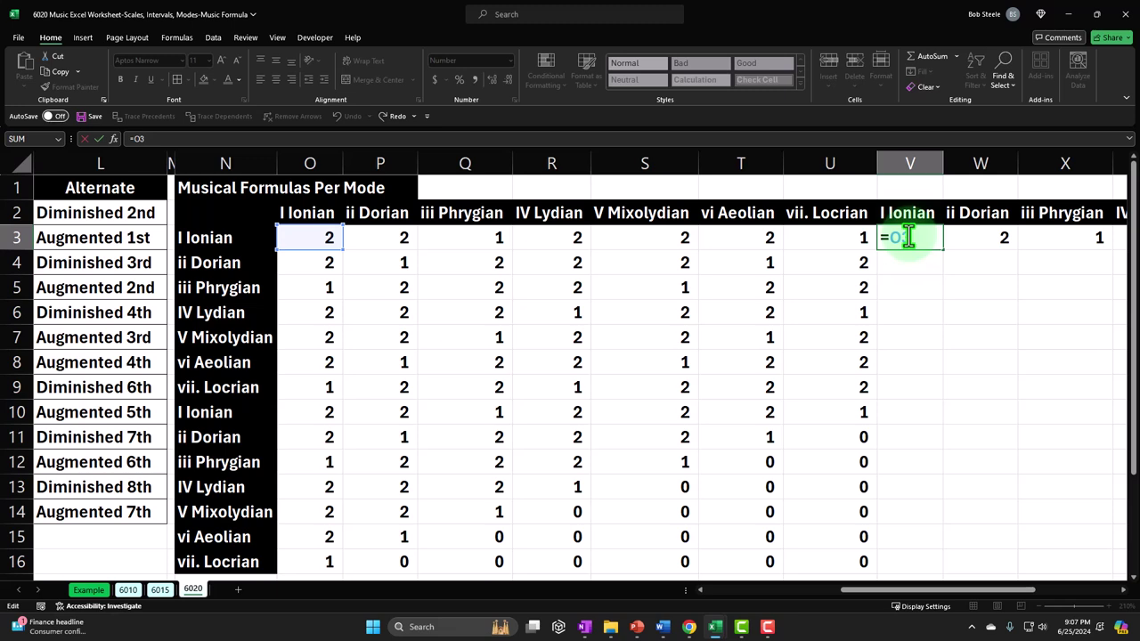
key(Return)
click(908, 235)
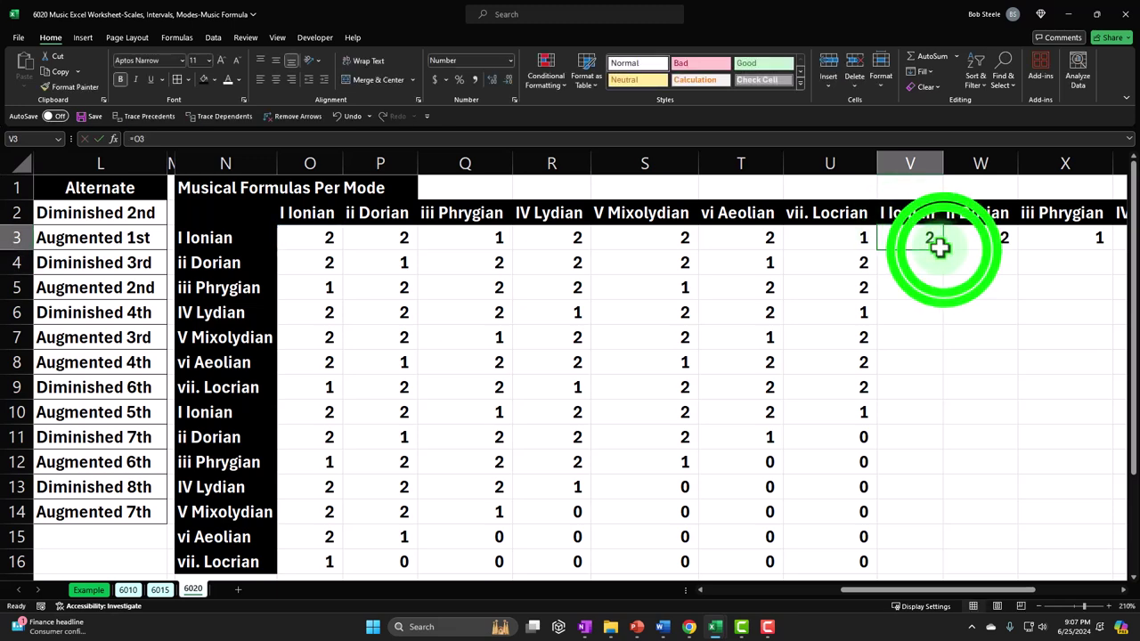
double_click(943, 249)
click(916, 263)
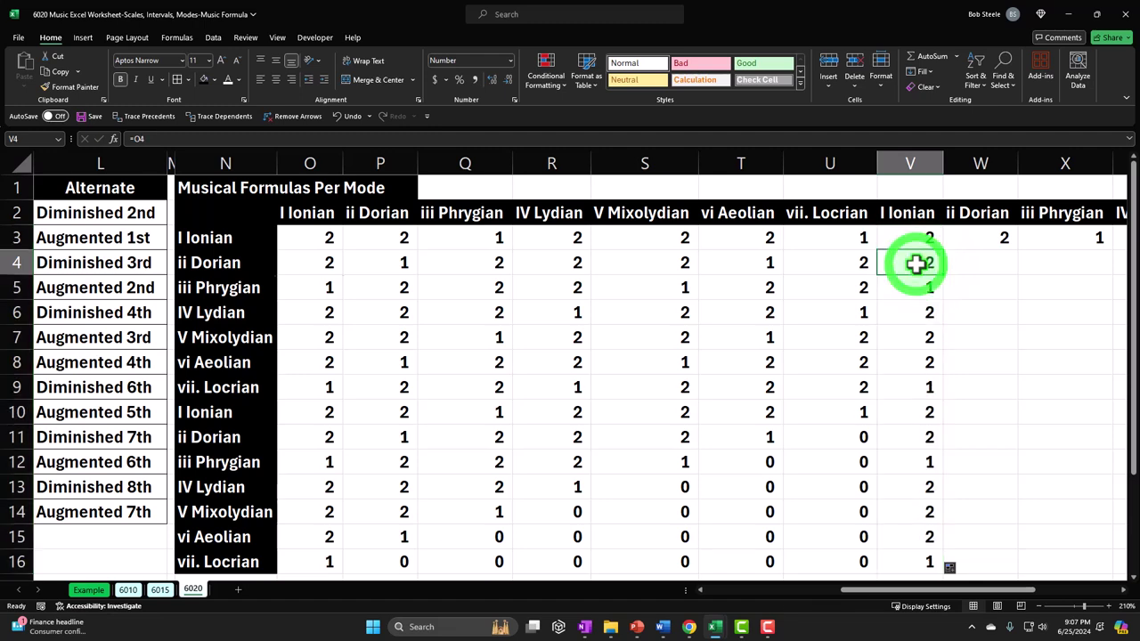
key(F2)
key(Return)
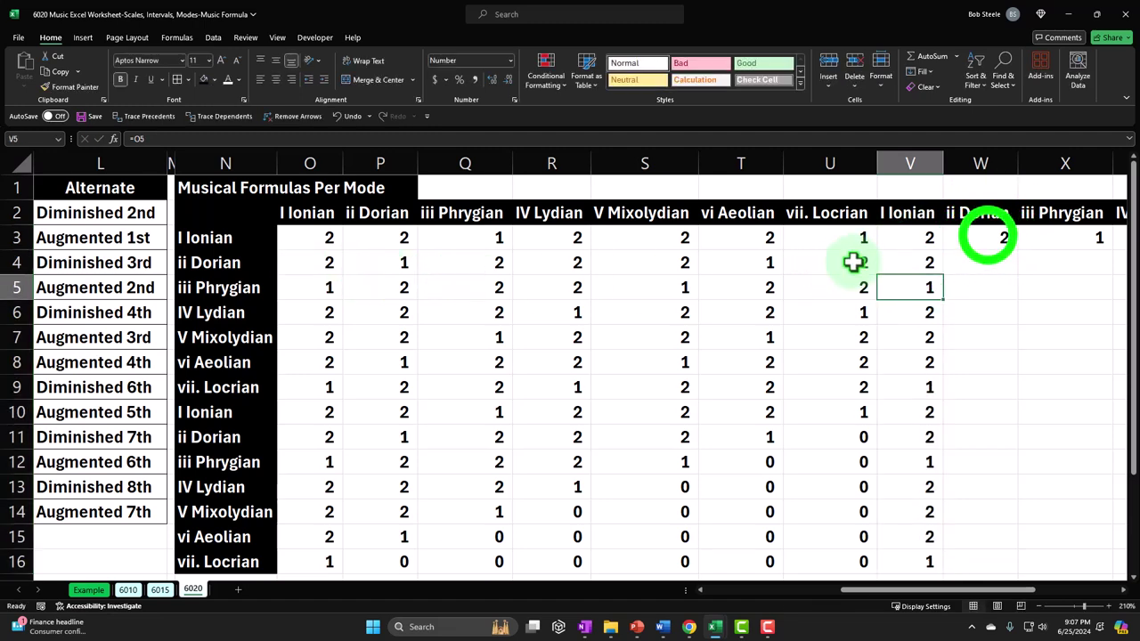
Fill the W3 formula down the second ii Dorian column through W16 and check the source cell of W4
click(987, 235)
double_click(1018, 250)
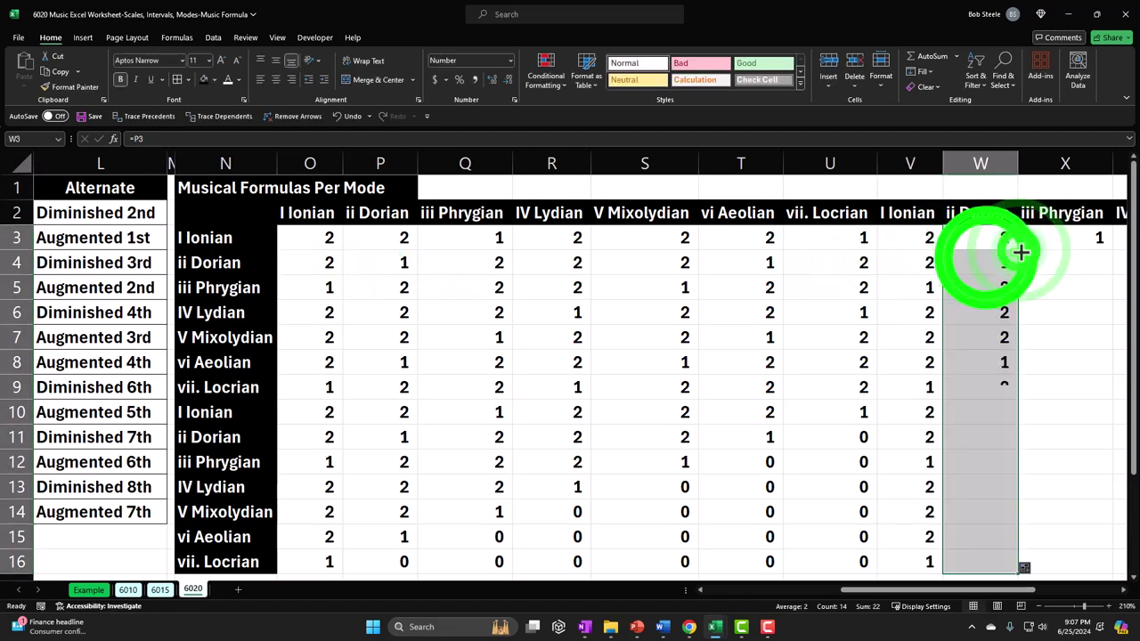
double_click(980, 260)
key(Return)
Fill the X3:AB3 formulas down through row 16 for the second octave's iii Phrygian through vii. Locrian columns
key(Right)
key(Right)
key(Right)
key(Right)
key(Right)
key(Right)
drag(617, 235, 949, 229)
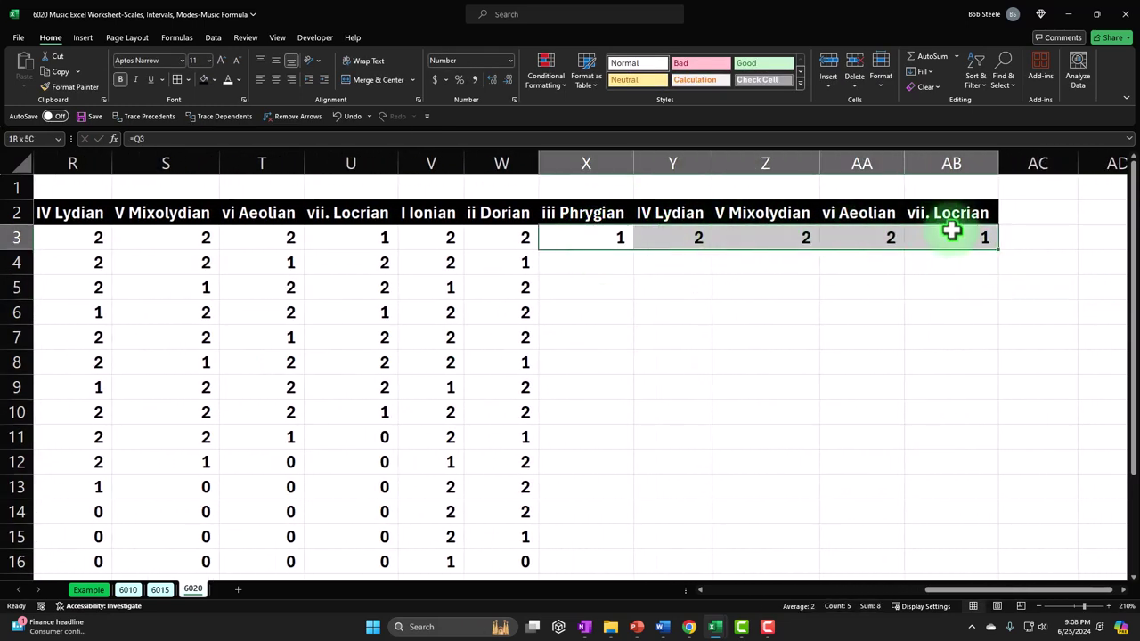
double_click(999, 250)
click(735, 303)
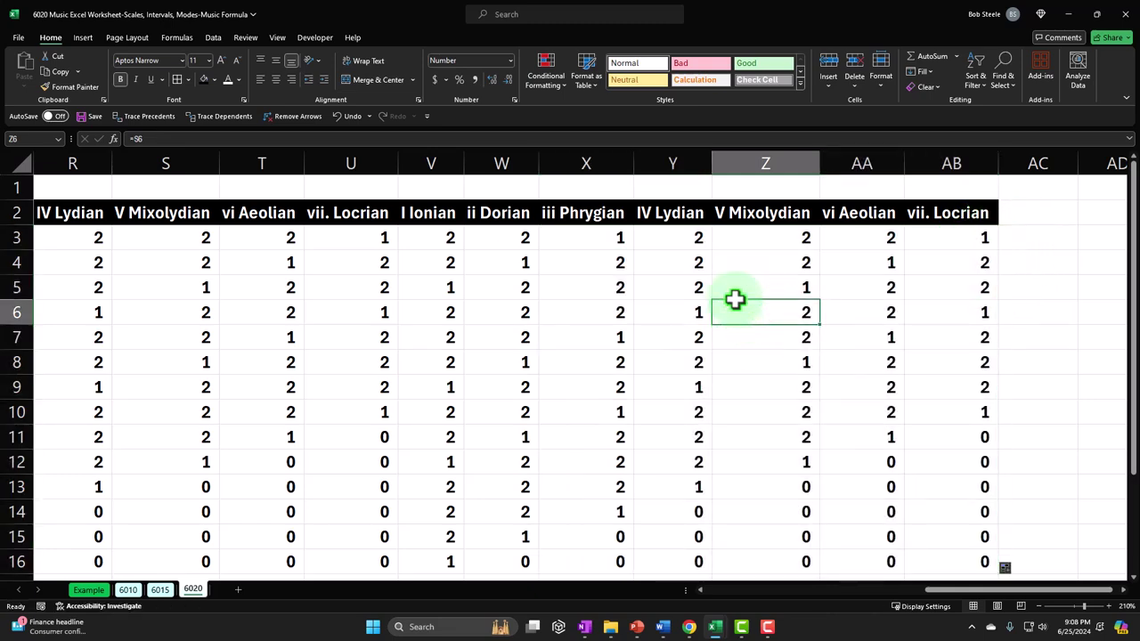
Review the I Ionian formula in O3:O16 alongside the seven mode names in N3:N9
key(Left)
key(Left)
key(Left)
key(Left)
key(Left)
key(Left)
key(Left)
key(Left)
key(Left)
key(Left)
key(Left)
key(Left)
key(Left)
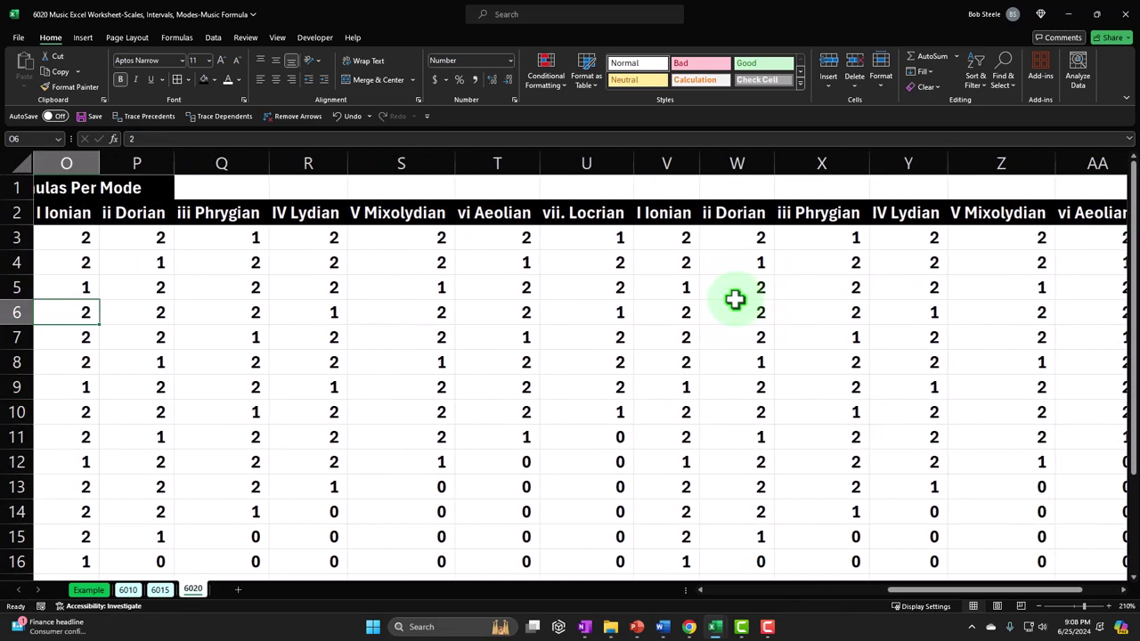
key(Delete)
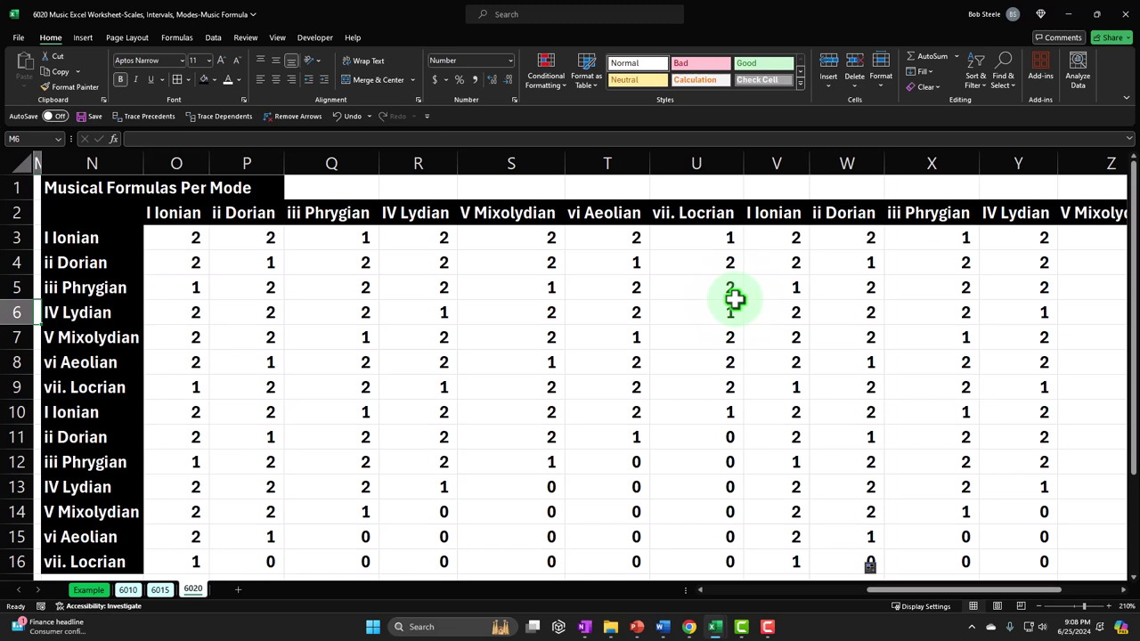
drag(180, 232, 173, 506)
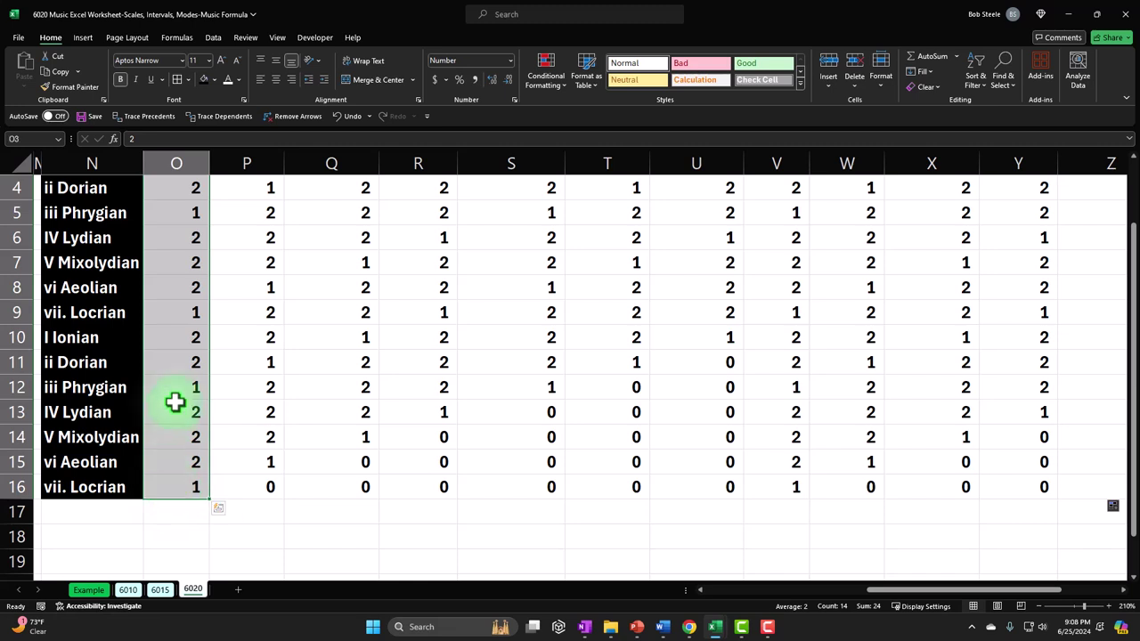
scroll(173, 402, up, 1)
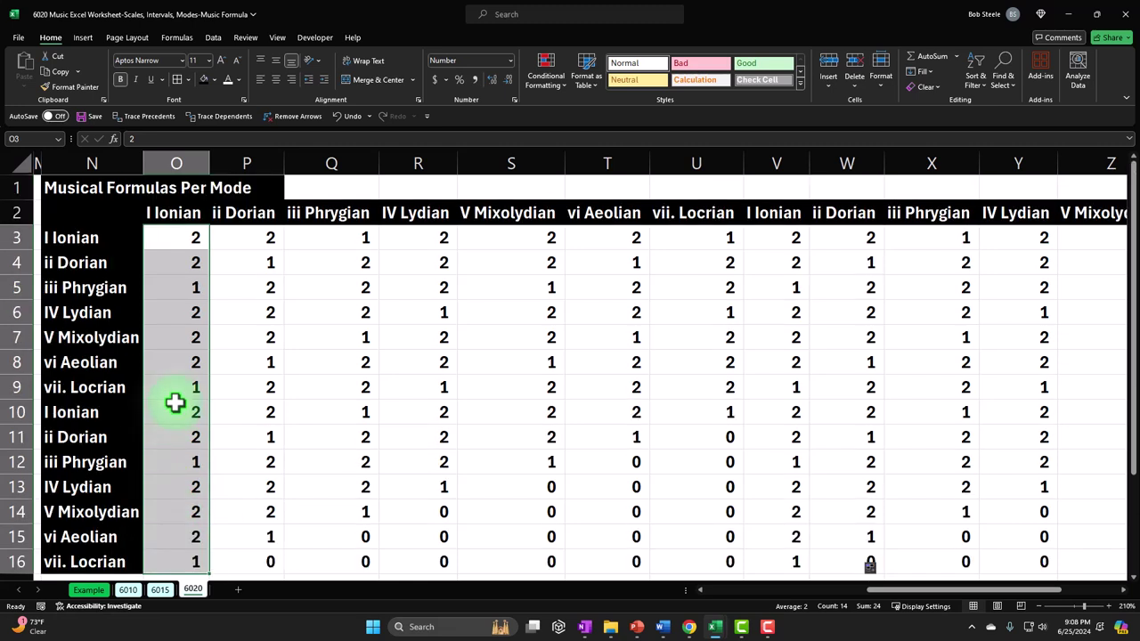
drag(71, 237, 71, 384)
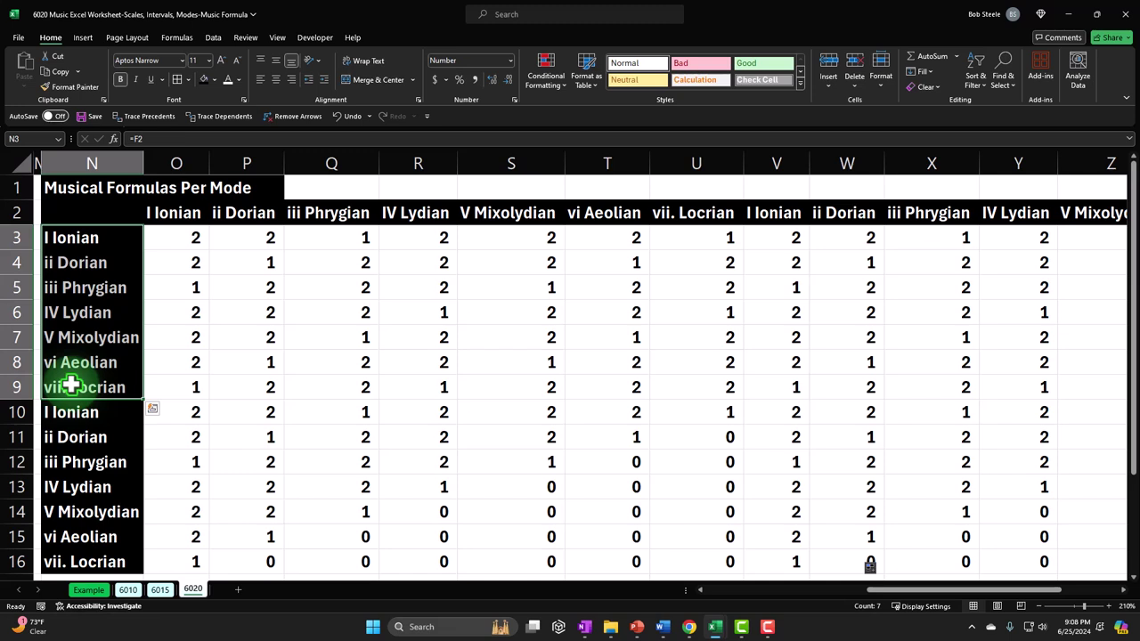
Step through the I Ionian intervals one at a time from O3 to the repeat of the pattern at O10
click(159, 231)
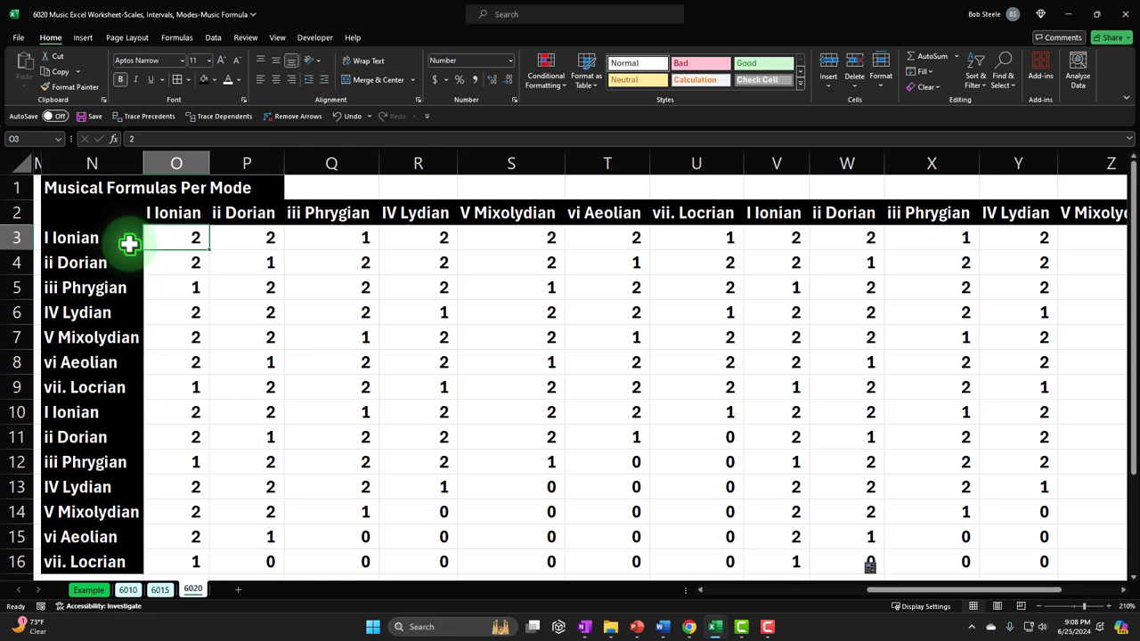
key(Down)
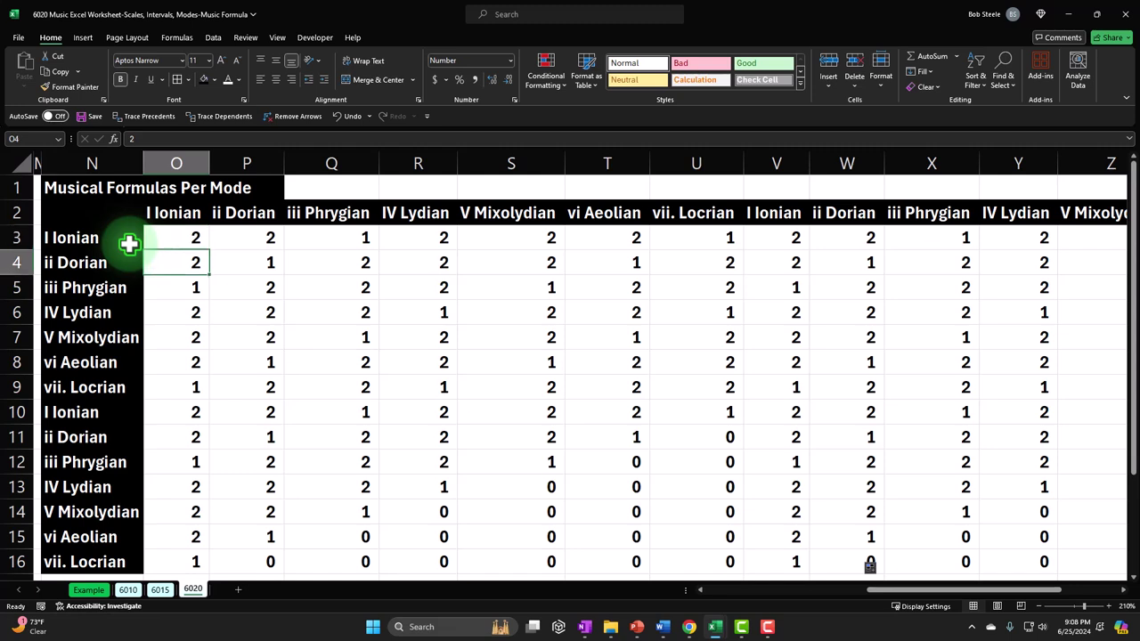
key(Down)
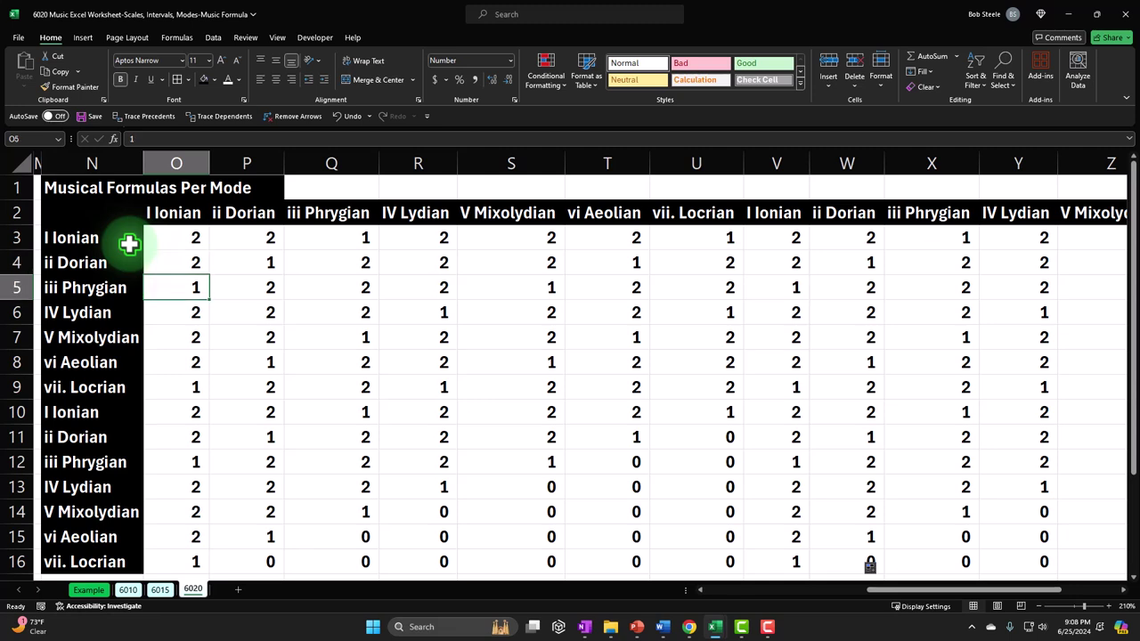
key(Down)
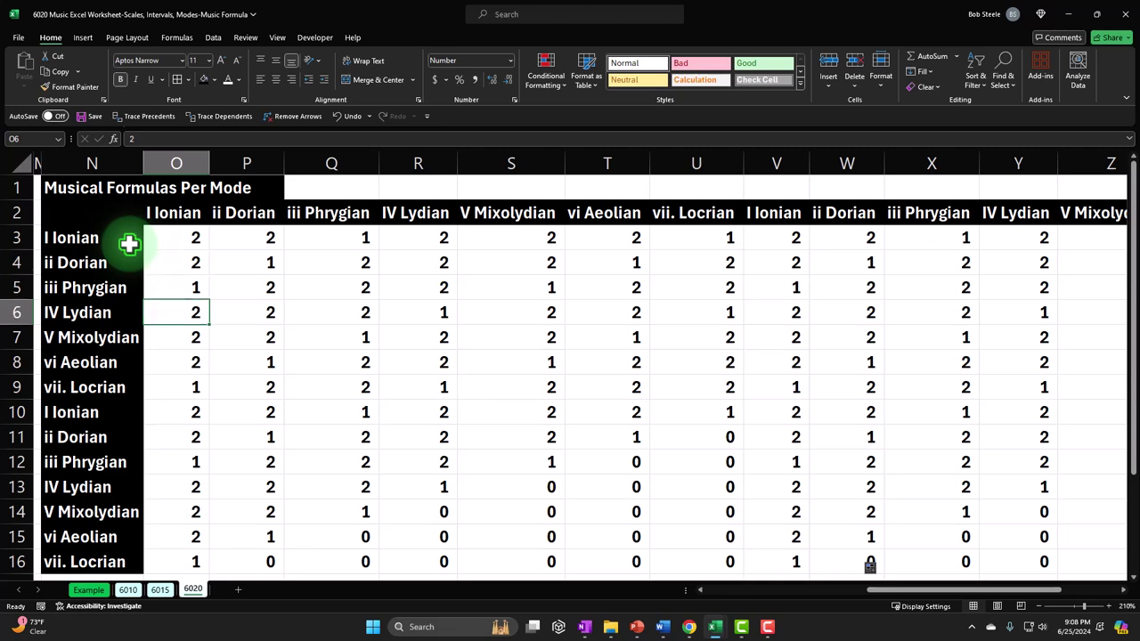
key(Down)
key(Down)
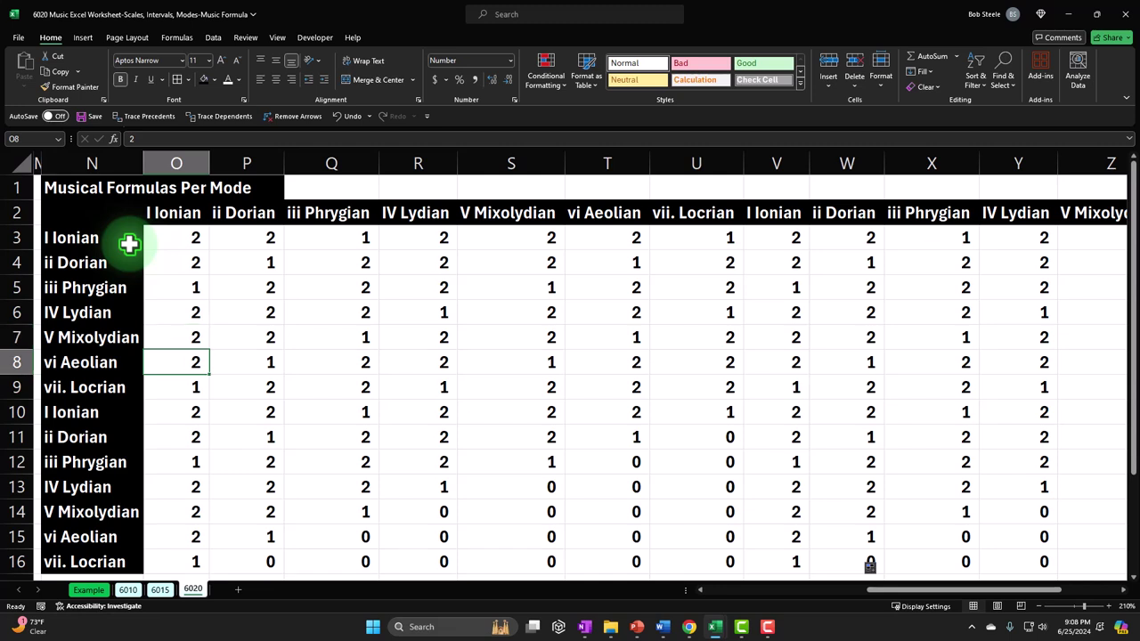
key(Down)
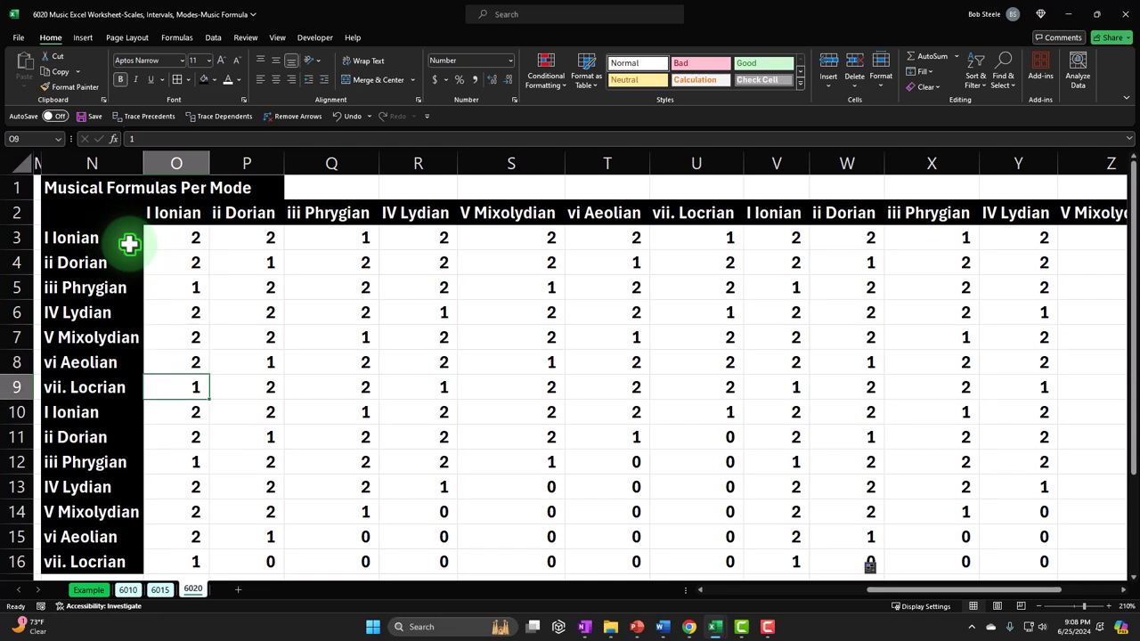
key(Down)
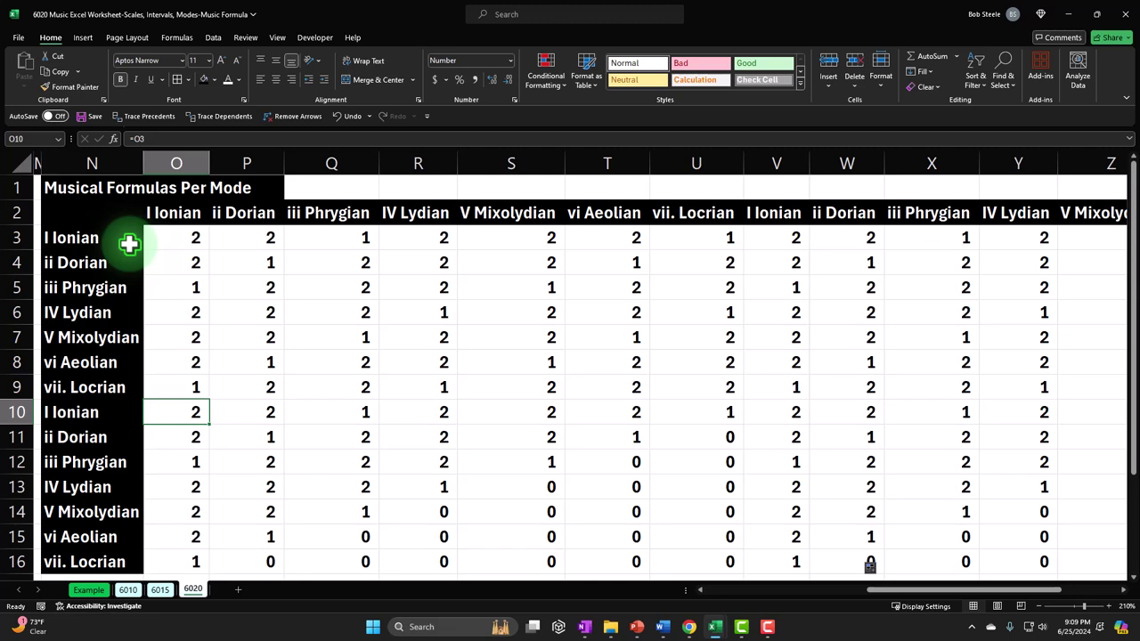
Compare the I Ionian and ii Dorian intervals cell by cell in rows 3 to 5 of columns O and P
click(195, 236)
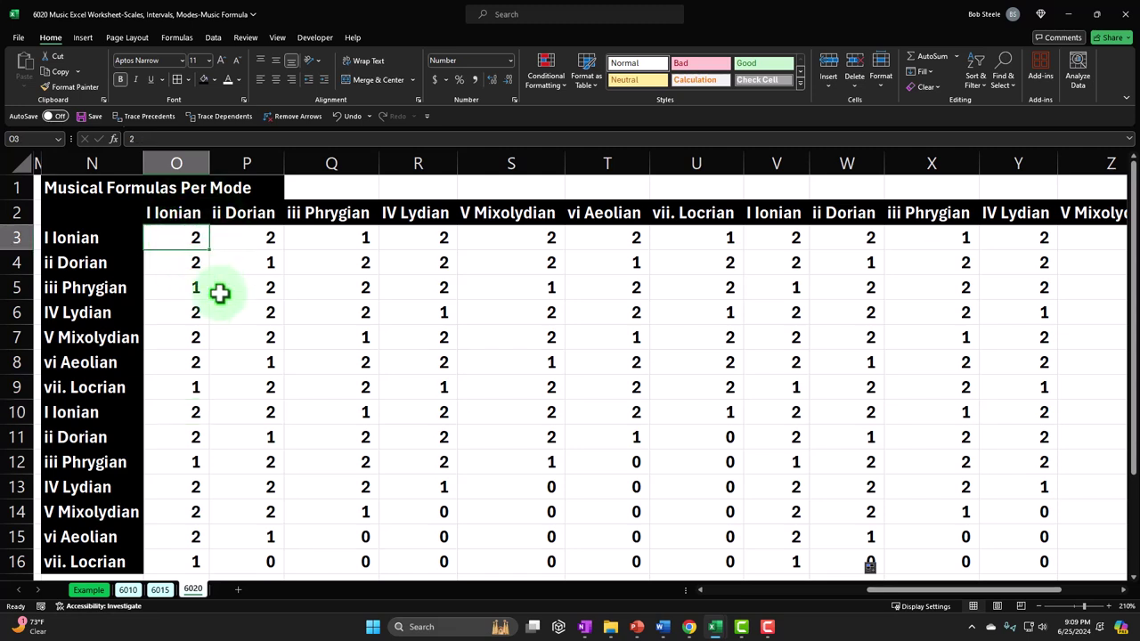
key(Right)
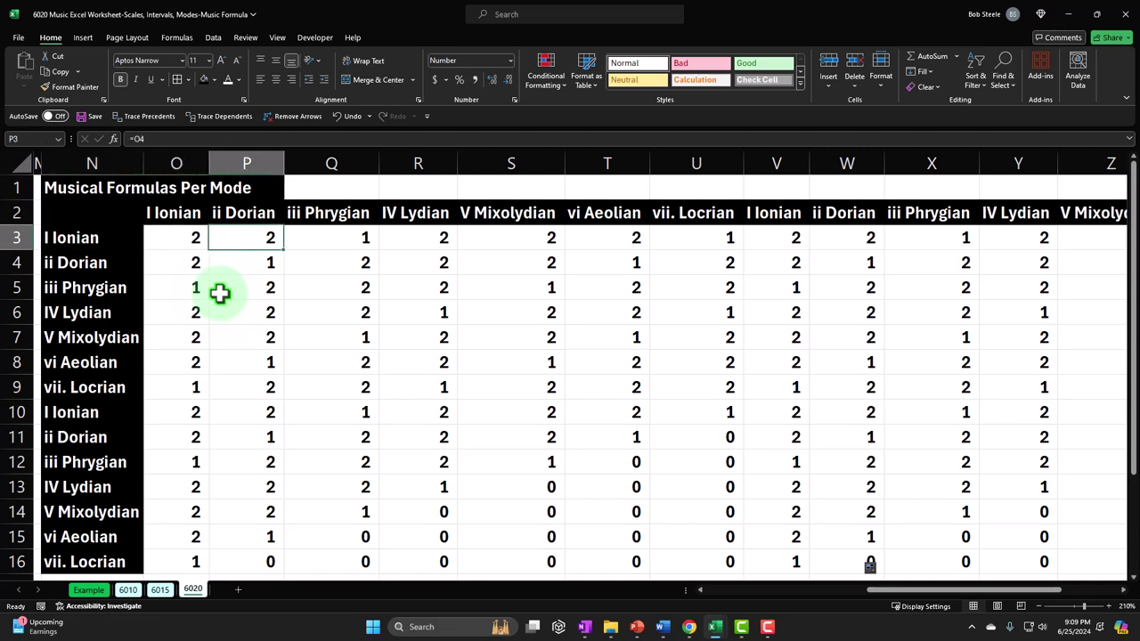
key(Left)
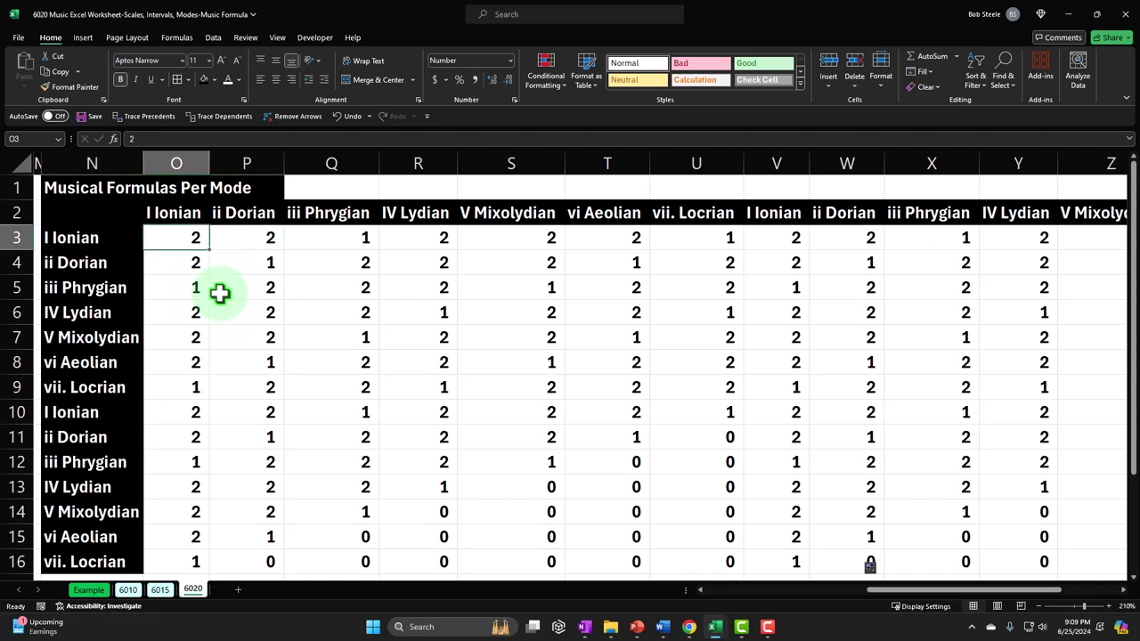
key(Right)
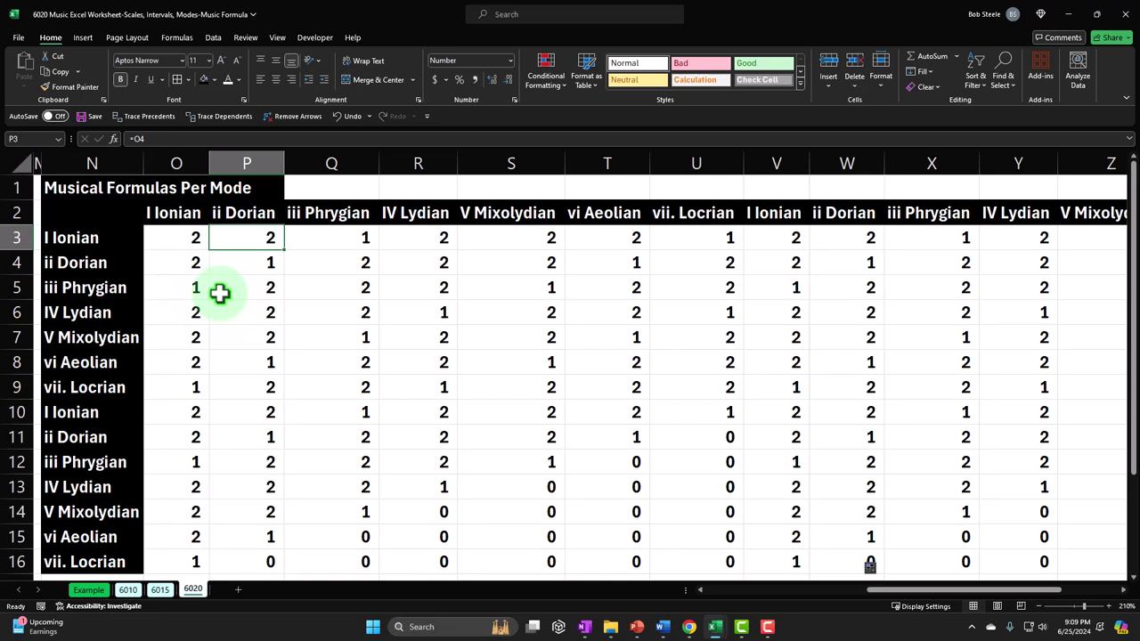
key(Down)
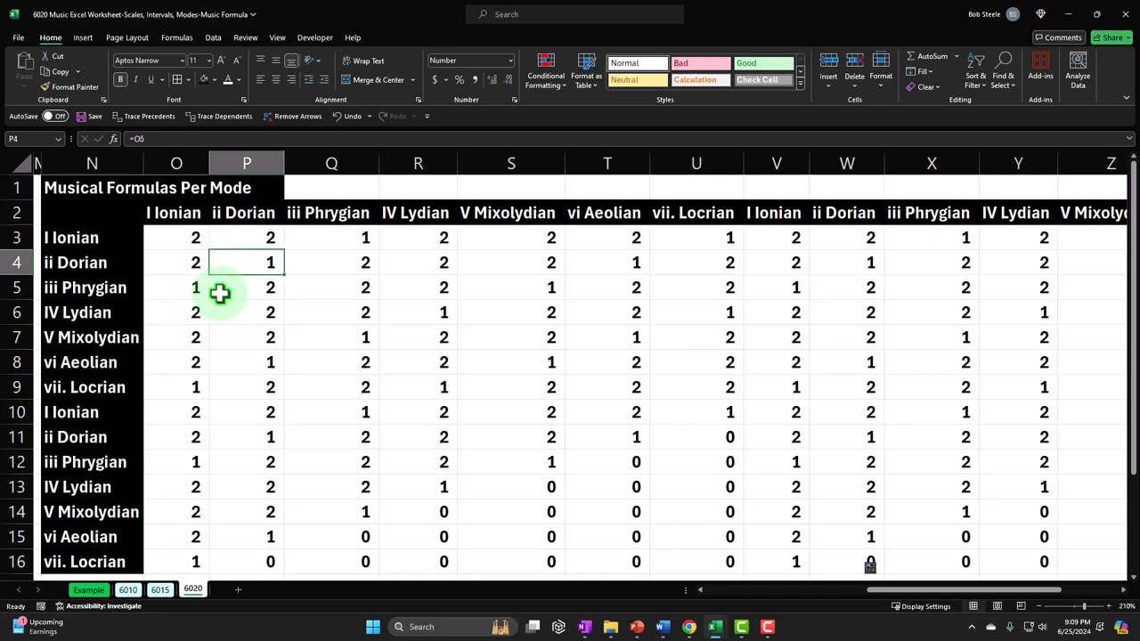
key(Left)
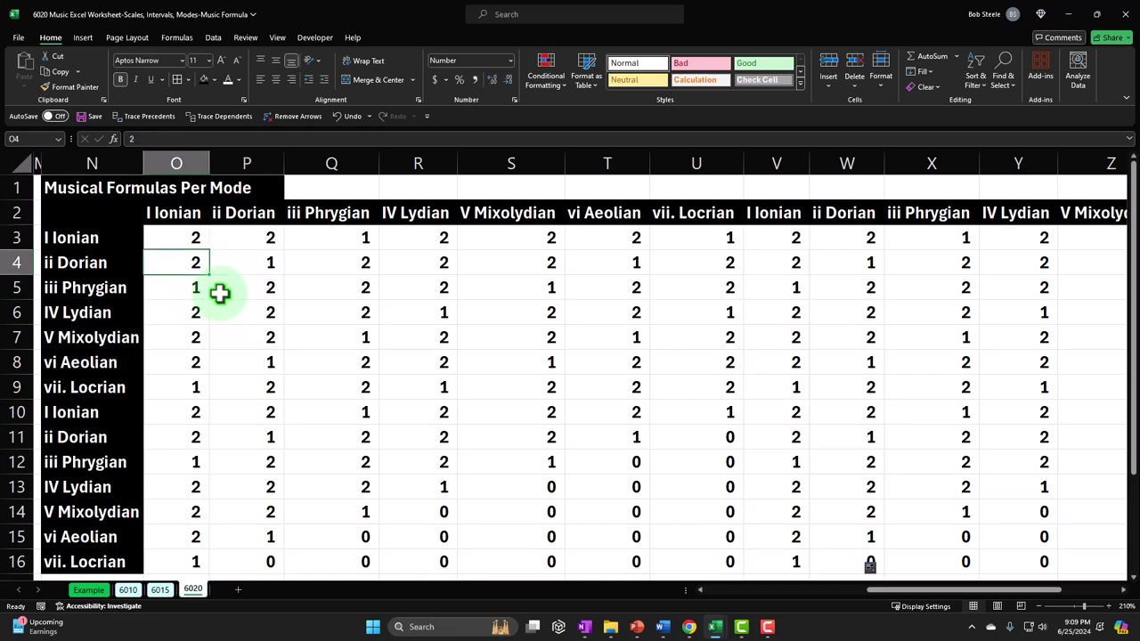
key(Right)
key(Left)
key(Up)
key(Right)
key(Down)
key(Left)
key(Right)
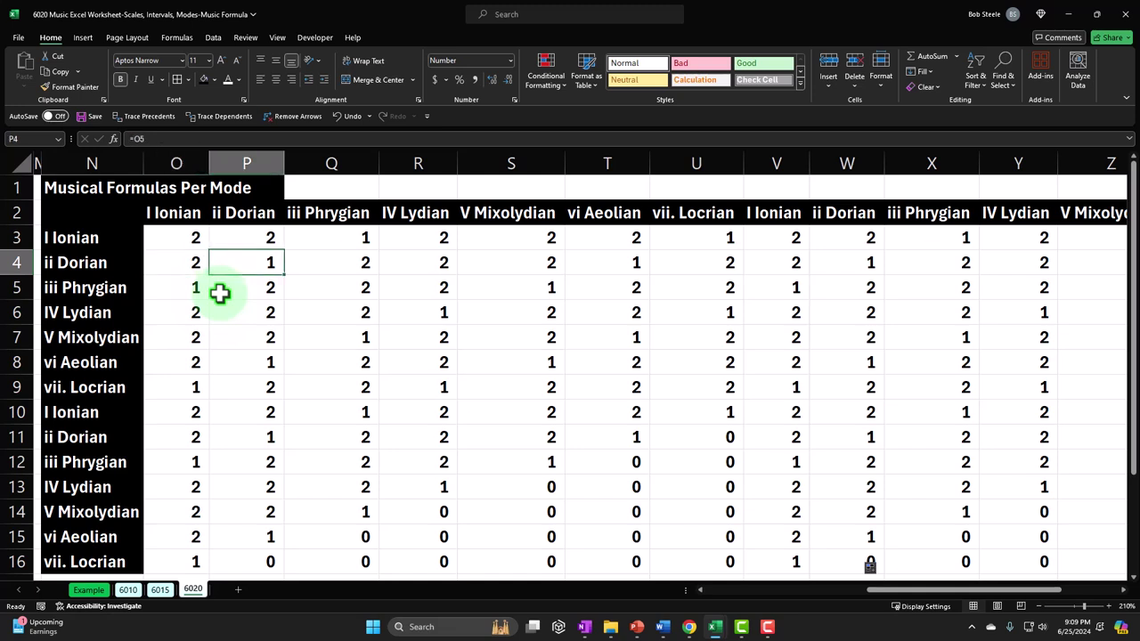
key(Down)
key(Left)
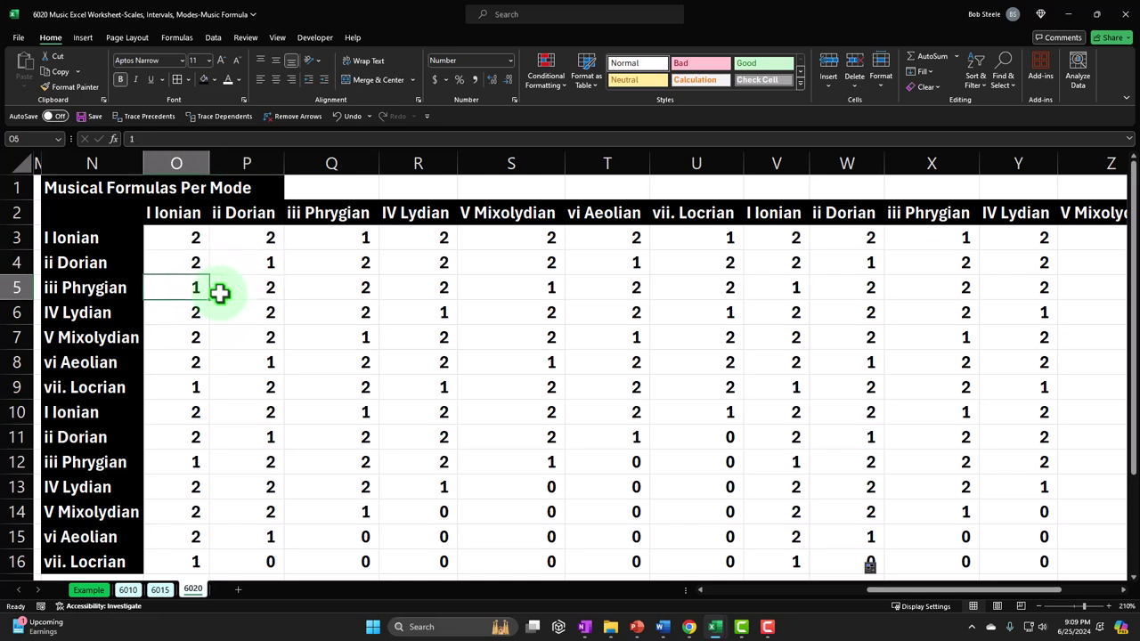
key(Right)
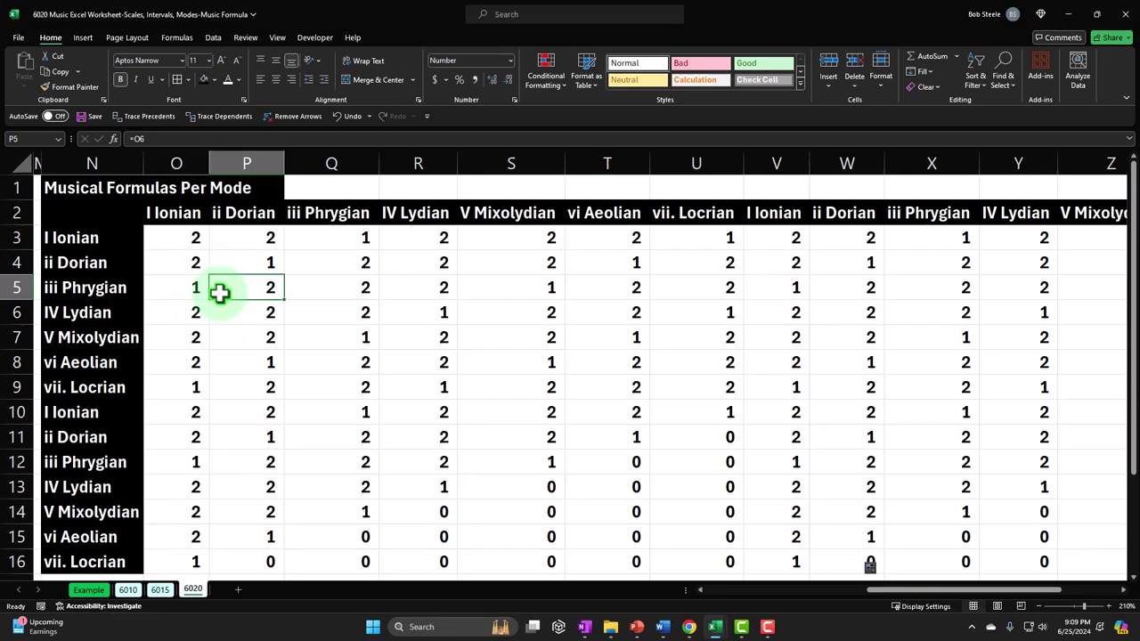
Examine the interval reference table, checking the #&Abrev entries in K2:K4 and the first interval number in H2
key(Left)
key(Left)
key(Left)
key(Left)
key(Left)
key(Left)
key(Left)
key(Left)
key(Left)
key(Left)
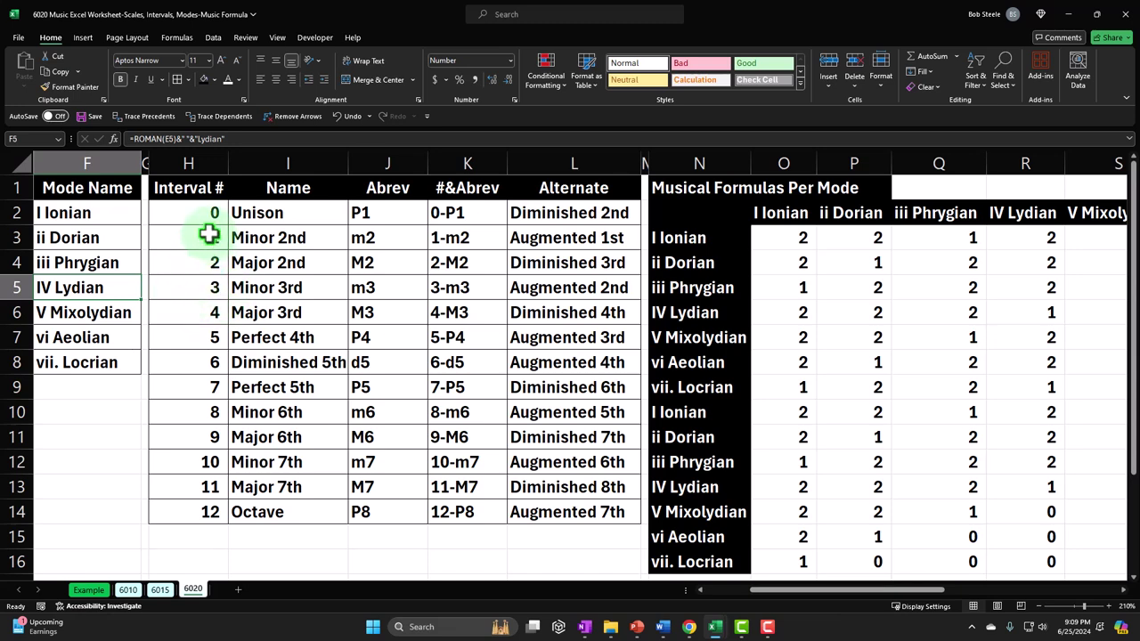
click(446, 212)
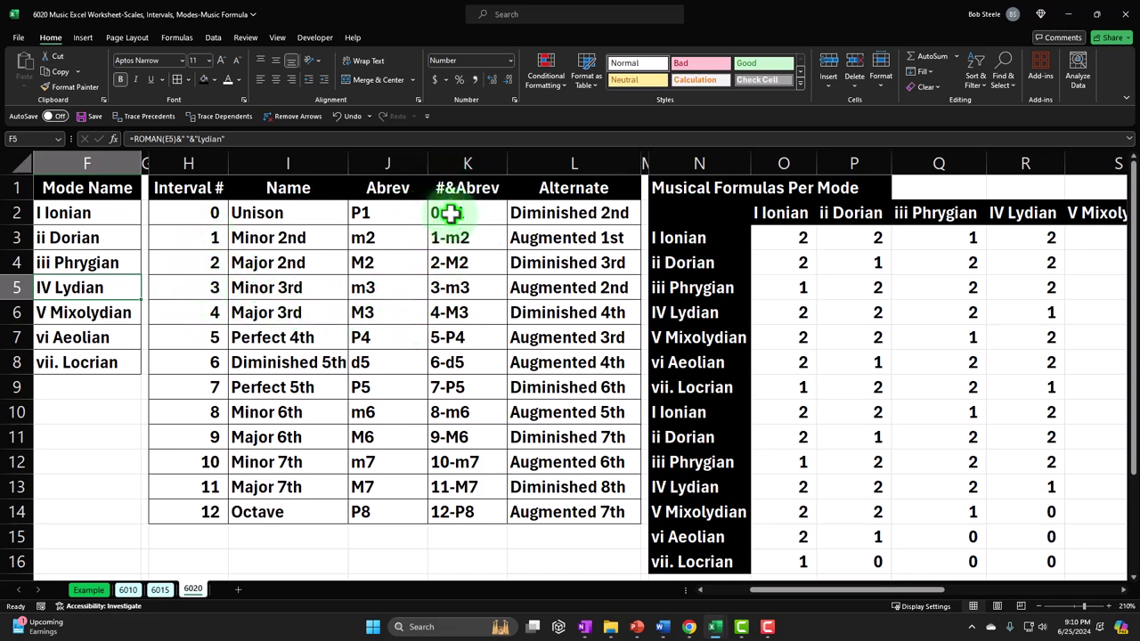
key(Down)
key(Down)
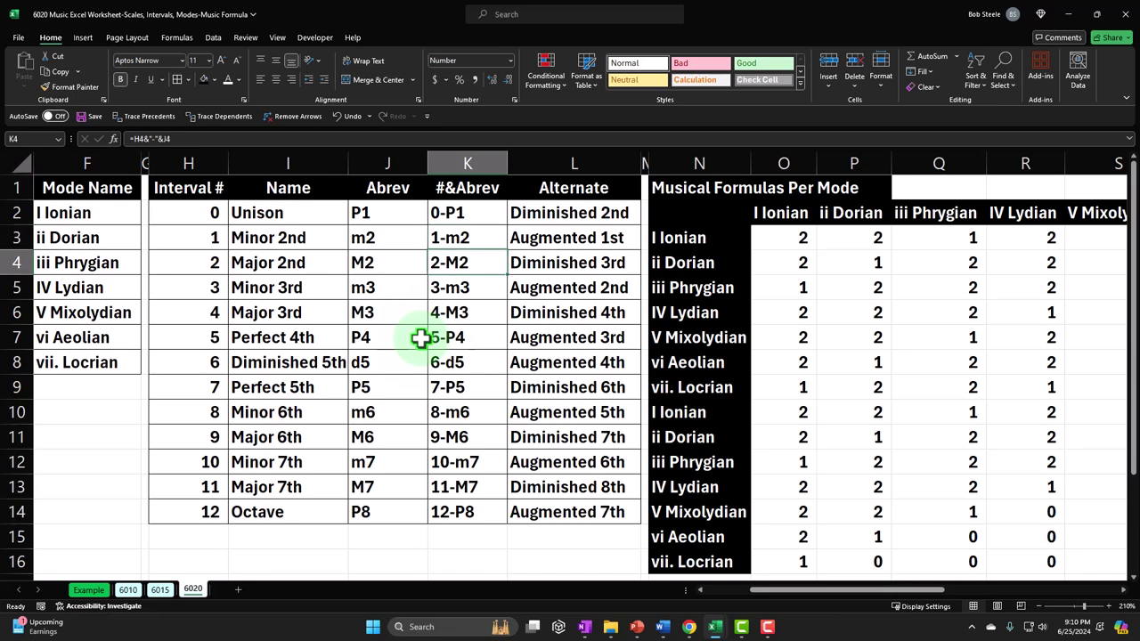
click(187, 216)
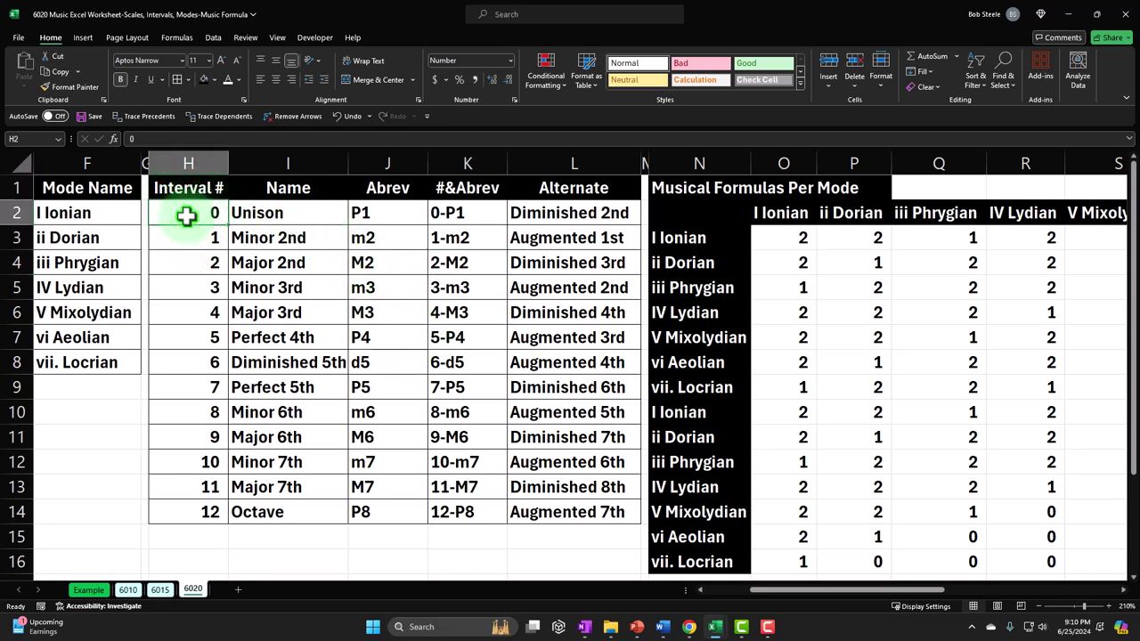
Compare progressively longer opening interval runs of I Ionian and ii Dorian, up to O3:O5 and P3:P5
click(784, 240)
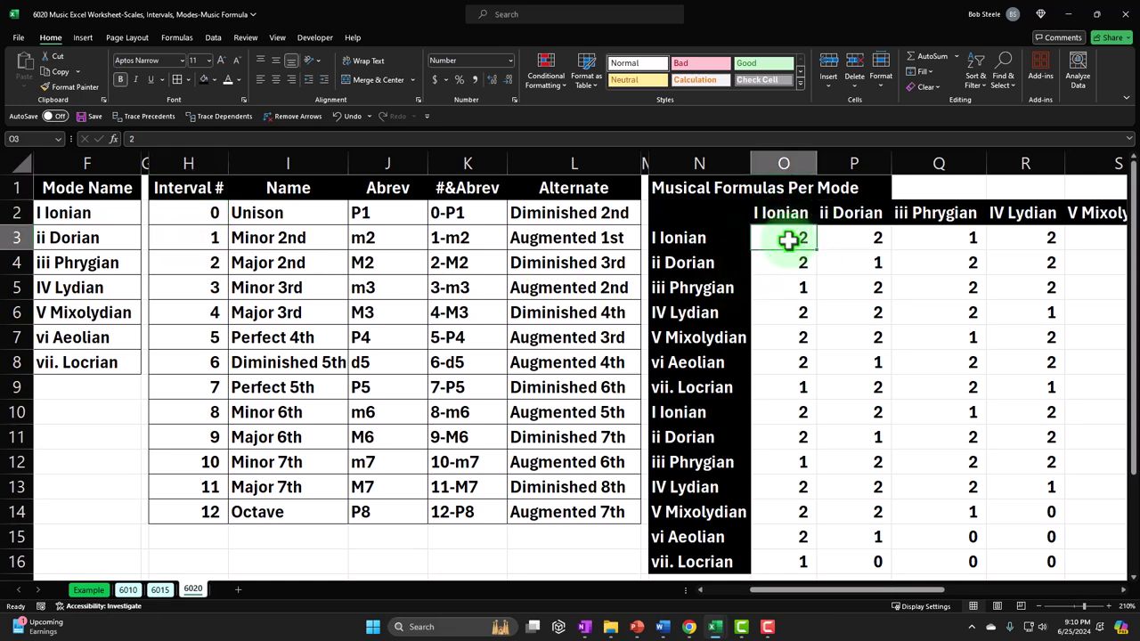
click(839, 242)
click(810, 240)
drag(807, 240, 802, 260)
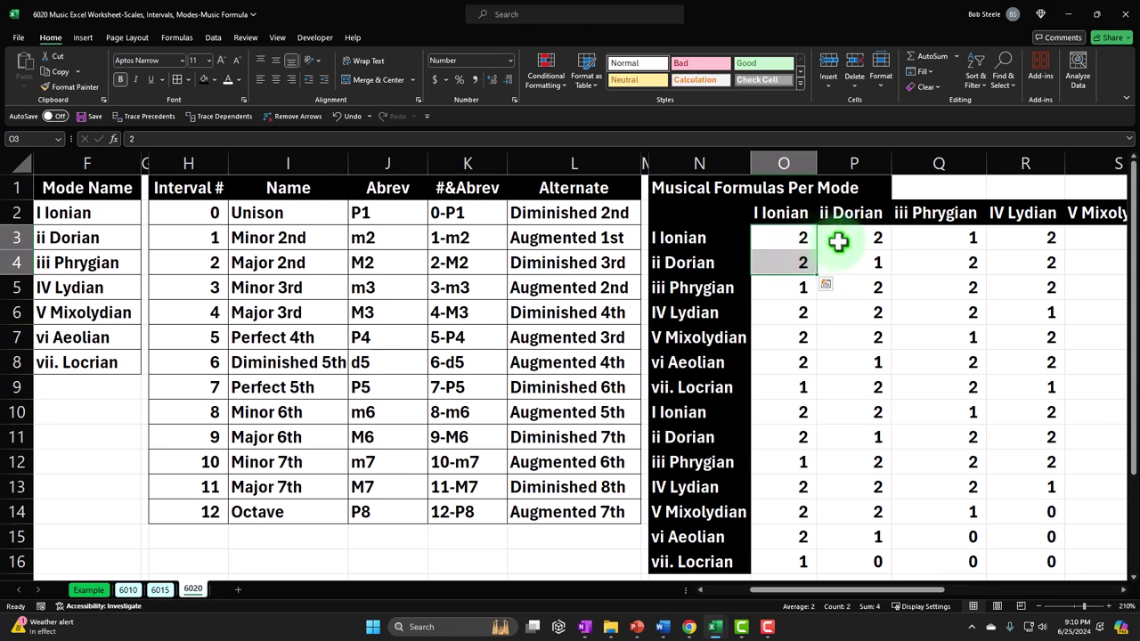
drag(840, 240, 838, 262)
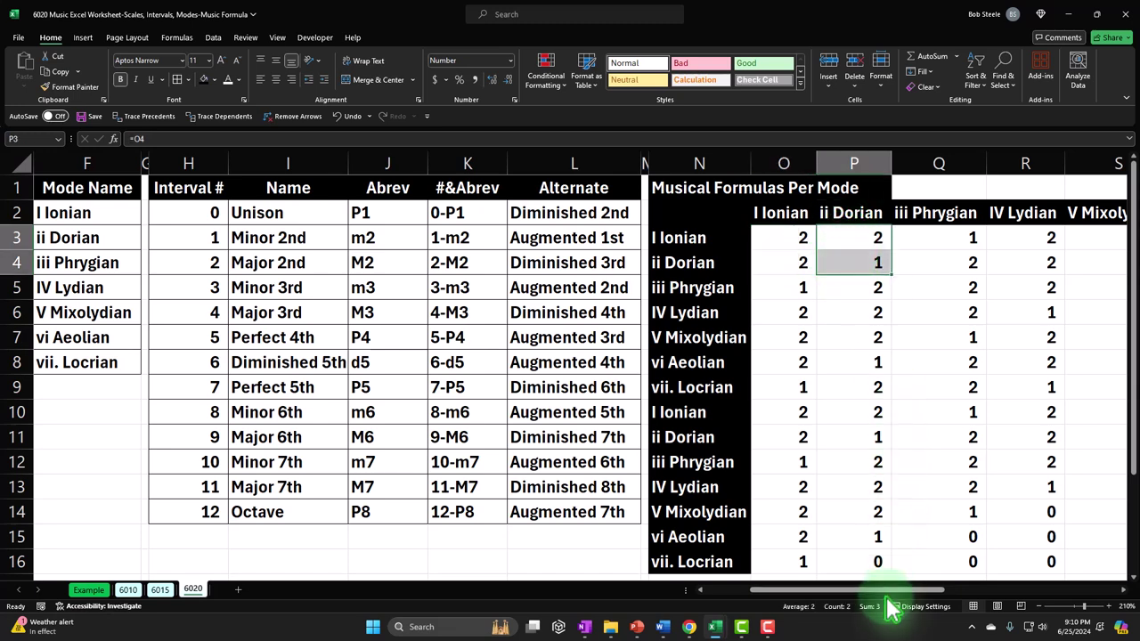
drag(797, 241, 798, 290)
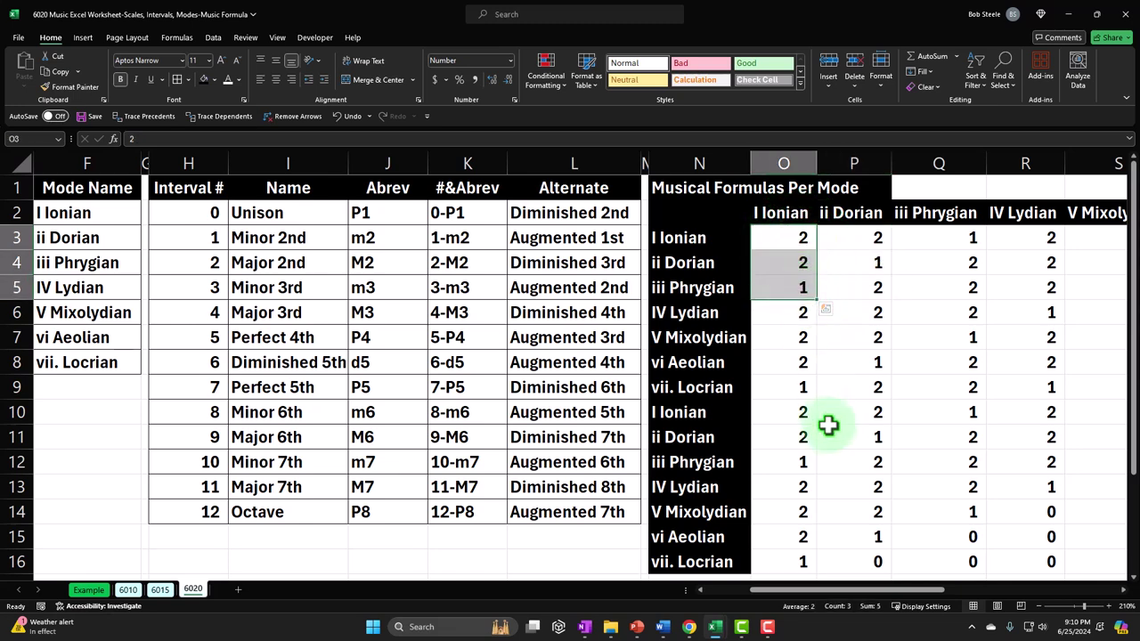
drag(863, 239, 864, 295)
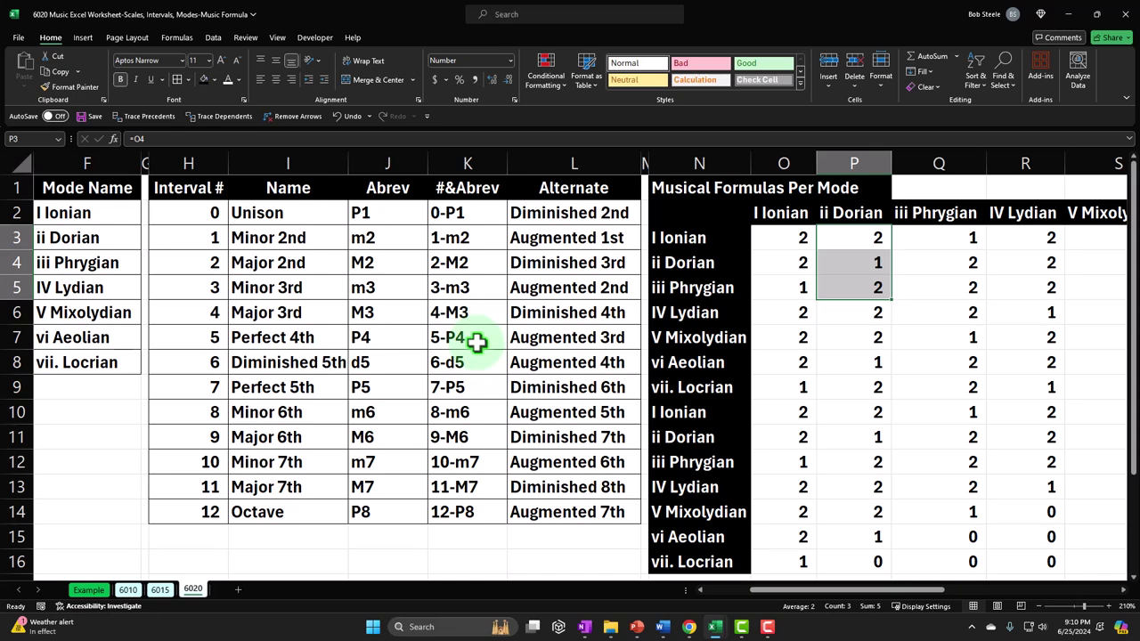
Check the first four I Ionian intervals in O3:O6 against the Unison row of the interval table, from K2 back to H2
drag(770, 240, 777, 302)
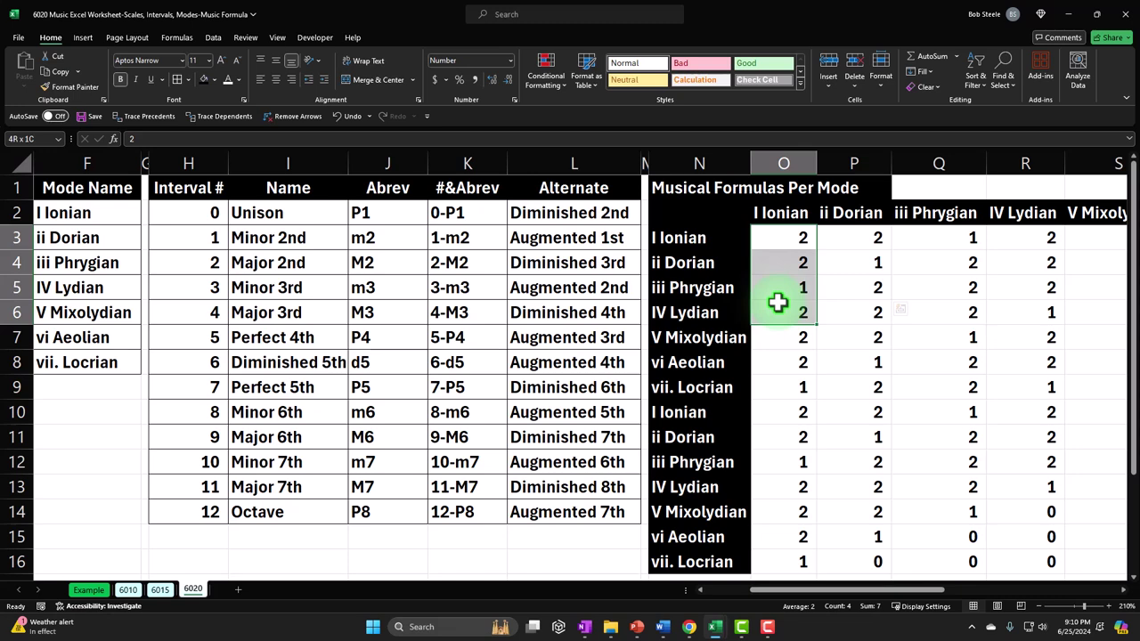
drag(781, 237, 759, 316)
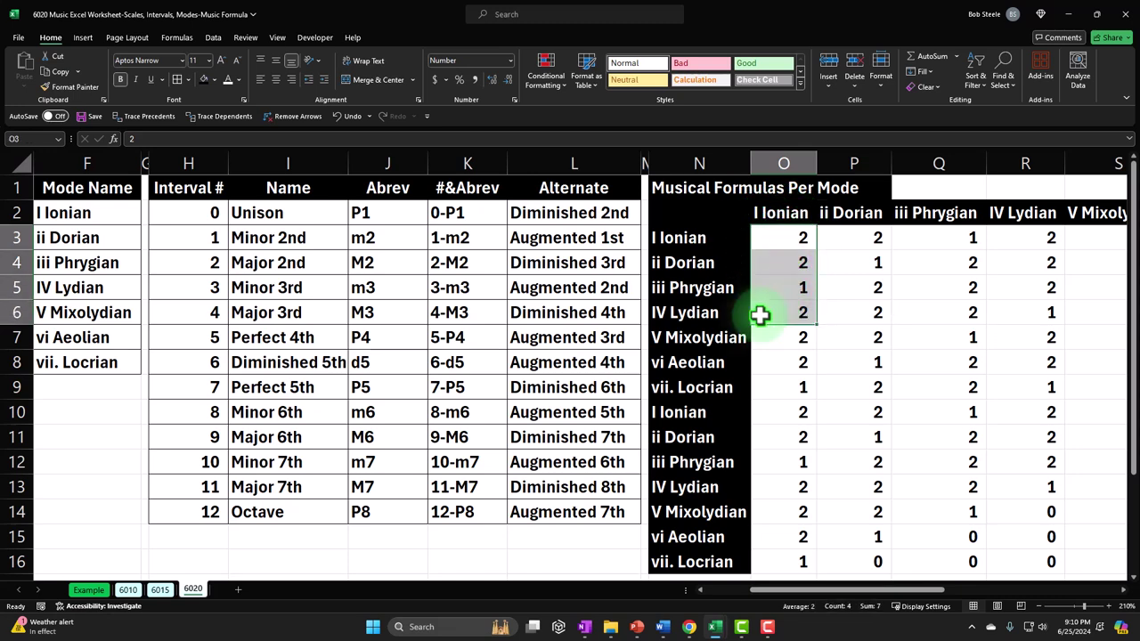
click(439, 220)
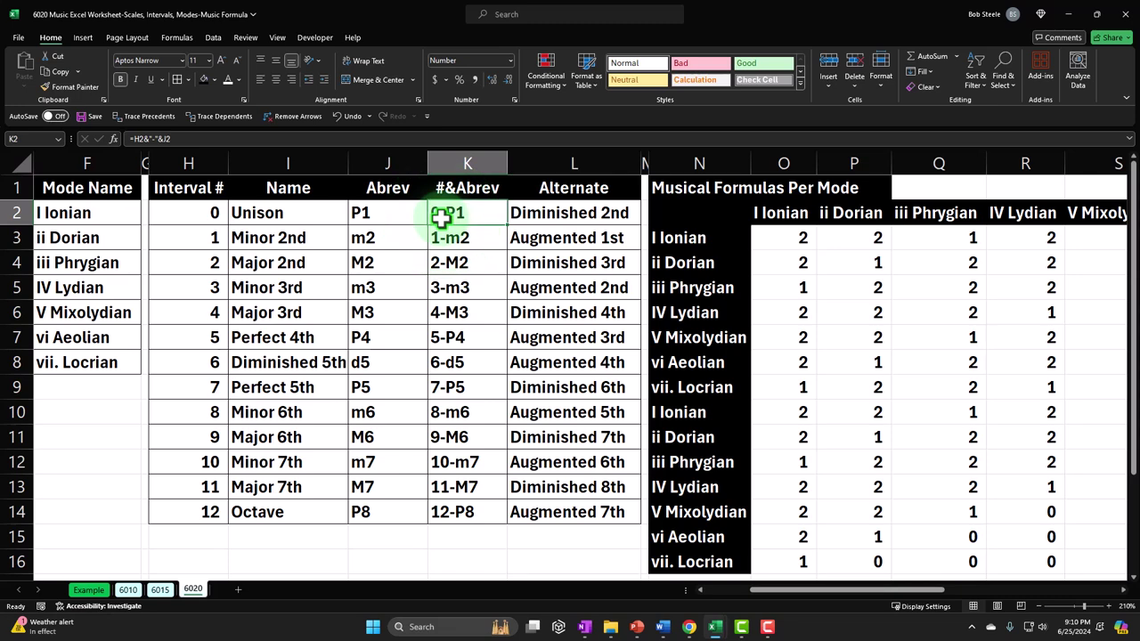
key(Left)
key(Left)
key(Left)
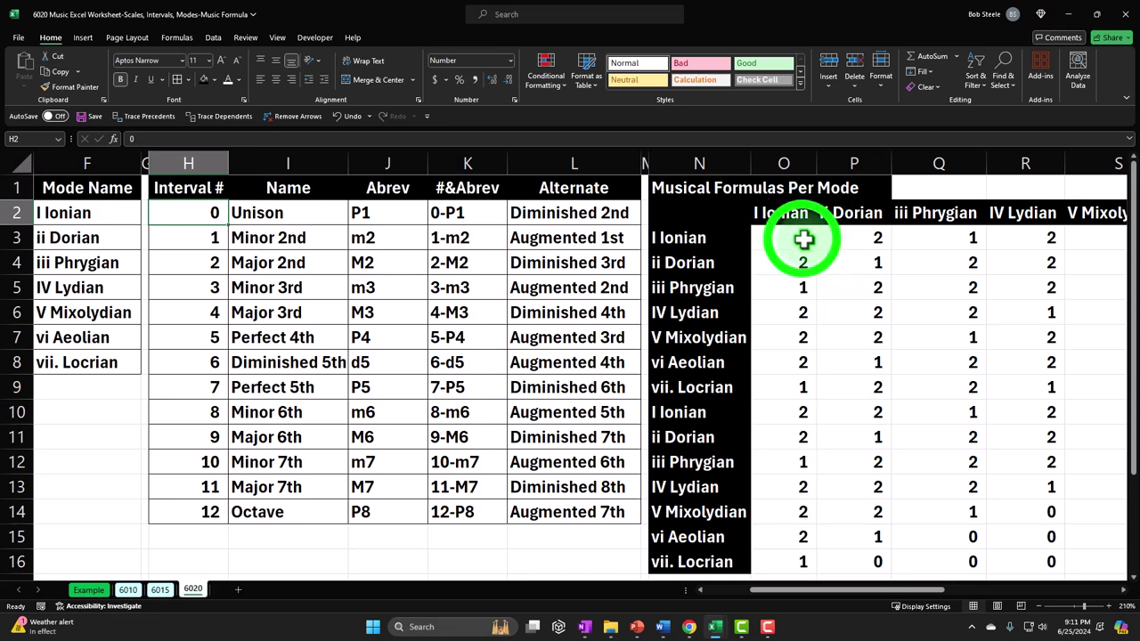
Compare the first two I Ionian intervals in O3:O4 with the first two ii Dorian intervals in P3:P4
drag(803, 239, 804, 262)
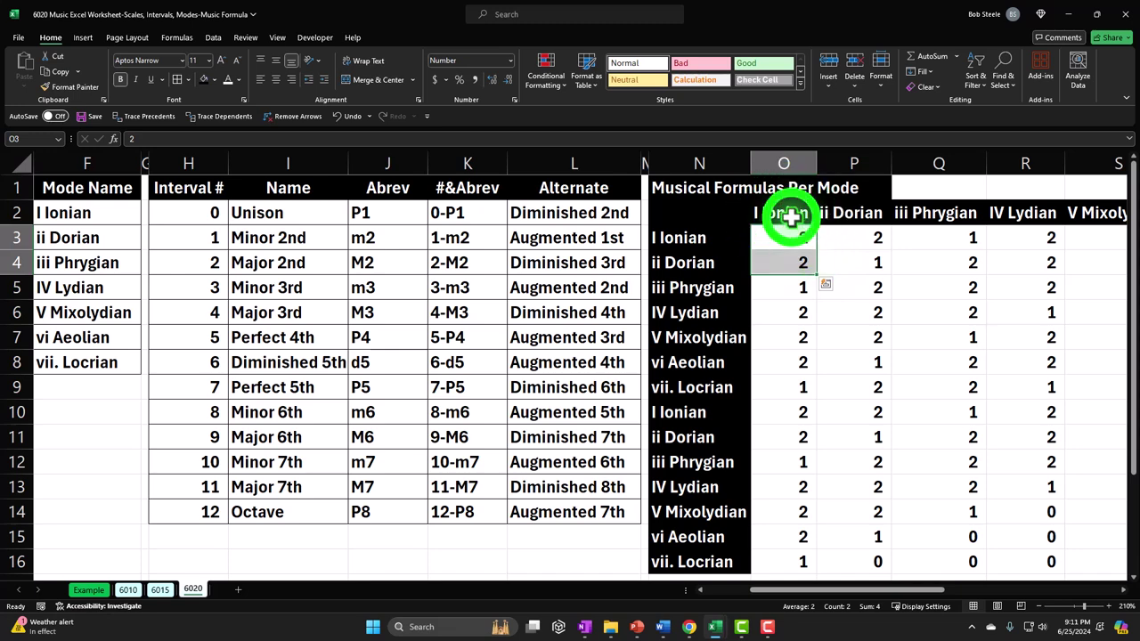
click(791, 216)
key(Right)
key(Down)
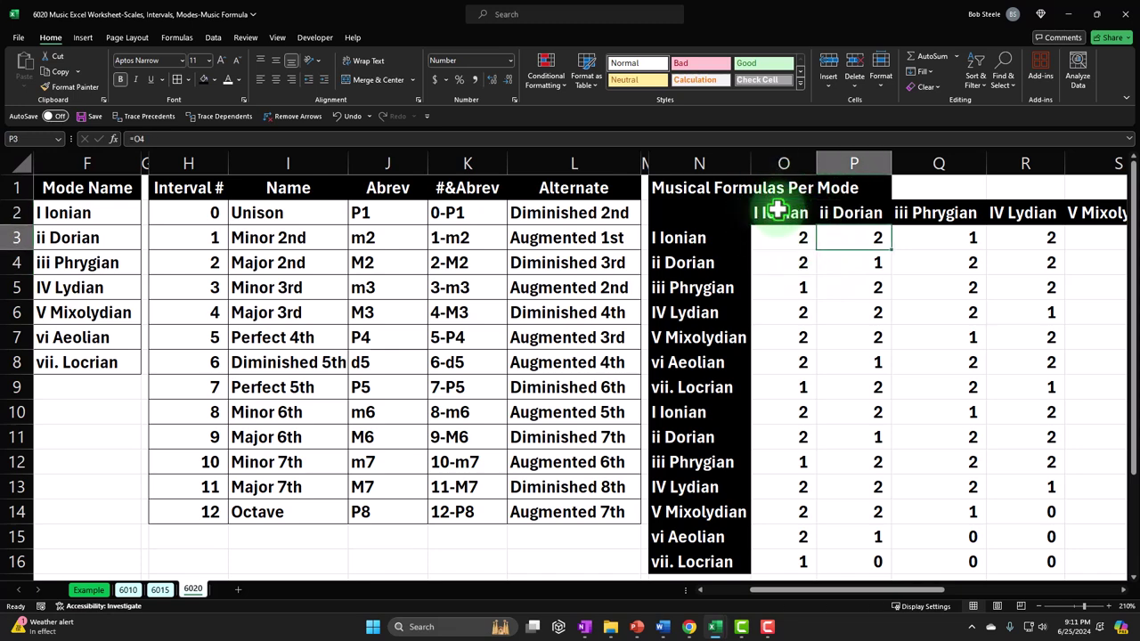
key(Down)
key(Up)
key(Down)
key(Up)
key(Up)
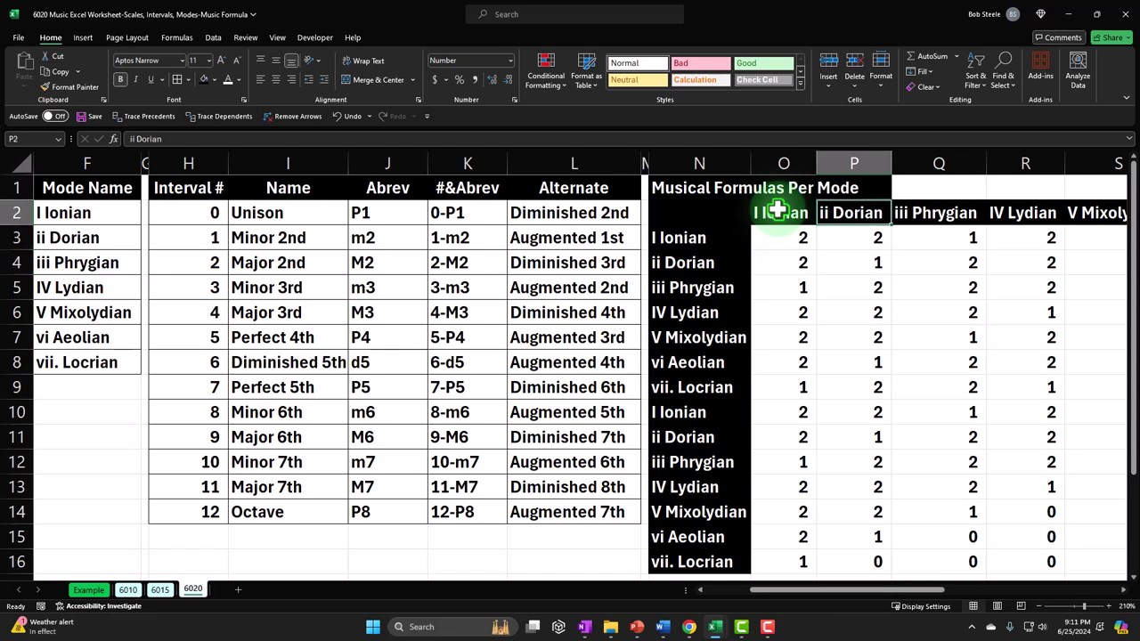
Examine the first two IV Lydian intervals in R3:R4
key(Right)
key(Right)
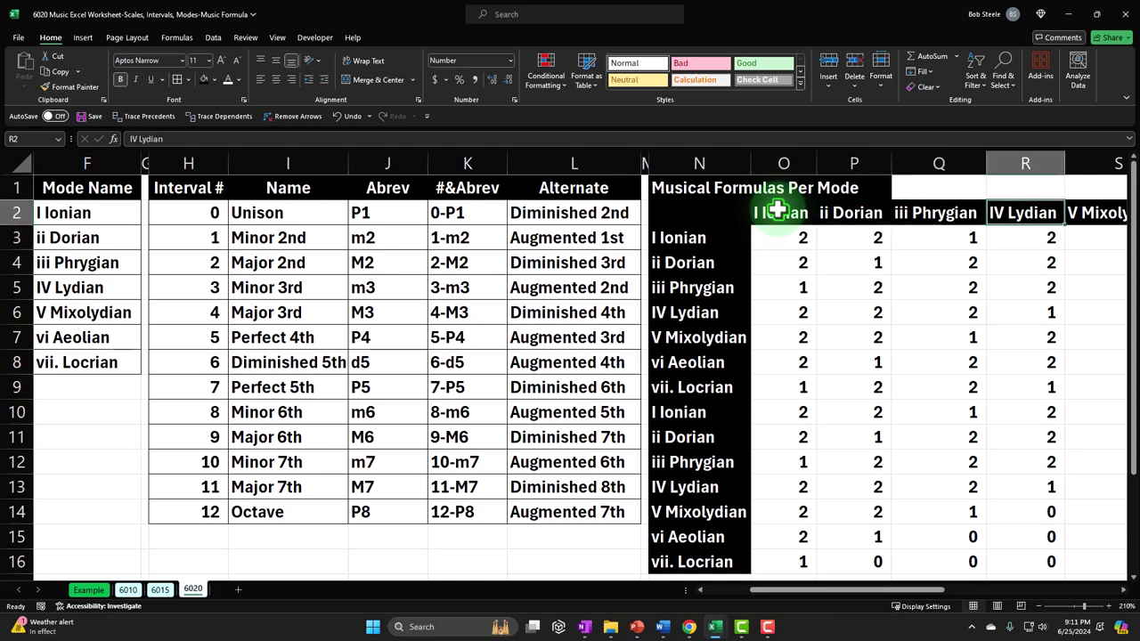
key(Down)
click(1021, 240)
drag(1021, 243, 1017, 261)
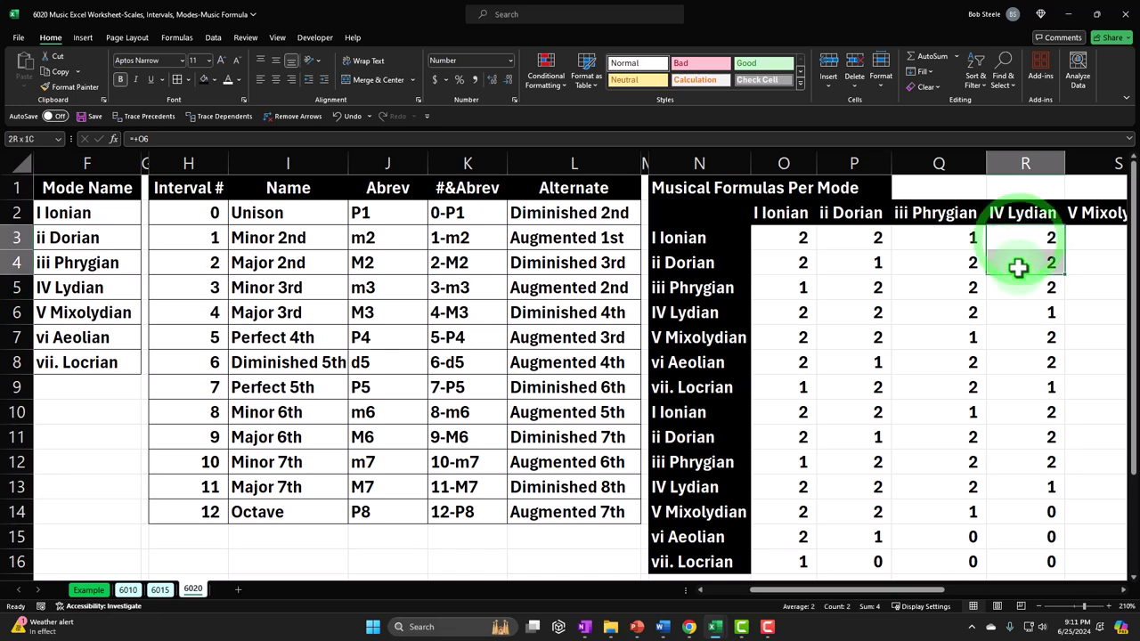
click(1021, 237)
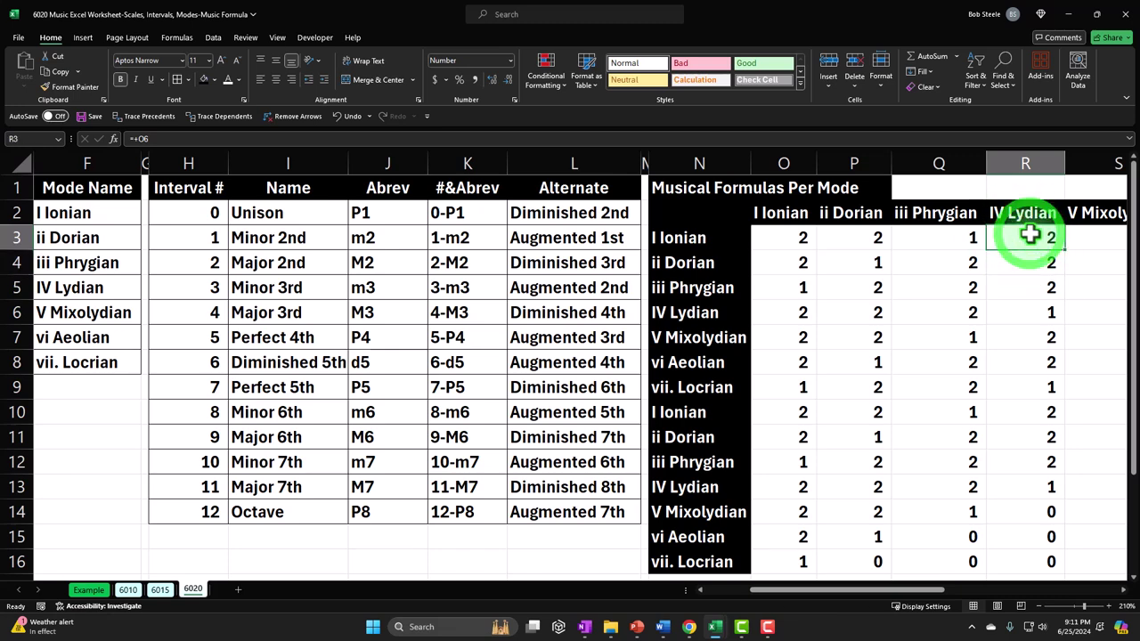
Examine the opening intervals of V Mixolydian, vi Aeolian and vii Locrian, continuing along row 3 to the second IV Lydian column at Y3
key(Right)
drag(966, 237, 1019, 251)
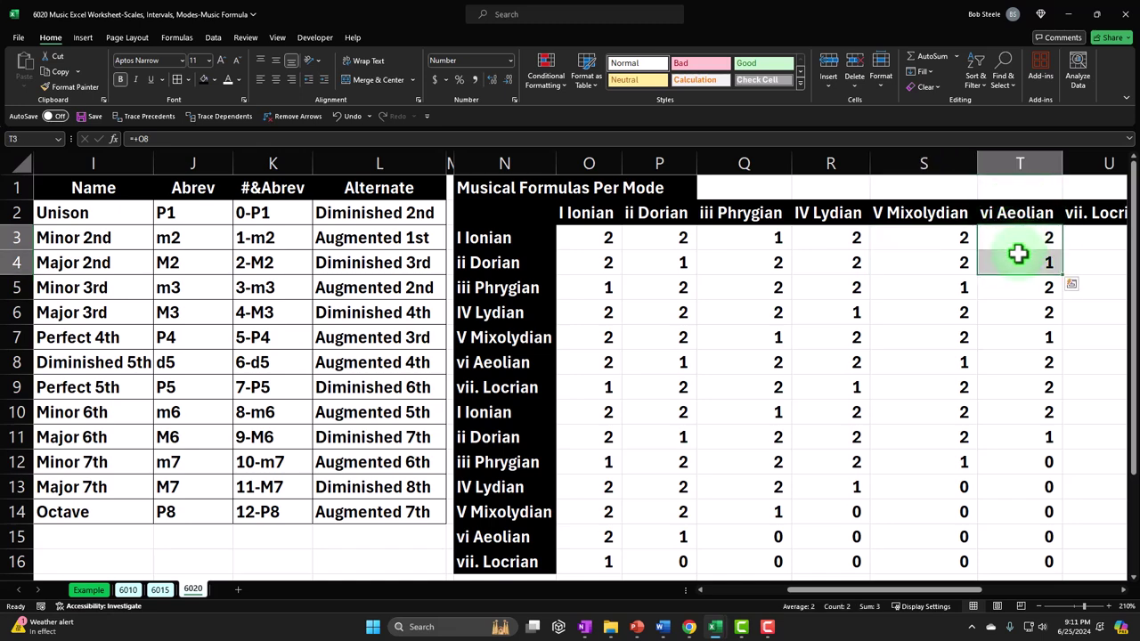
key(Right)
key(Right)
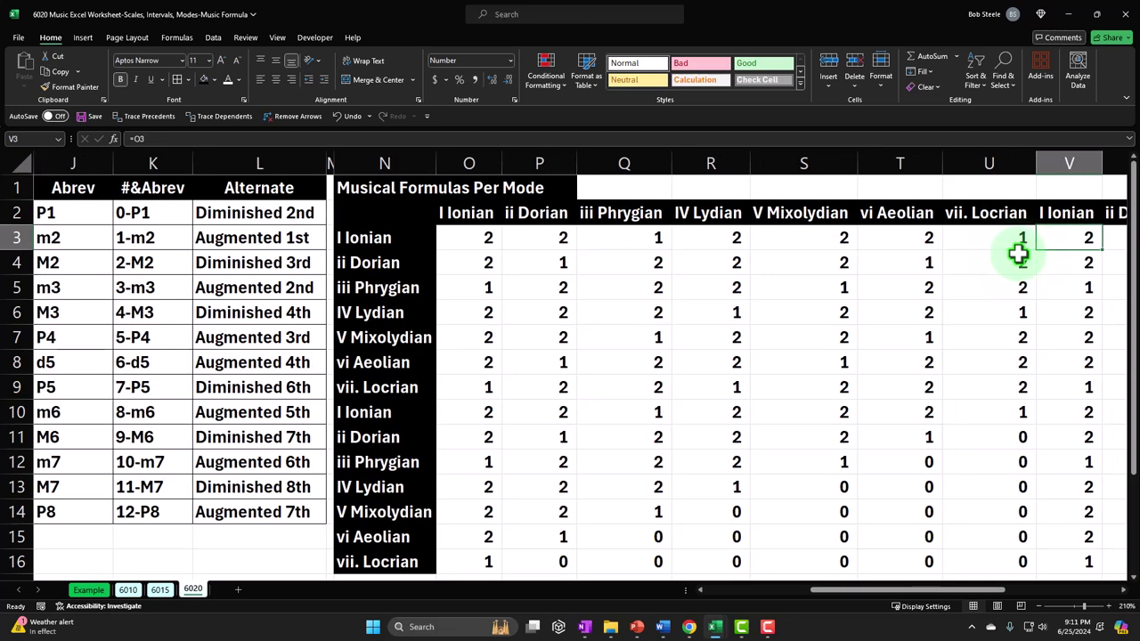
drag(1014, 236, 1012, 254)
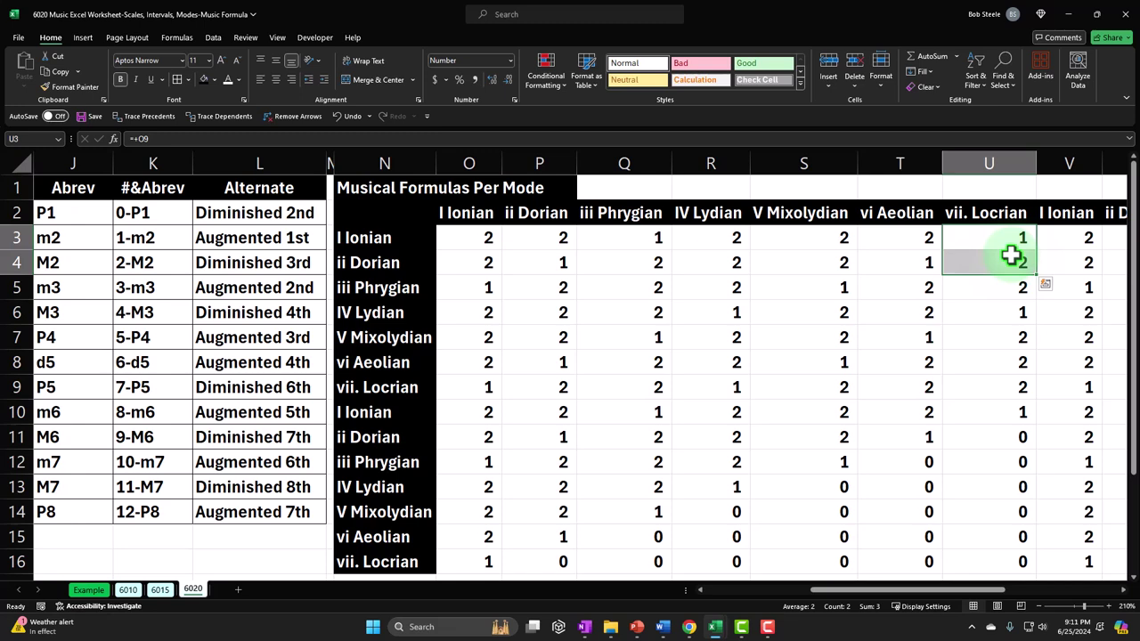
key(Right)
key(Right)
key(Right)
key(Right)
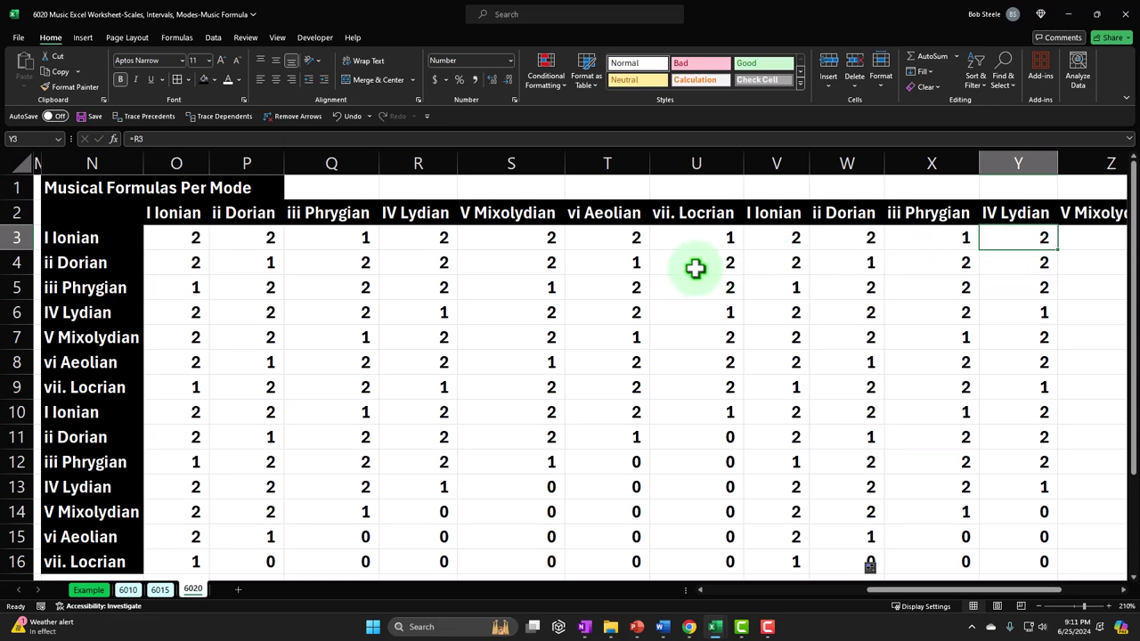
Apply borders to all cells of the interval grid O3:AB16
click(299, 265)
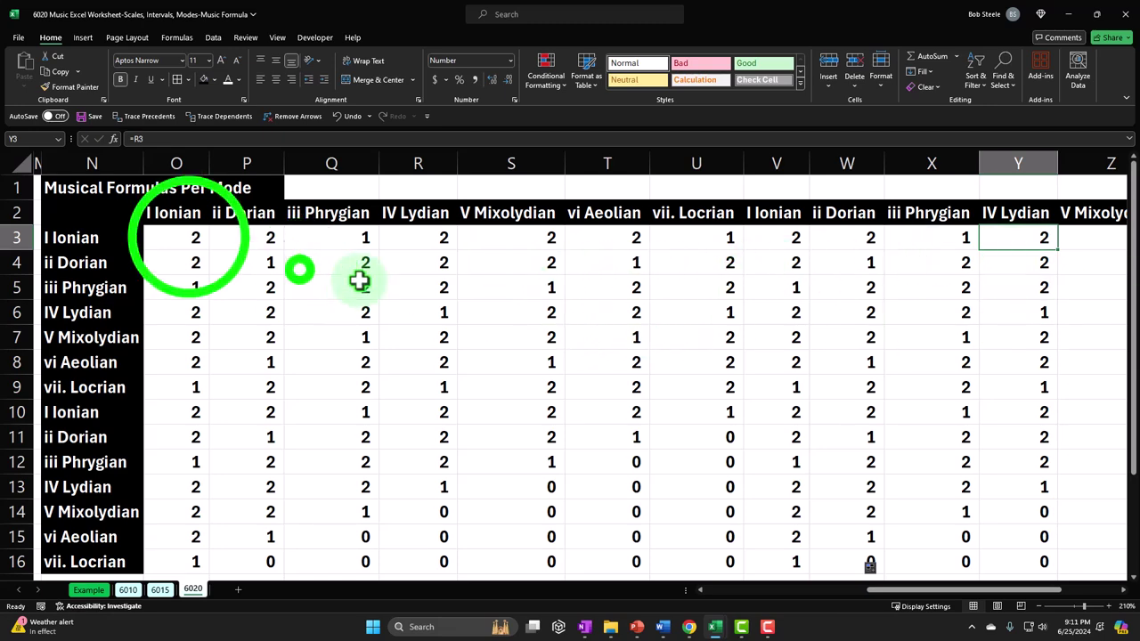
click(192, 238)
drag(191, 238, 936, 495)
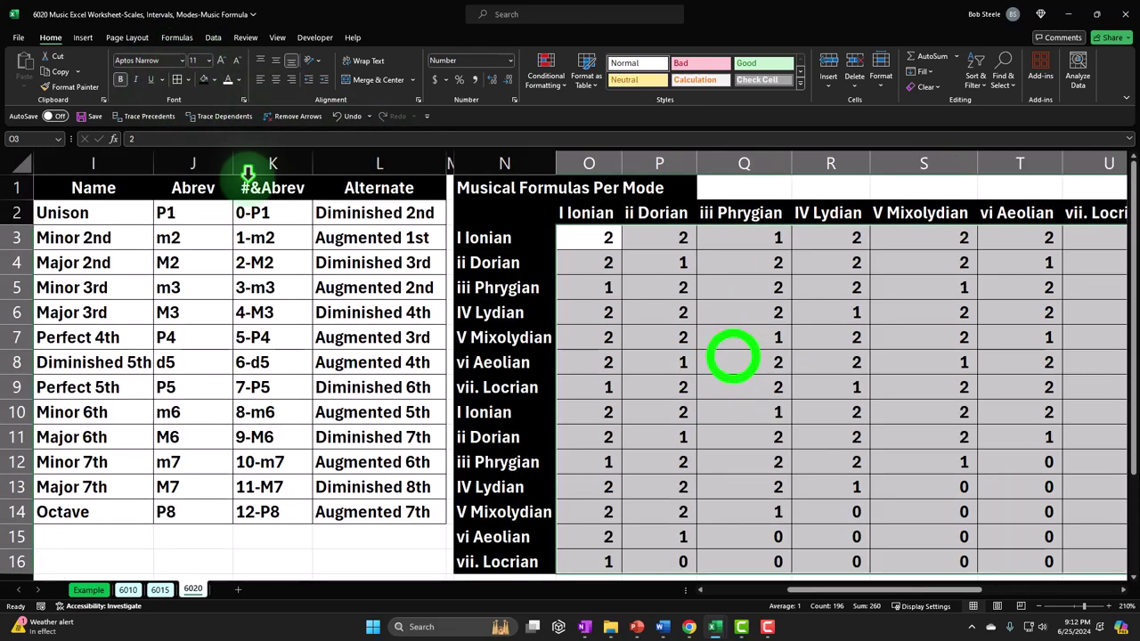
click(732, 356)
Inspect the V Mixolydian formula in S13 to trace which I Ionian cell it references
scroll(739, 356, down, 1)
click(838, 387)
click(934, 413)
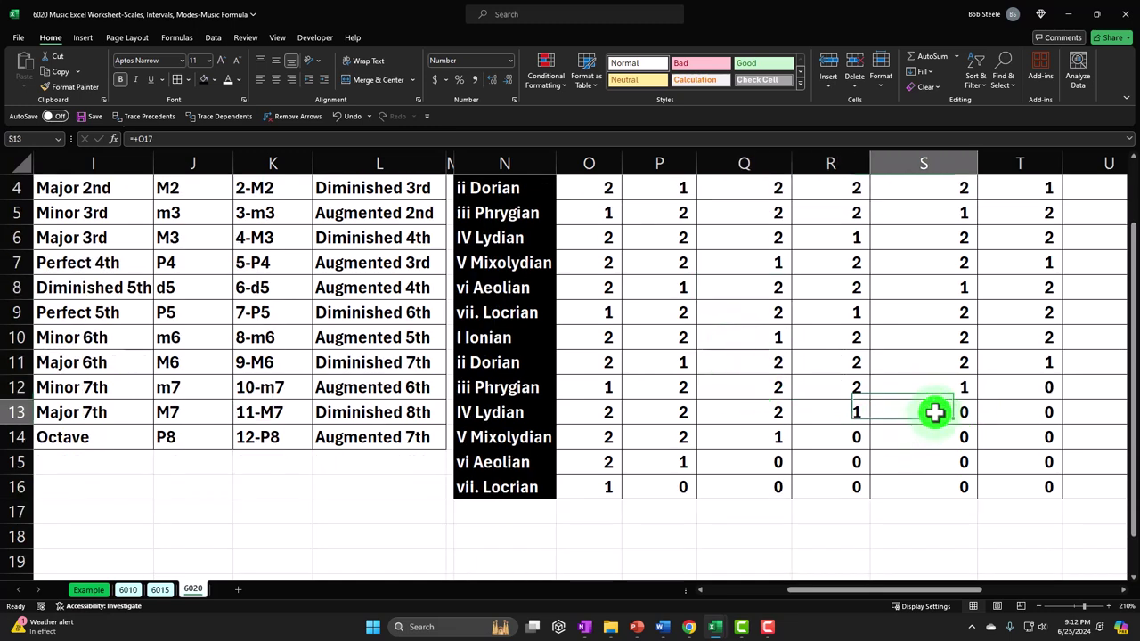
double_click(934, 412)
key(Return)
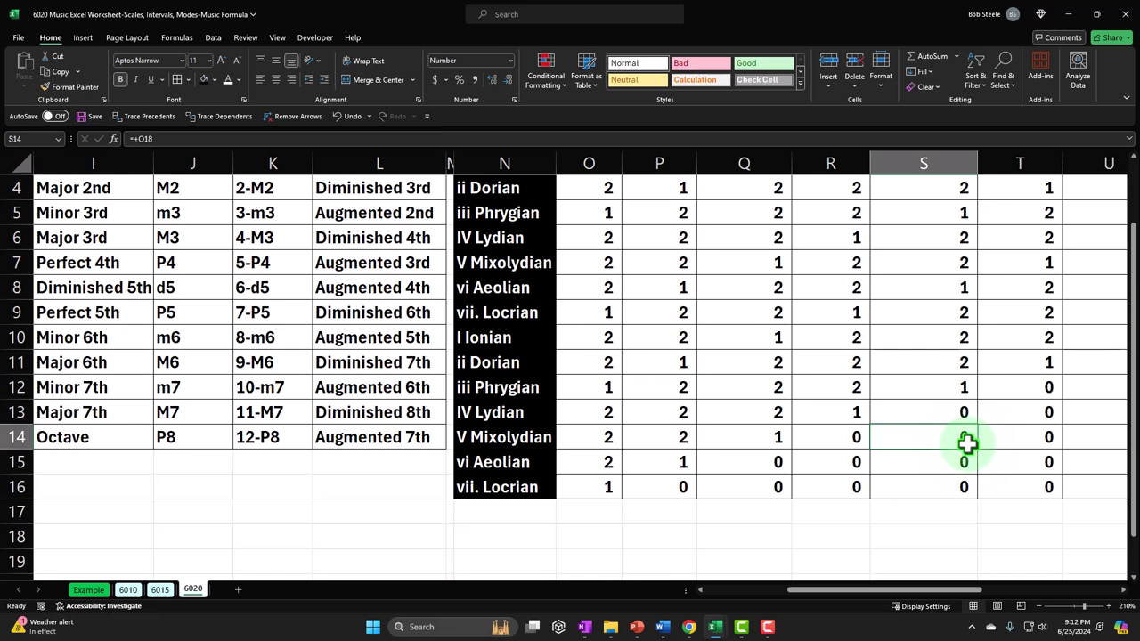
Trace the ii Dorian formulas in P4 and P6 back to the I Ionian column
scroll(868, 452, up, 1)
click(672, 263)
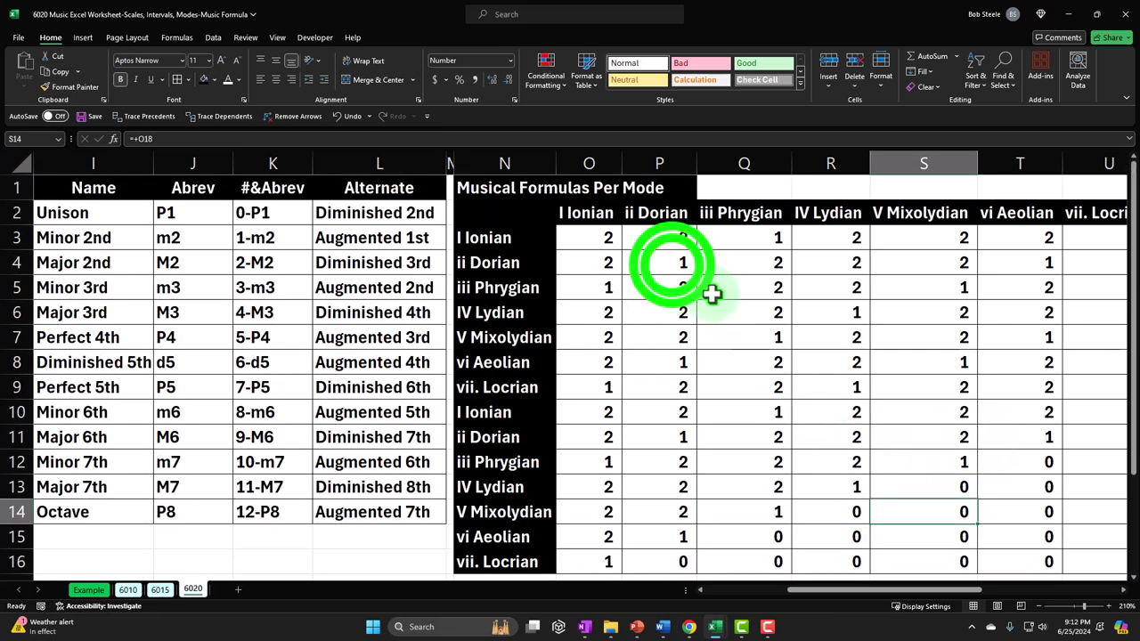
double_click(672, 264)
key(Return)
click(687, 296)
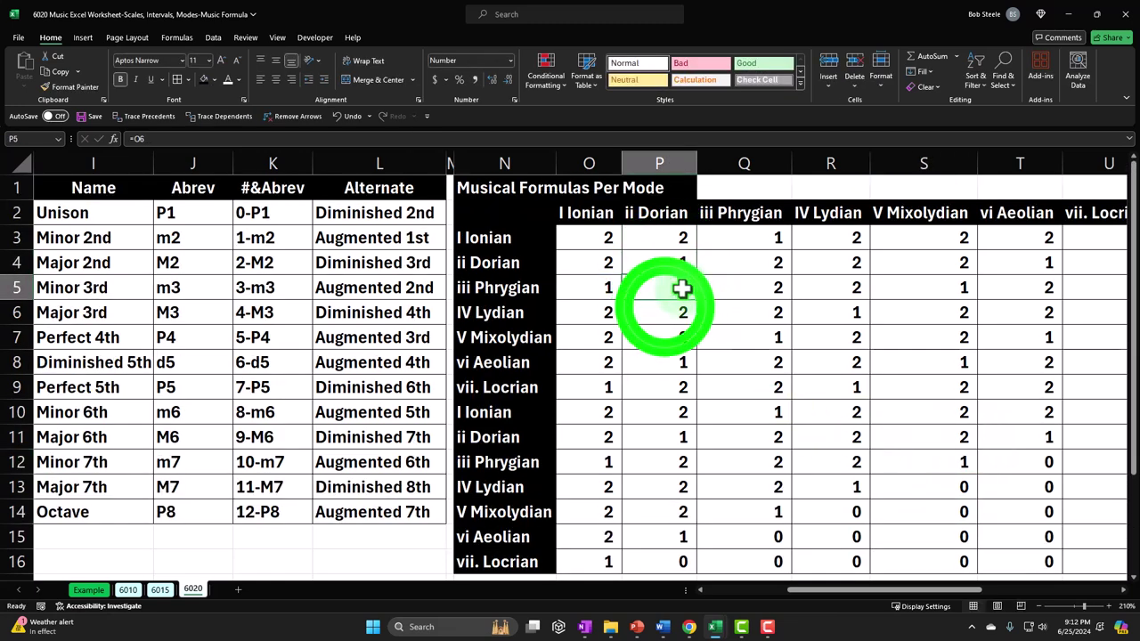
double_click(664, 307)
key(Return)
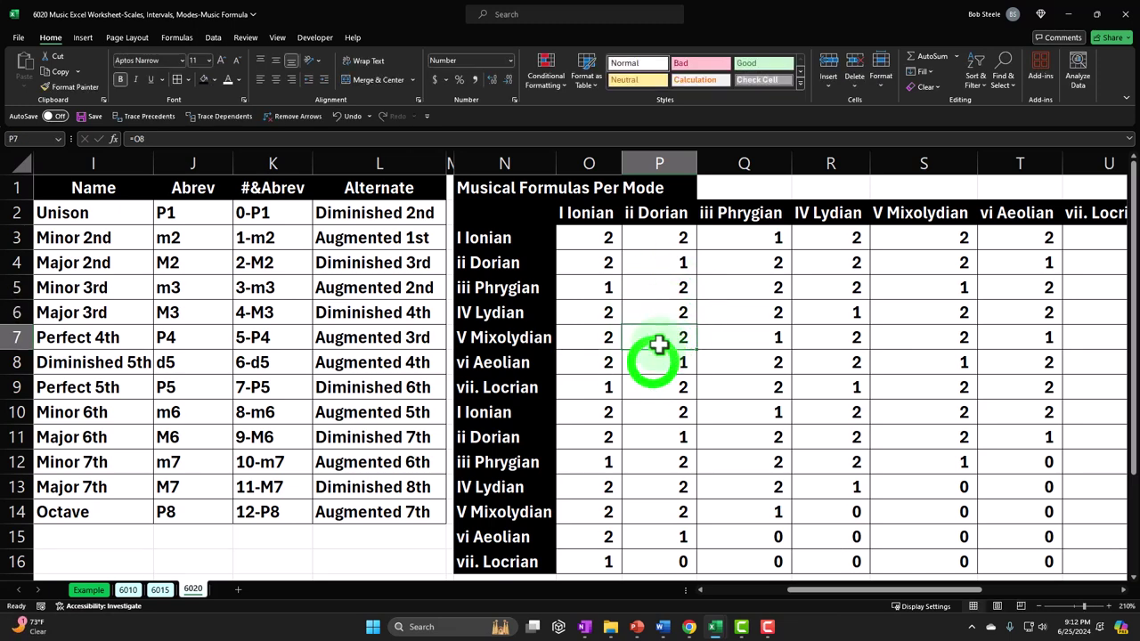
Inspect the formula in O10 that starts the second octave of the I Ionian column
click(652, 362)
key(Left)
key(Left)
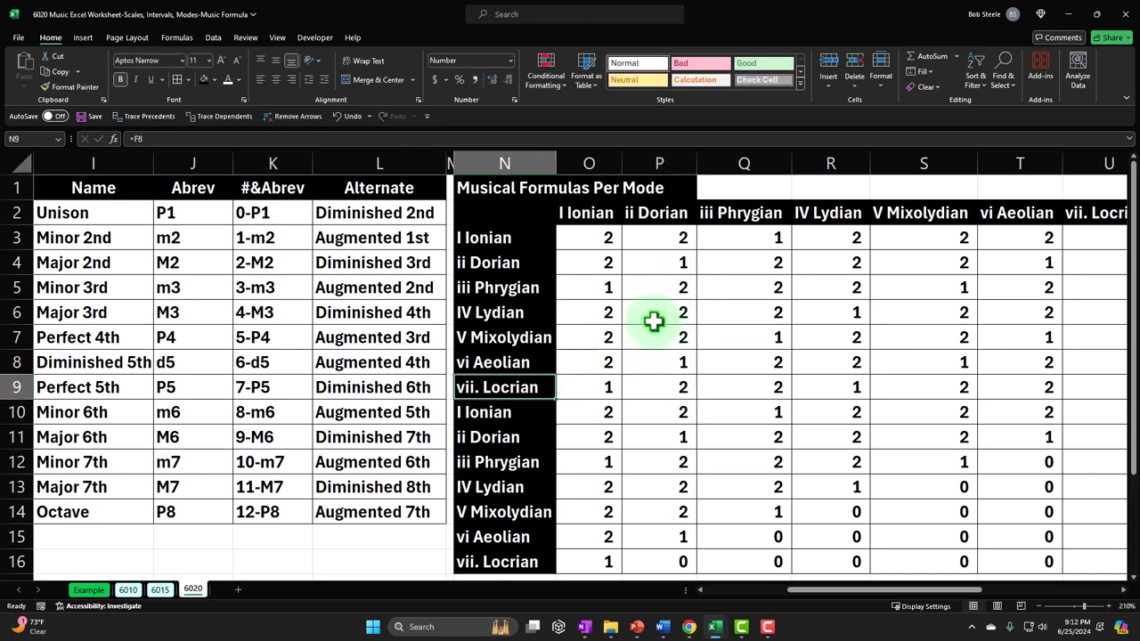
key(Right)
key(Down)
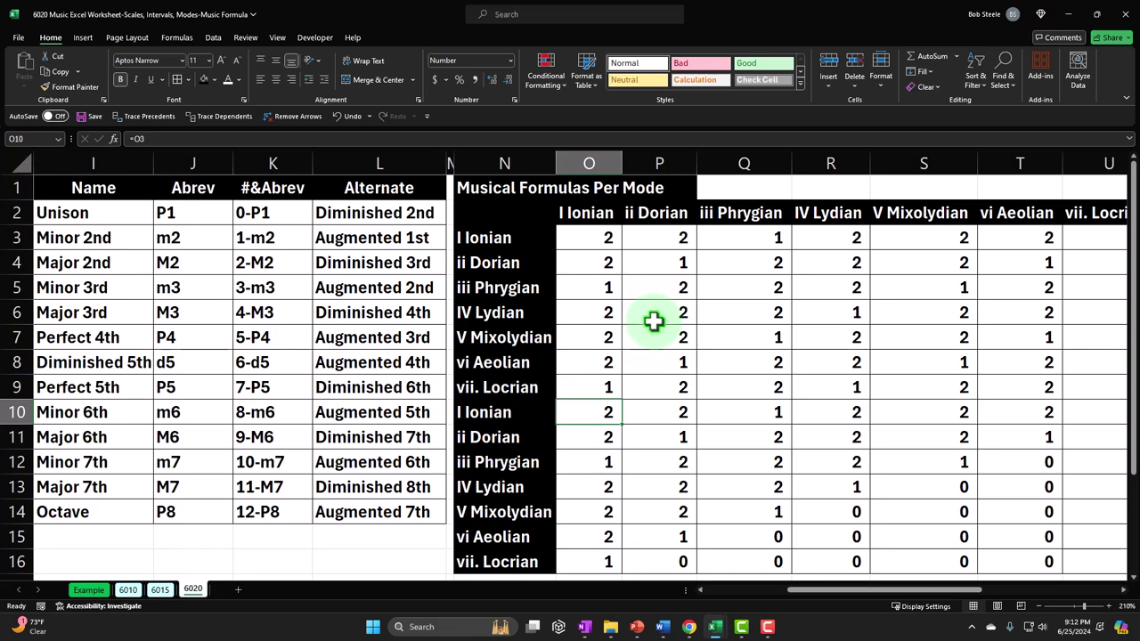
double_click(589, 412)
key(Escape)
click(588, 410)
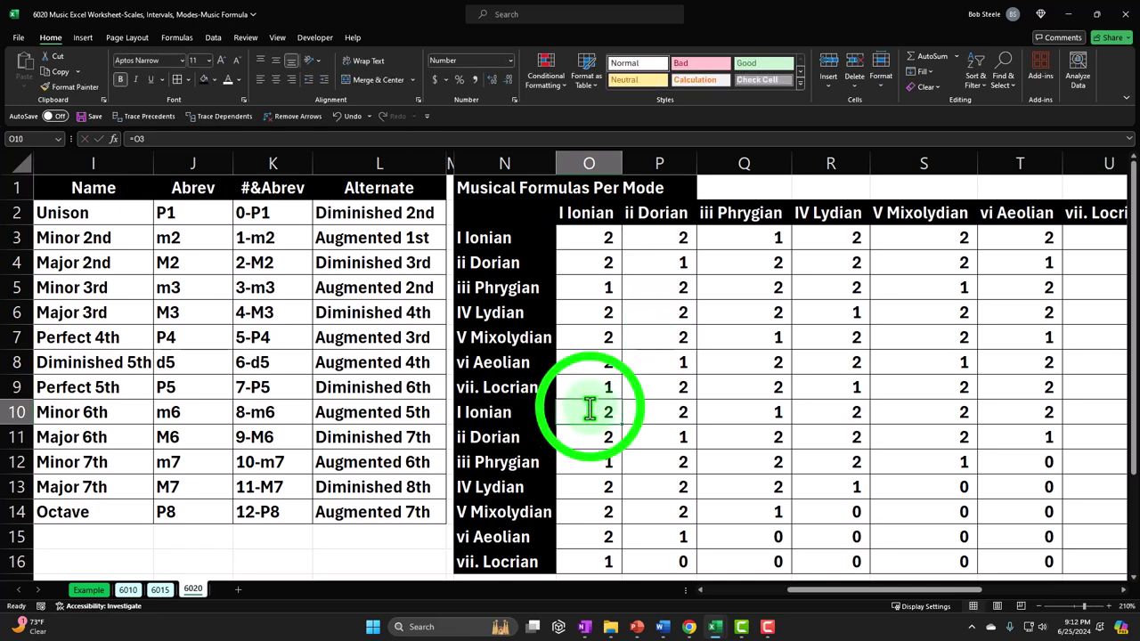
double_click(589, 410)
key(Escape)
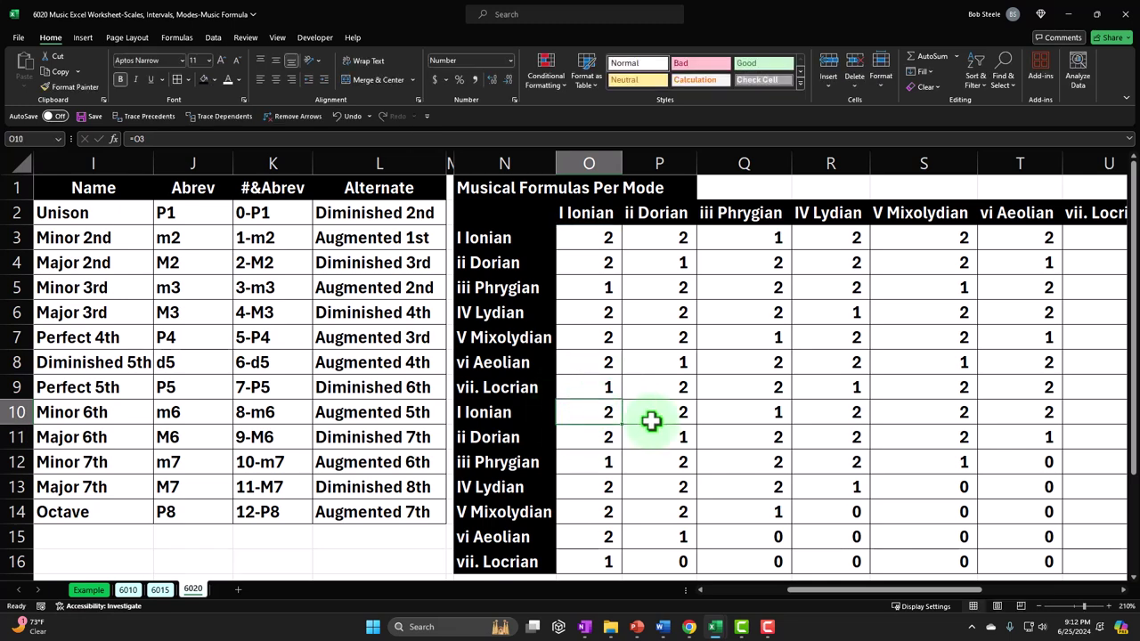
Fill the =O3 formula from O10 across the second-octave rows of every mode column, covering O10:AB16
click(680, 415)
click(603, 415)
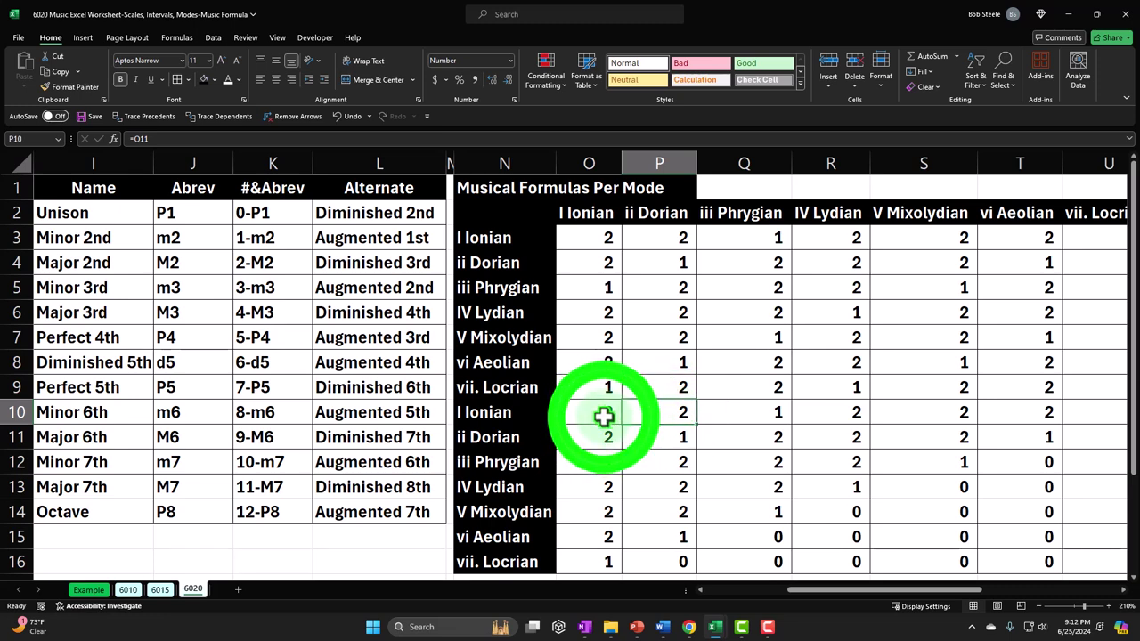
double_click(602, 415)
key(Escape)
drag(603, 413, 1088, 503)
scroll(611, 491, down, 1)
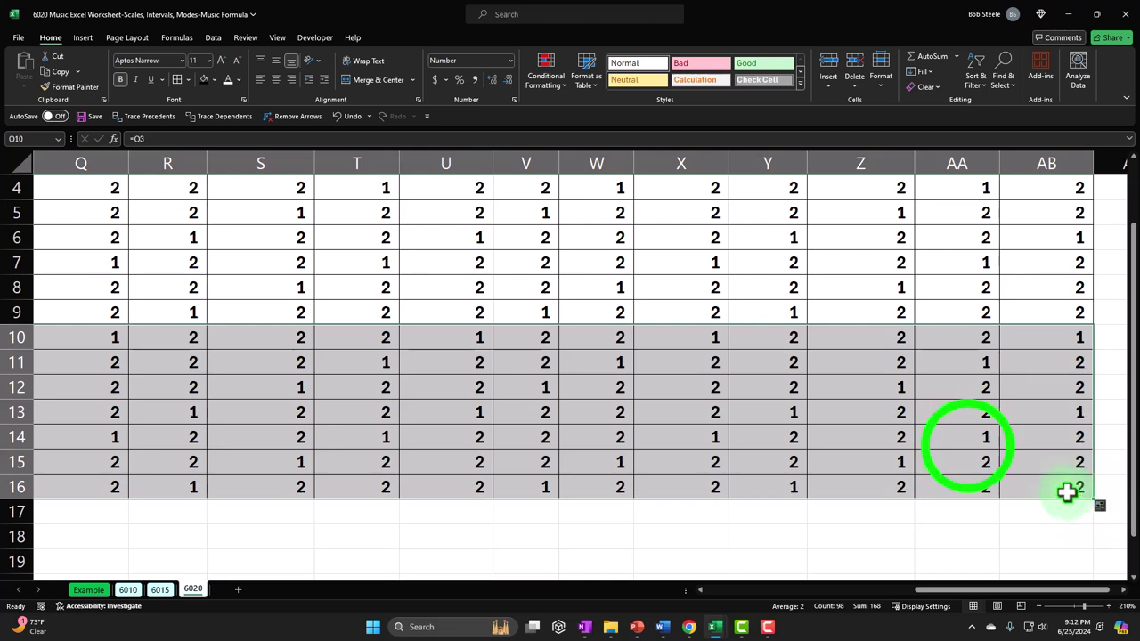
Review the filled second-octave formulas along row 14 from AA14 back to the row's mode name in column N
click(967, 443)
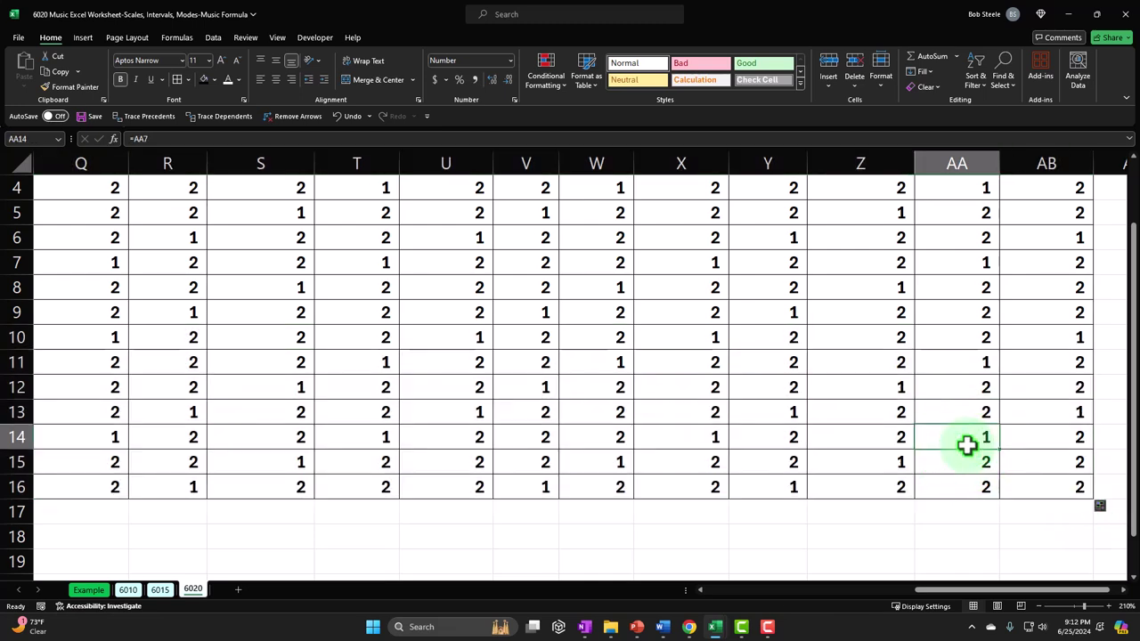
key(Left)
key(Left)
key(Left)
key(Left)
key(Left)
key(Left)
key(Left)
key(Left)
key(Left)
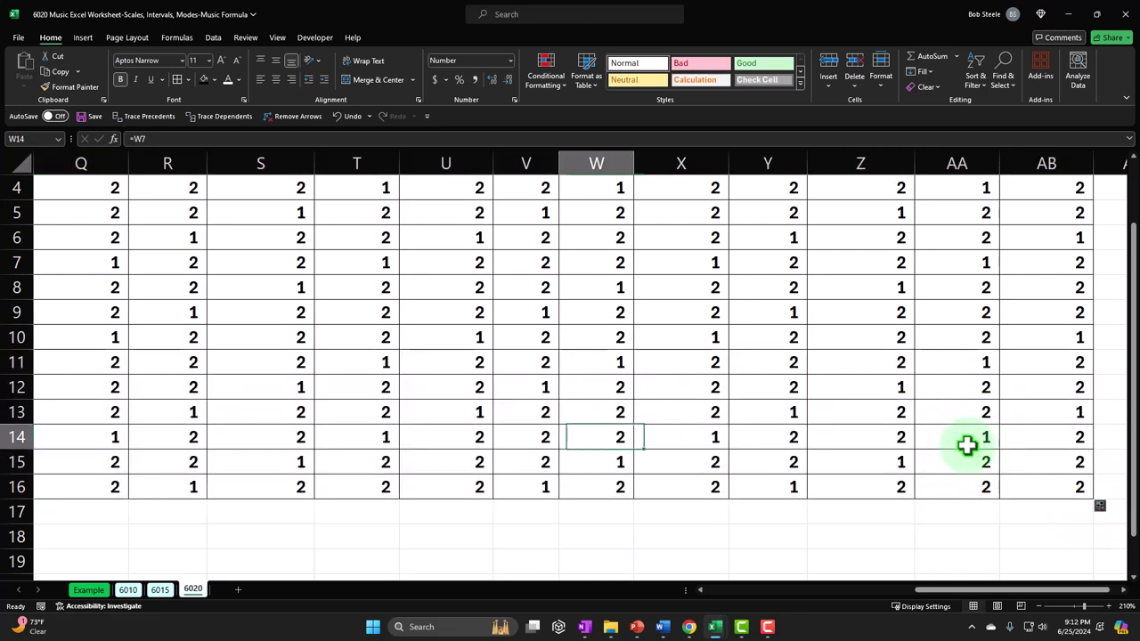
key(Left)
key(Left)
key(Left)
key(Left)
key(Left)
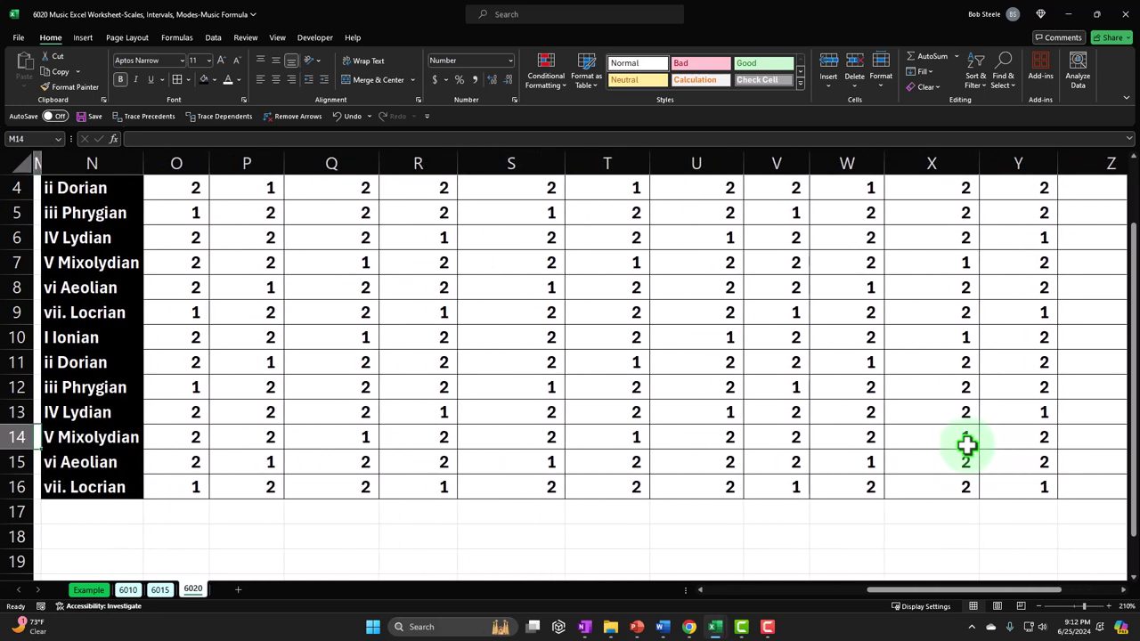
Review the I Ionian column of the formulas table downward from O3 and inspect the second-octave formula in O10
scroll(381, 392, up, 1)
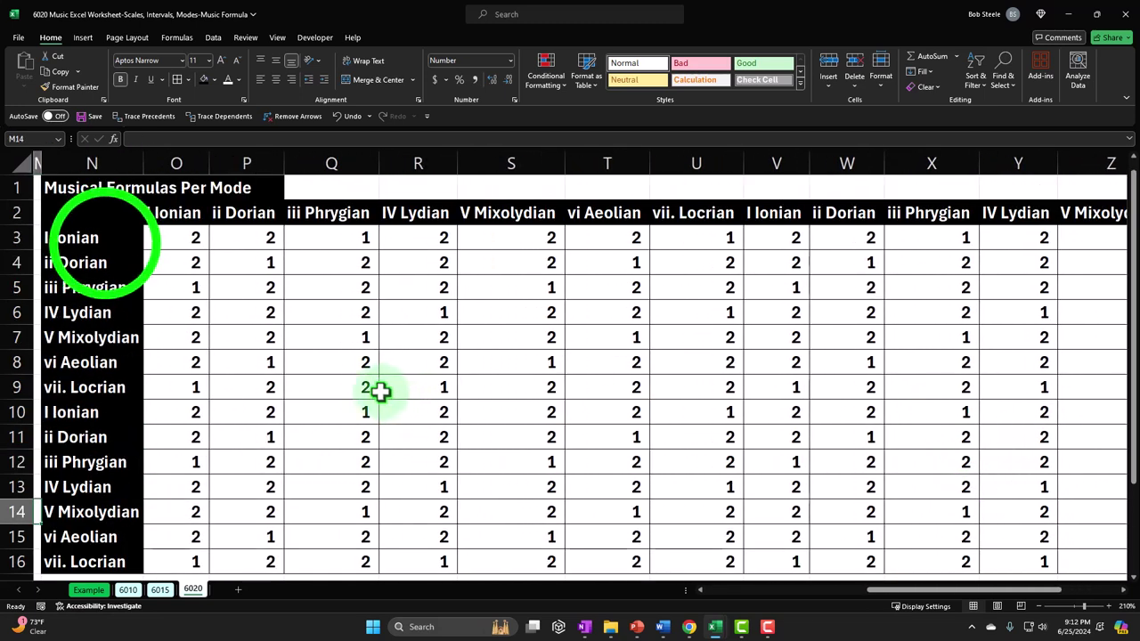
click(183, 246)
key(Down)
key(Down)
key(Down)
key(Down)
key(Down)
key(Down)
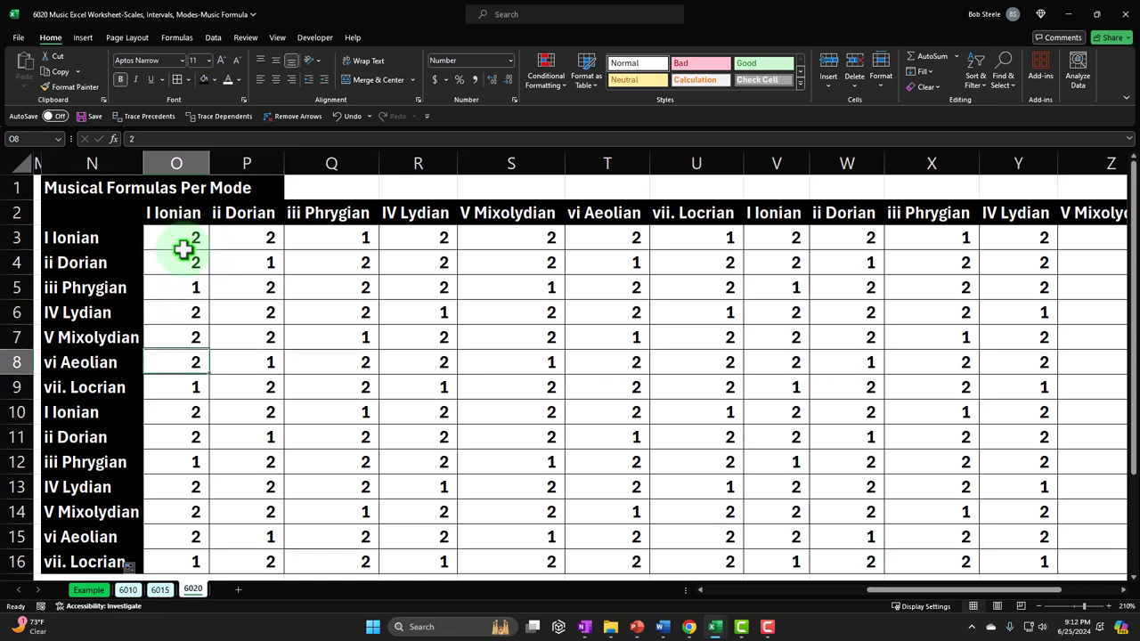
key(Left)
double_click(187, 409)
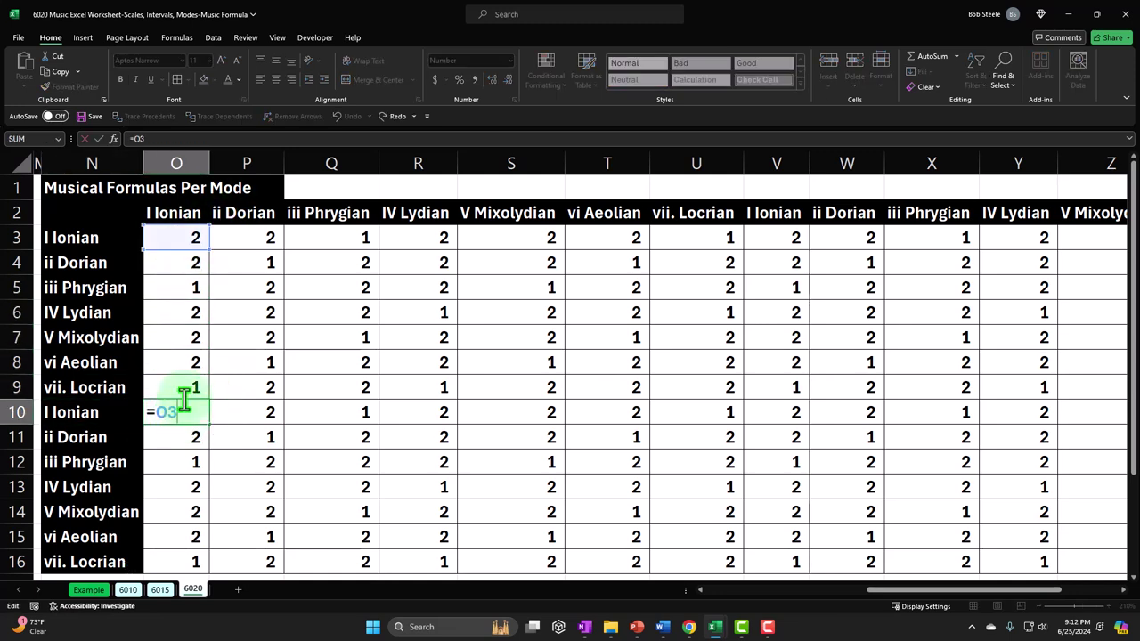
key(Return)
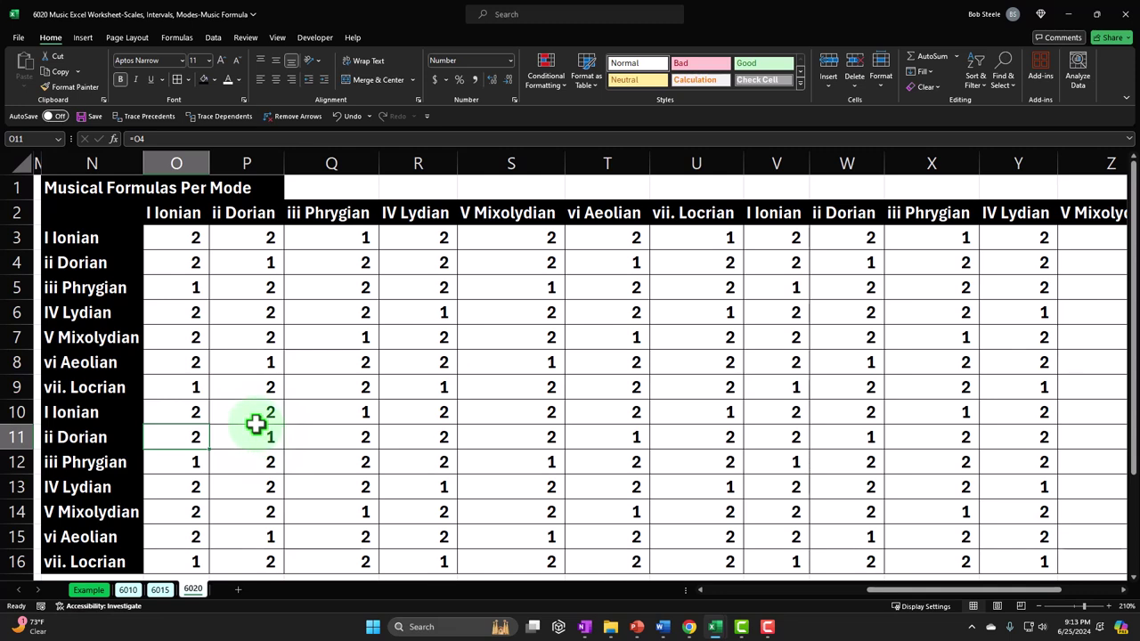
Inspect the second-octave formulas of the I Ionian column in O10:O16 and of the ii Dorian column in P10 through P12
scroll(256, 425, down, 1)
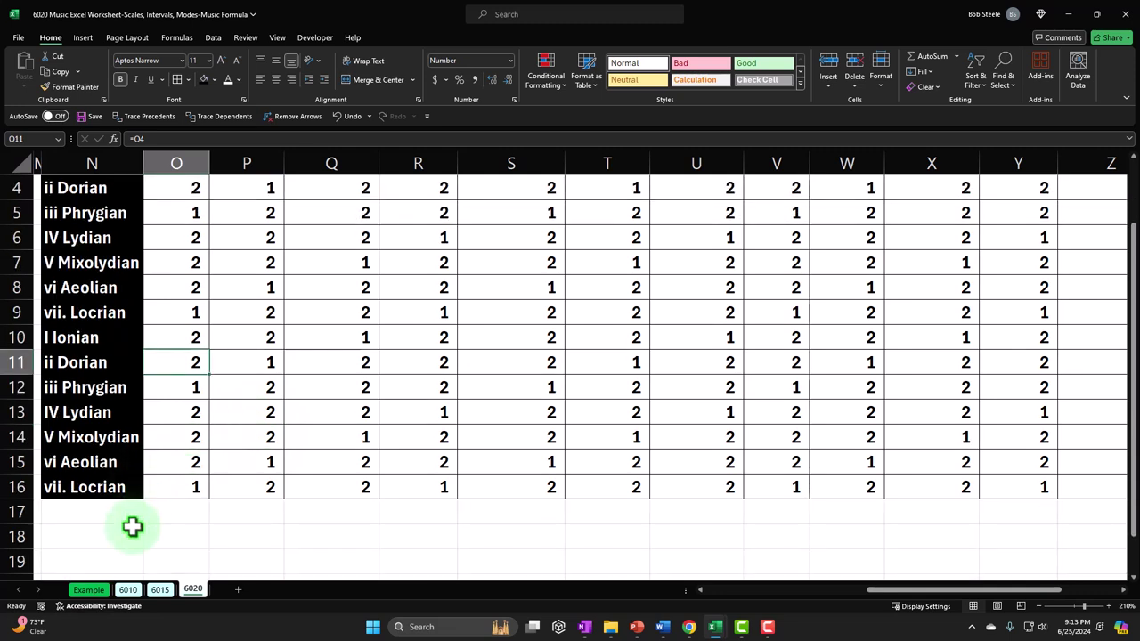
scroll(191, 410, up, 1)
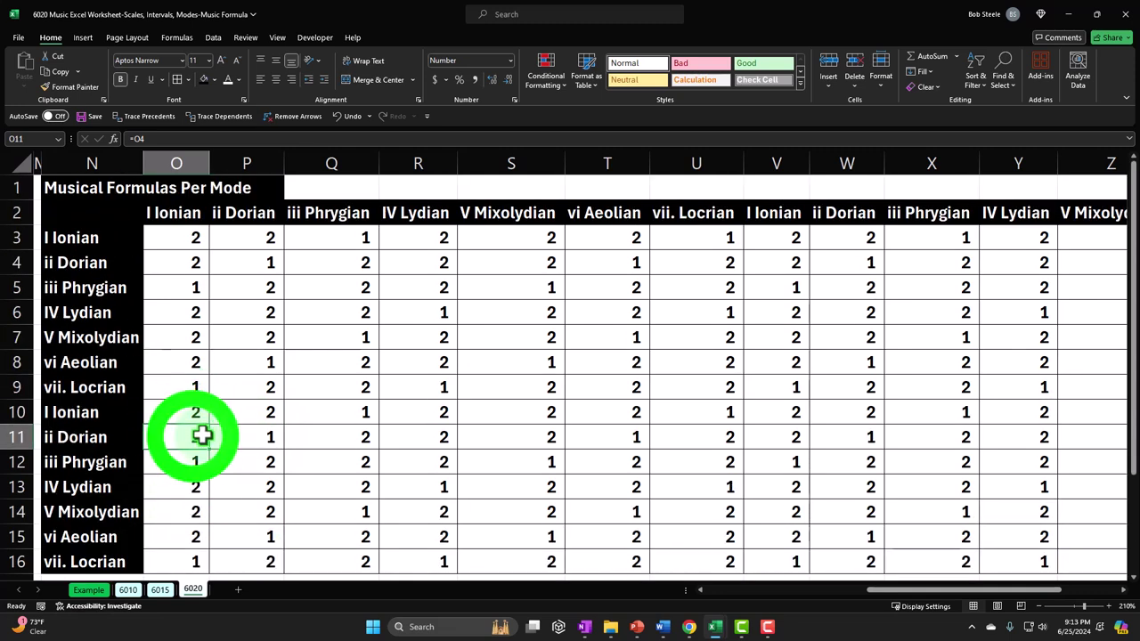
double_click(191, 436)
click(203, 415)
click(183, 437)
drag(183, 438, 182, 525)
drag(179, 366, 183, 512)
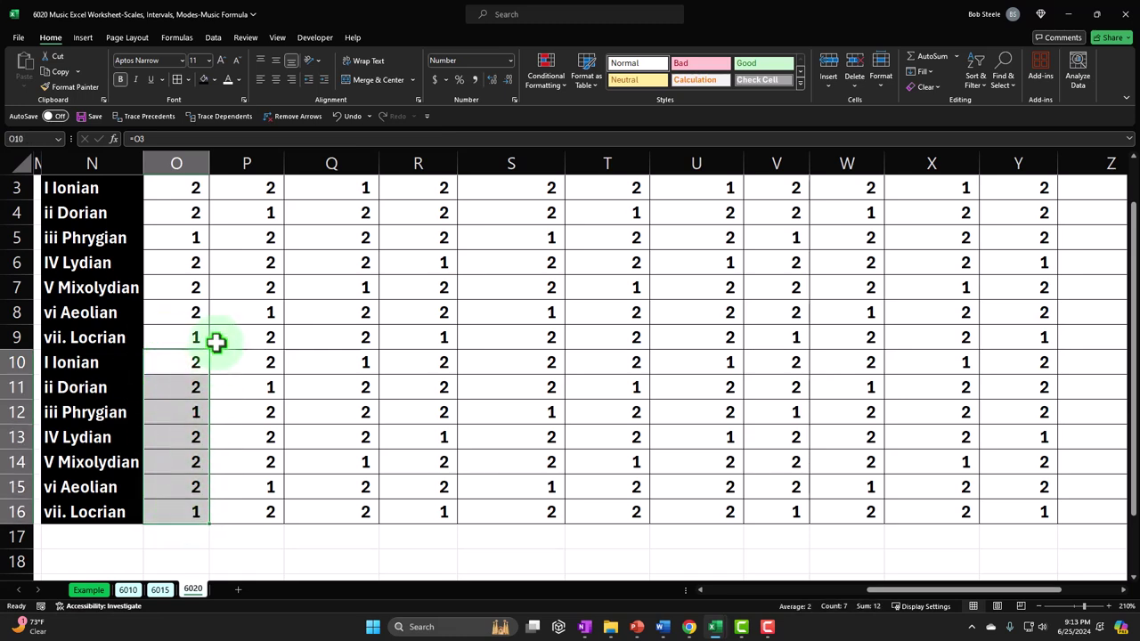
double_click(264, 361)
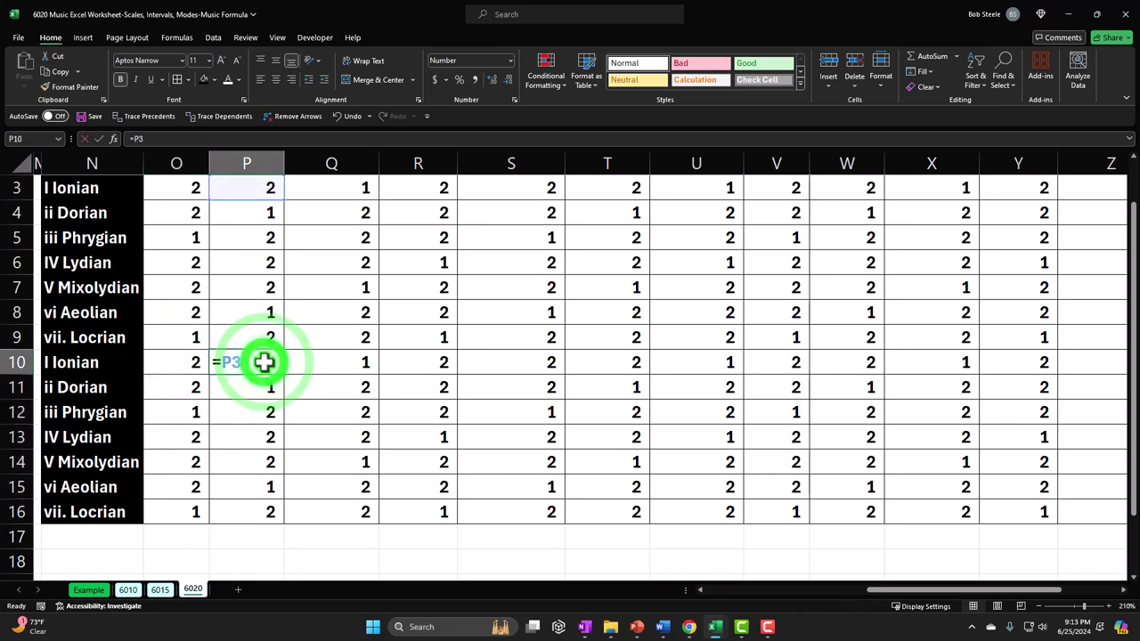
click(258, 369)
click(250, 389)
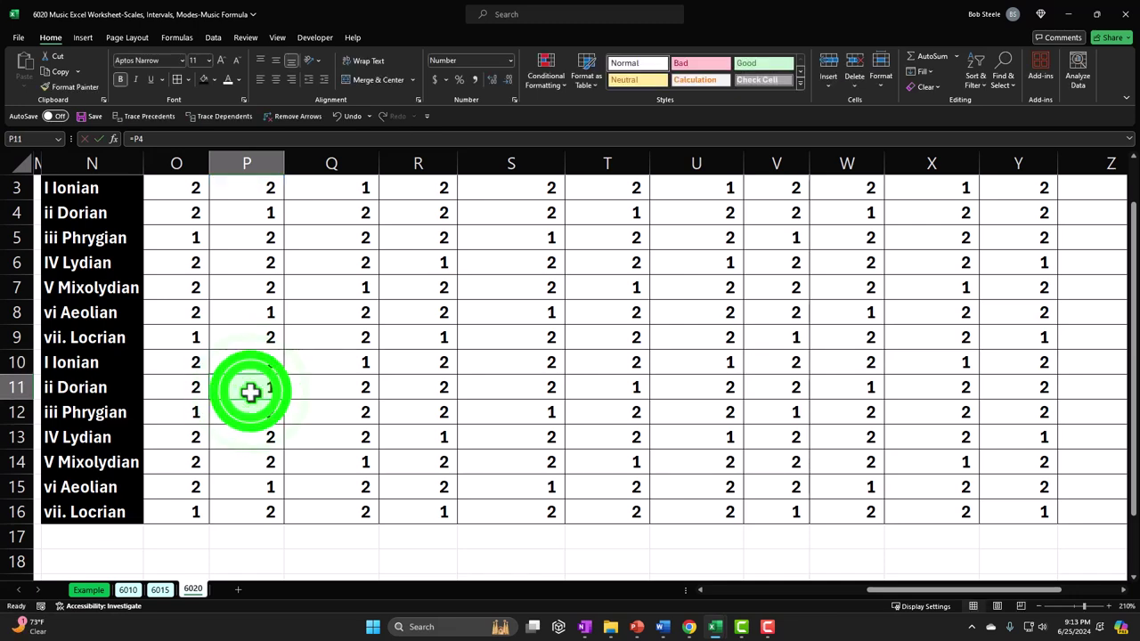
key(Down)
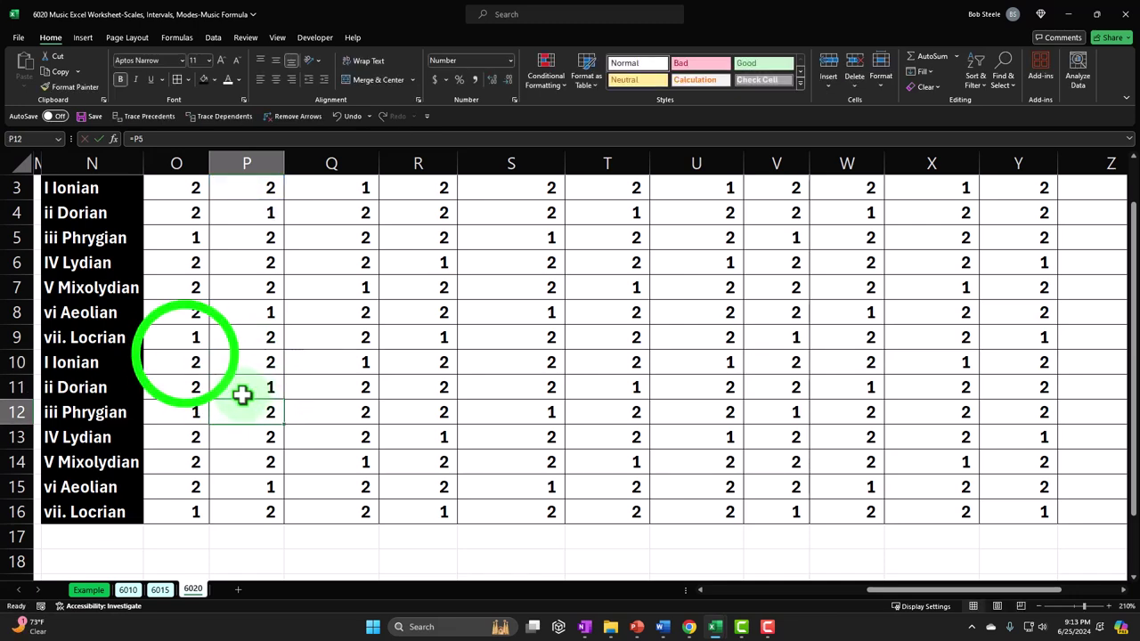
Highlight the whole second-octave block O10:AB16 and inspect the formula in its last column at AB10
drag(188, 358, 1056, 475)
scroll(1060, 418, up, 1)
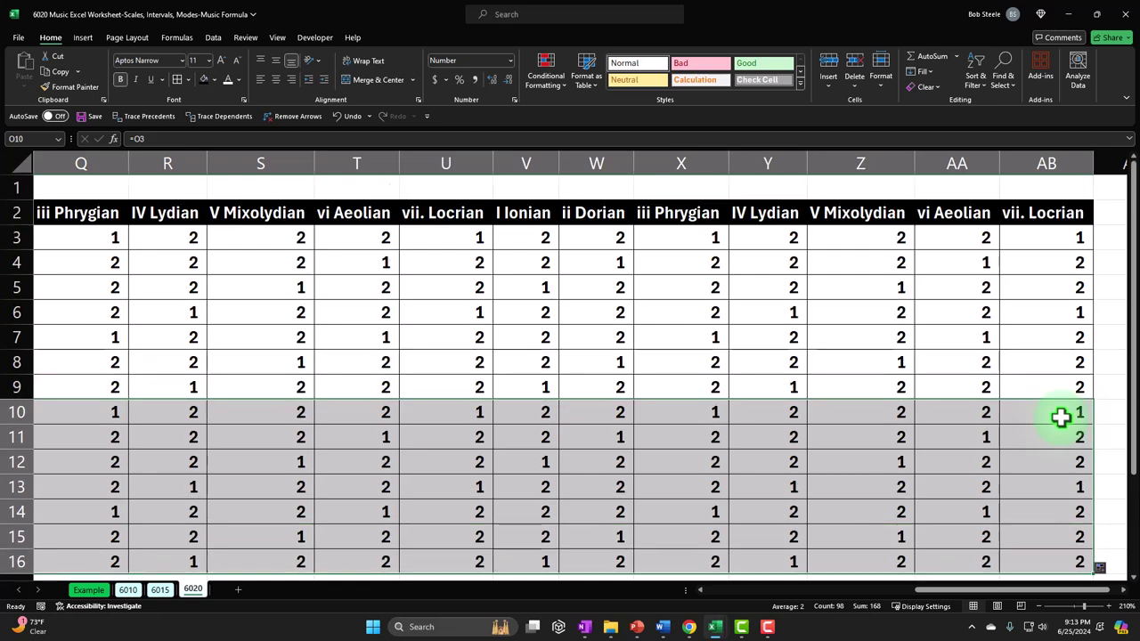
double_click(1052, 411)
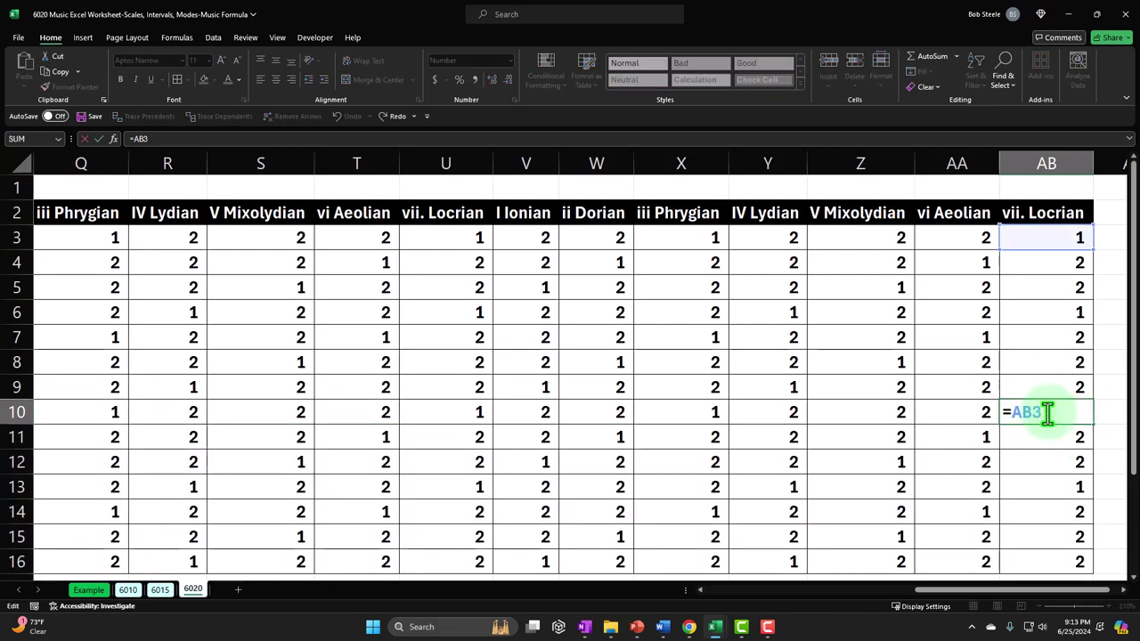
key(Escape)
Review the second-octave formulas along row 10 from AB10 back past the mode names, and return to S10
key(Left)
key(Left)
key(Left)
key(Left)
key(Left)
key(Left)
key(Left)
key(Left)
key(Left)
key(Left)
key(Left)
key(Left)
key(Left)
key(Left)
key(Left)
key(Left)
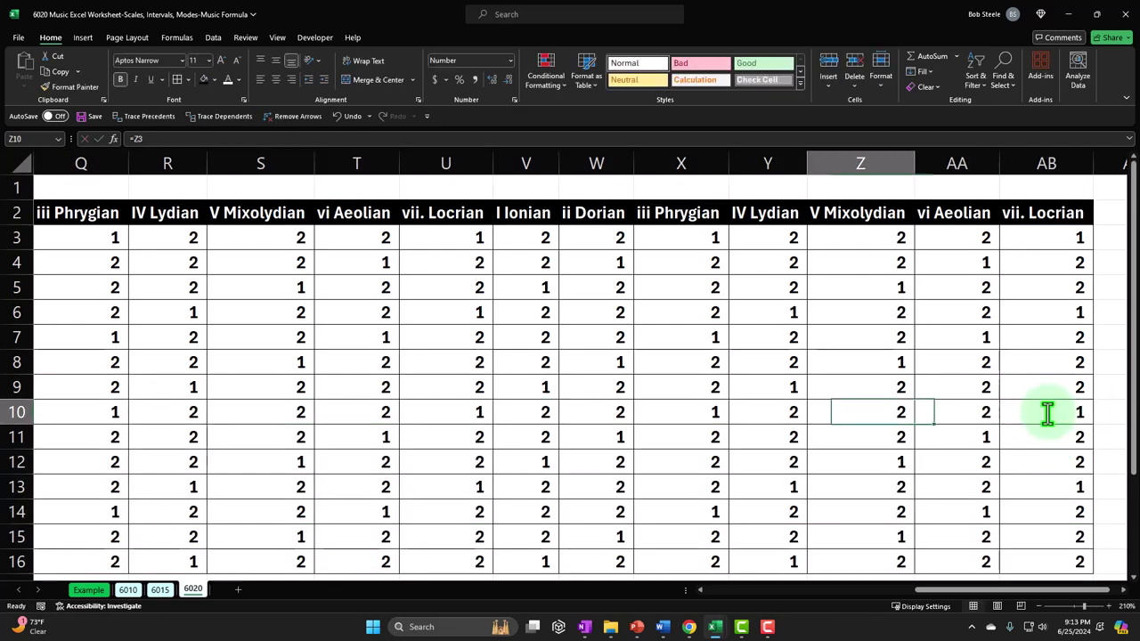
key(Left)
key(Right)
key(Right)
key(Right)
key(Right)
key(Right)
key(Right)
key(Right)
key(Right)
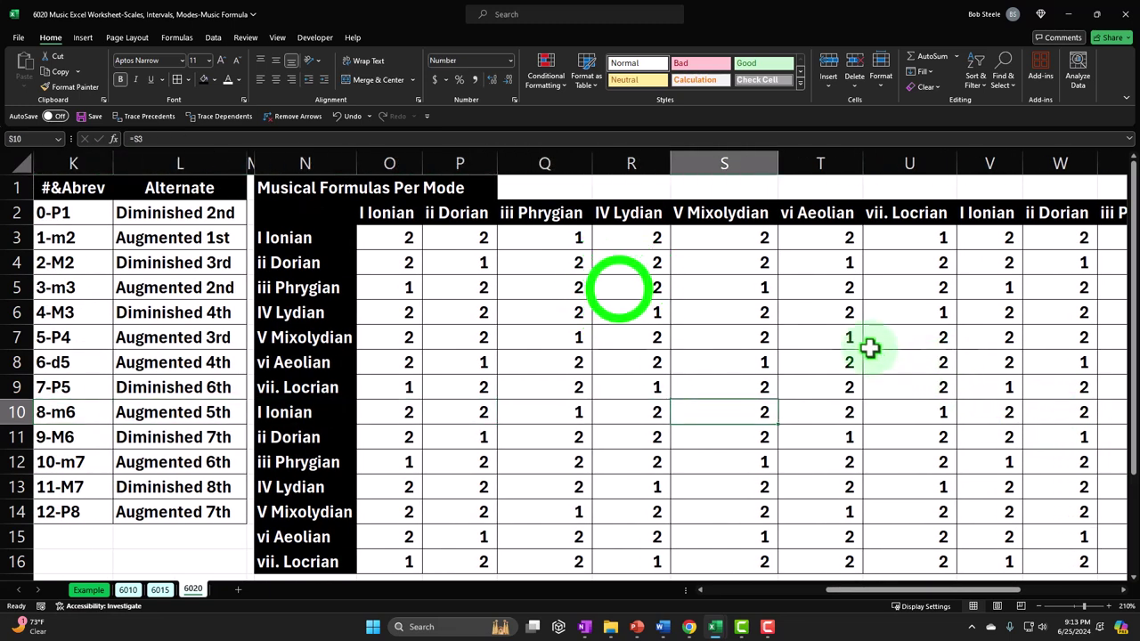
Go back along row 5 from R5 to the interval table and examine its #&Abrev entries in K2:K14
click(619, 288)
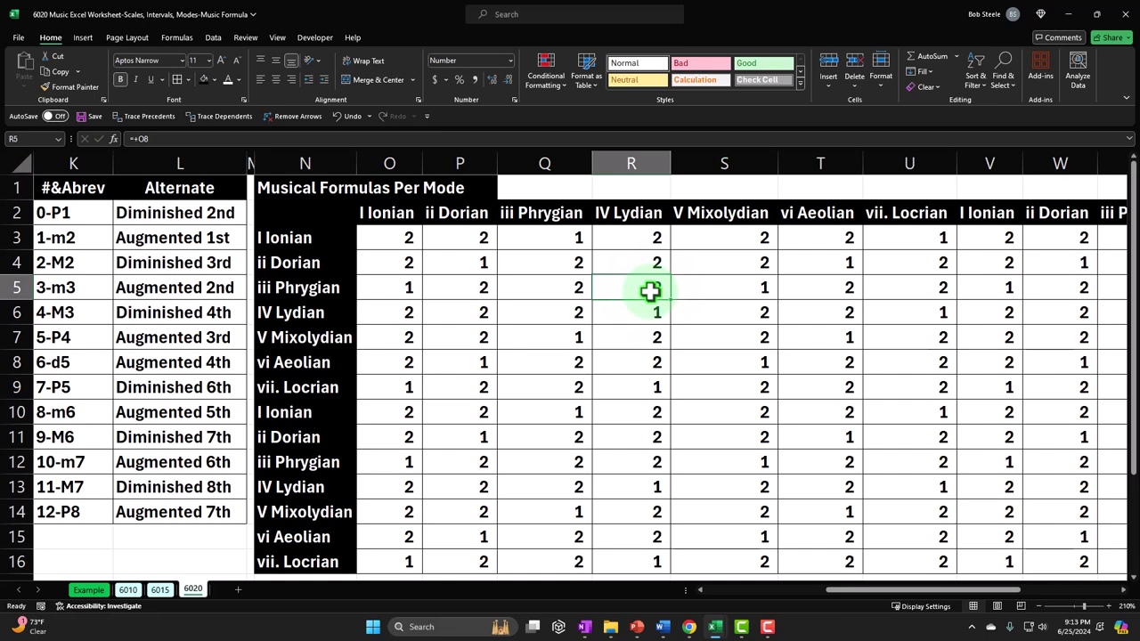
key(Left)
key(Left)
key(Left)
key(Left)
key(Left)
key(Left)
key(Left)
key(Left)
key(Left)
key(Left)
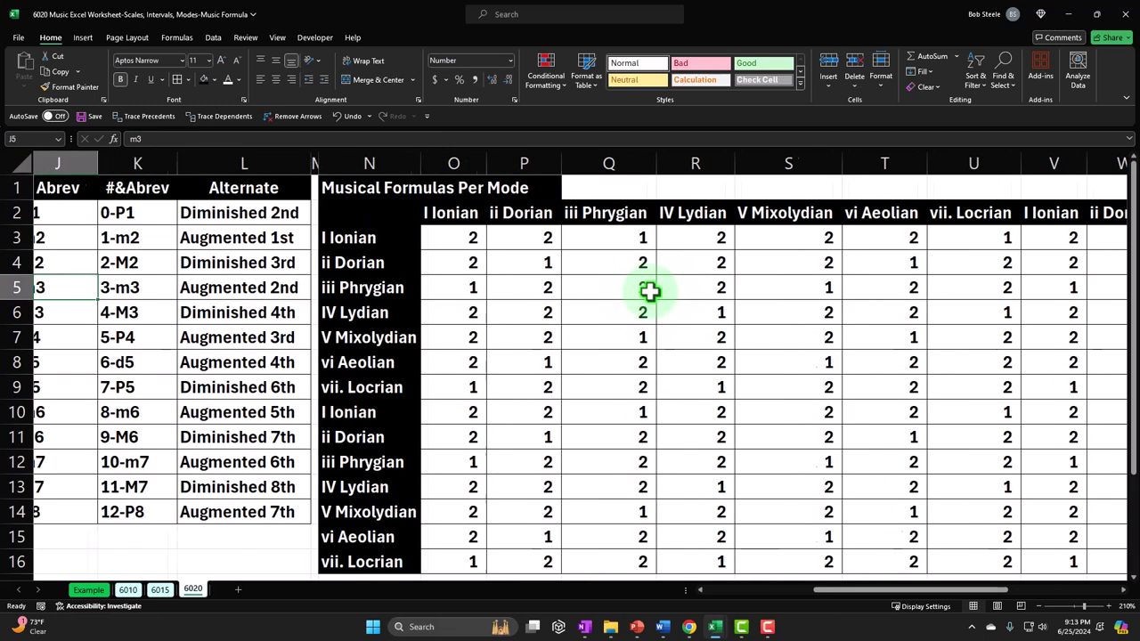
key(Left)
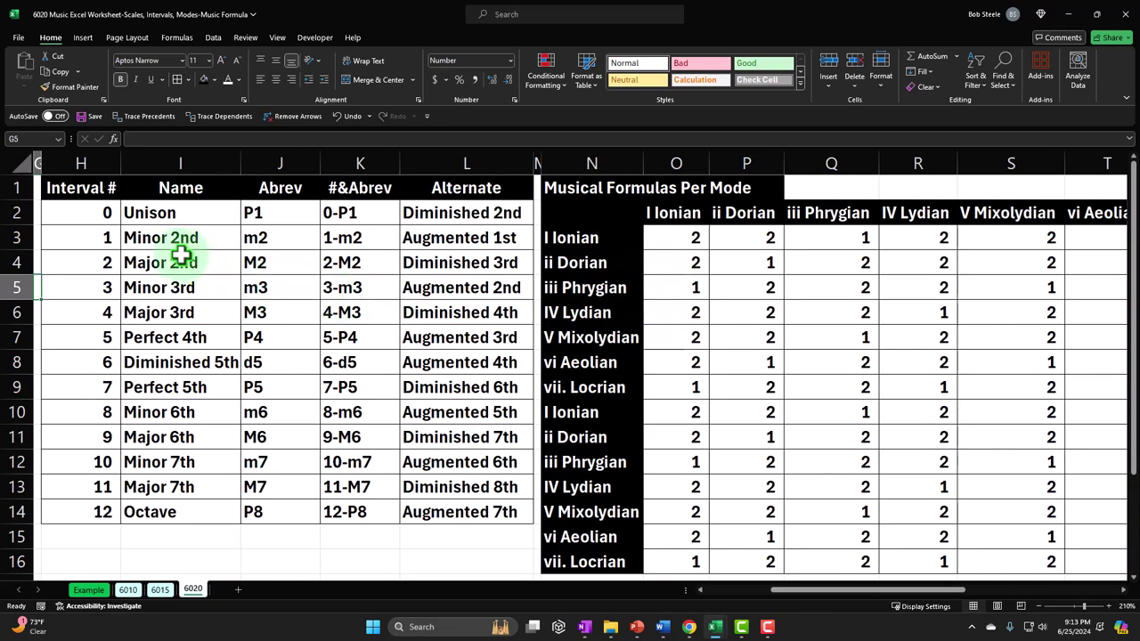
drag(338, 212, 368, 503)
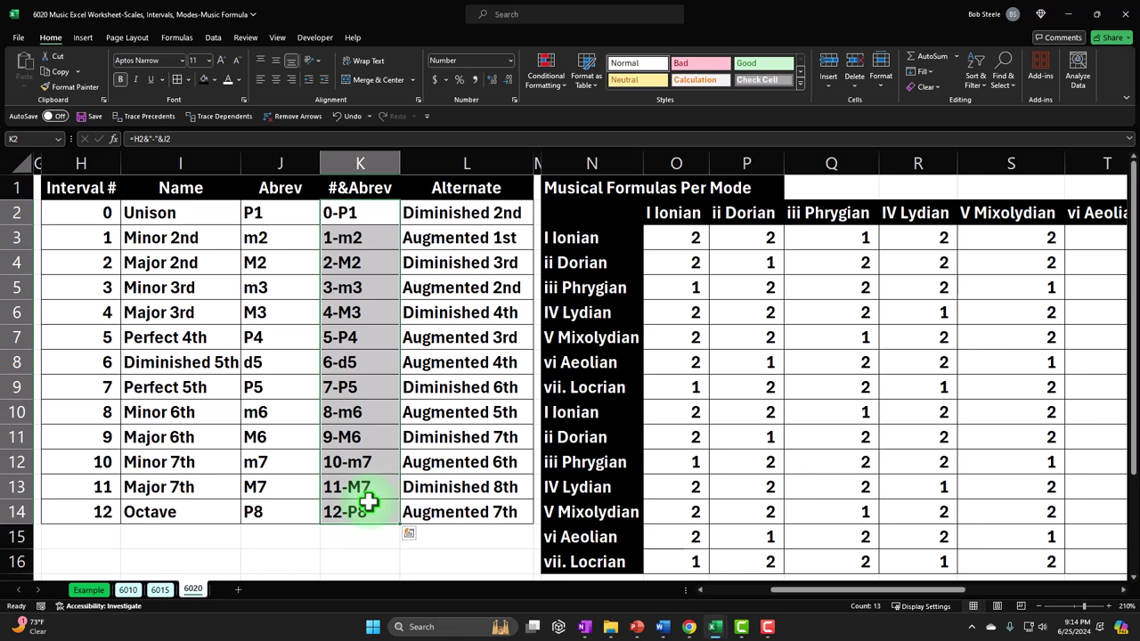
click(362, 214)
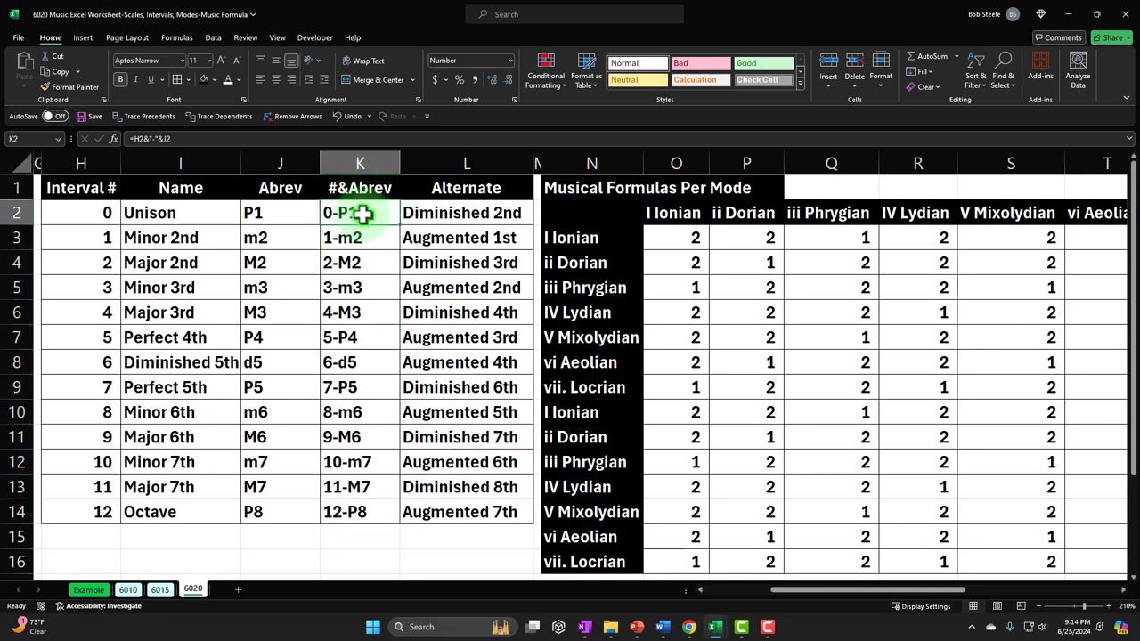
Review the I Ionian row of the formulas table across the mode columns, starting from O3
click(677, 235)
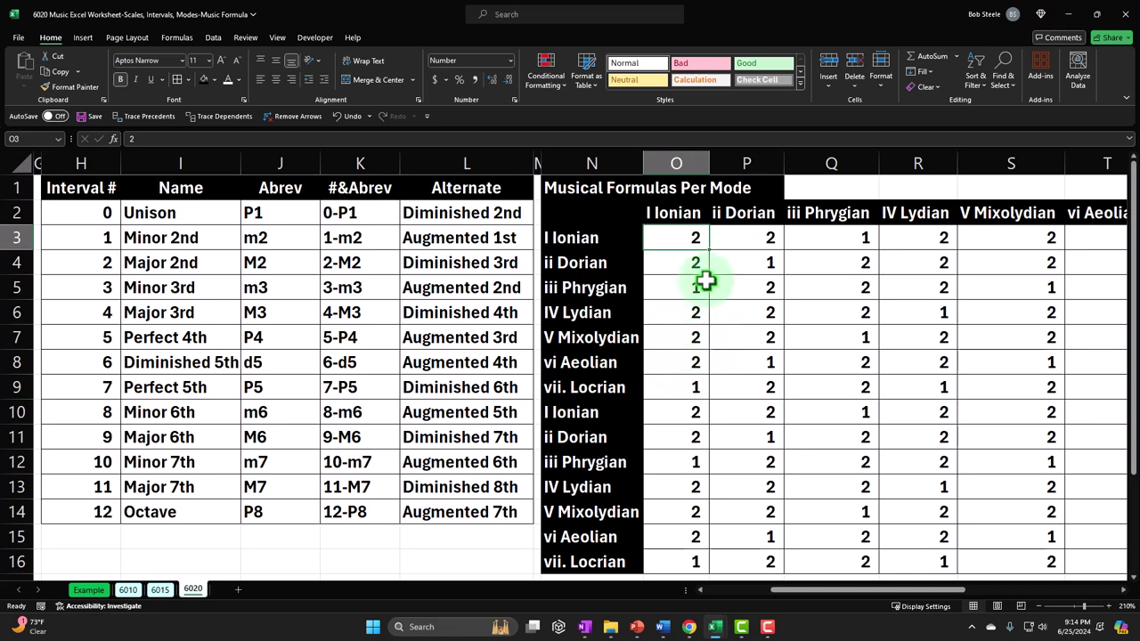
key(Right)
key(Right)
key(Right)
key(Right)
key(Right)
key(Right)
key(Right)
key(Right)
key(Right)
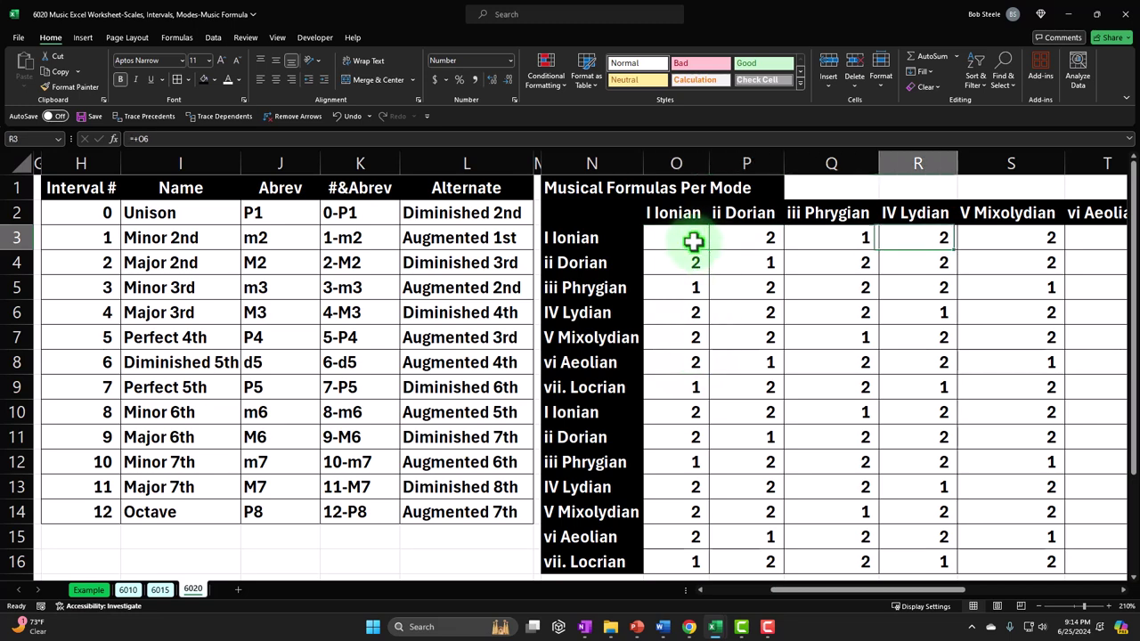
Extend the black title band of Musical Formulas Per Mode along row 1 from Q1 across the remaining mode columns
drag(558, 194, 949, 193)
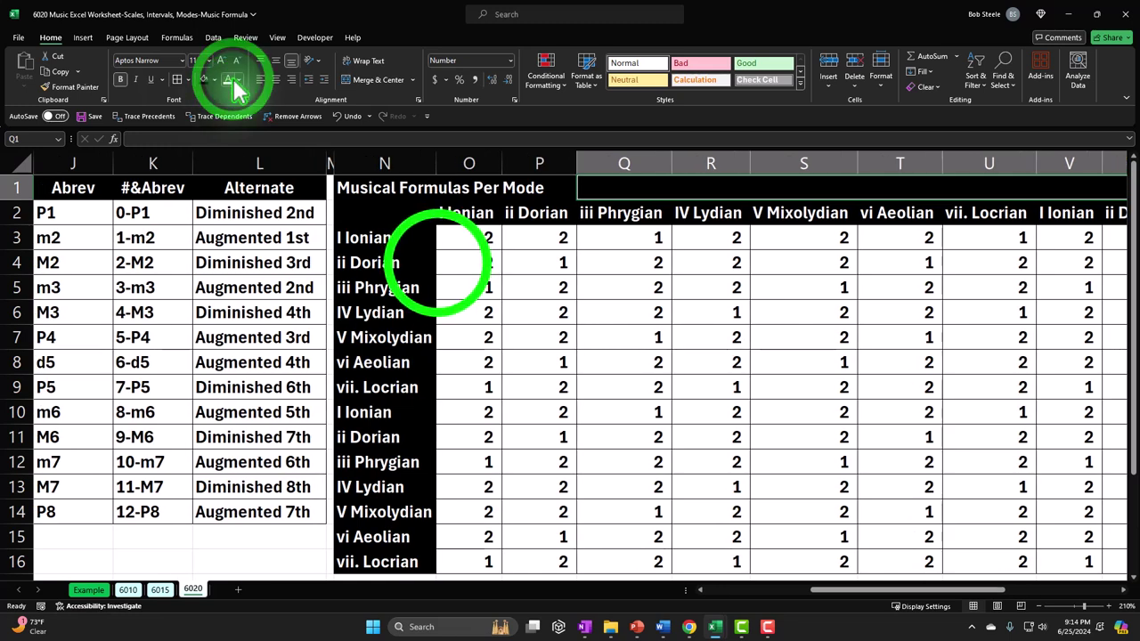
click(438, 263)
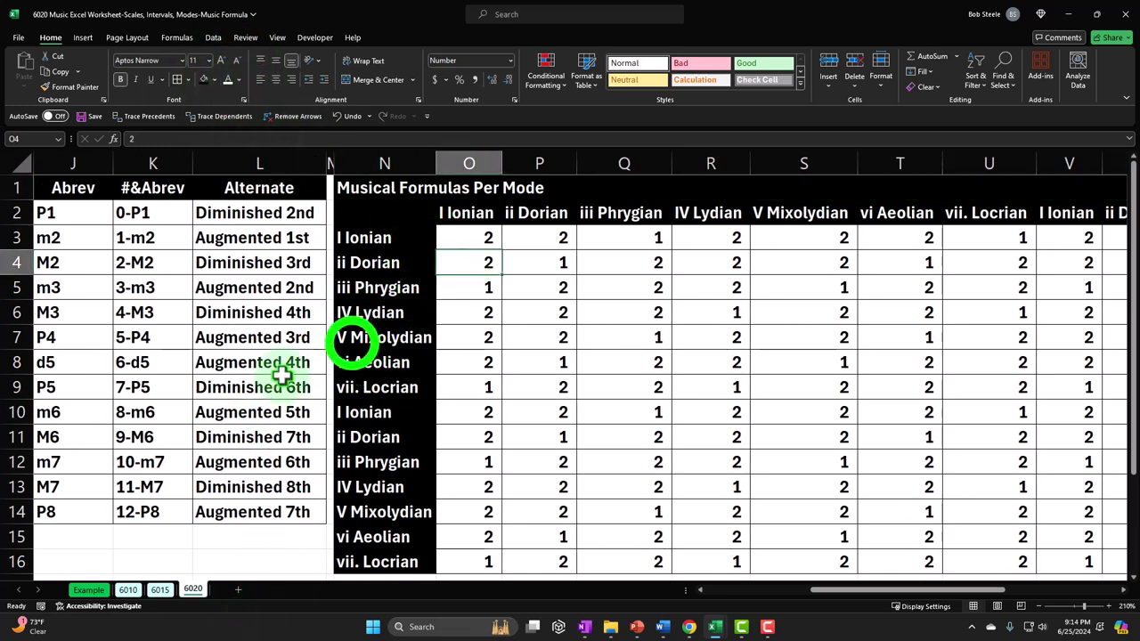
click(358, 337)
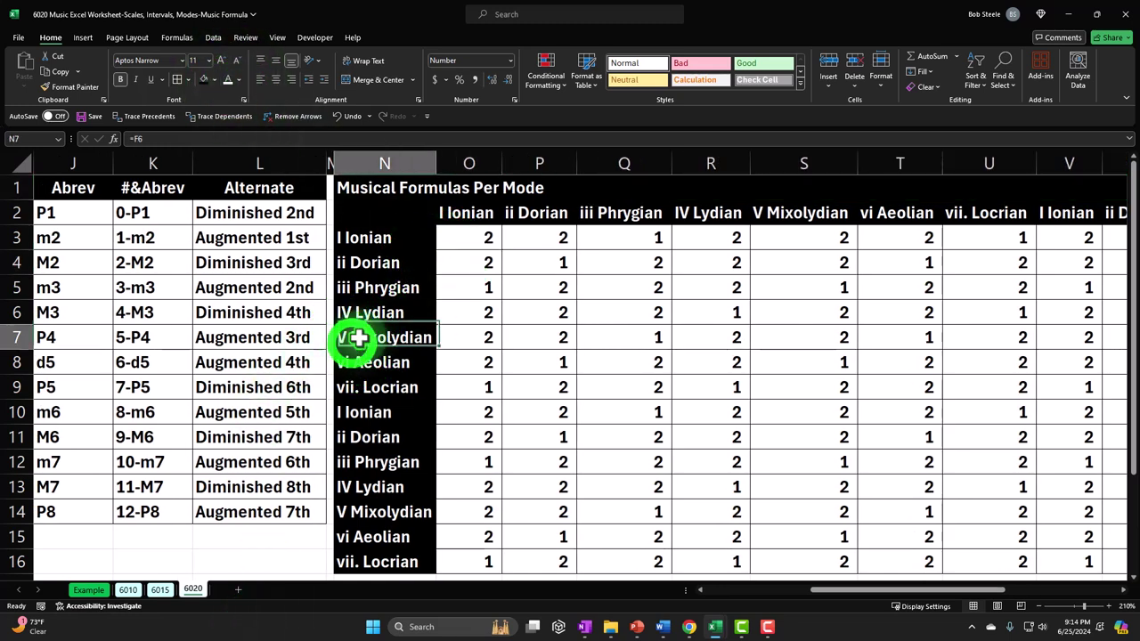
Spell-check the sheet, ignoring "fg" and "Abrev" once each and continuing the check from the beginning of the sheet
click(245, 38)
click(25, 80)
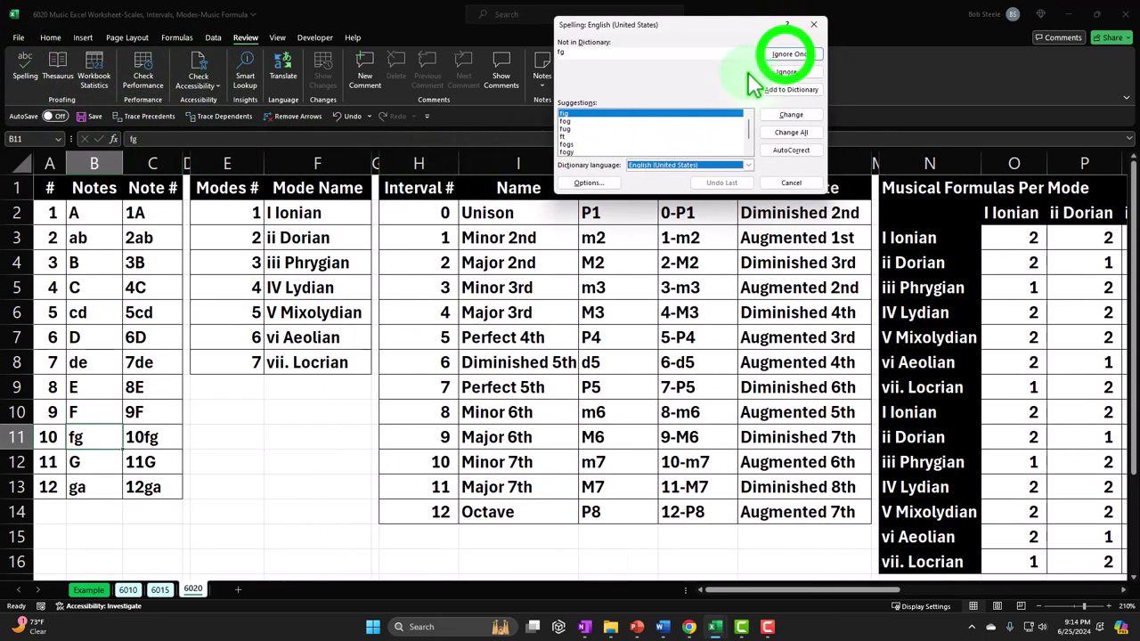
click(789, 55)
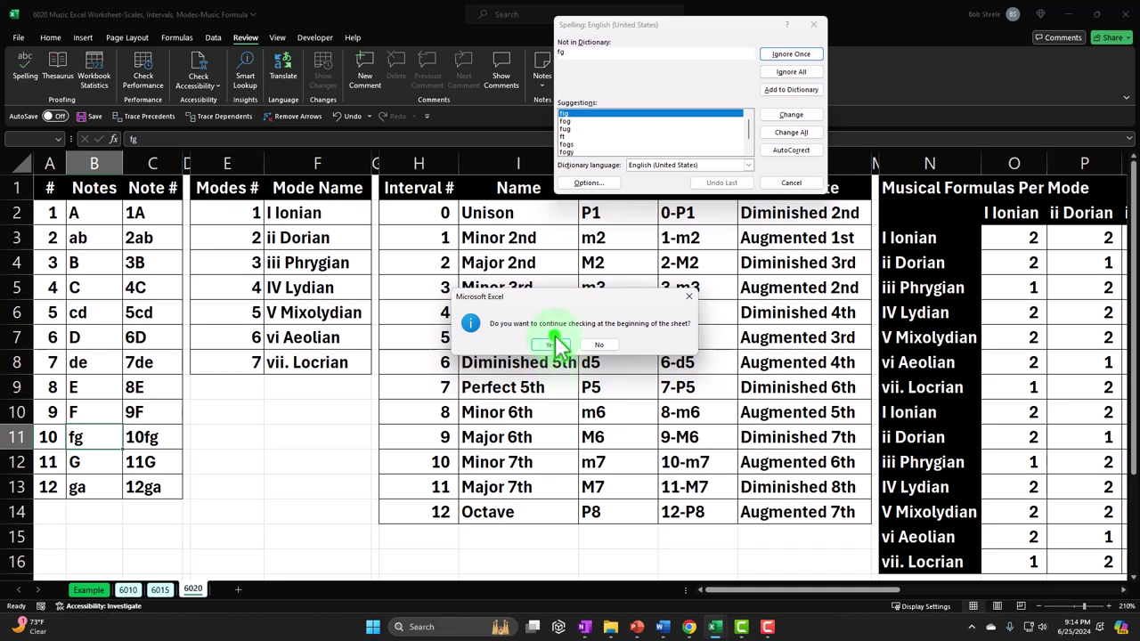
click(551, 346)
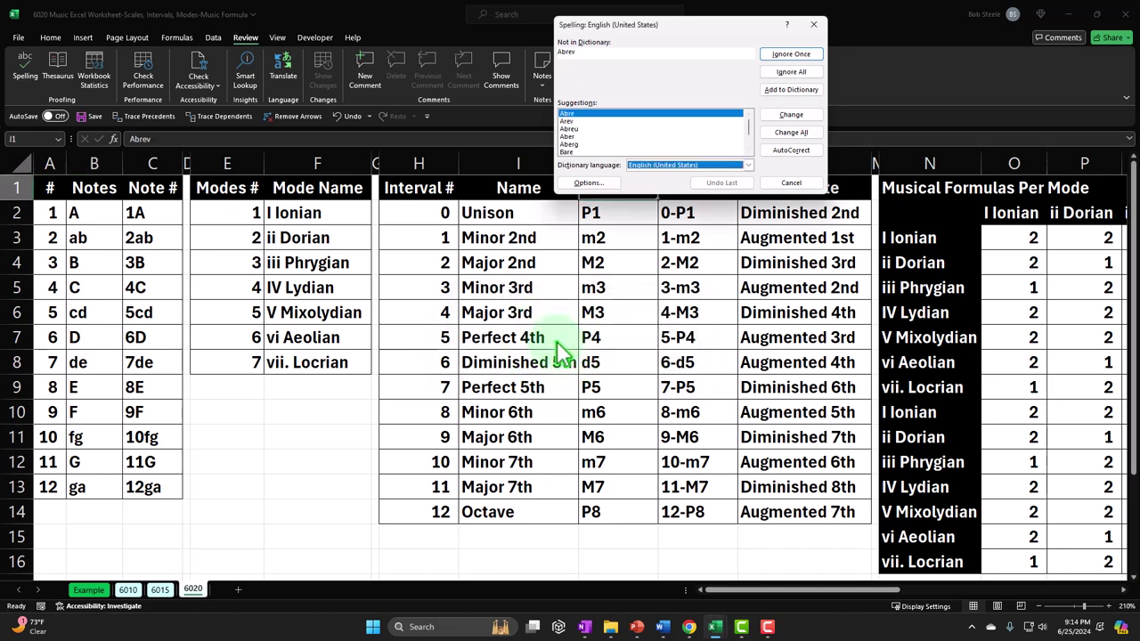
click(784, 55)
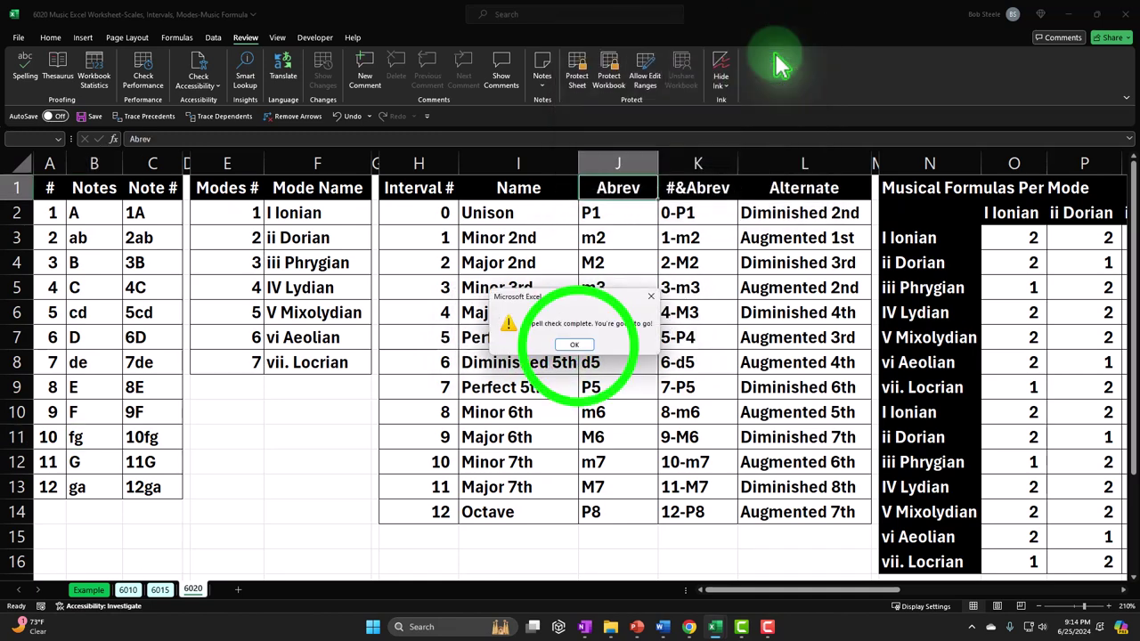
click(580, 349)
Open the Example sheet and examine its Musical Formulas Per Mode and Relative Major Positions Per Mode tables
drag(822, 591, 917, 605)
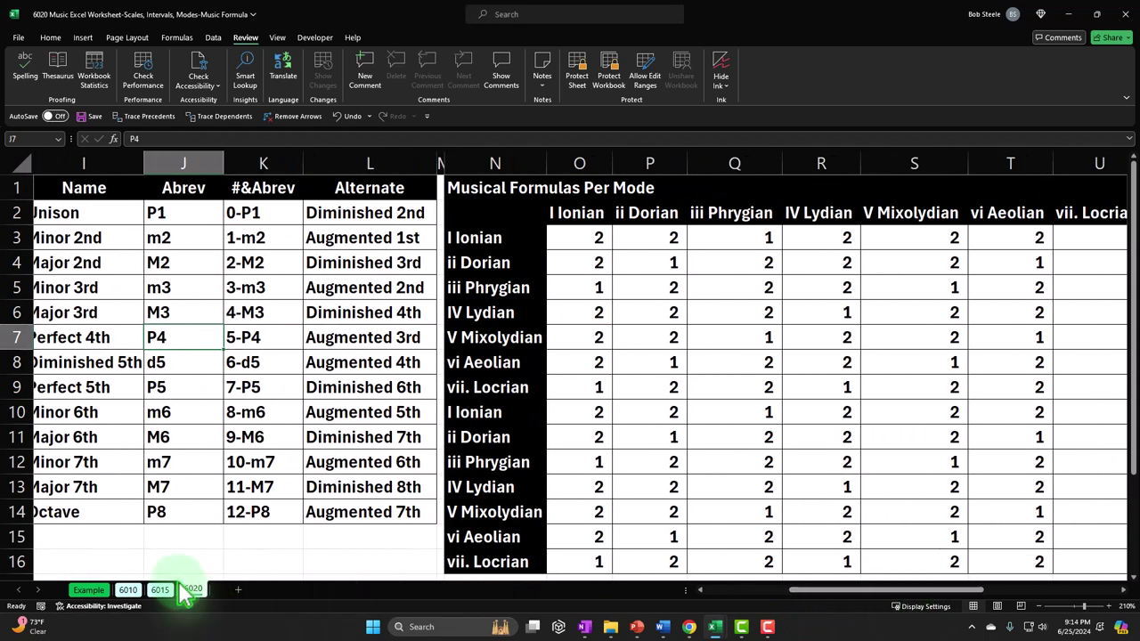
click(88, 589)
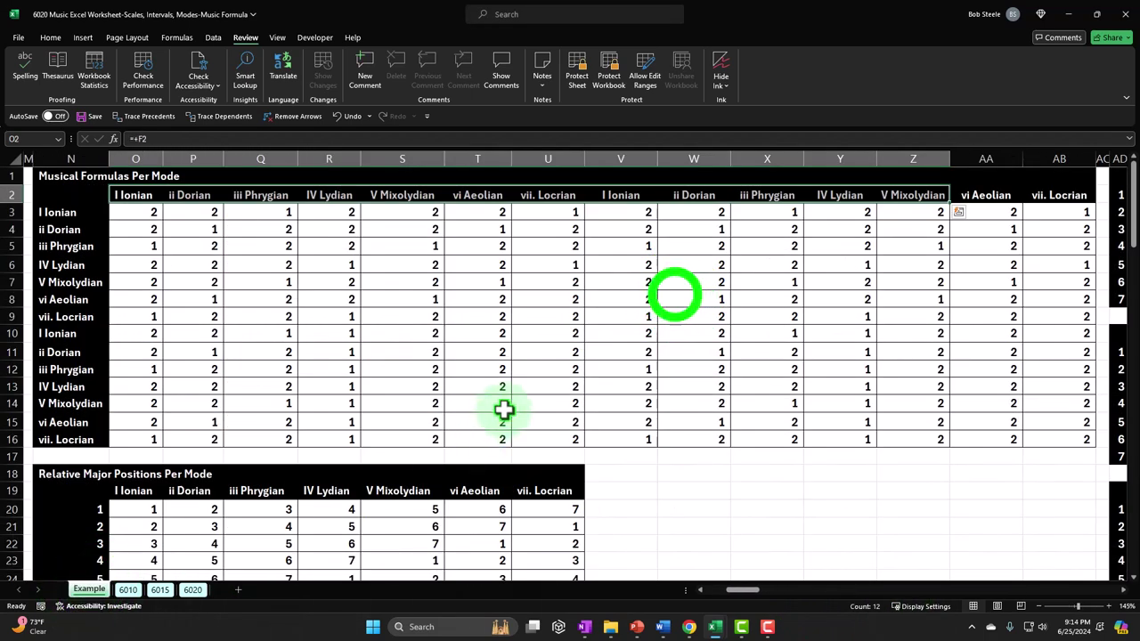
click(674, 295)
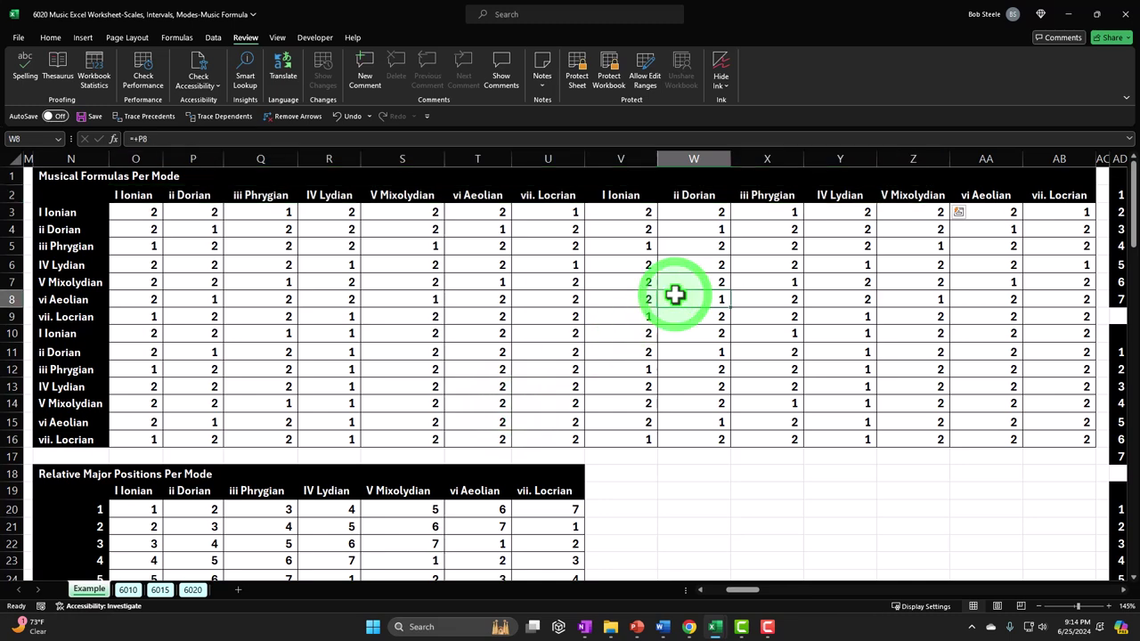
scroll(651, 311, down, 3)
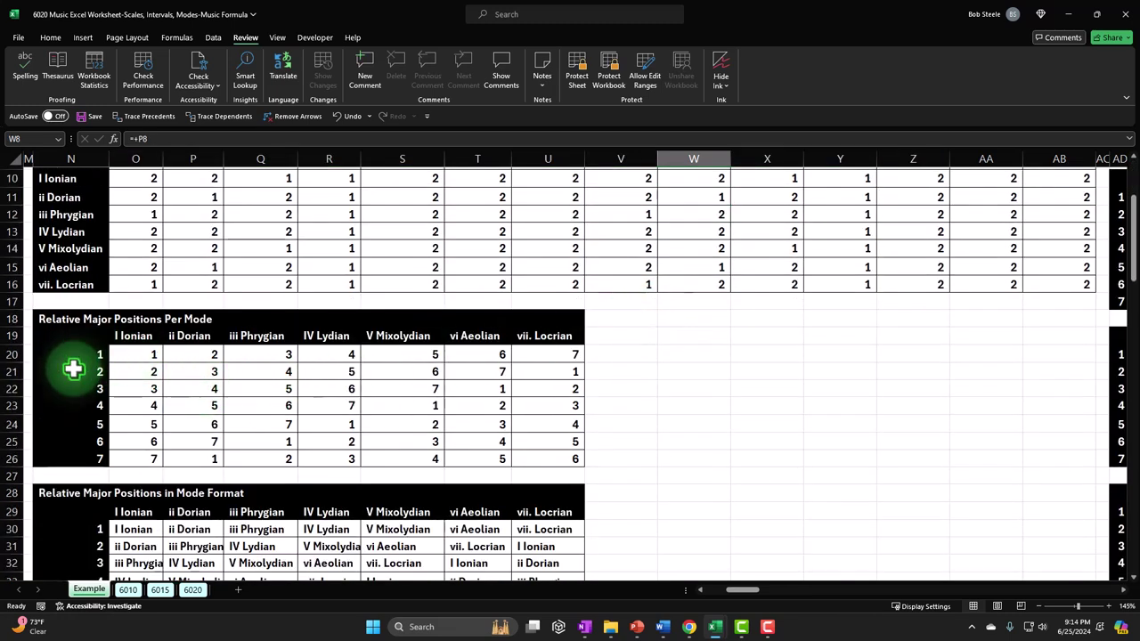
scroll(71, 368, down, 1)
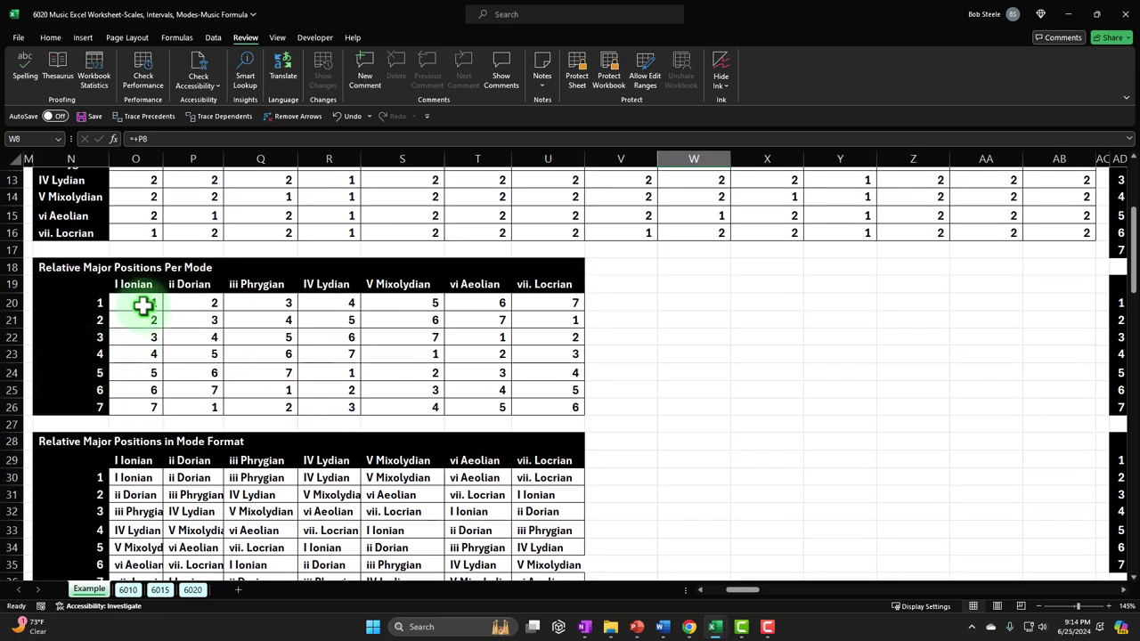
Highlight O30:U36 in the Relative Major Positions in Mode Format table to examine its XLOOKUP results
scroll(142, 305, down, 2)
click(134, 374)
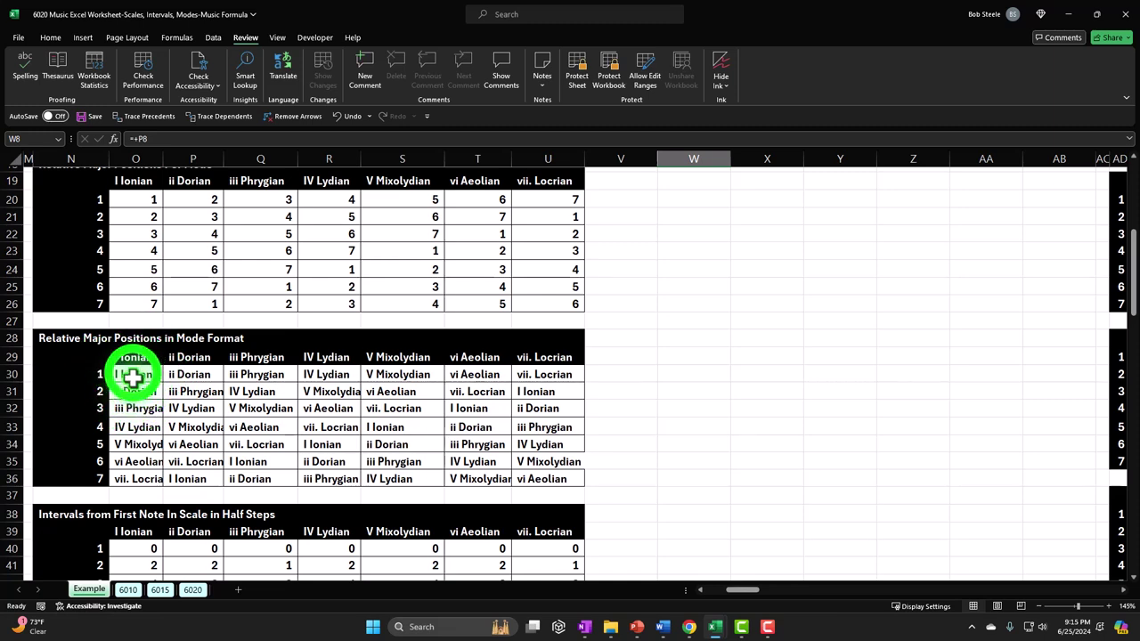
drag(135, 374, 540, 476)
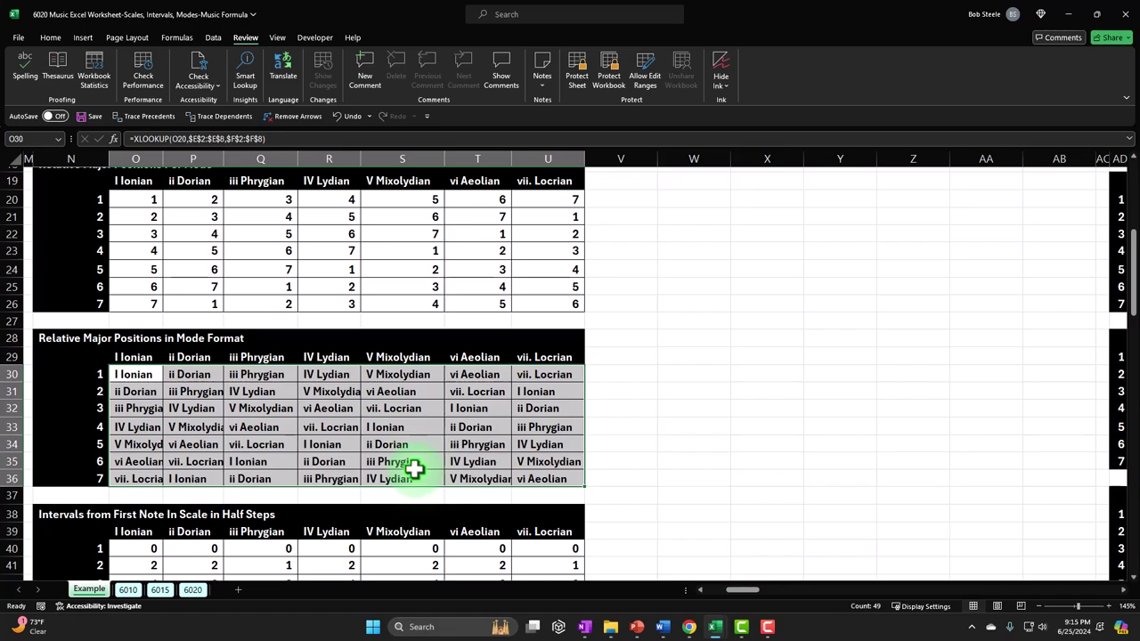
Highlight O40:U46 in the Intervals from First Note In Scale in Half Steps table to examine the half-step counts per mode
scroll(415, 467, up, 6)
mouse_move(745, 591)
mouse_down()
mouse_move(769, 595)
mouse_move(742, 595)
mouse_up()
scroll(507, 463, down, 4)
scroll(497, 463, down, 6)
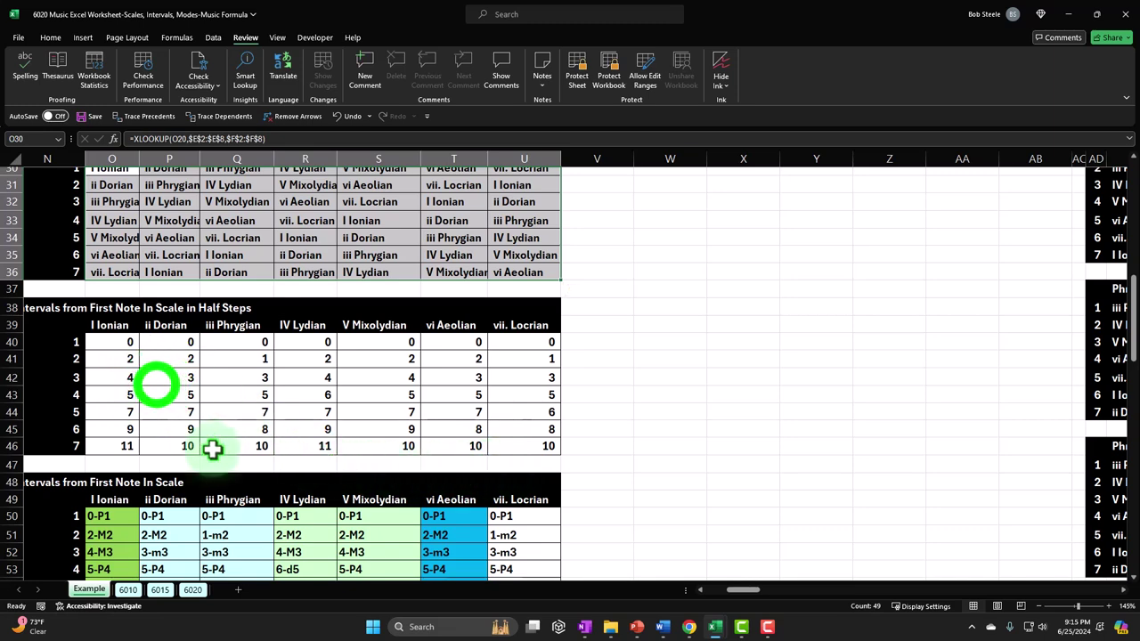
click(147, 379)
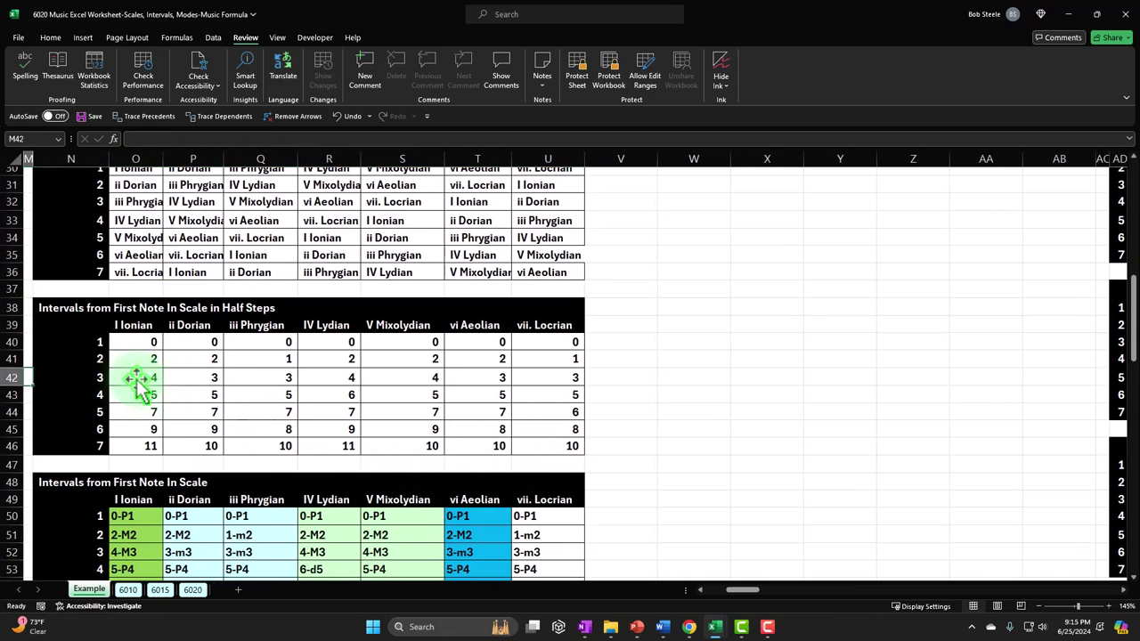
drag(133, 341, 543, 446)
Examine the XLOOKUP interval names in O50:U56 of the Intervals From First Note In Scale table, including the I Ionian column
scroll(543, 445, down, 2)
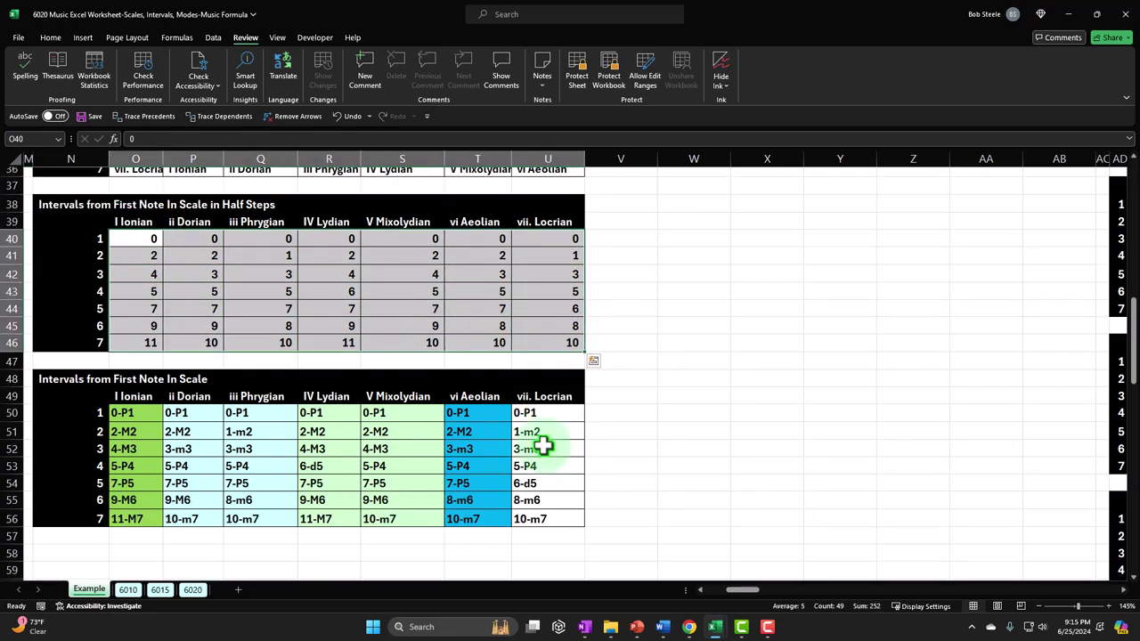
drag(120, 412, 564, 517)
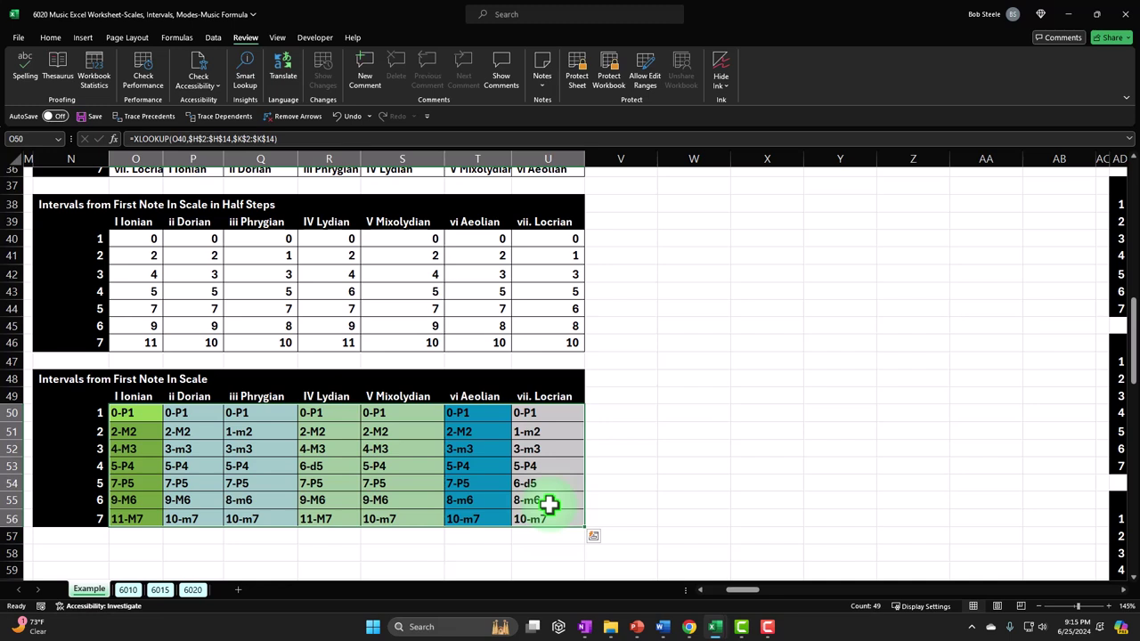
drag(125, 412, 127, 511)
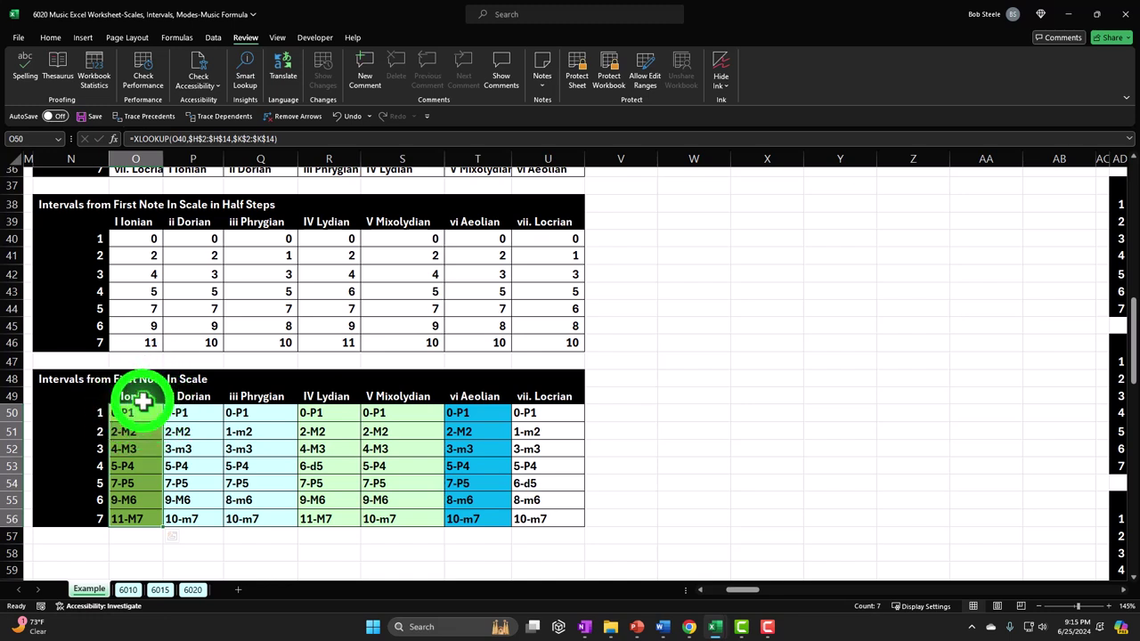
Compare the colour groups in rows 49 to 56: IV Lydian with V Mixolydian, vi Aeolian, and ii Dorian with iii Phrygian
click(142, 399)
drag(327, 403, 403, 517)
drag(469, 397, 461, 517)
drag(212, 399, 269, 511)
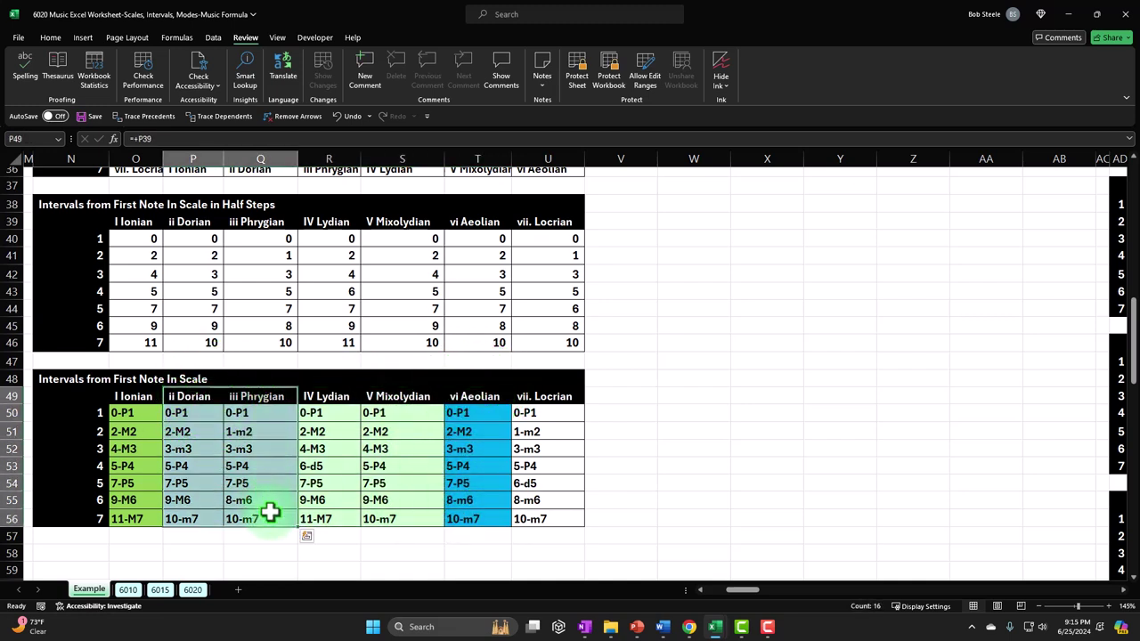
click(201, 417)
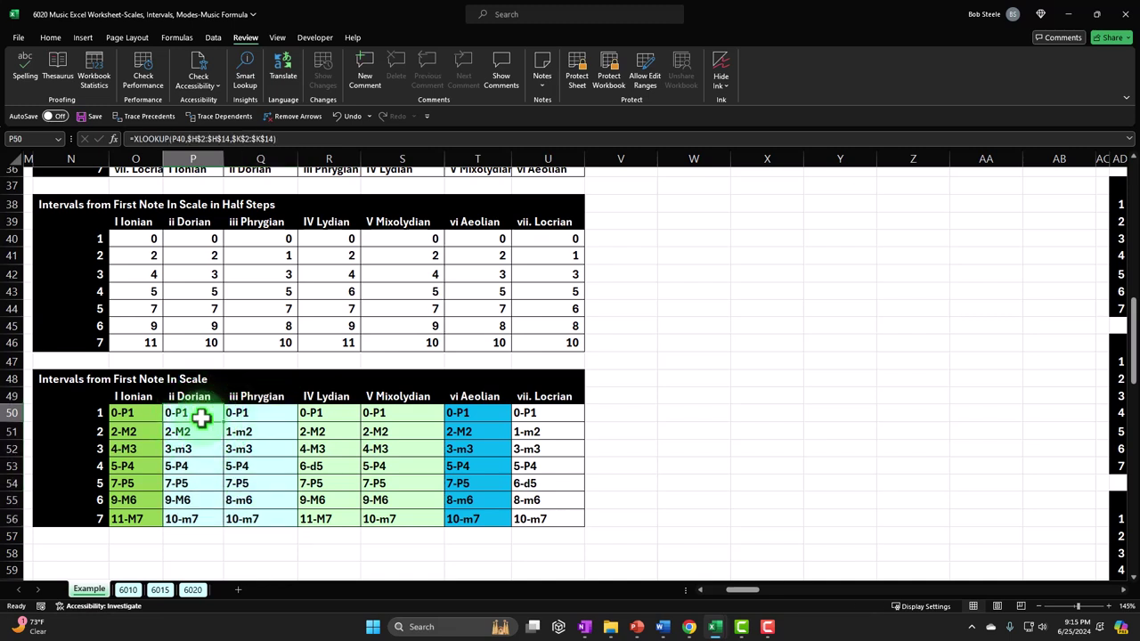
Review the intervals of I Ionian against IV Lydian and V Mixolydian, vi Aeolian against ii Dorian and iii Phrygian, and vii Locrian in U49:U56
drag(123, 399, 128, 523)
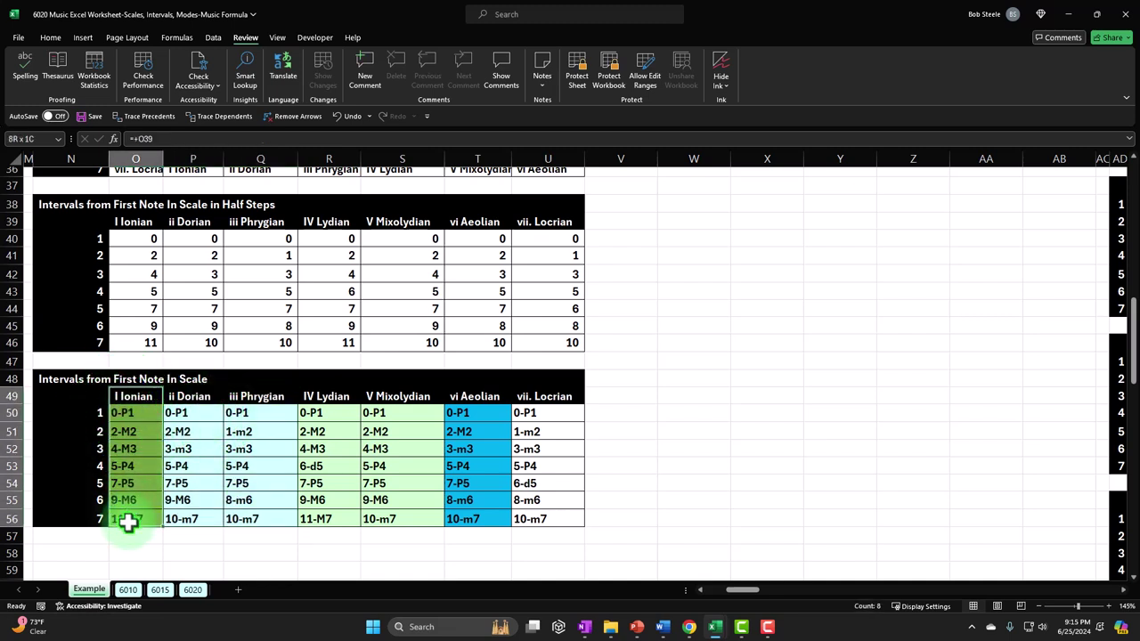
drag(341, 397, 400, 517)
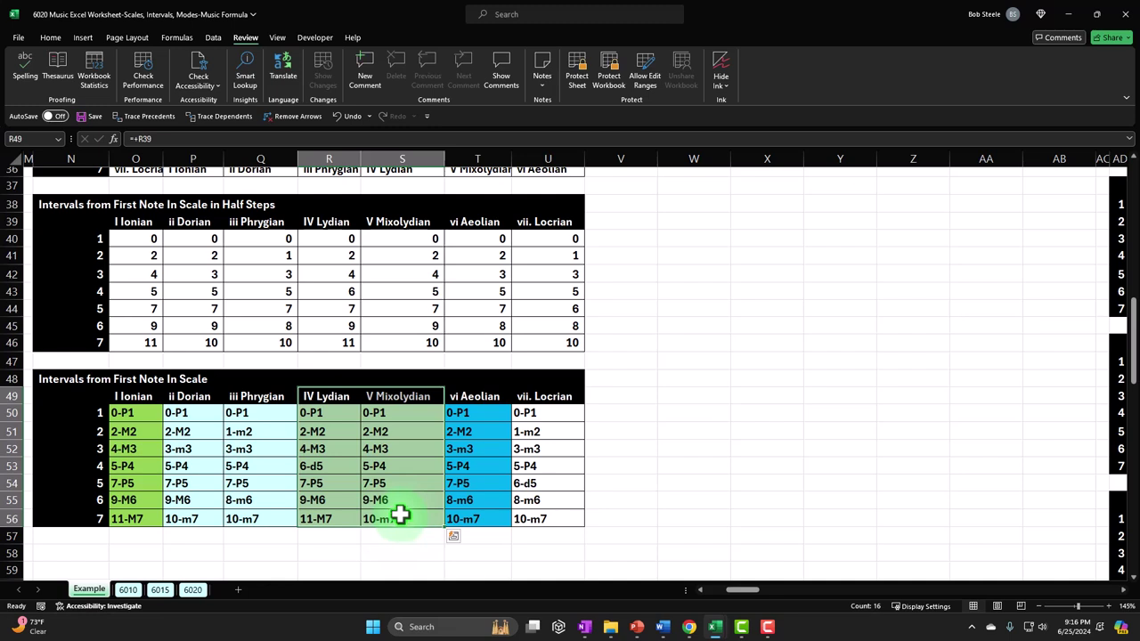
drag(475, 412, 475, 514)
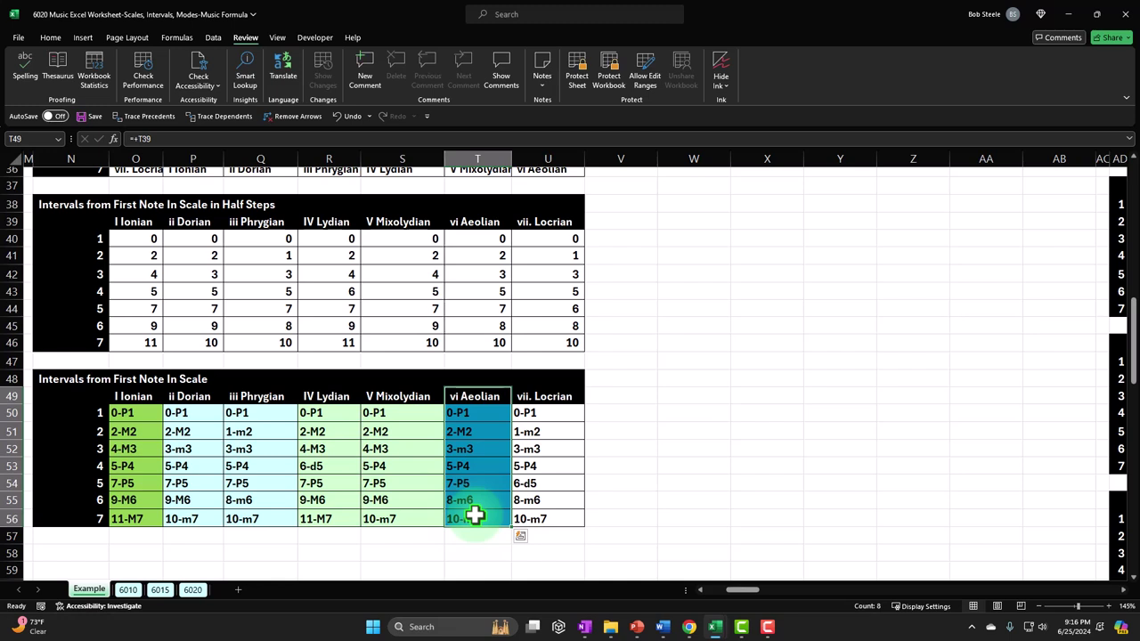
drag(198, 398, 246, 512)
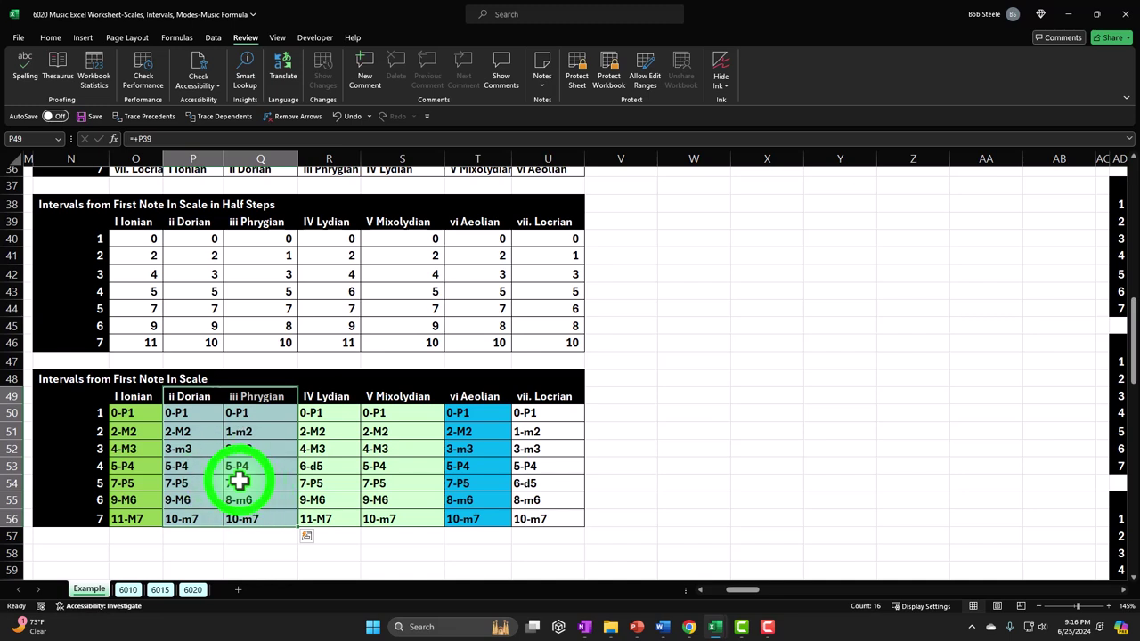
click(239, 482)
drag(552, 397, 552, 517)
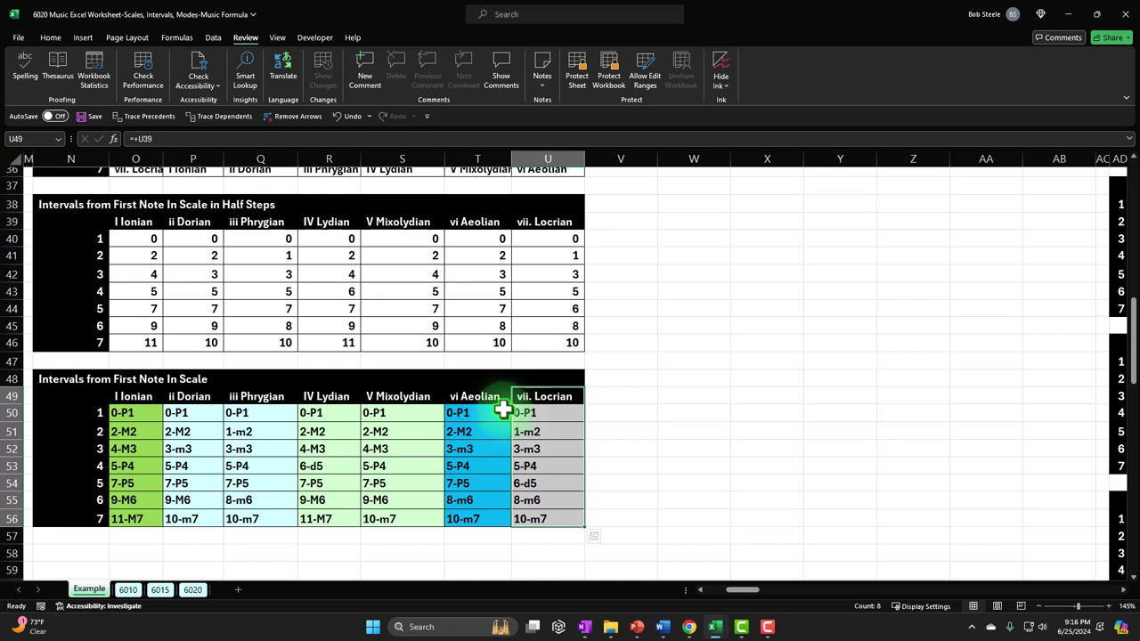
click(538, 468)
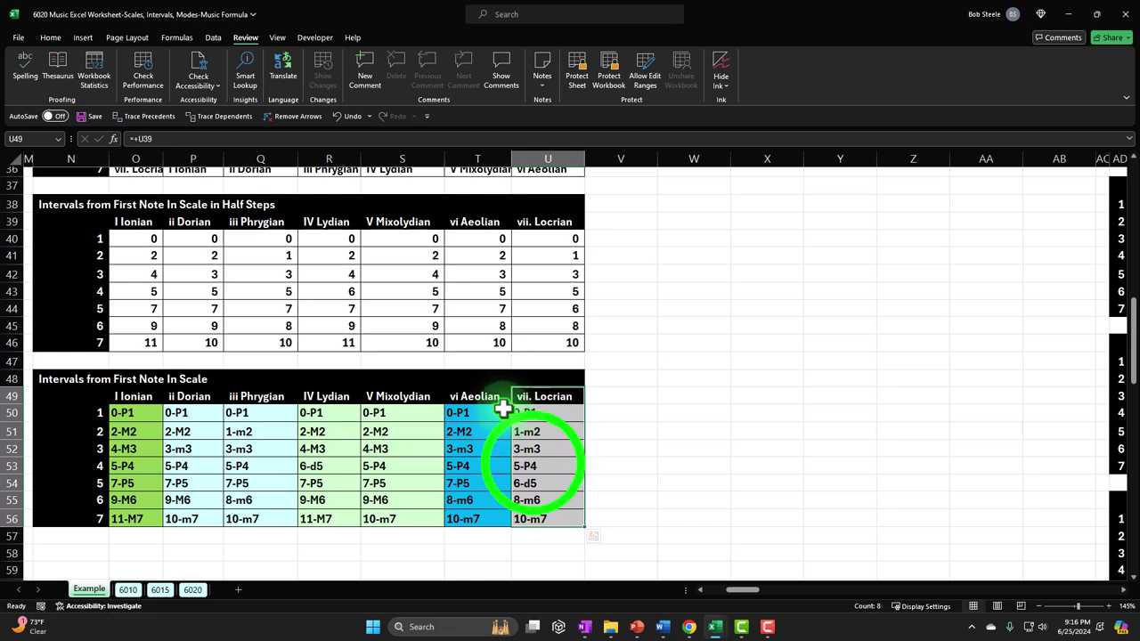